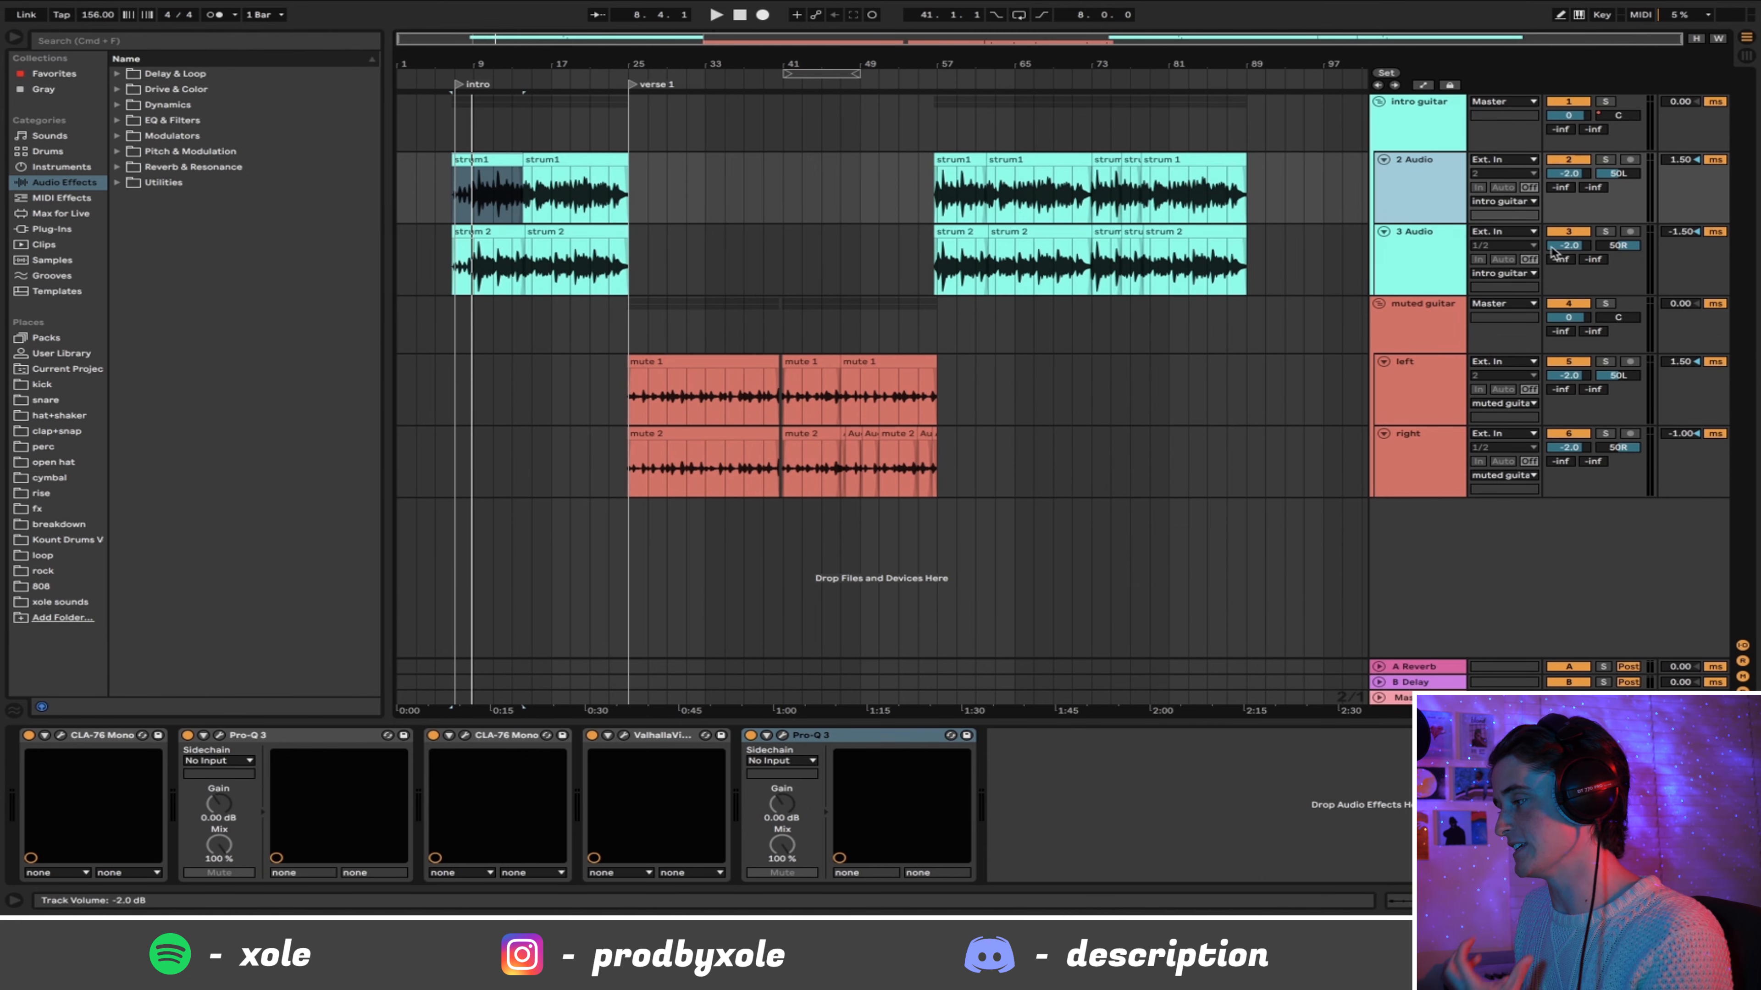
Step: Fold and unfold the intro guitar group and highlight the clip areas of the intro guitar and muted guitar groups to compare them
click(1384, 104)
click(1379, 102)
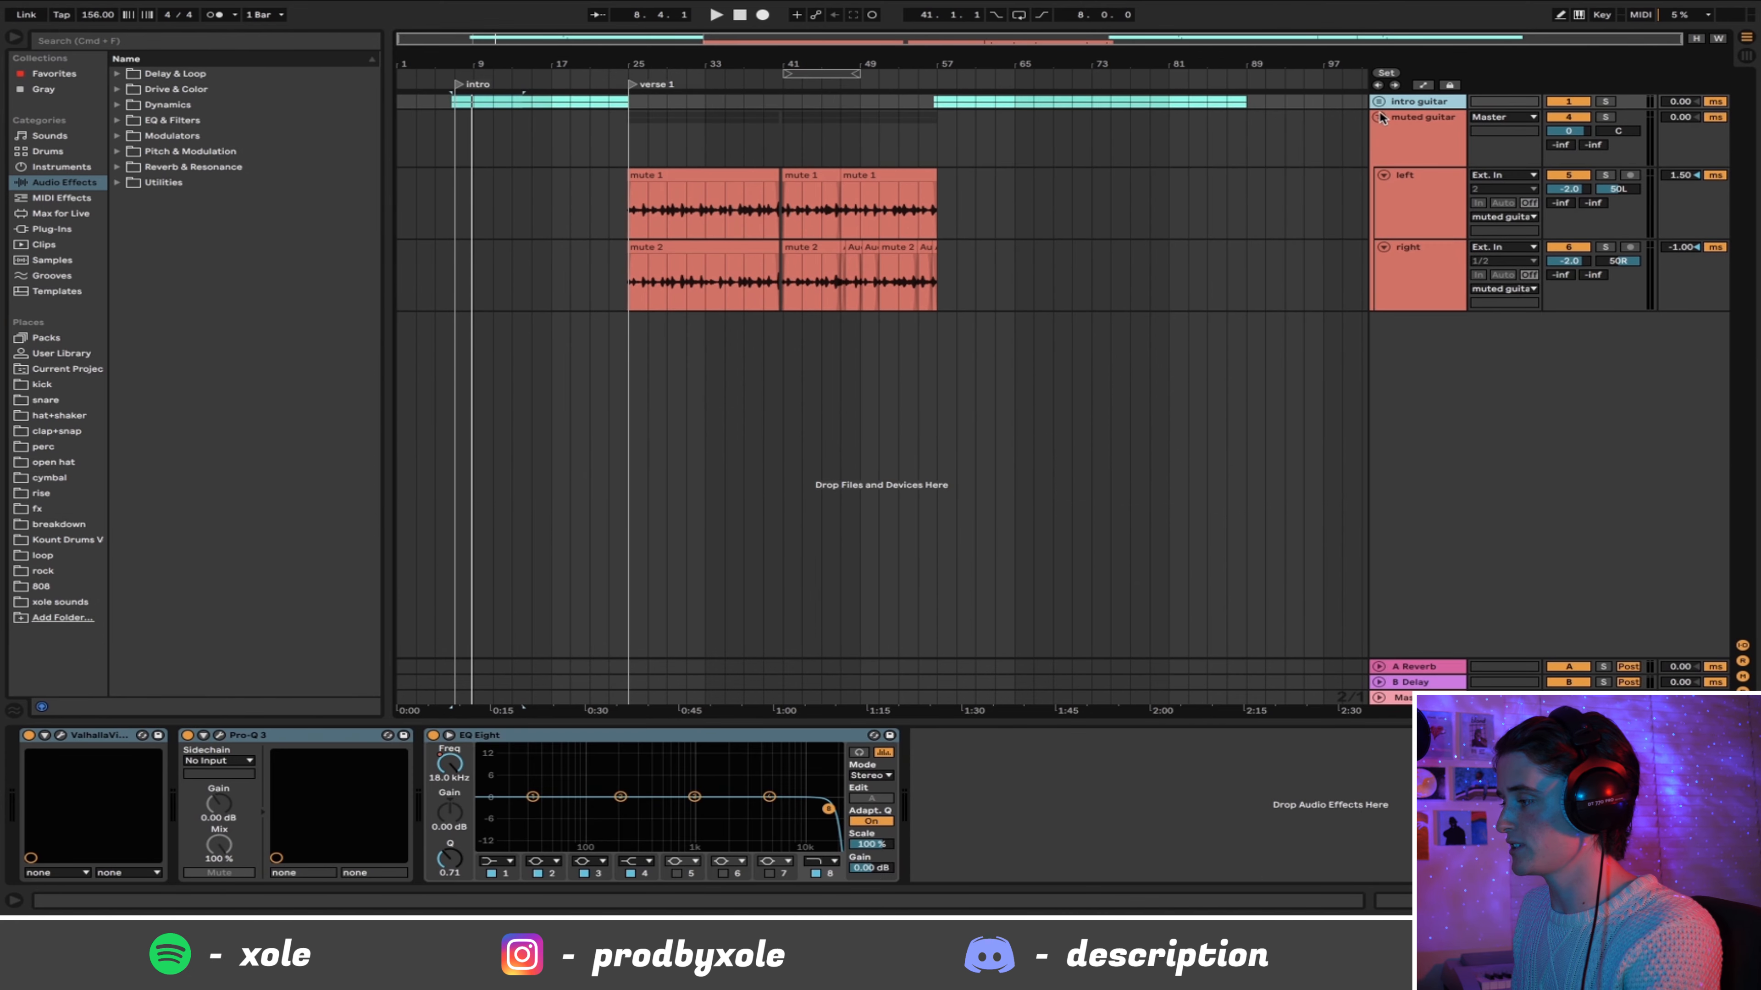
click(1377, 115)
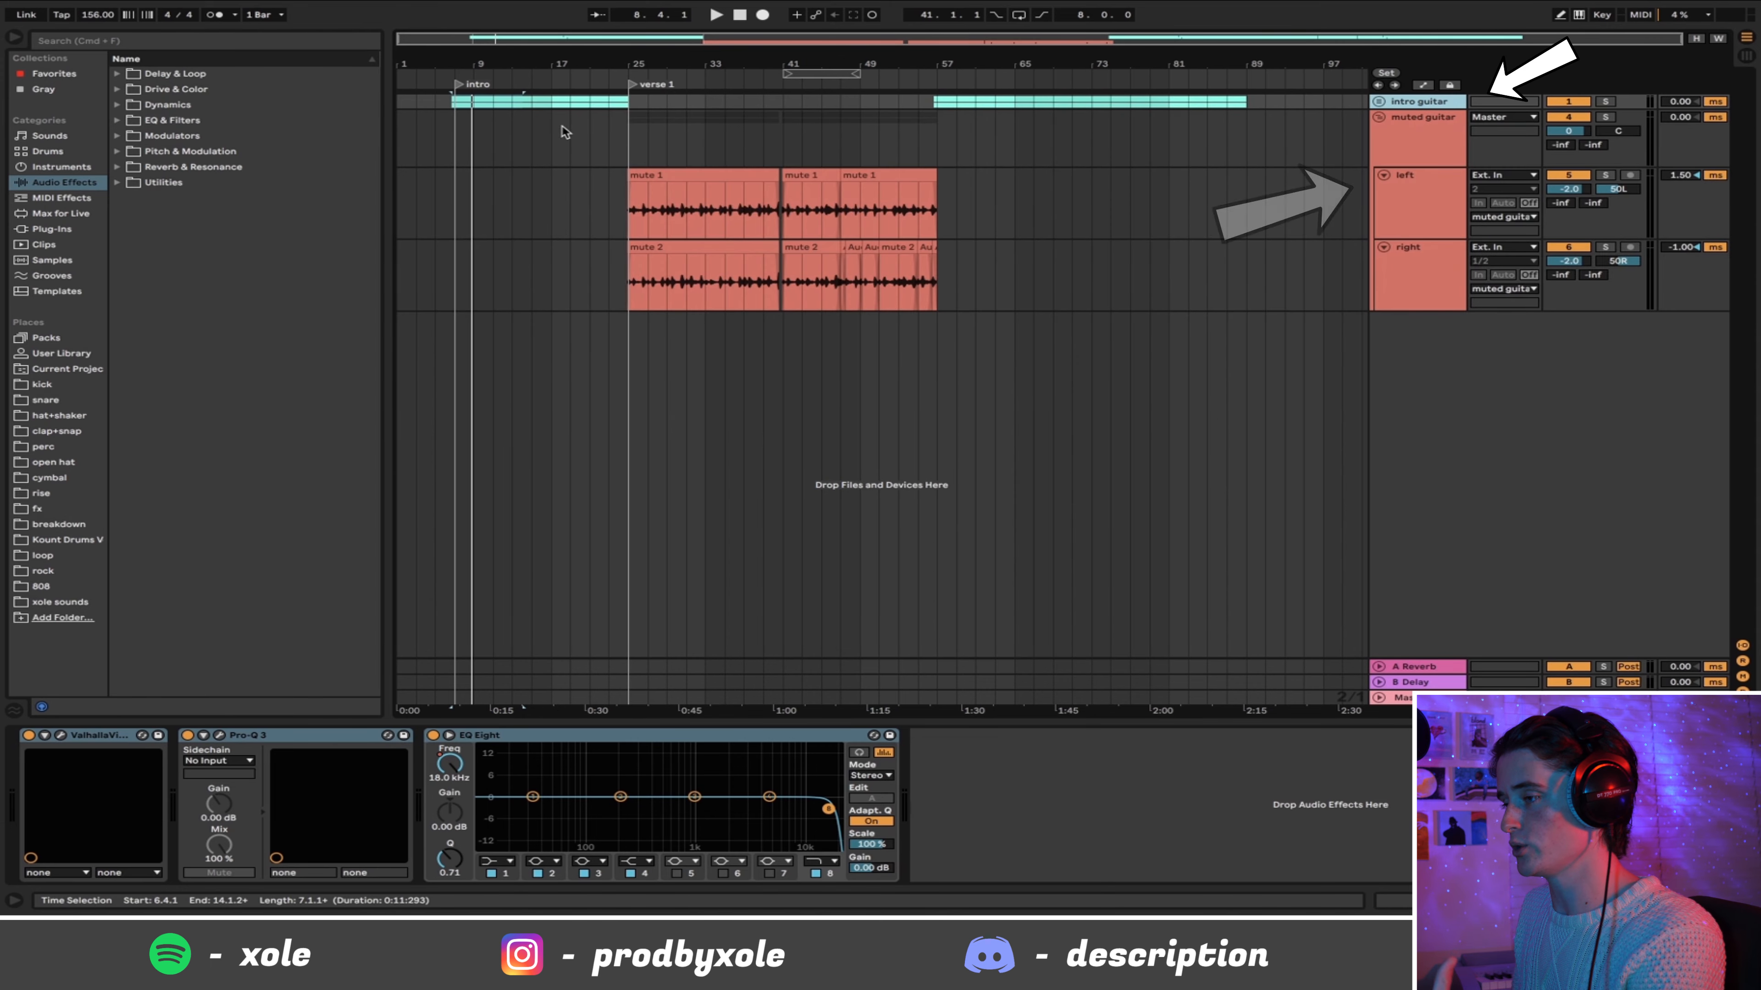
drag(454, 132, 648, 302)
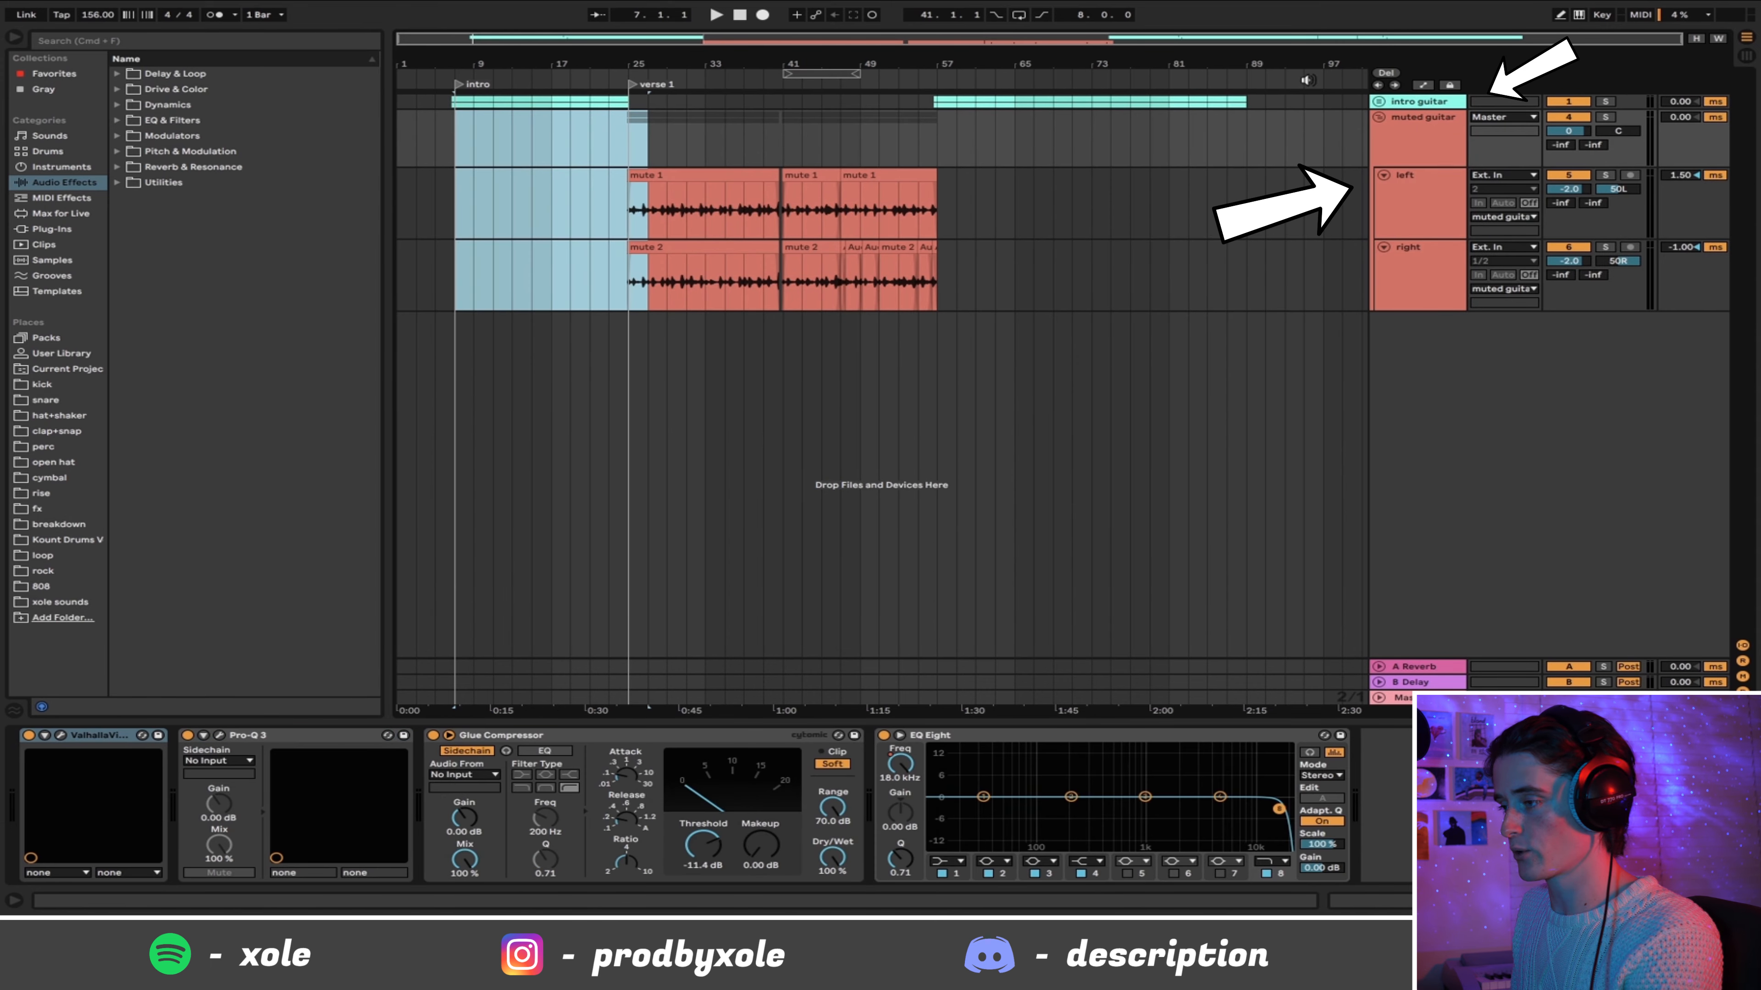
click(1379, 101)
drag(420, 126, 641, 261)
drag(609, 320, 998, 510)
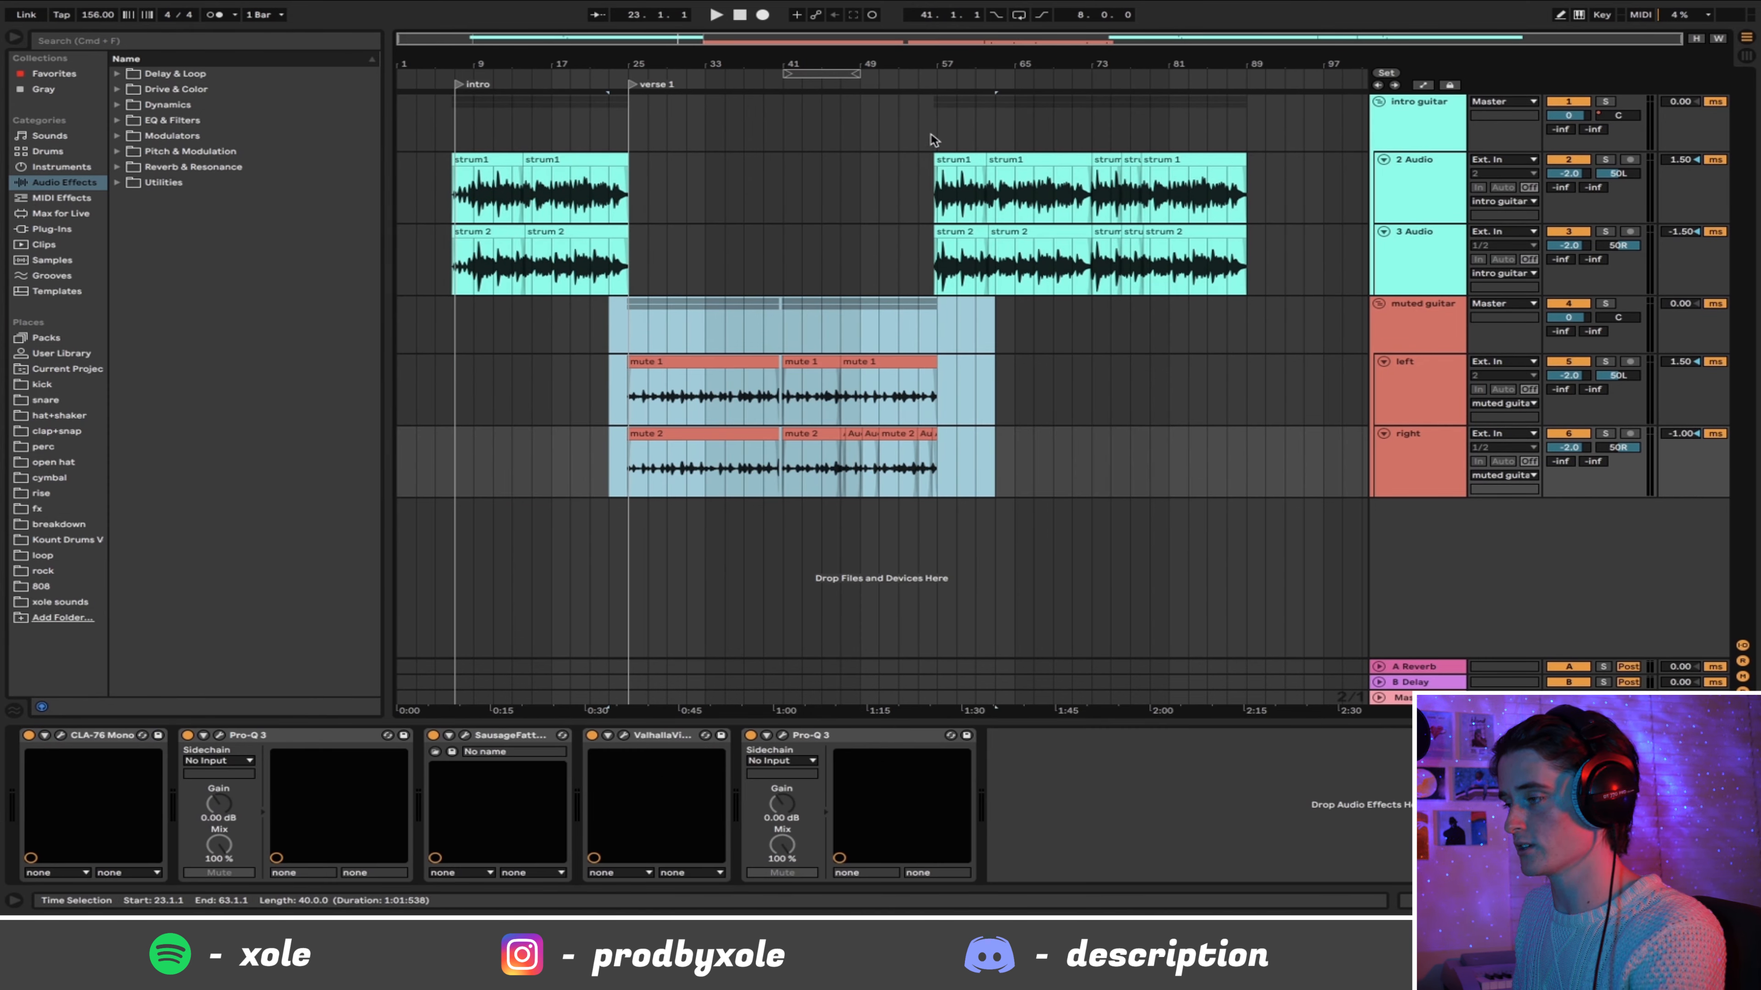
Step: Add a locator named "chorus" at bar 57, where the second set of strum clips begins
click(931, 143)
right_click(937, 79)
click(966, 121)
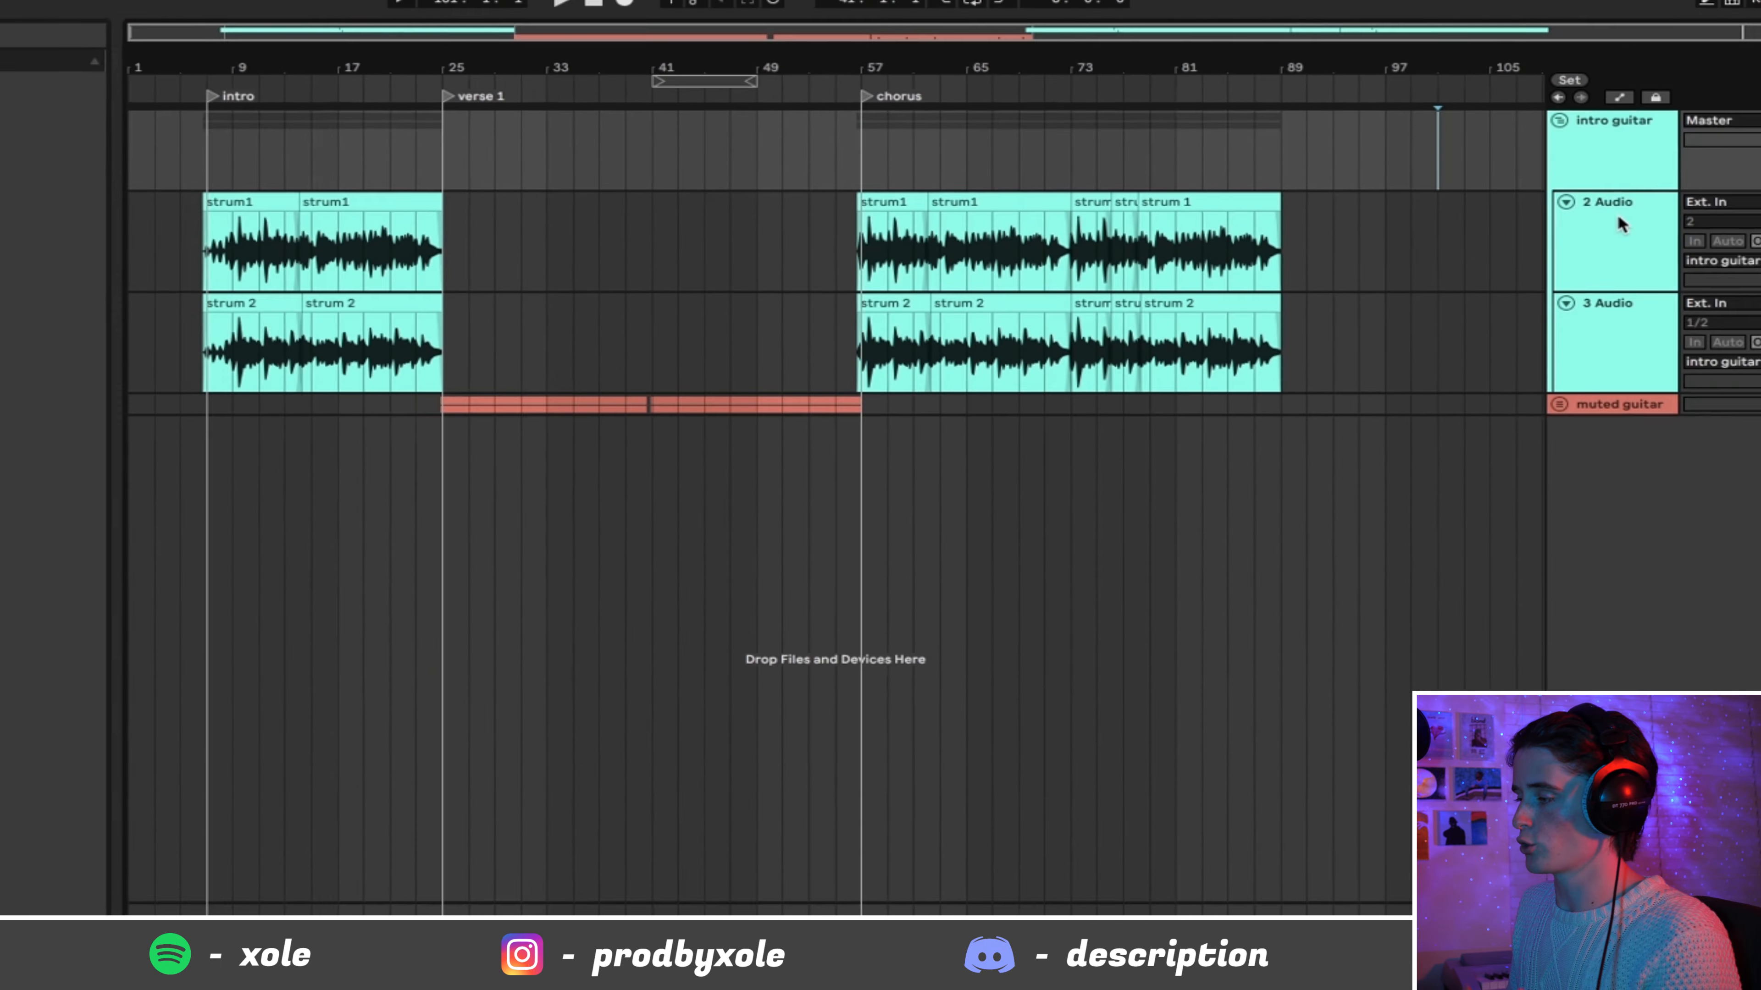
Step: Unfold the muted guitar group, look at its left and right tracks, and fold the group again
click(1685, 288)
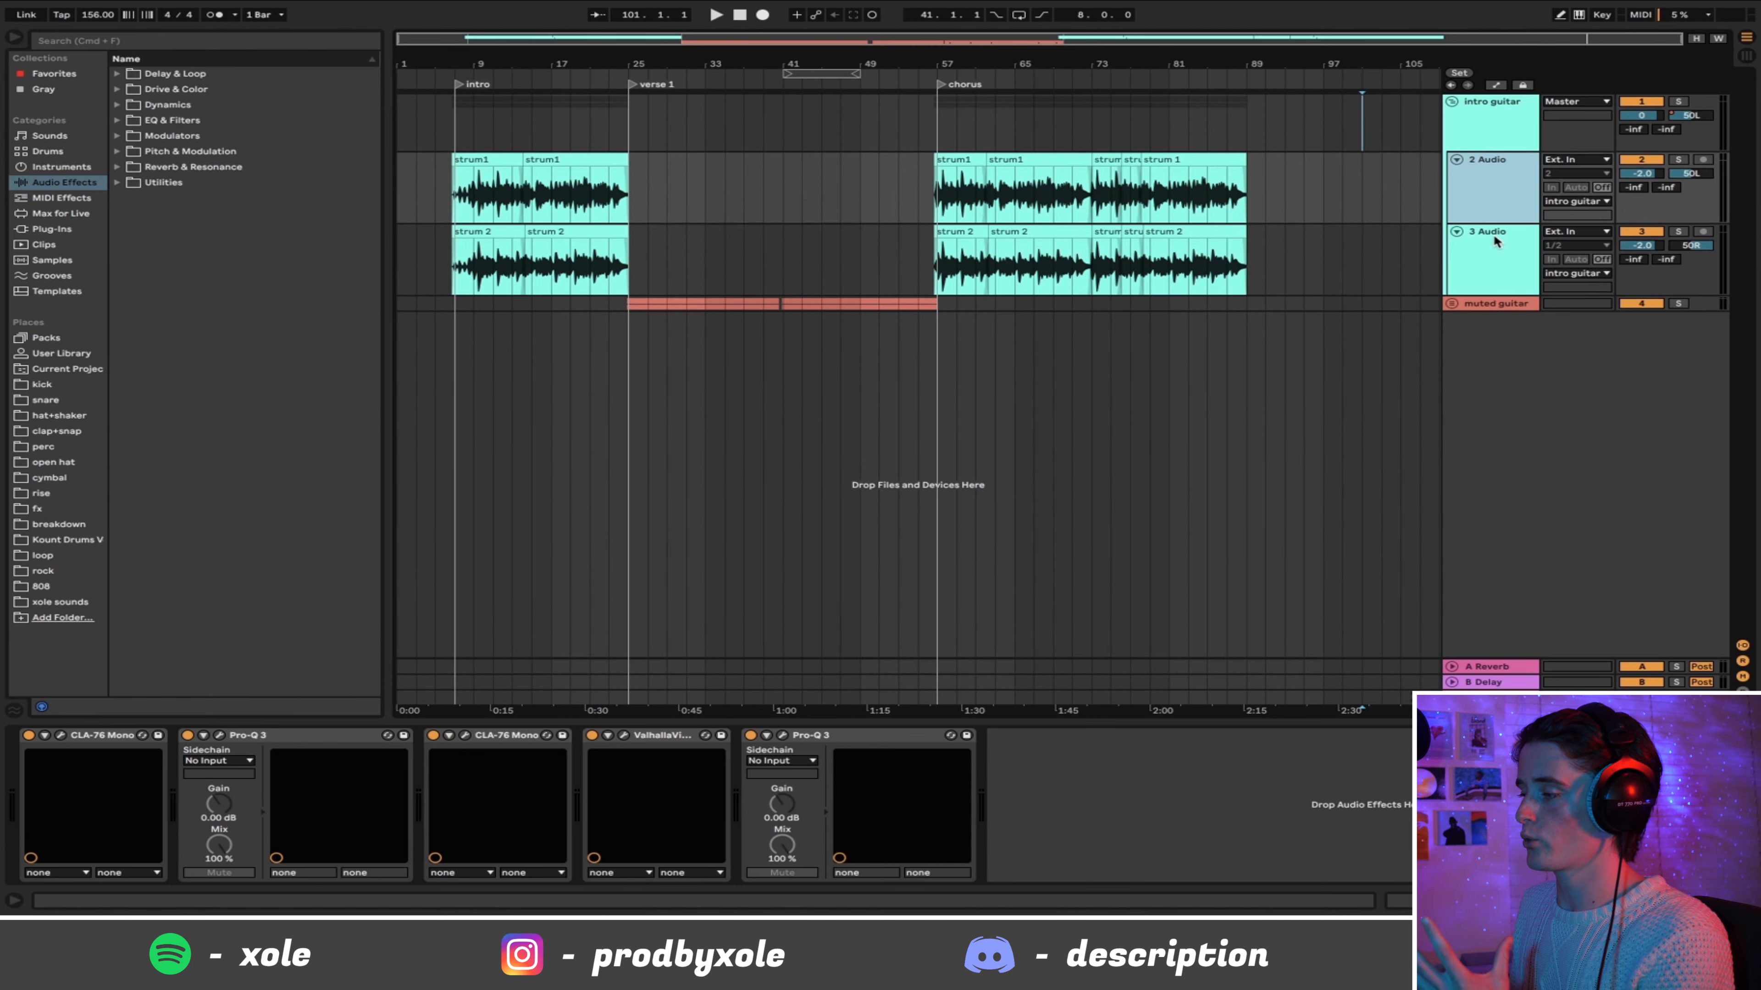
click(1680, 425)
click(1453, 305)
click(1488, 376)
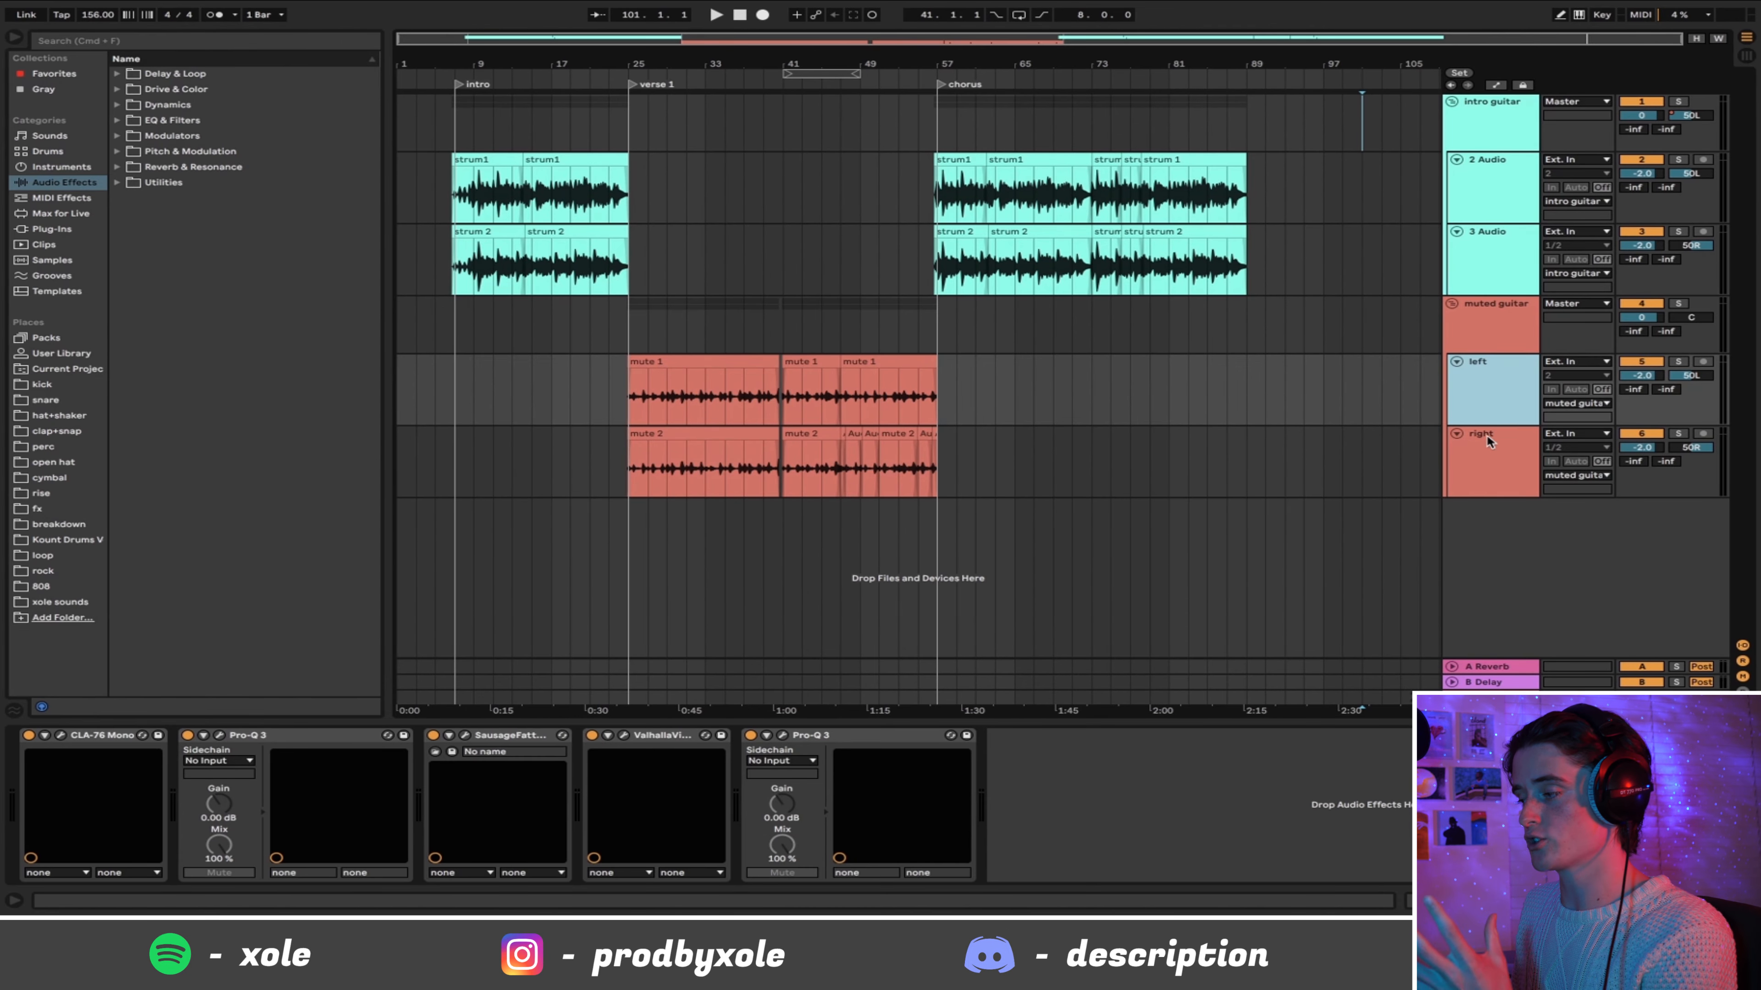
click(1485, 445)
click(1451, 304)
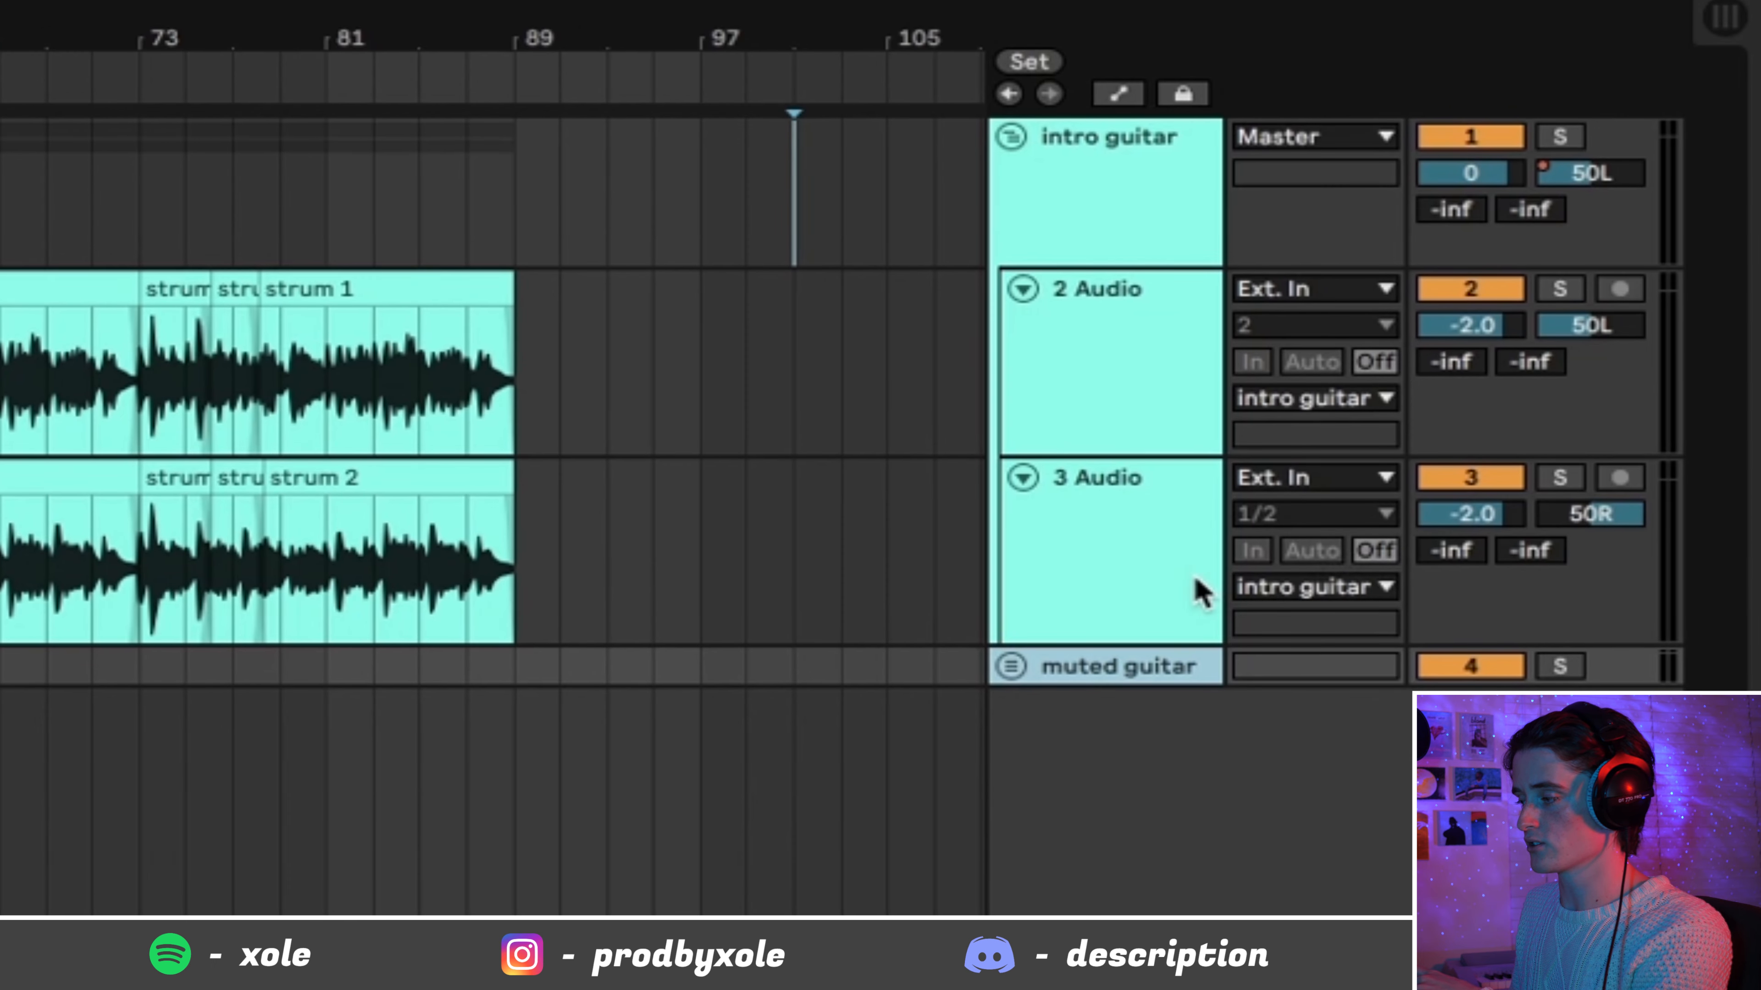
Step: Rename the intro guitar group's tracks 3 Audio and 2 Audio as "right" and "left"
click(1187, 587)
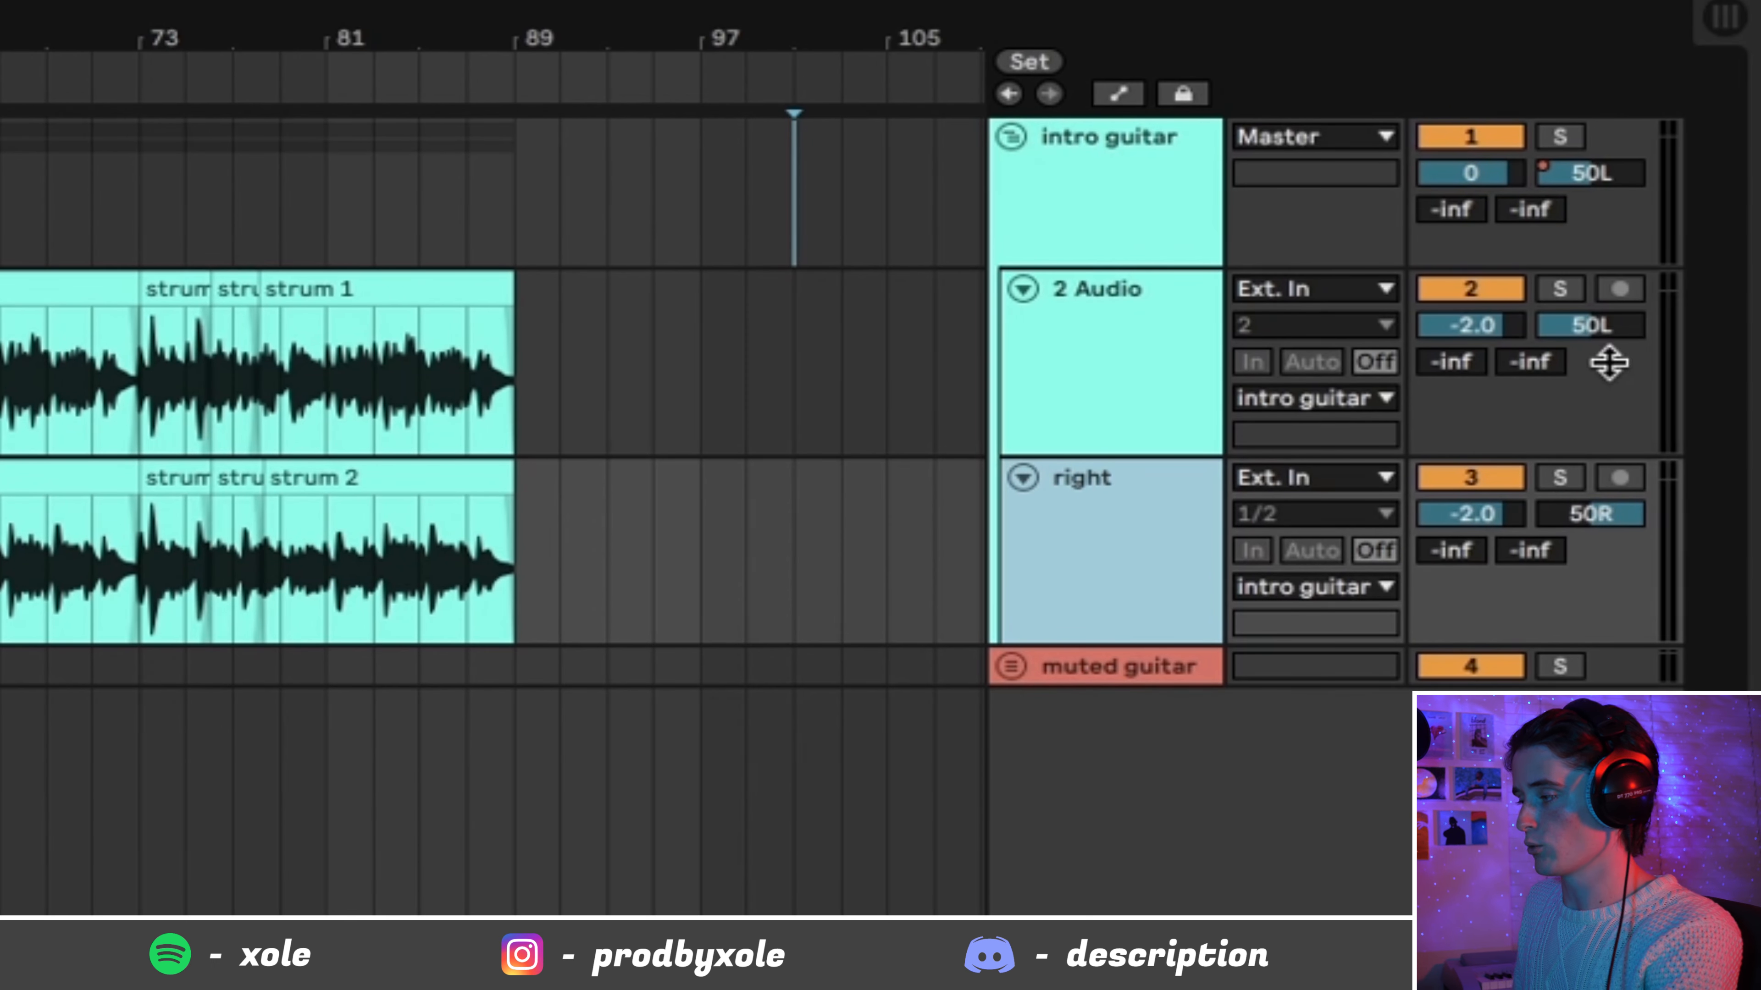
click(1092, 353)
key(ctrl+r)
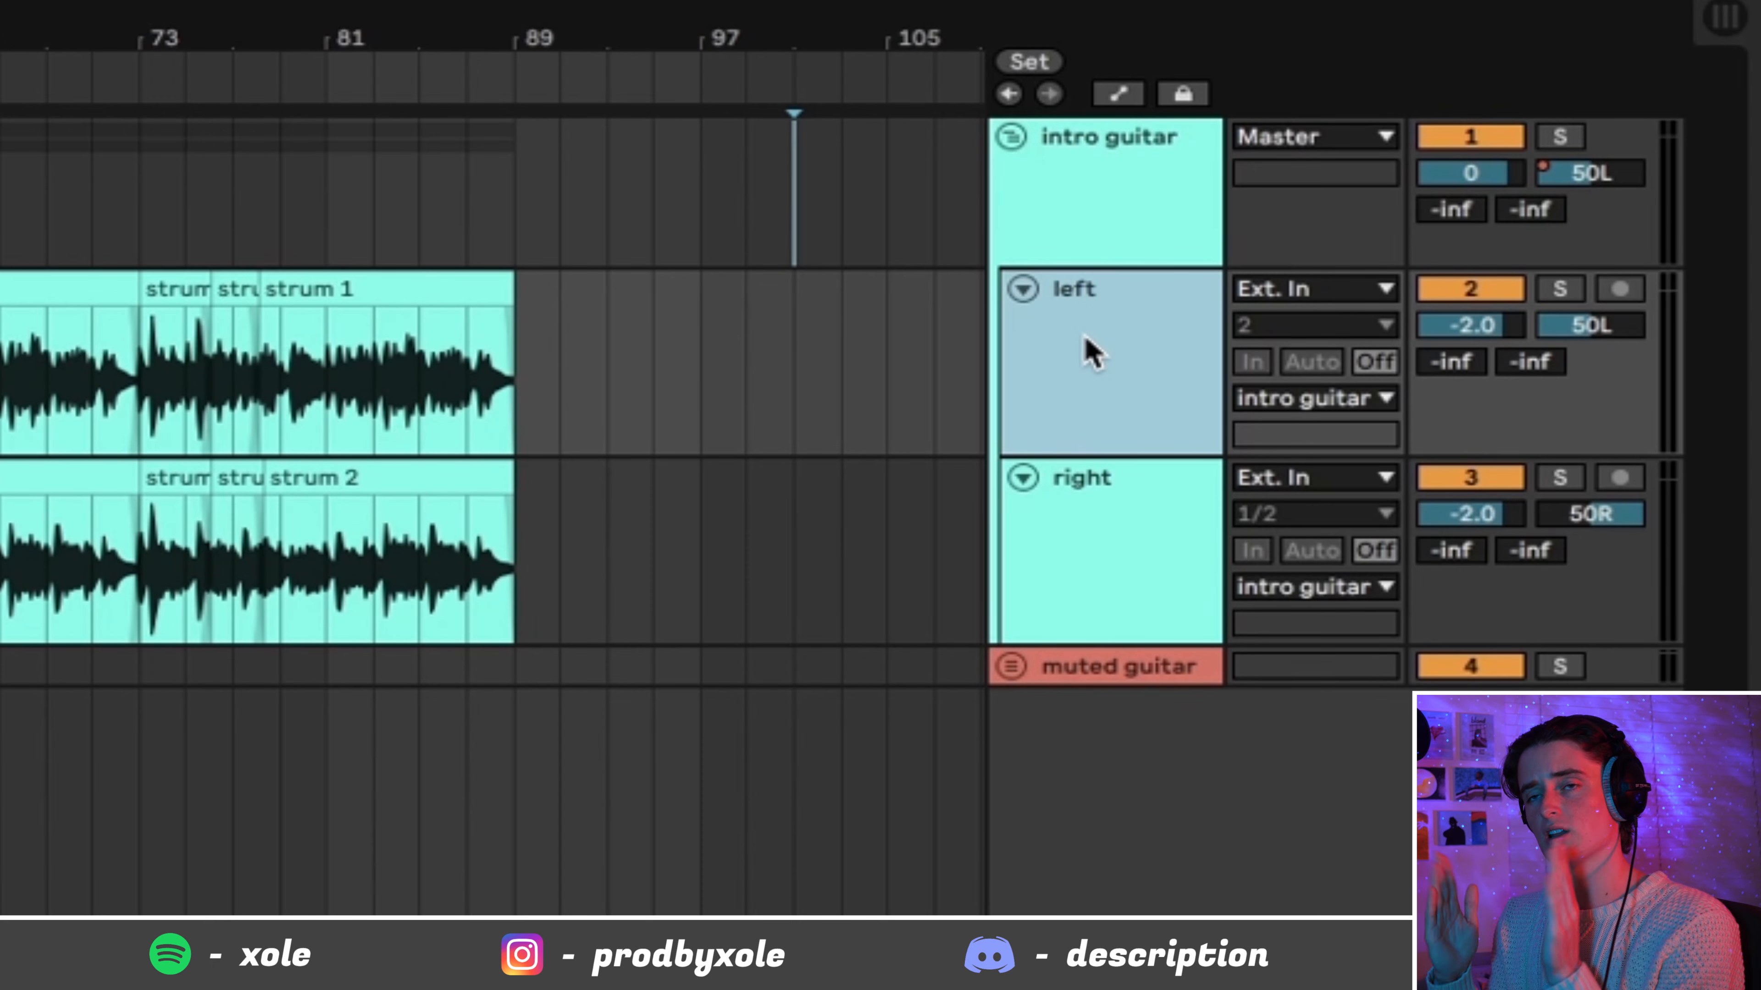
Step: Reset the panning of the intro guitar's left and right tracks to center
click(1596, 516)
click(1582, 326)
key(Delete)
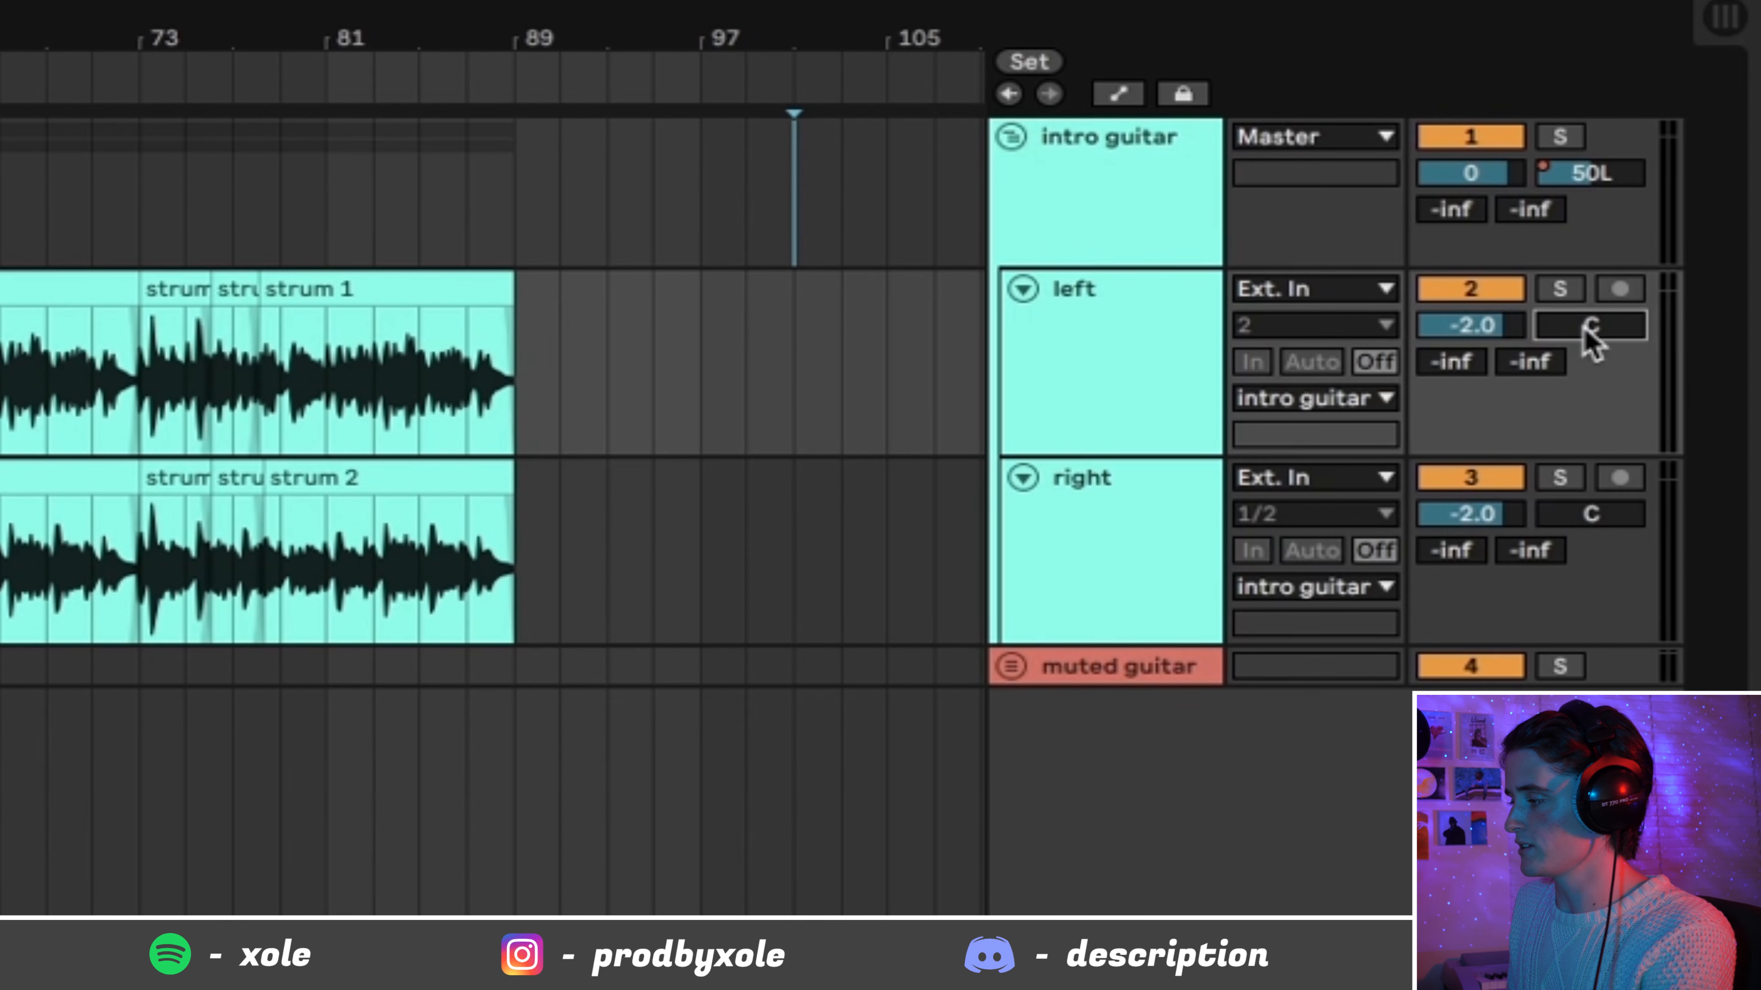
Step: Mute the intro guitar's right track and fold it so only the left track plays
click(1456, 494)
click(1462, 479)
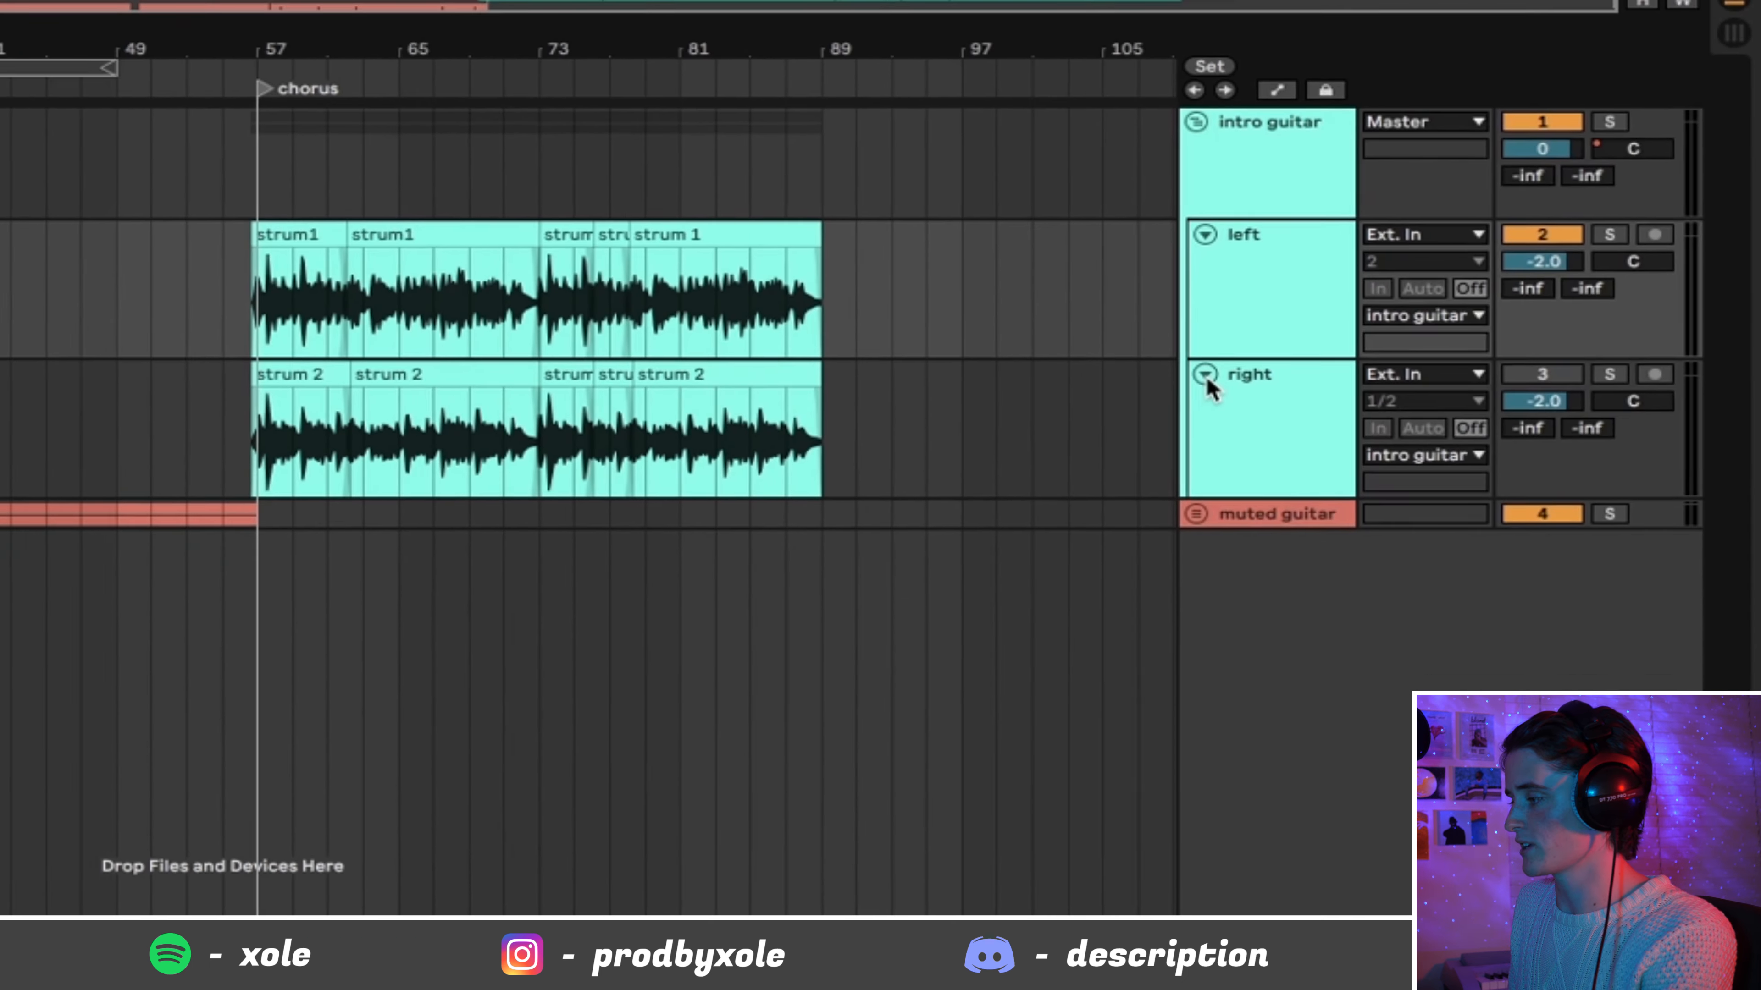
click(1023, 479)
Step: Select the first strum1 clip in the intro and play the left guitar on its own, zoomed in on the intro section
click(335, 173)
key(space)
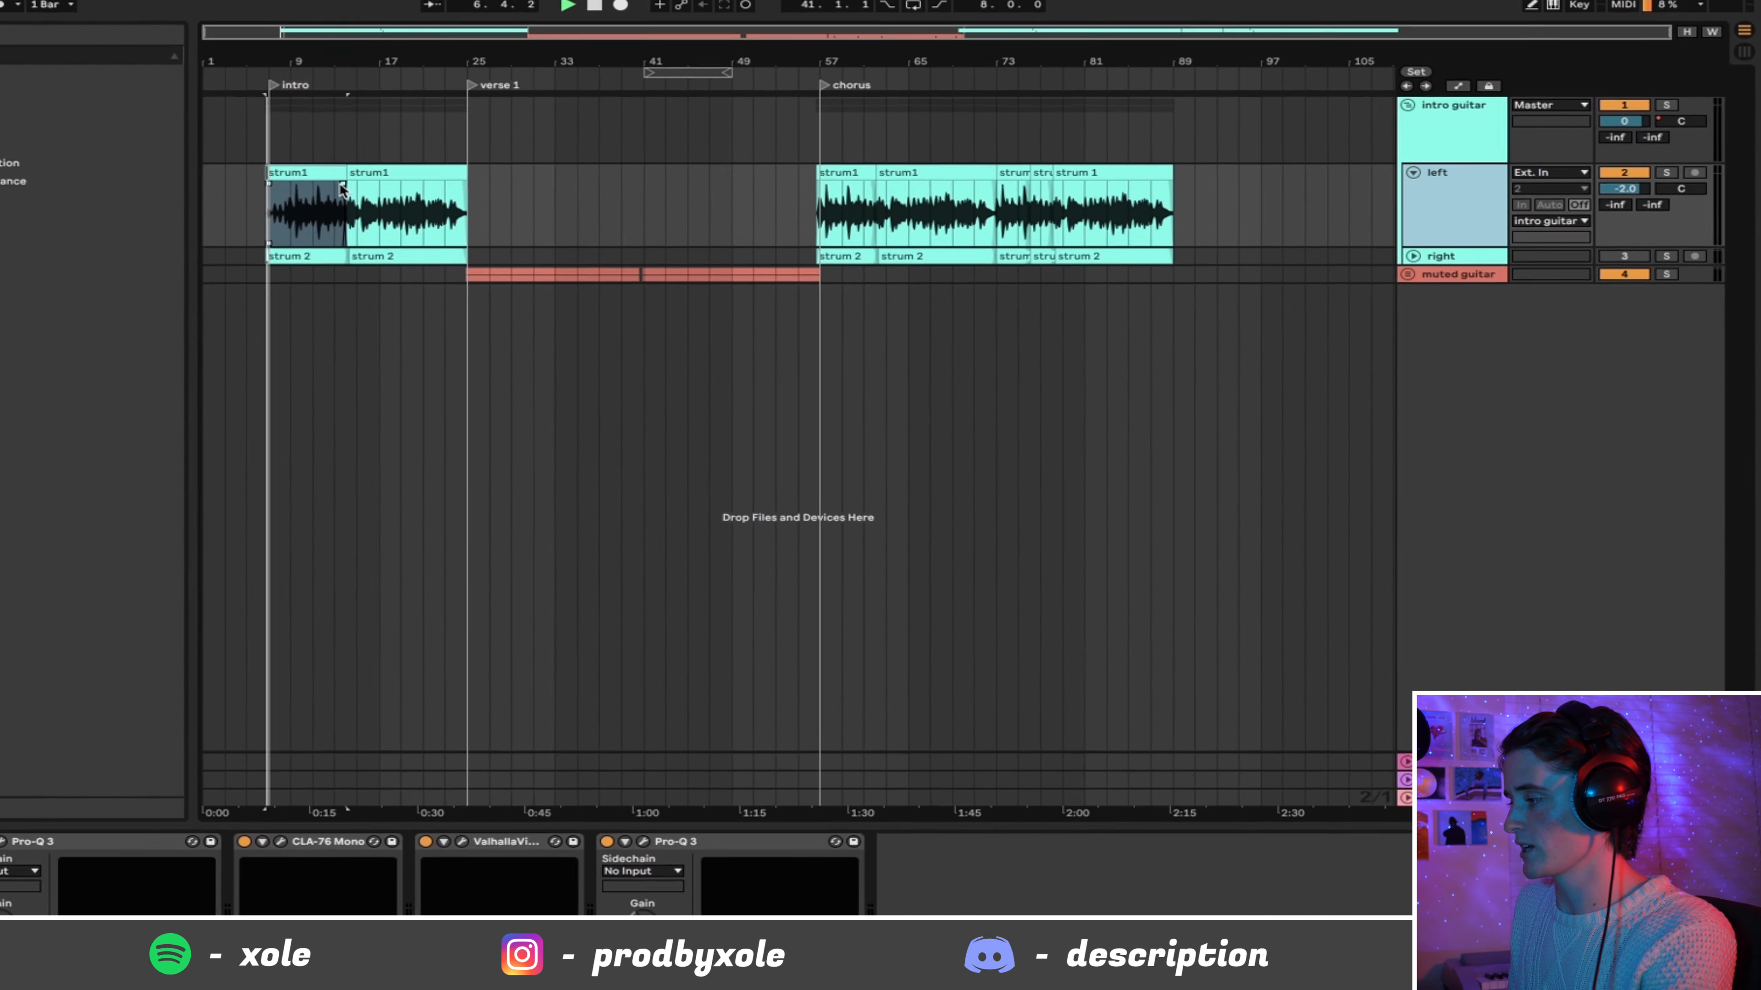
drag(288, 61, 326, 184)
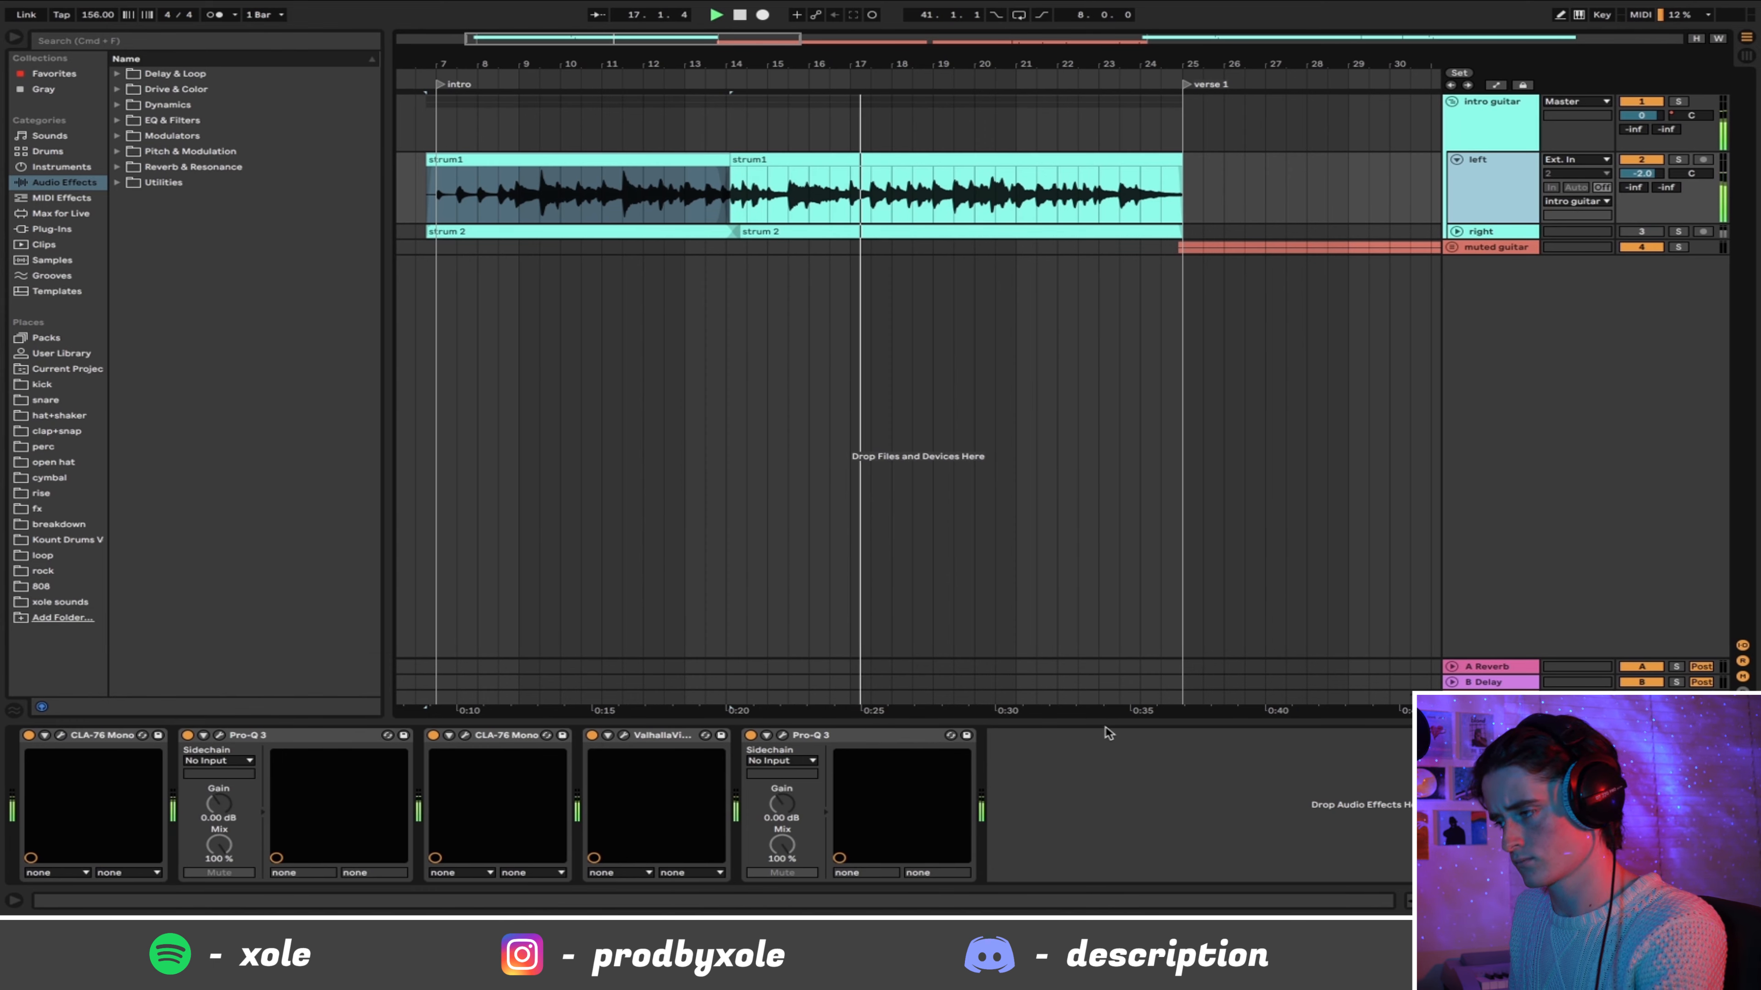
Step: Bypass all effects on the intro guitar group and every effect after the first CLA-76 on the left track
click(1494, 115)
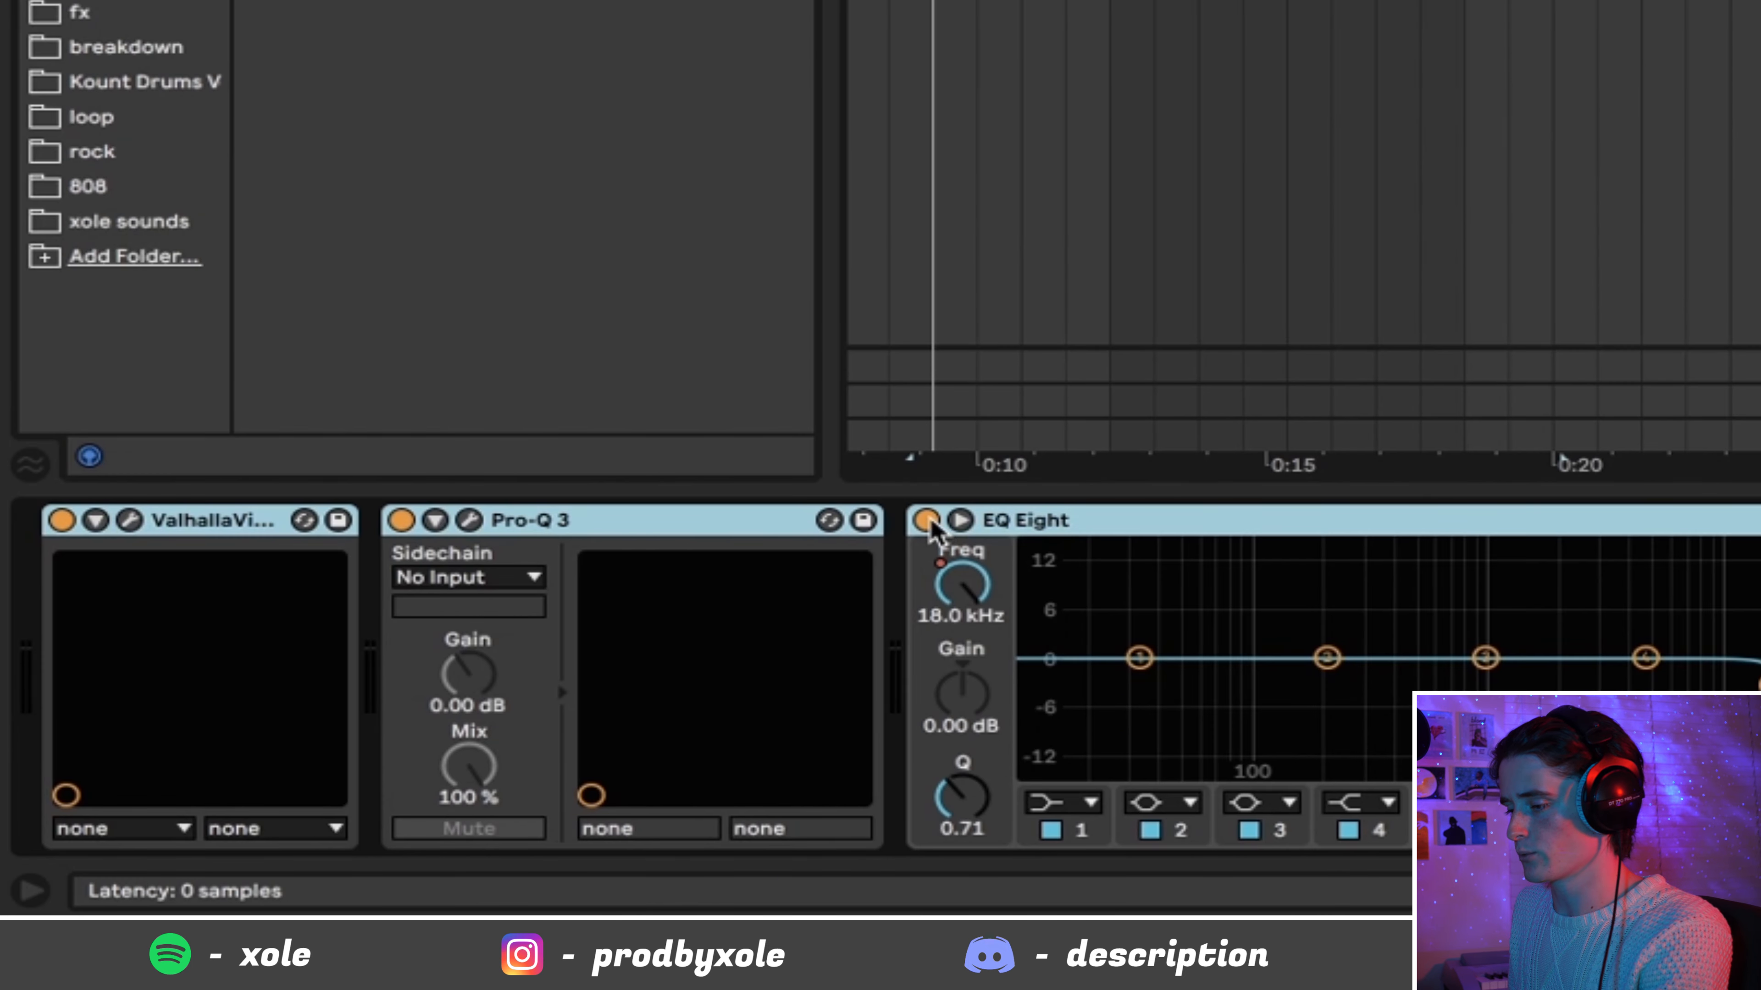
click(929, 522)
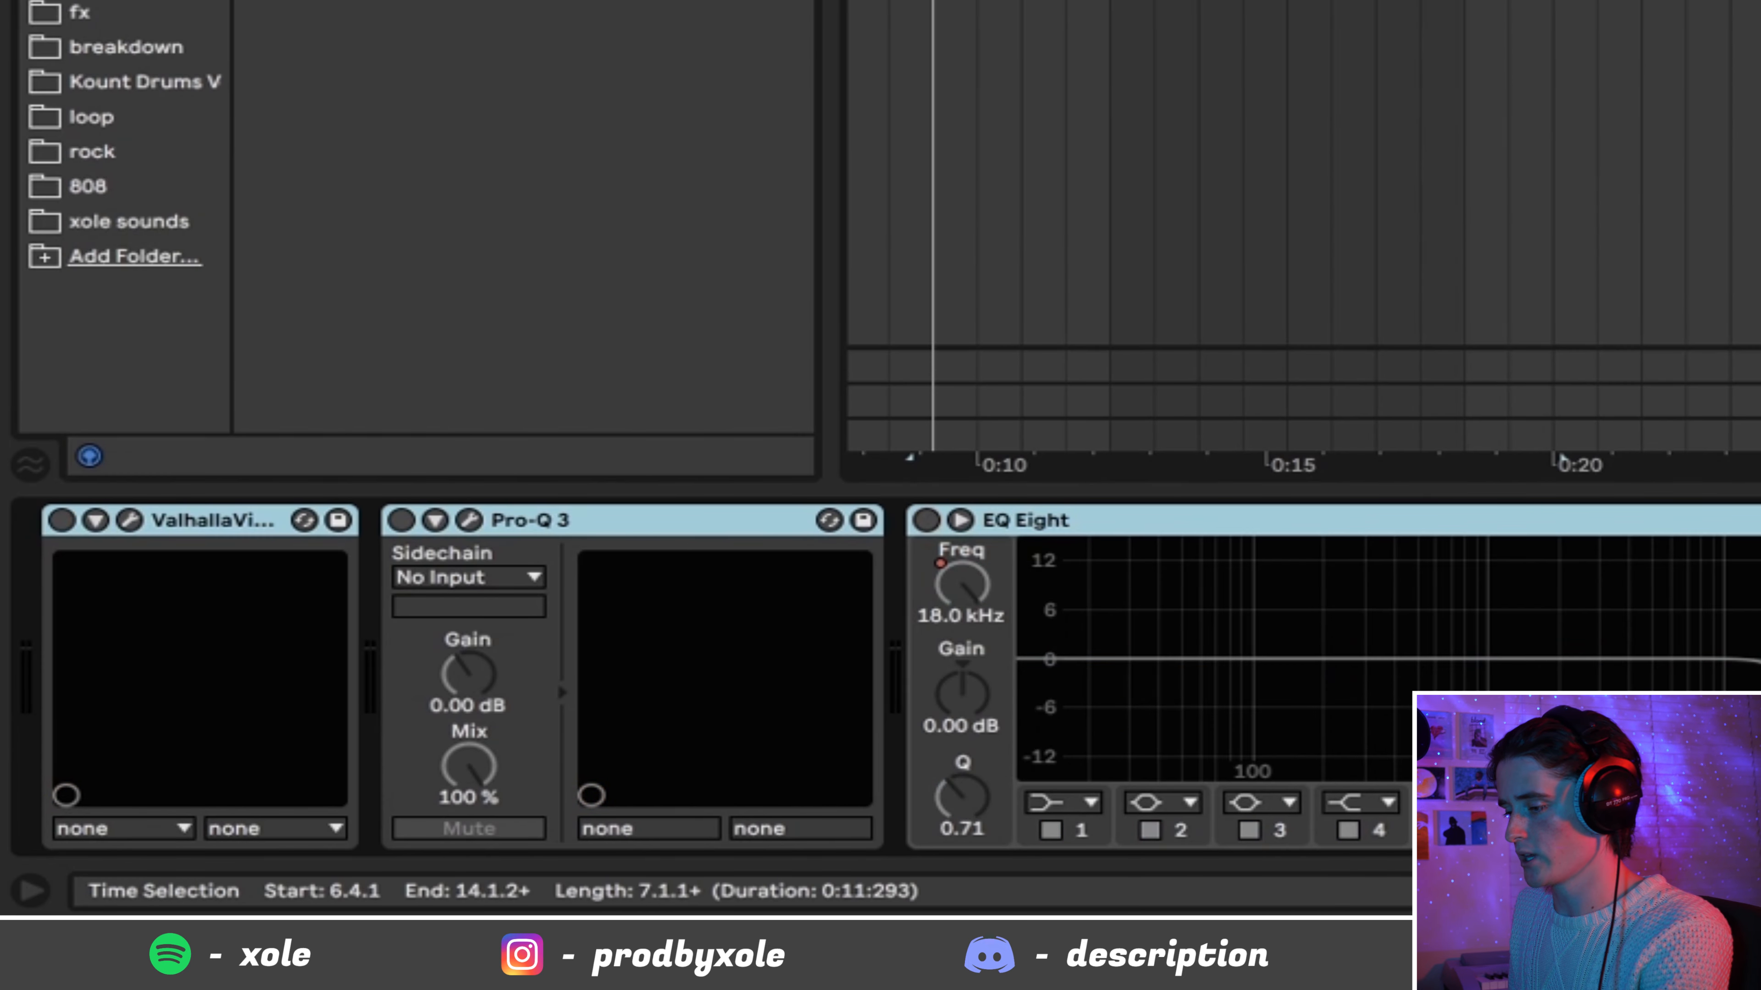
click(1757, 4)
click(1755, 520)
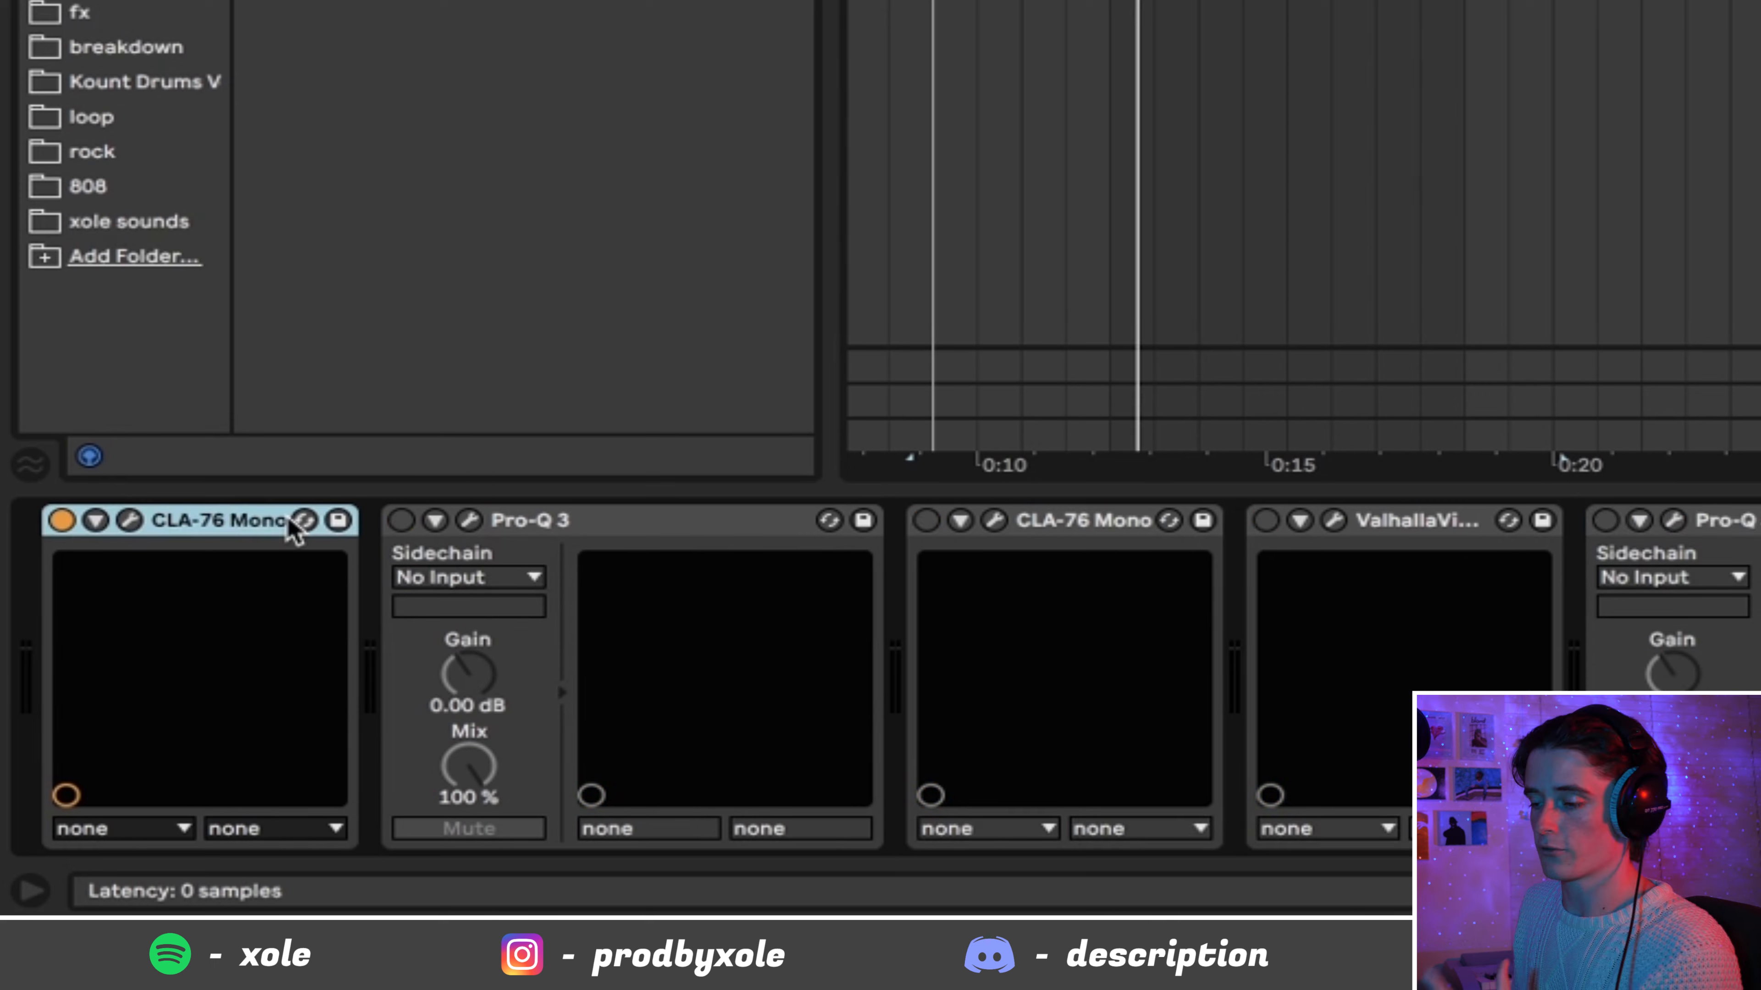
Step: Open the left track's first CLA-76 compressor, examine its input, output, attack, release and ratio settings, and close it
click(131, 522)
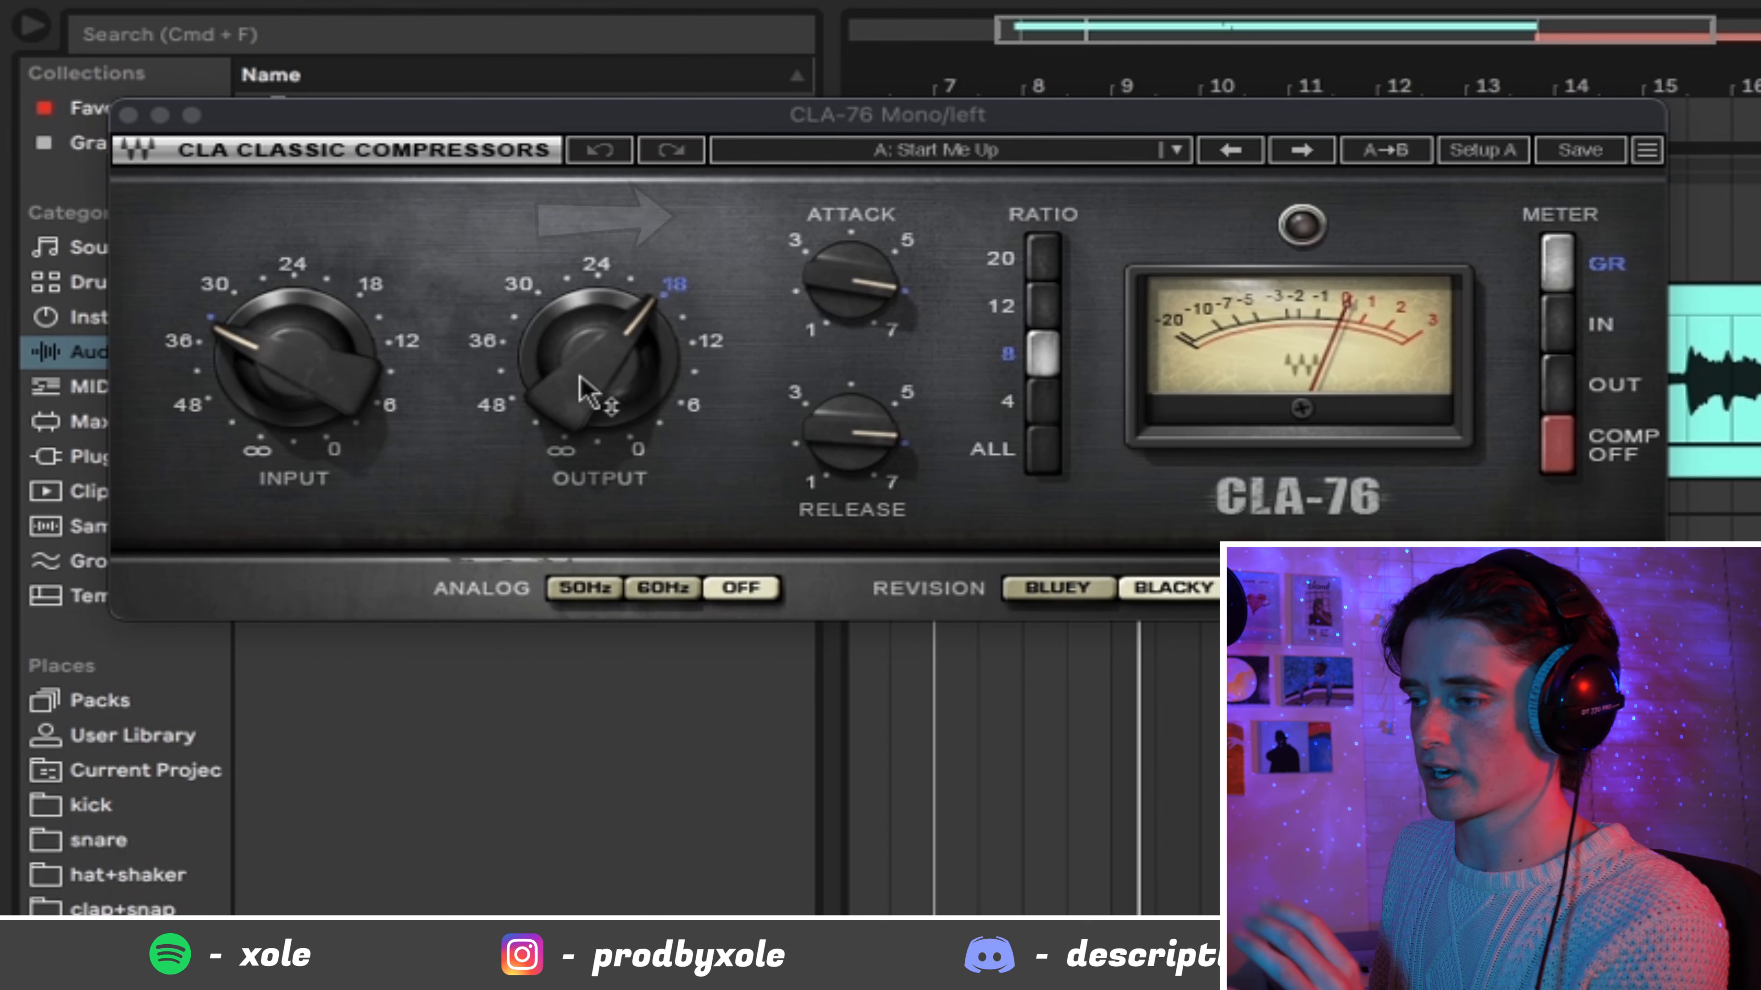
mouse_move(569, 306)
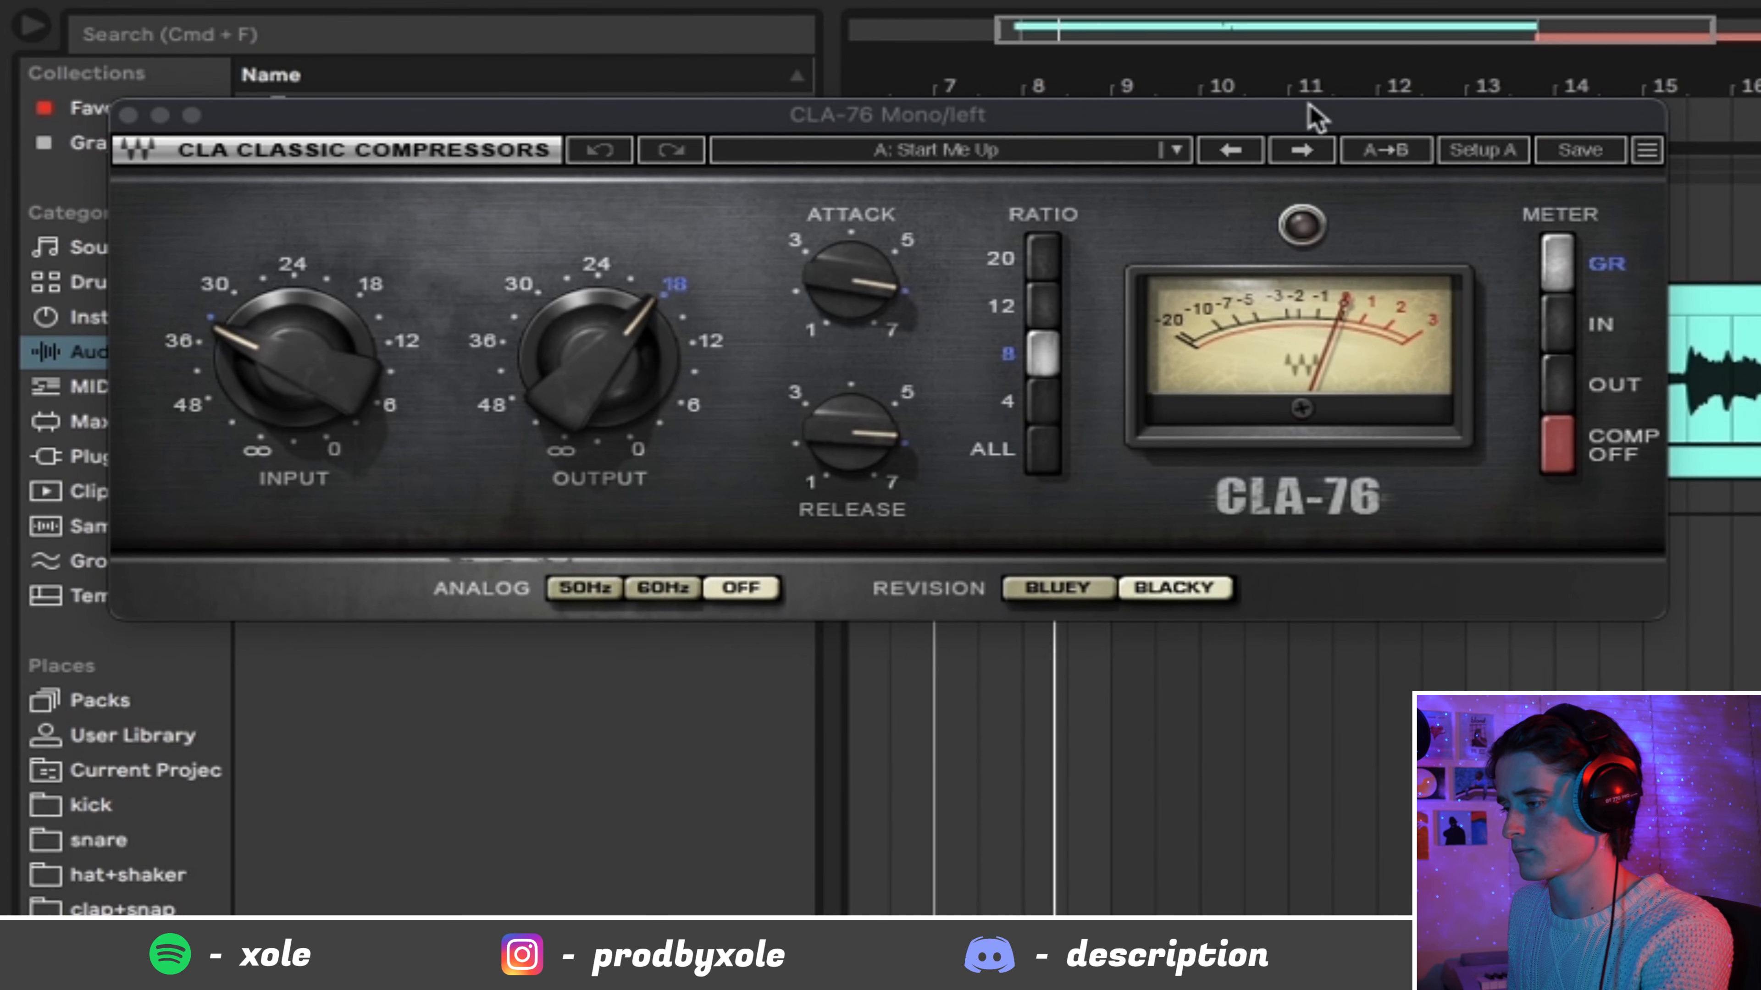
click(160, 115)
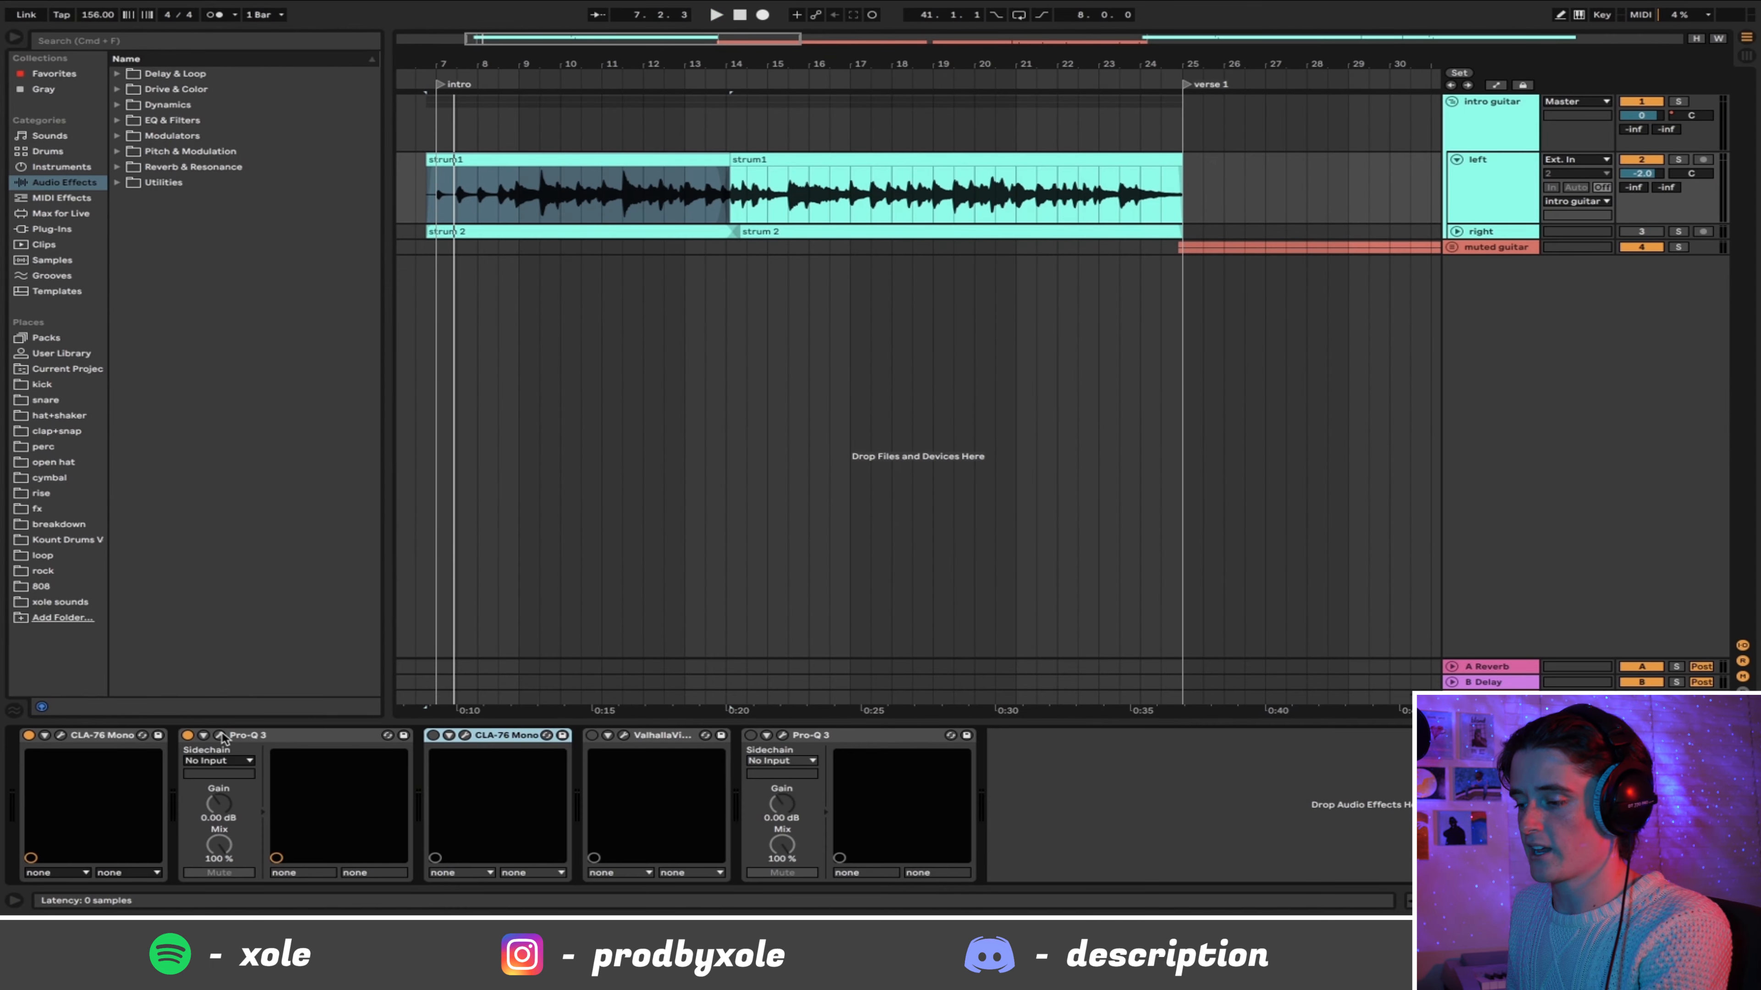
Step: Open the left track's first Pro-Q 3, examine its EQ curve while the guitar plays, and close it
click(219, 735)
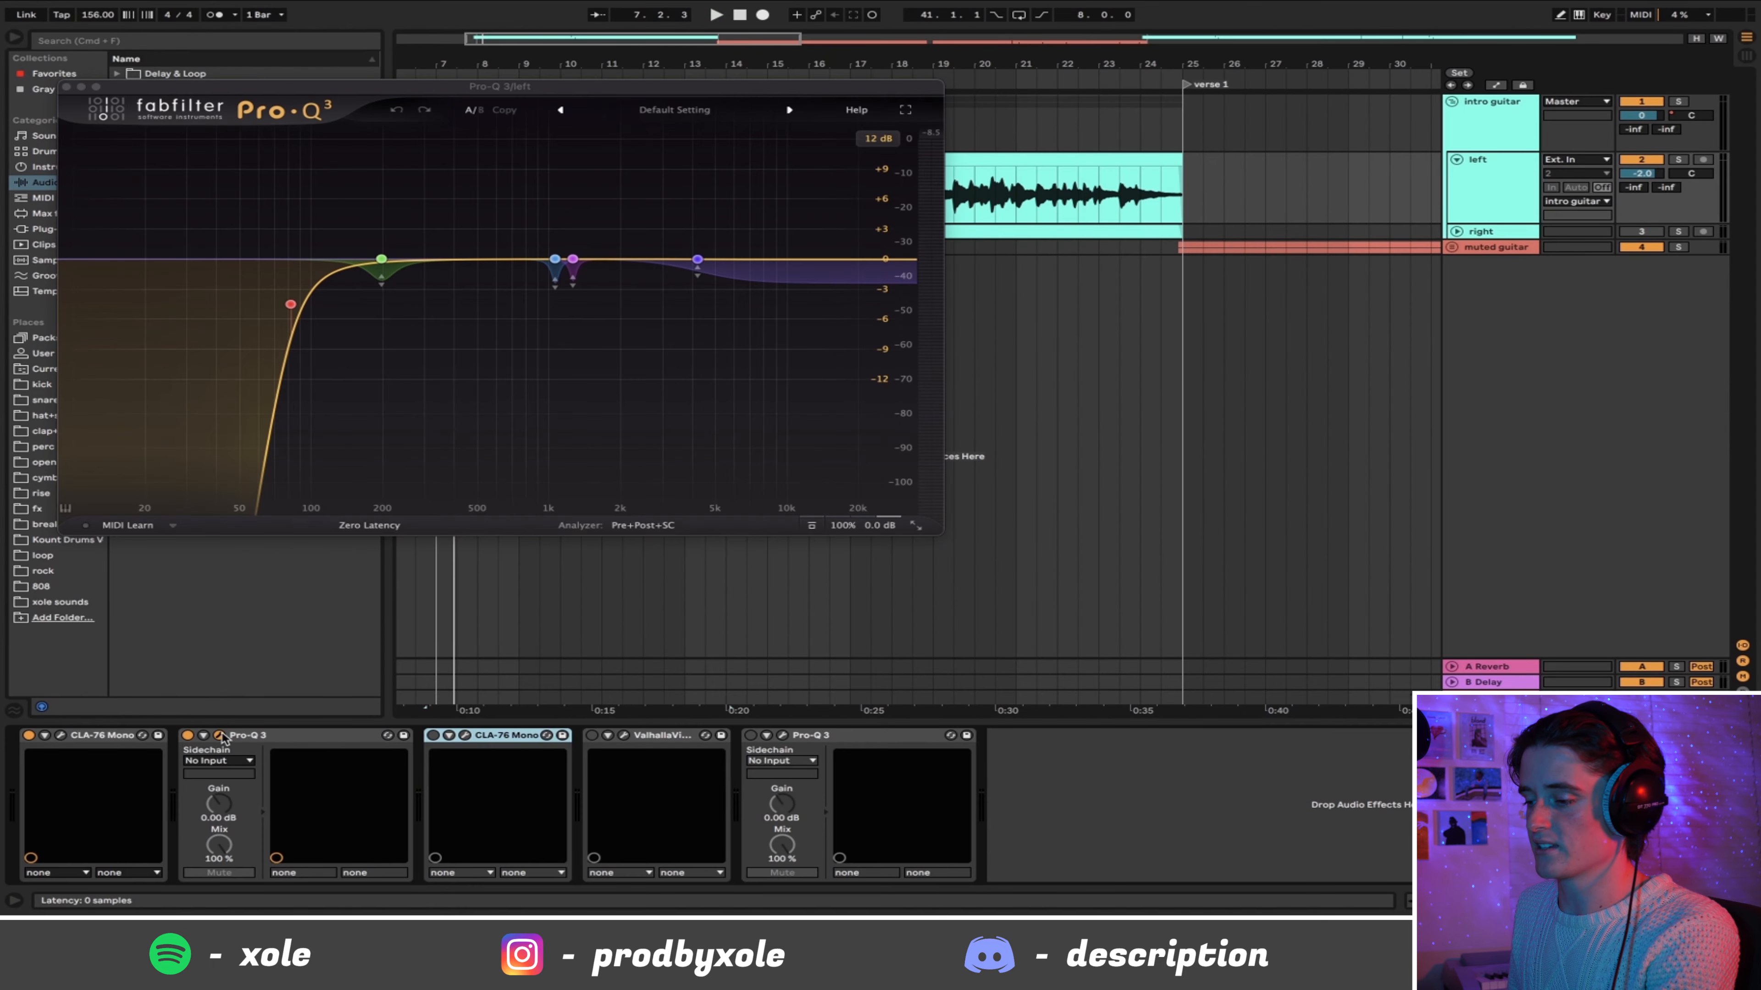
key(space)
click(814, 194)
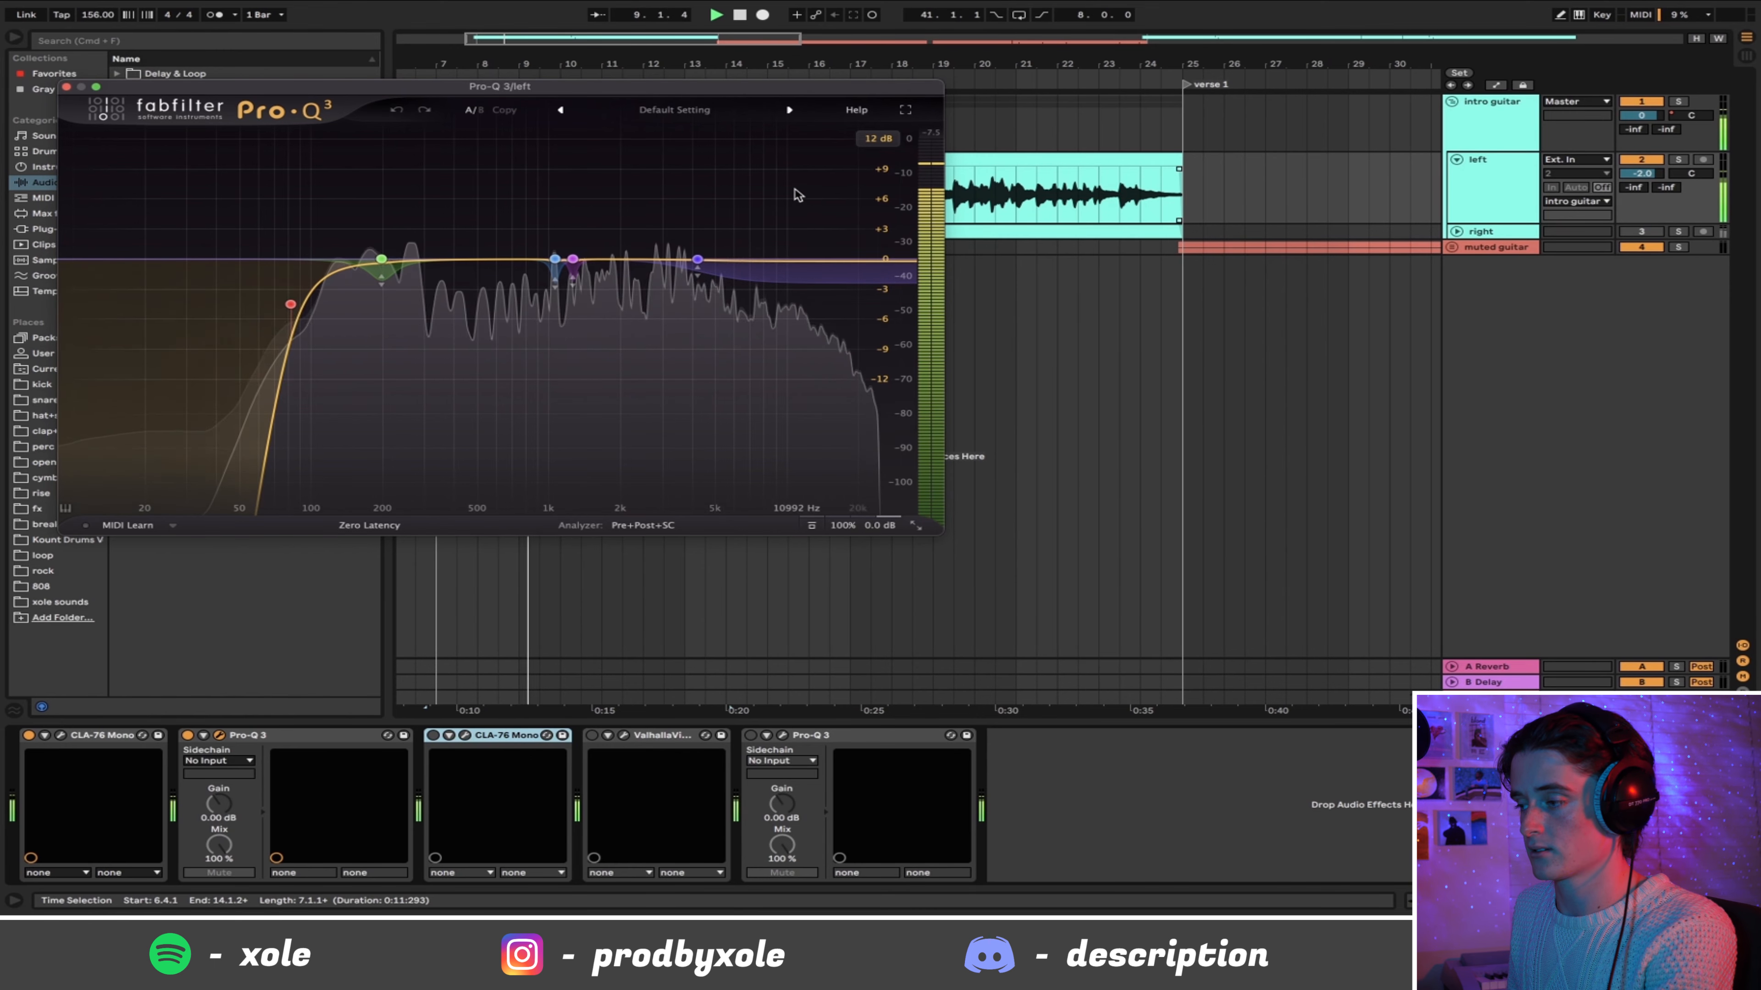
key(space)
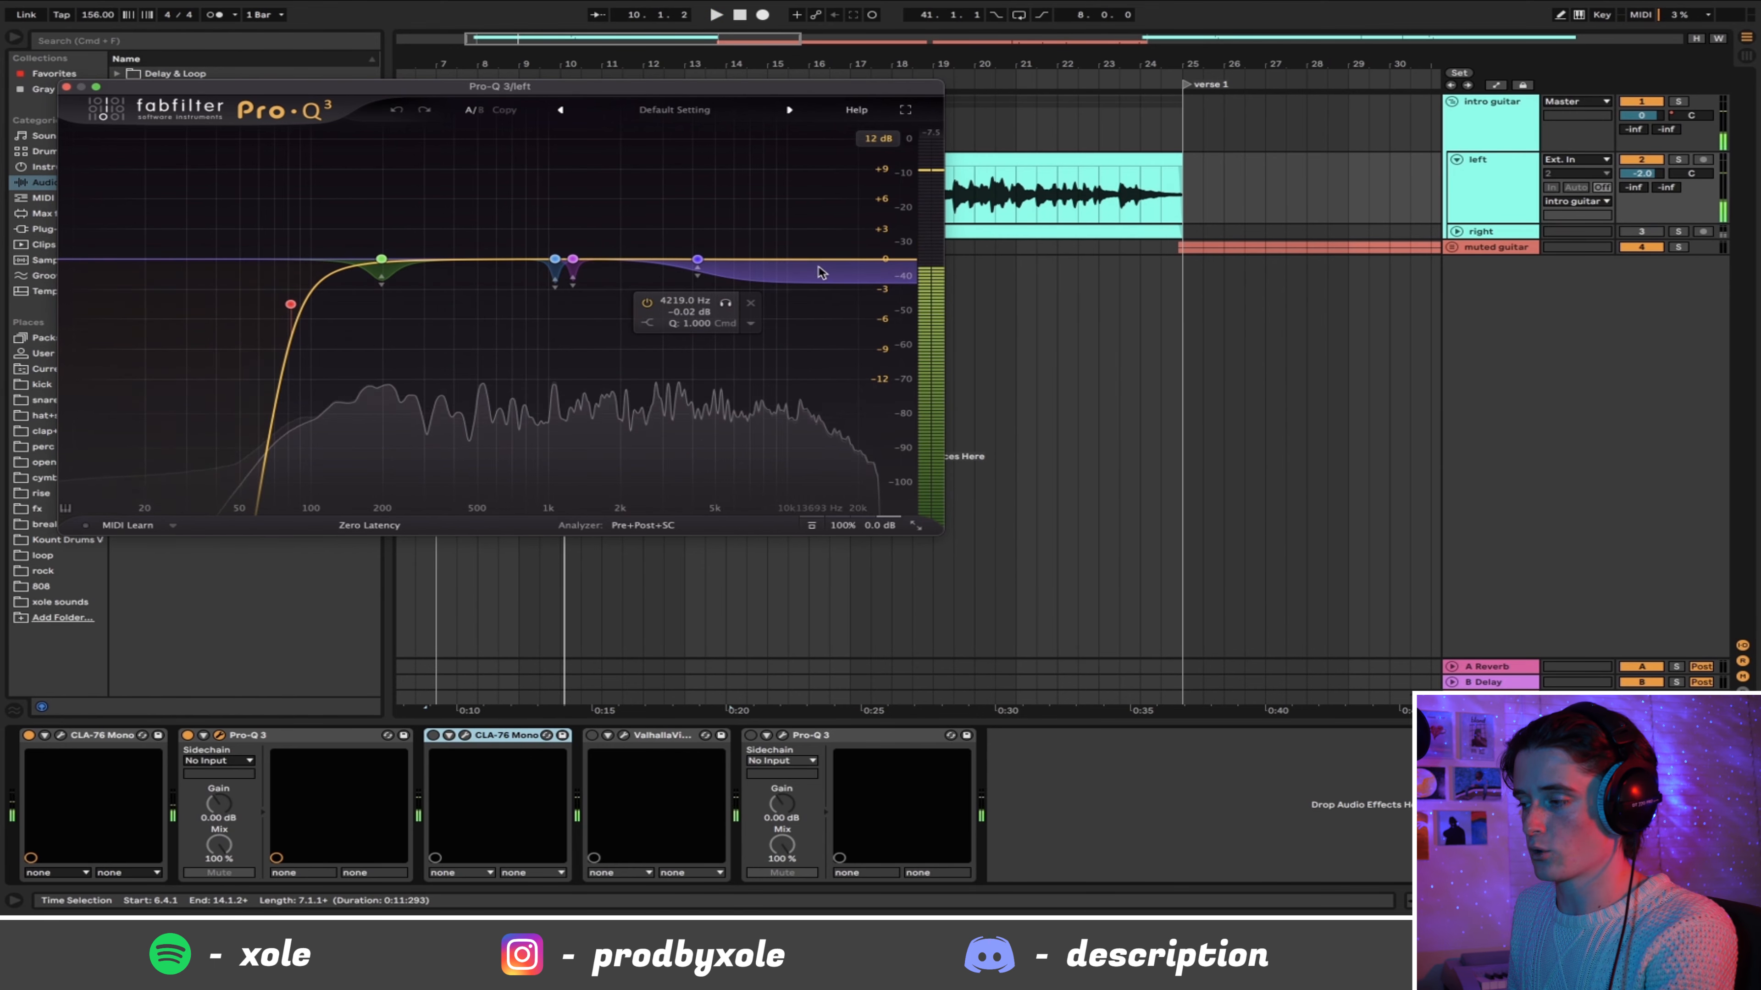
click(67, 87)
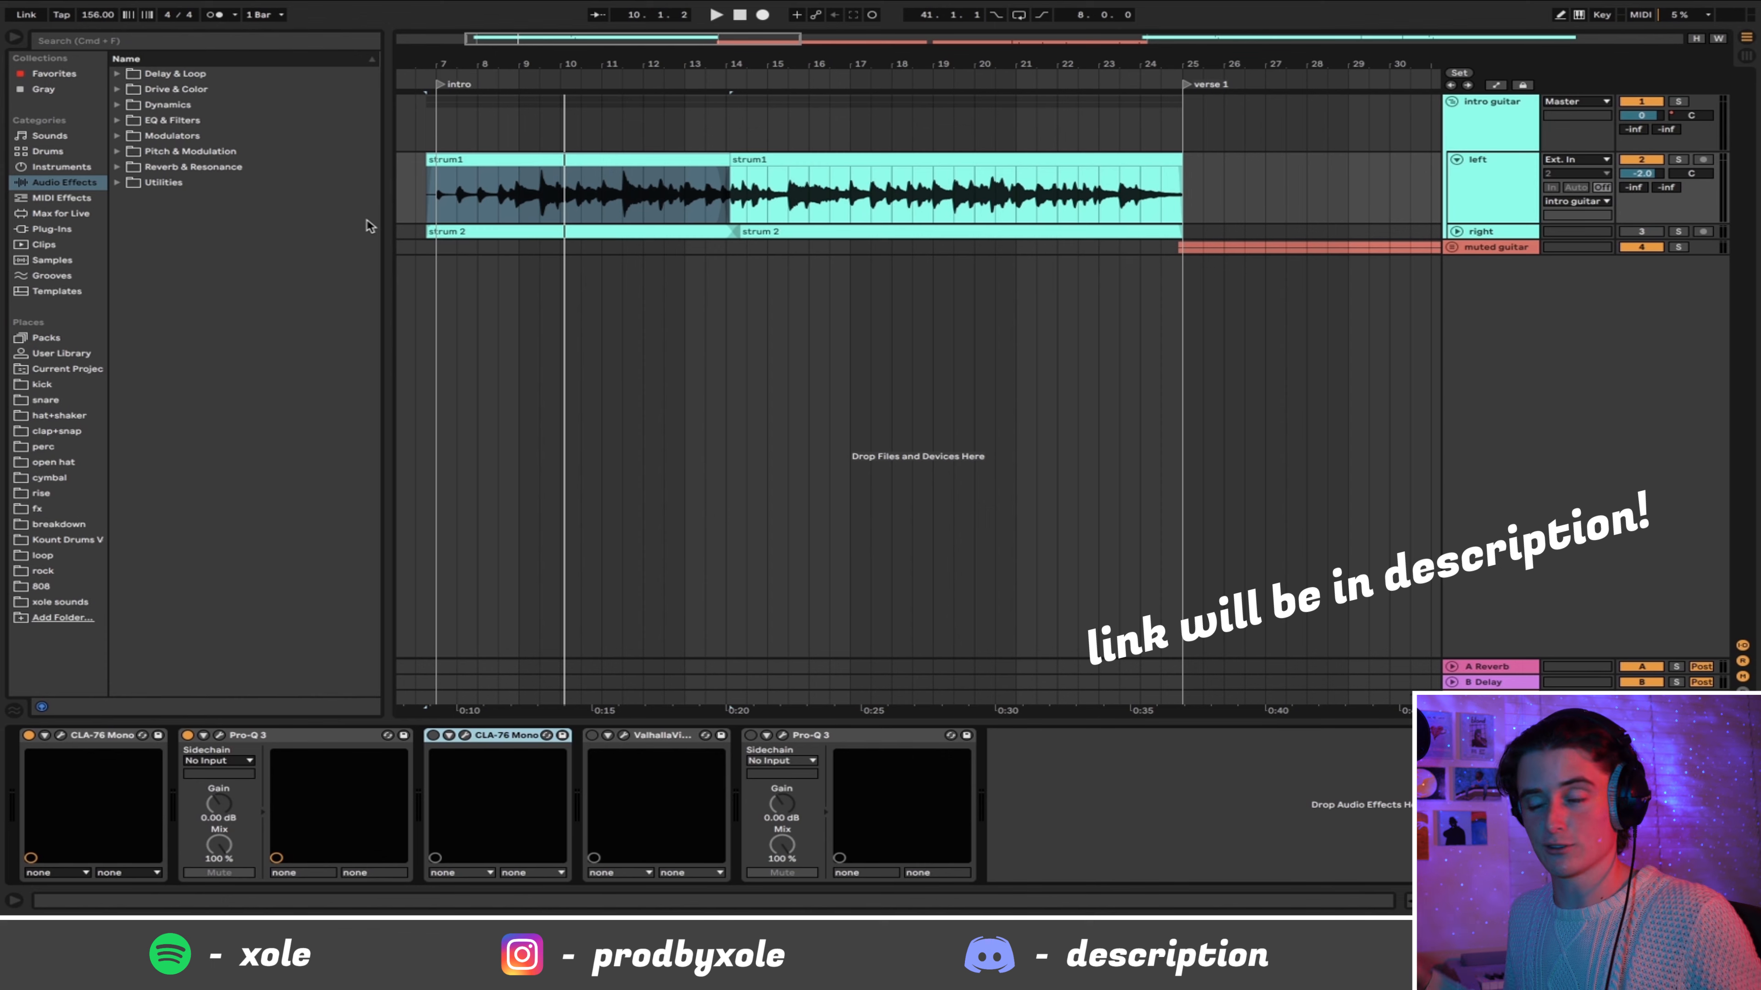
Step: Turn on the left track's second CLA-76 and its Valhalla reverb while playing bars 17 to 25 of the strum1 clip
drag(849, 194, 1175, 206)
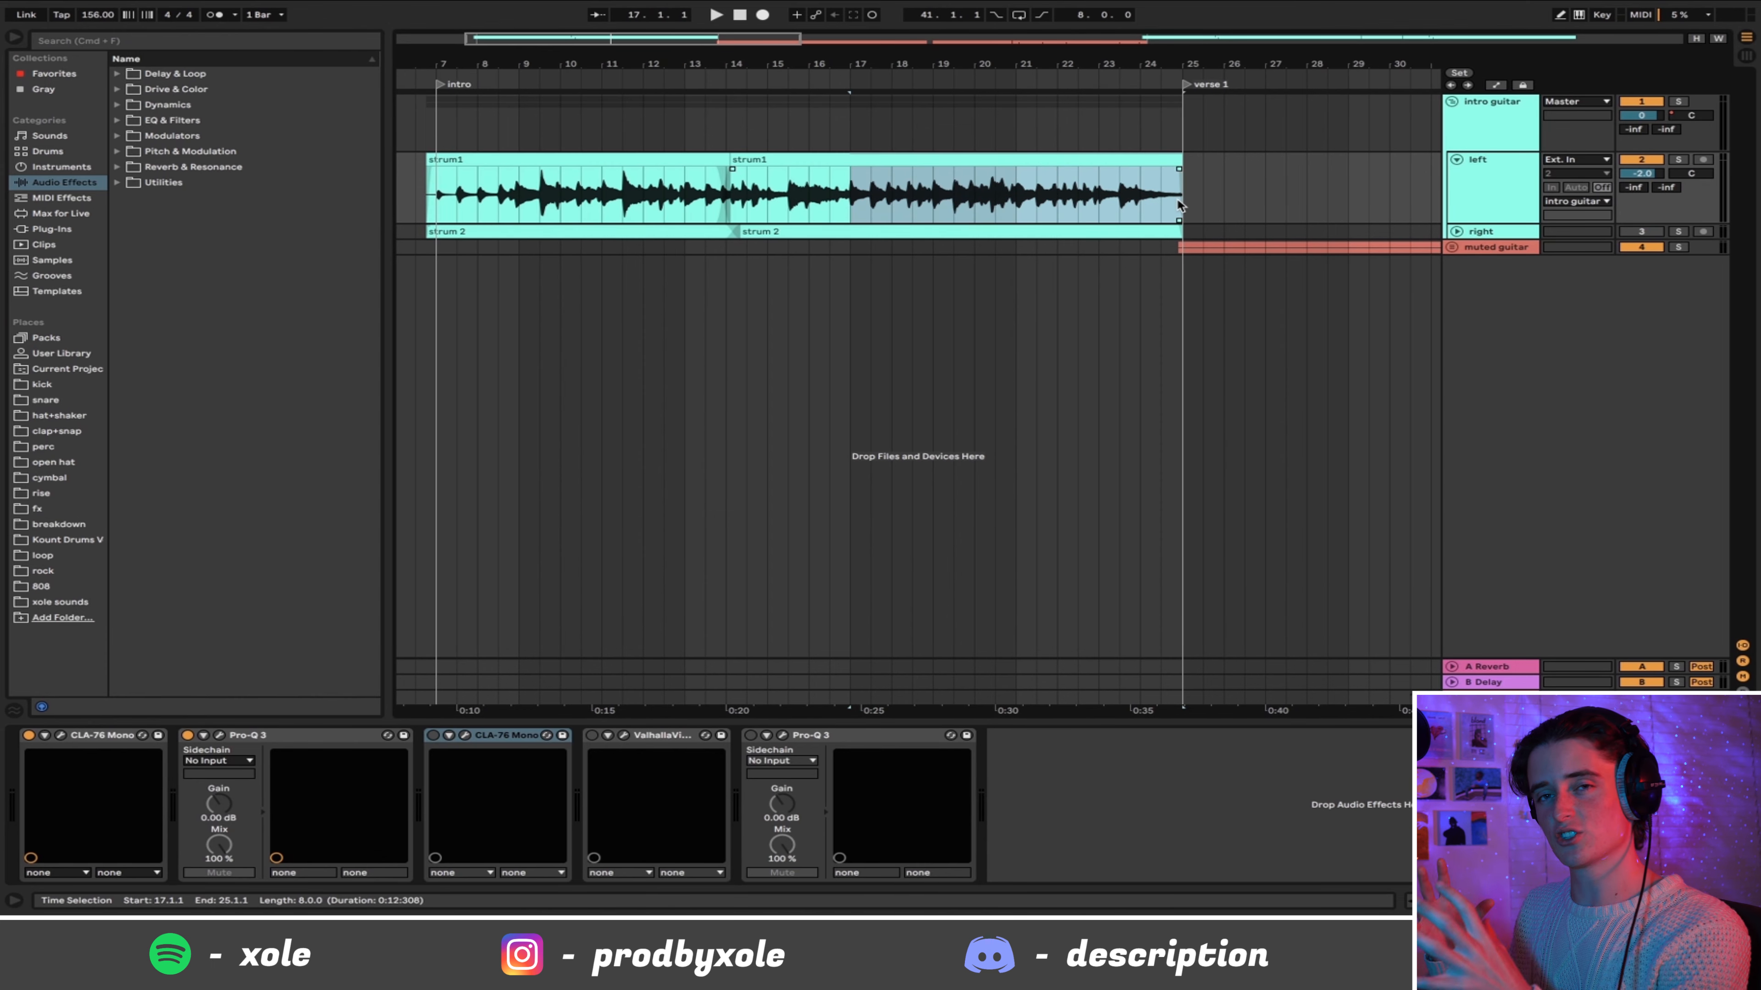
click(532, 744)
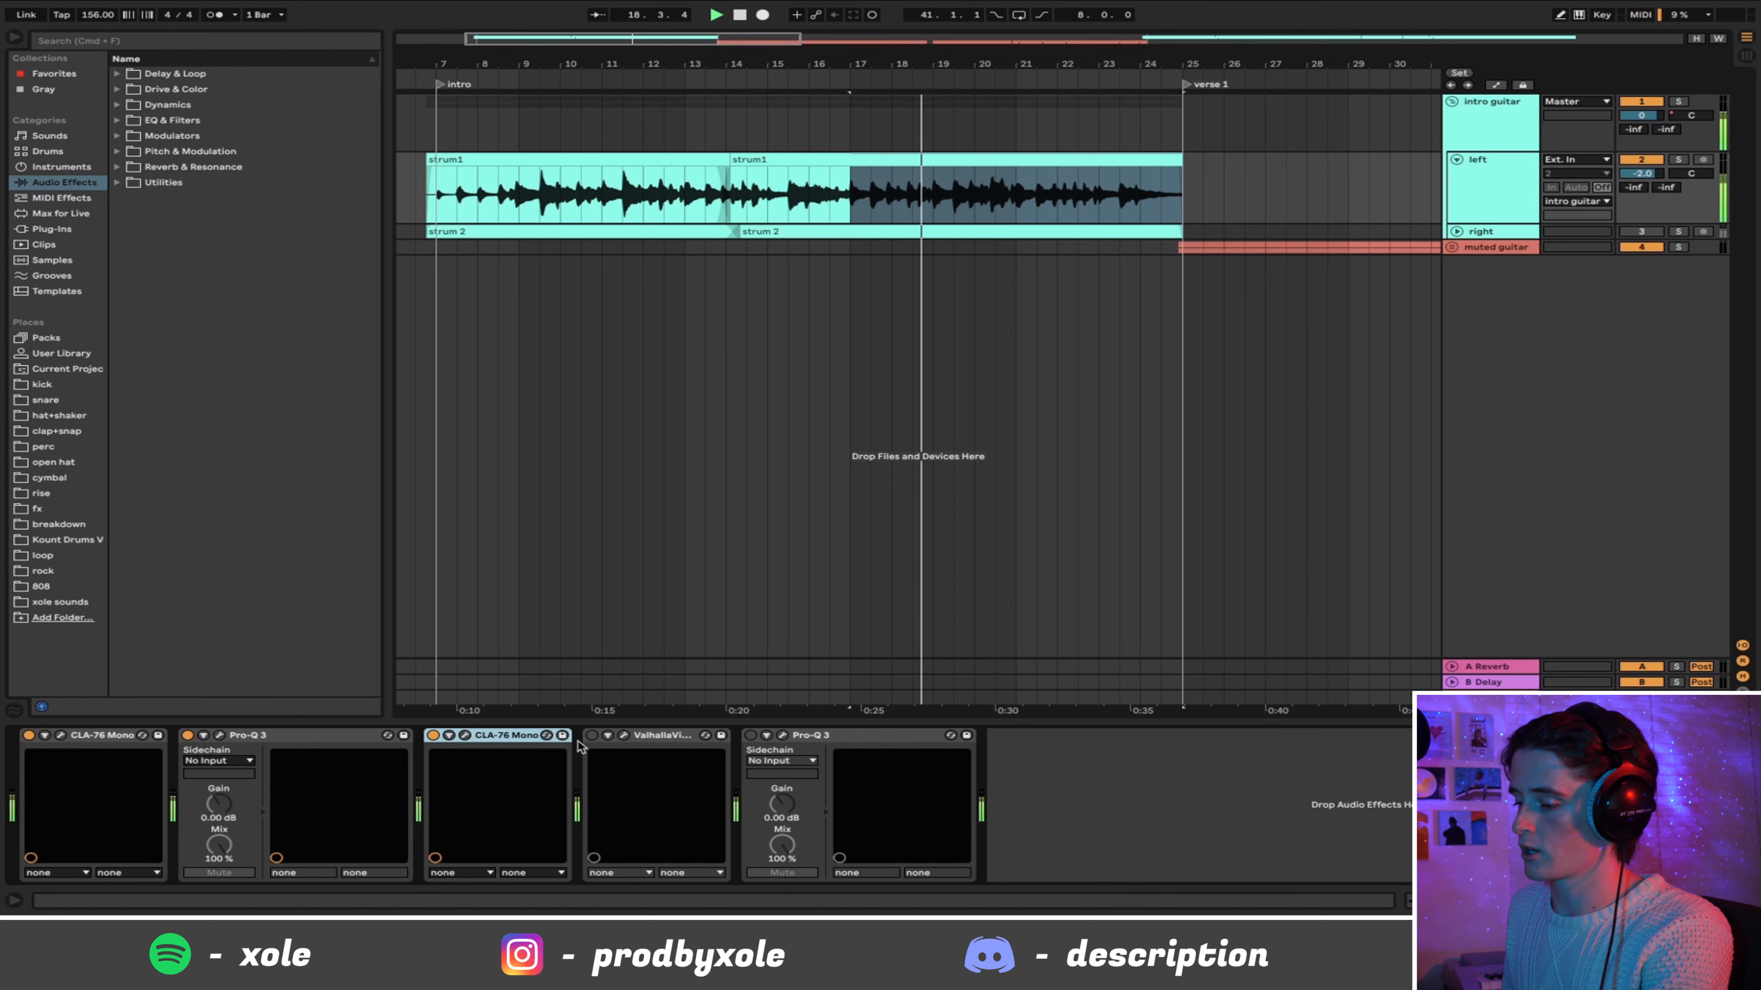
key(space)
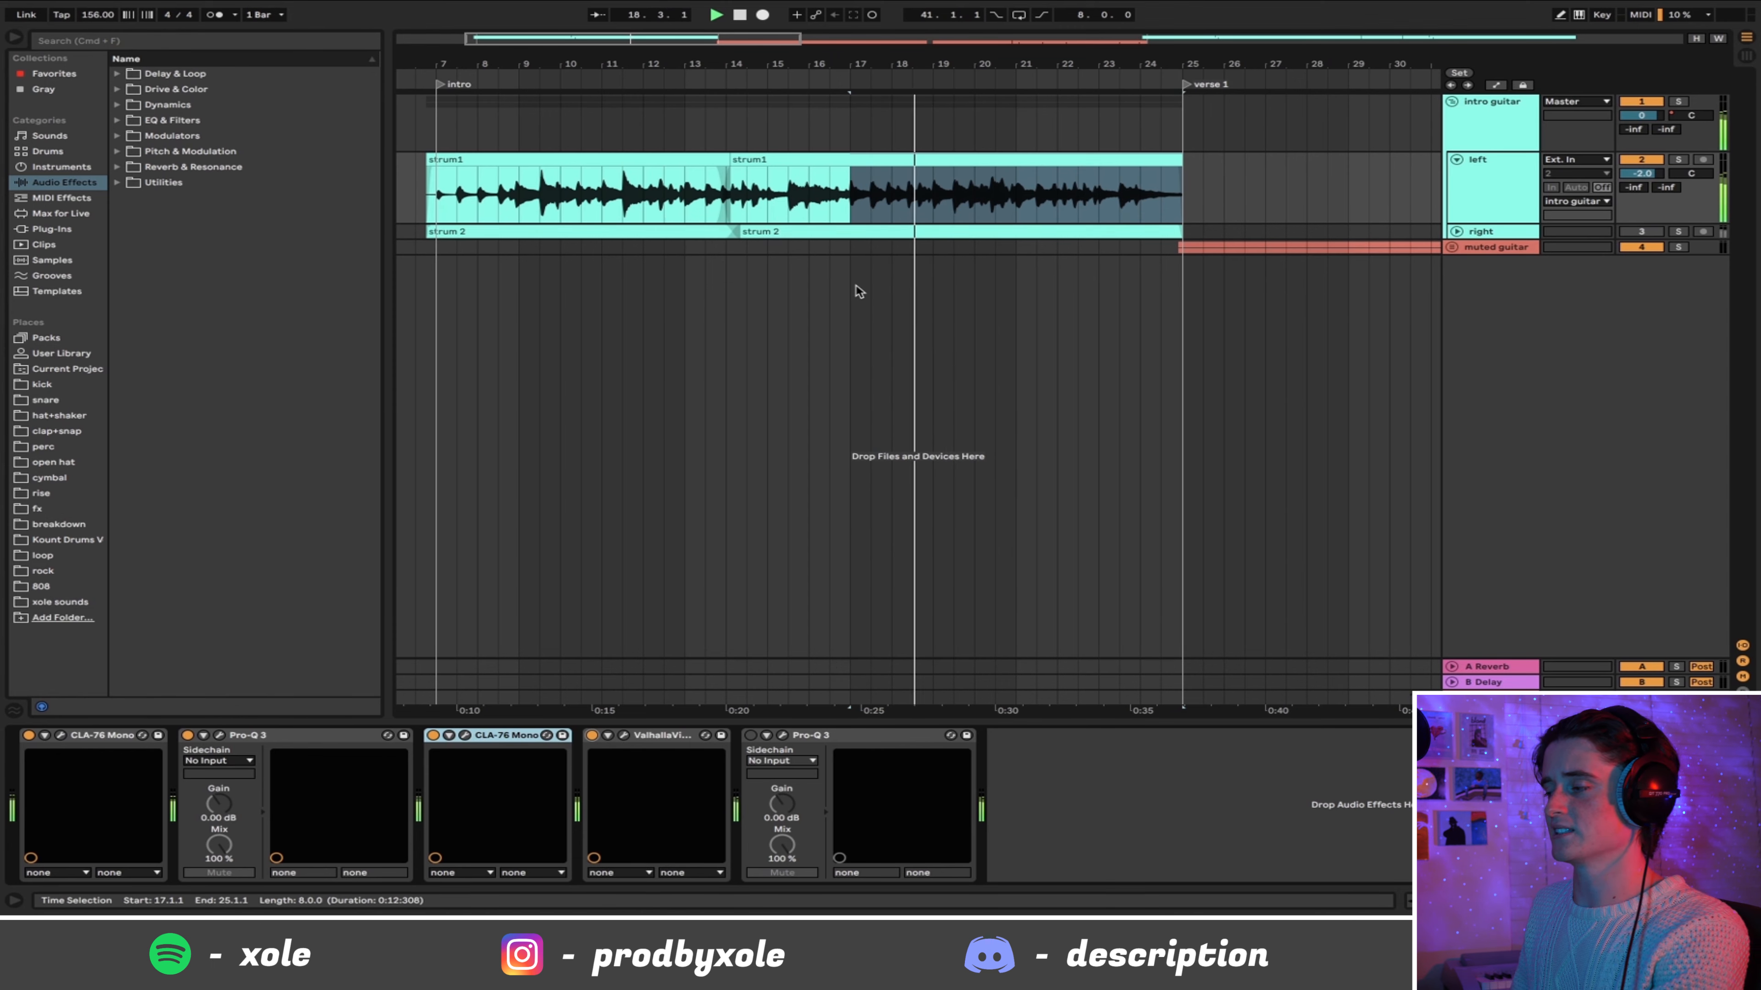
Step: Turn on the left track's last Pro-Q 3, examine its EQ curve during playback, and close it
click(1498, 188)
click(1498, 186)
click(751, 735)
click(782, 735)
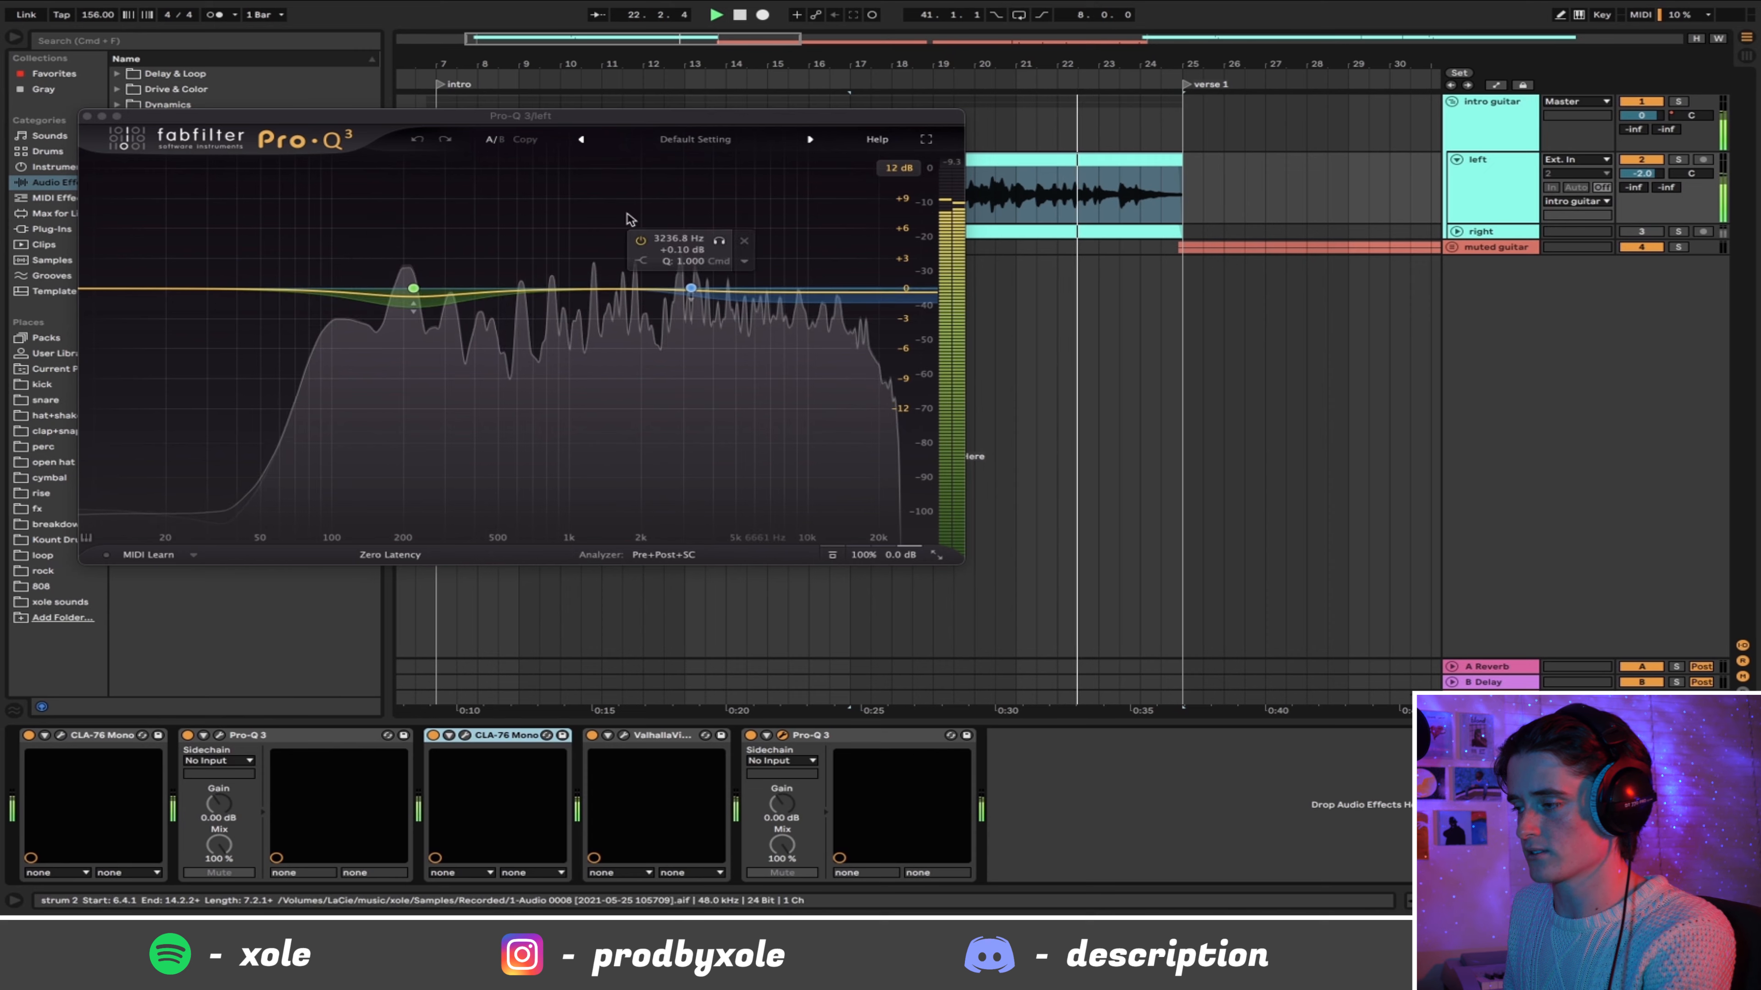
click(86, 116)
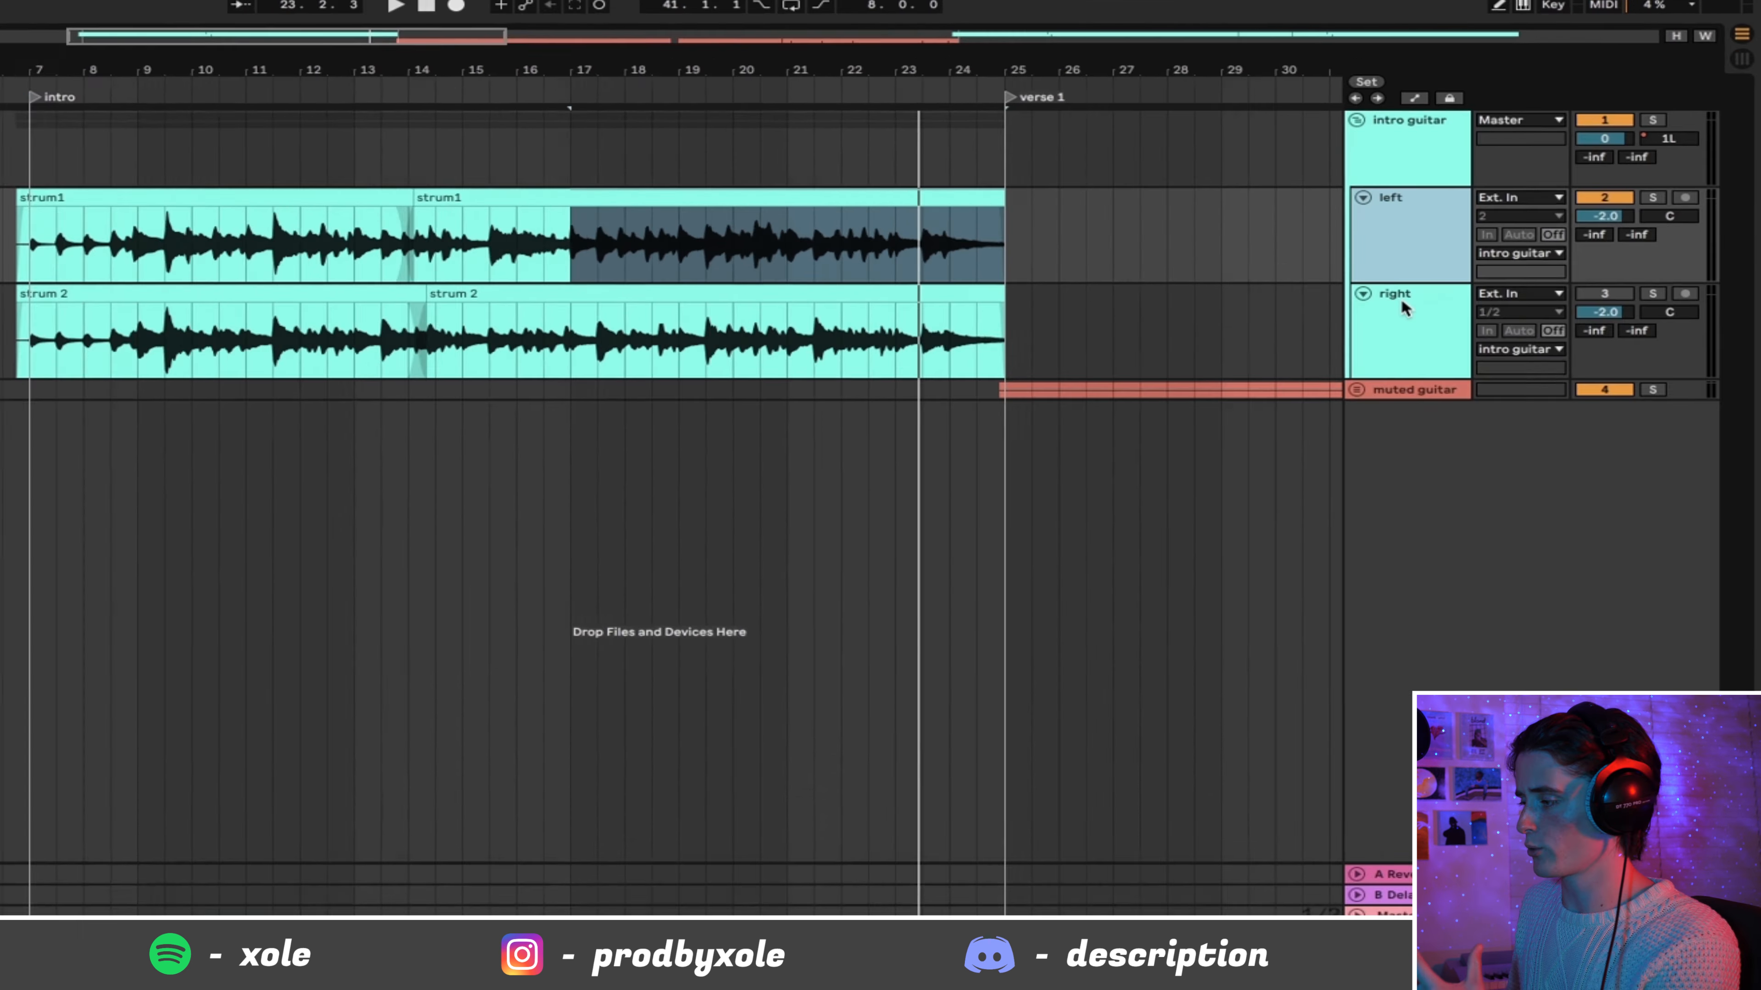
Step: Unmute the intro guitar's right track and pan the left track to 50L and the right track to 50R
click(1488, 258)
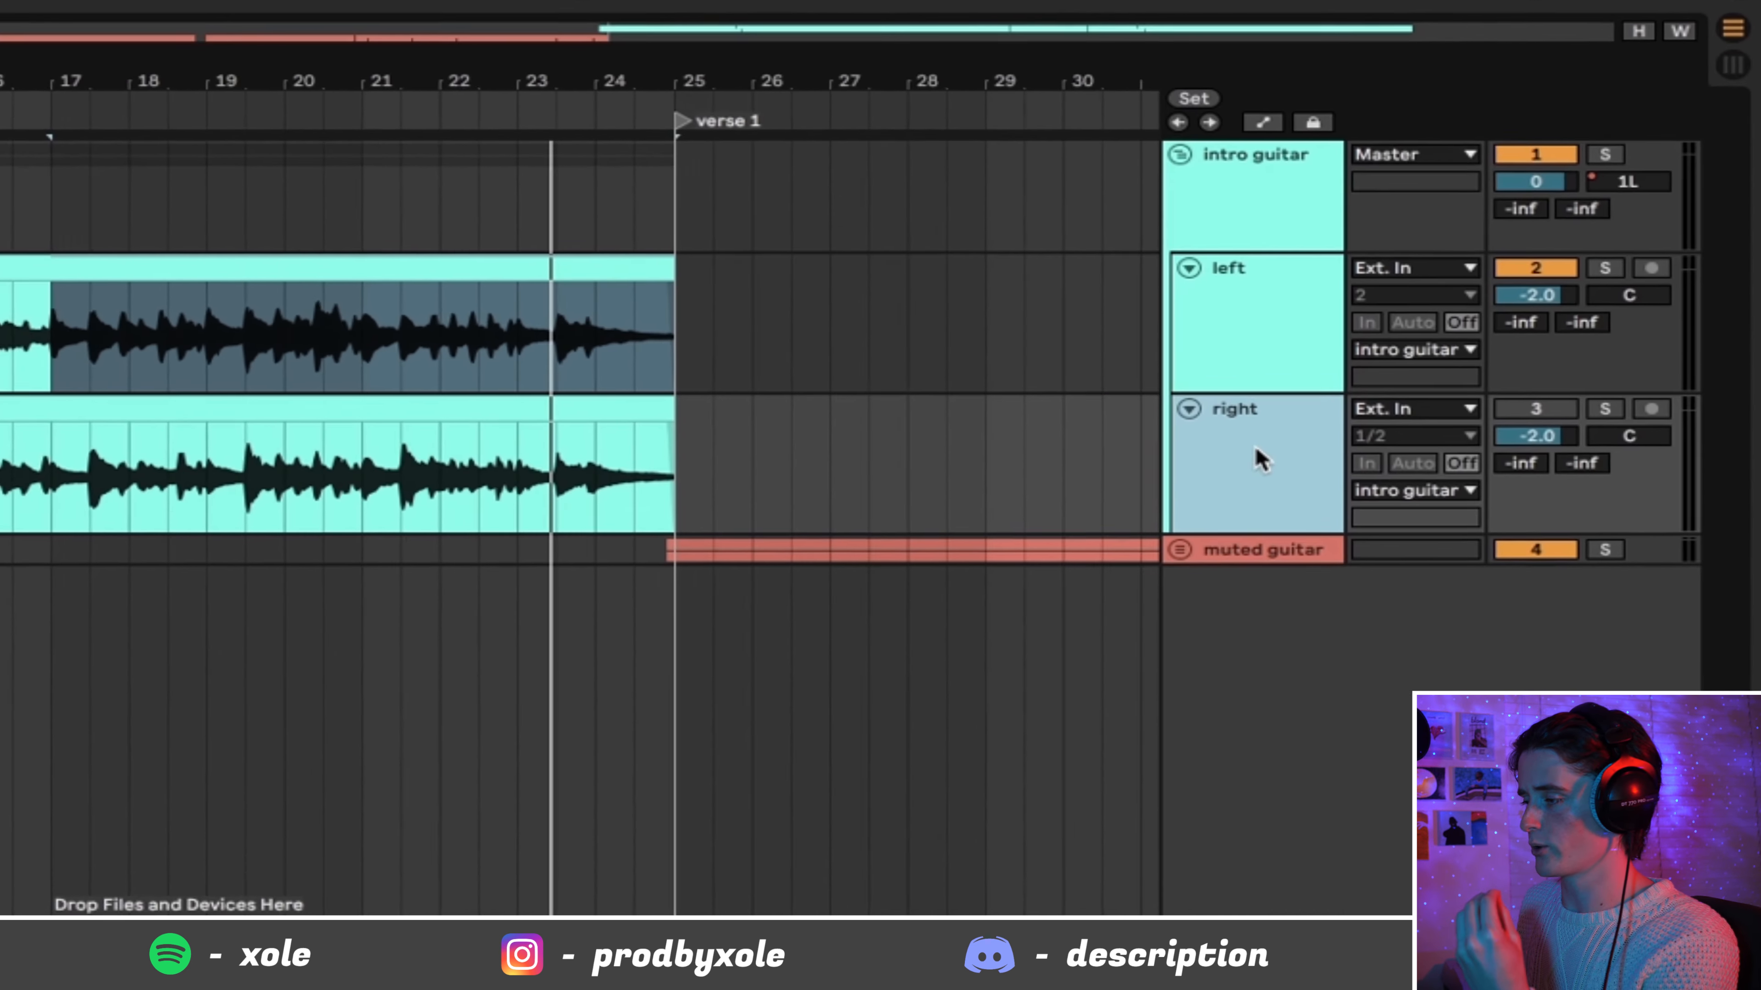
drag(1591, 494, 1590, 469)
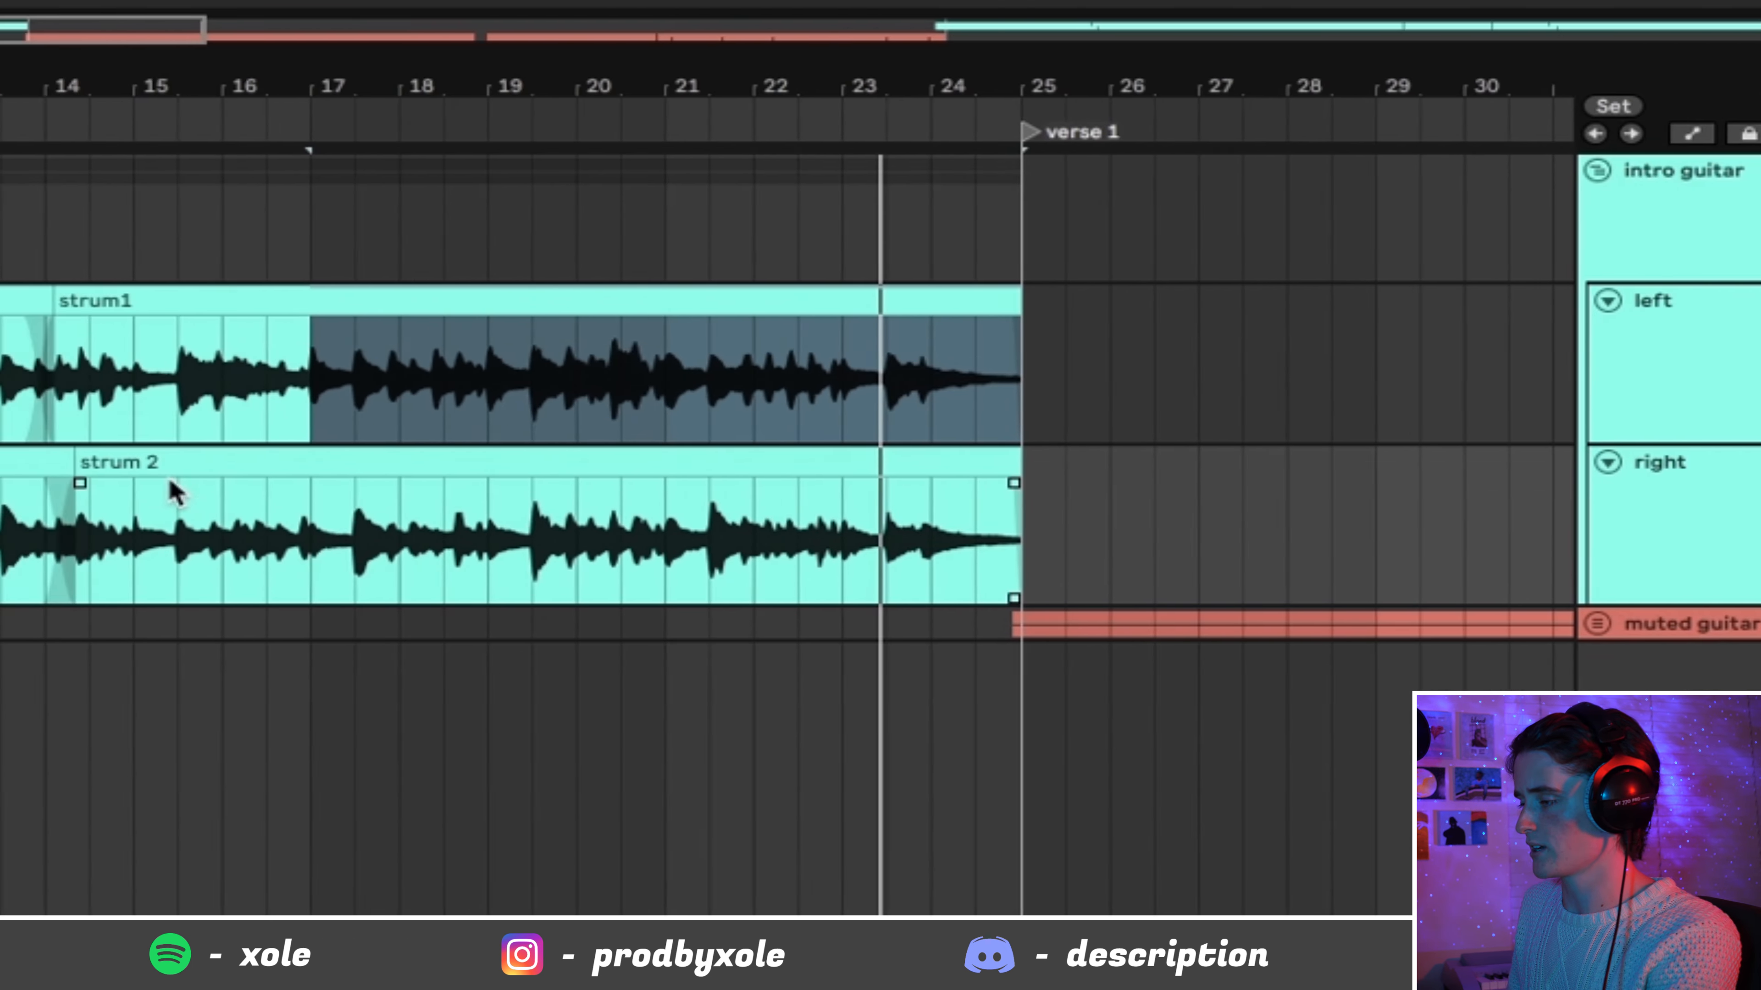
key(space)
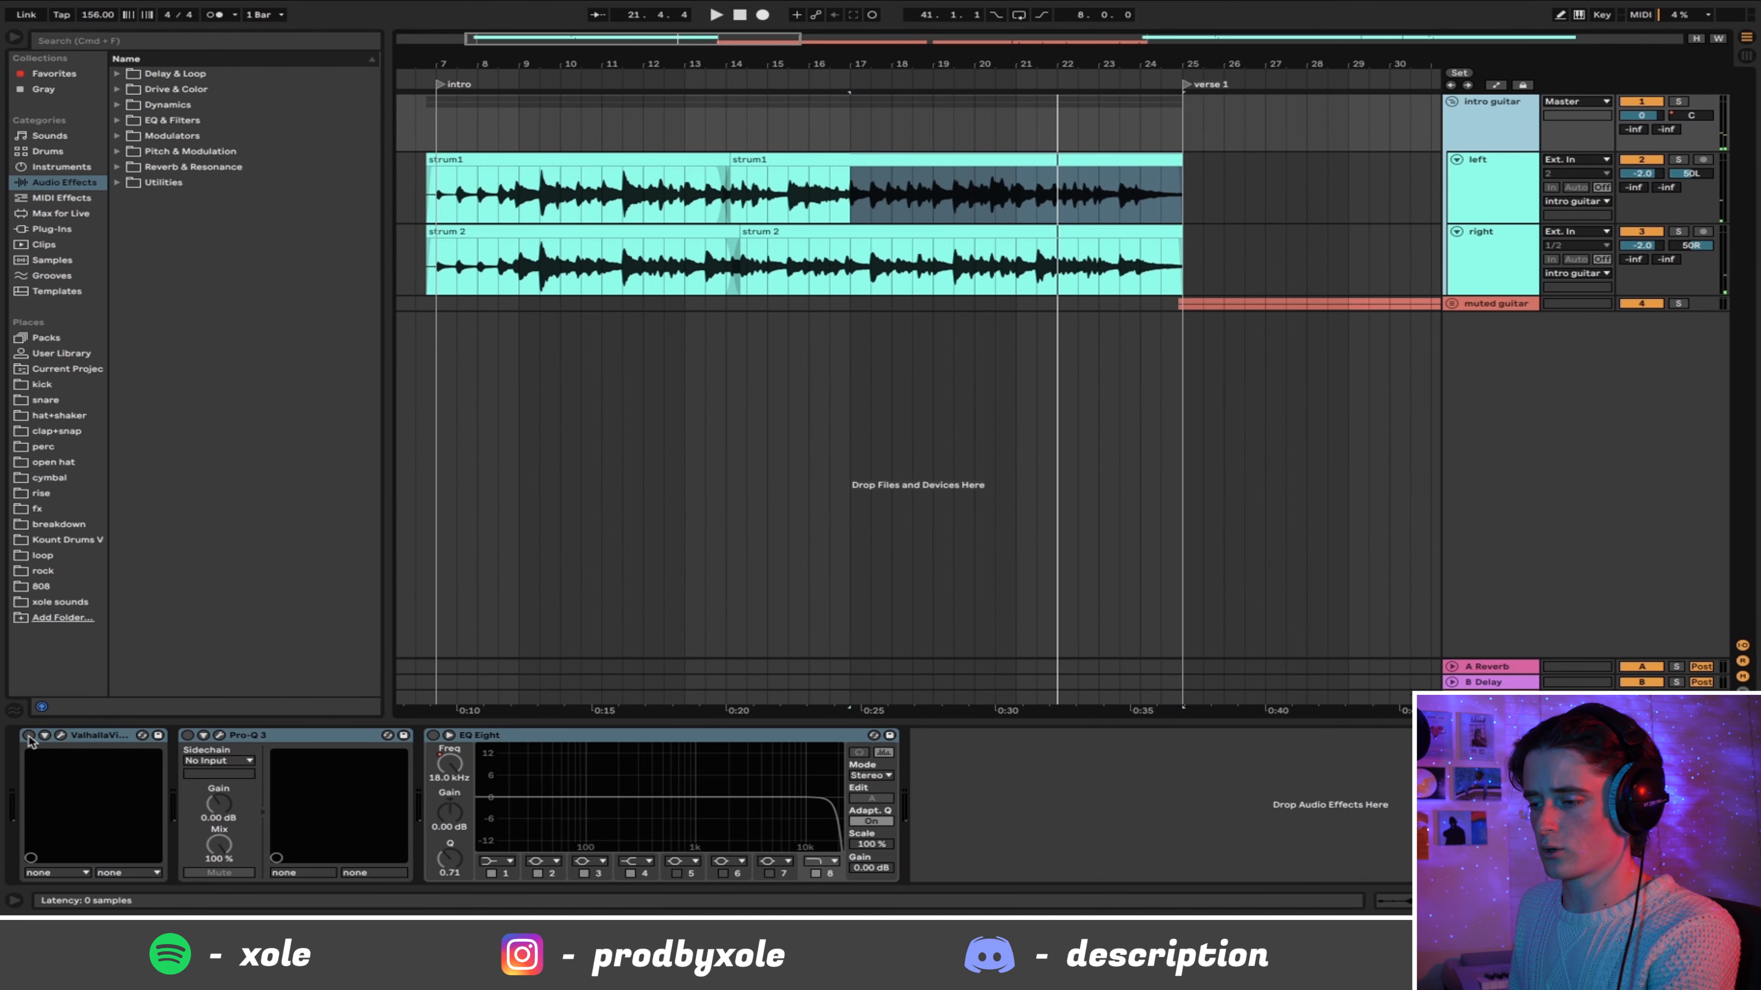
Step: Turn the intro guitar group's effects back on and examine its Pro-Q 3 curve while both guitars play
click(28, 741)
click(251, 741)
click(219, 735)
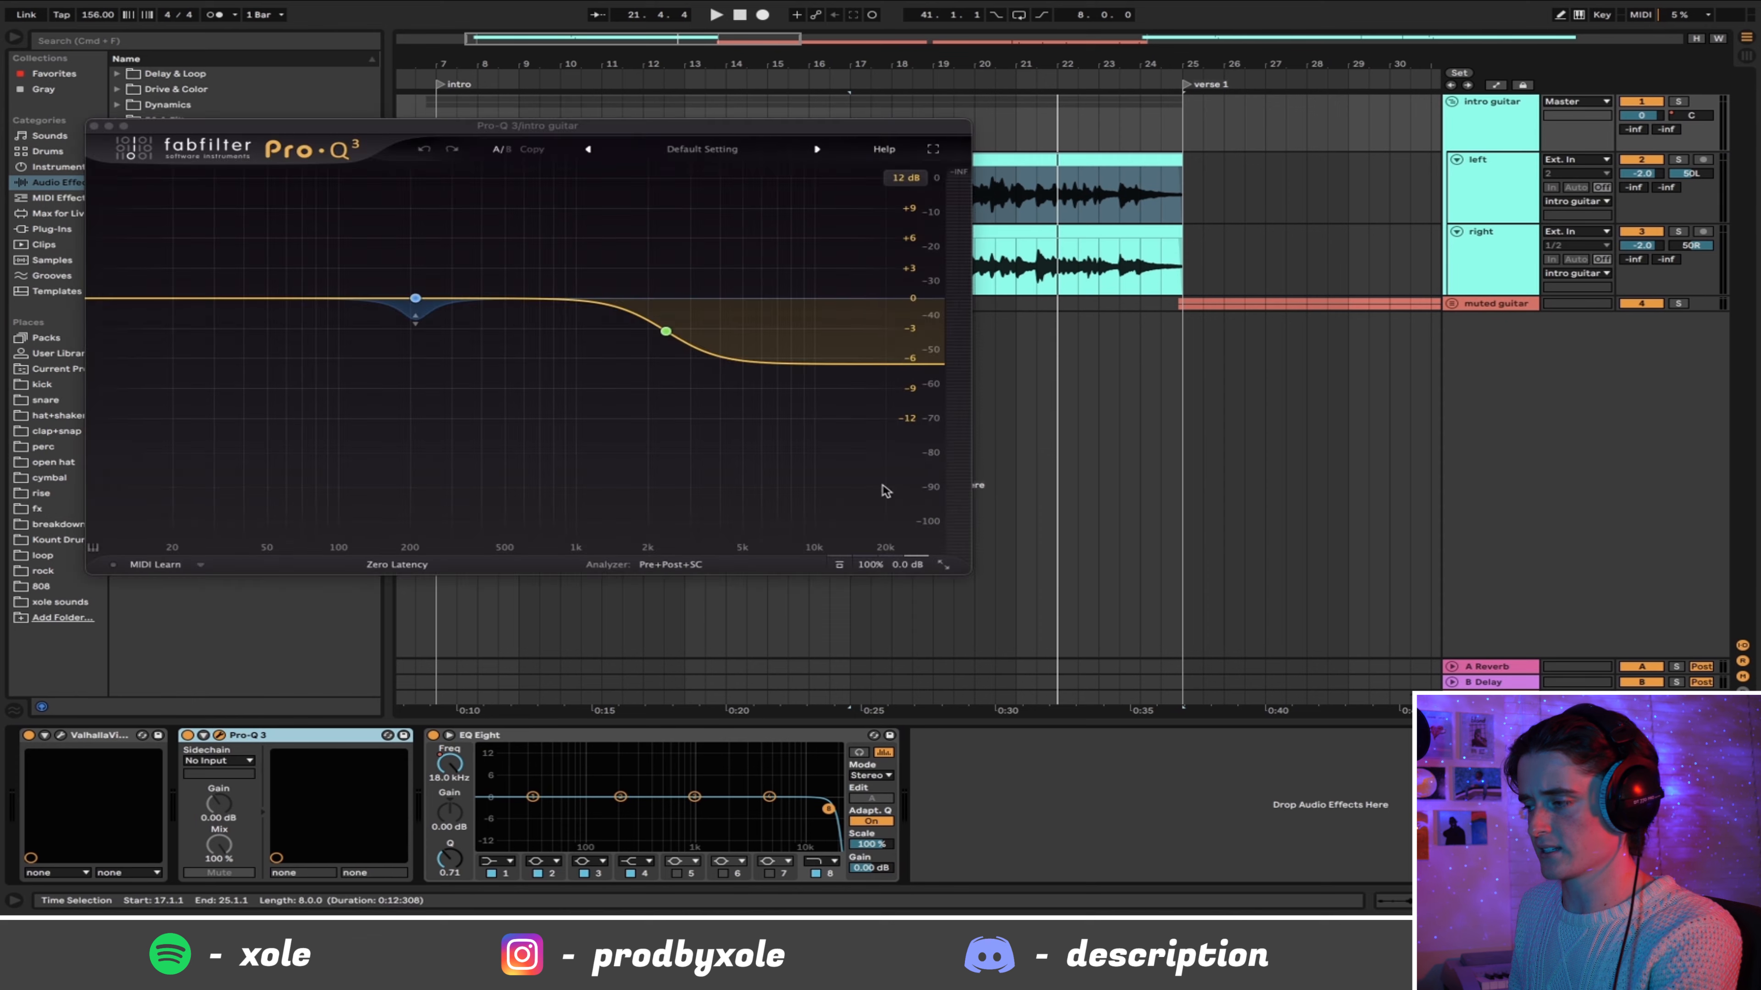
key(space)
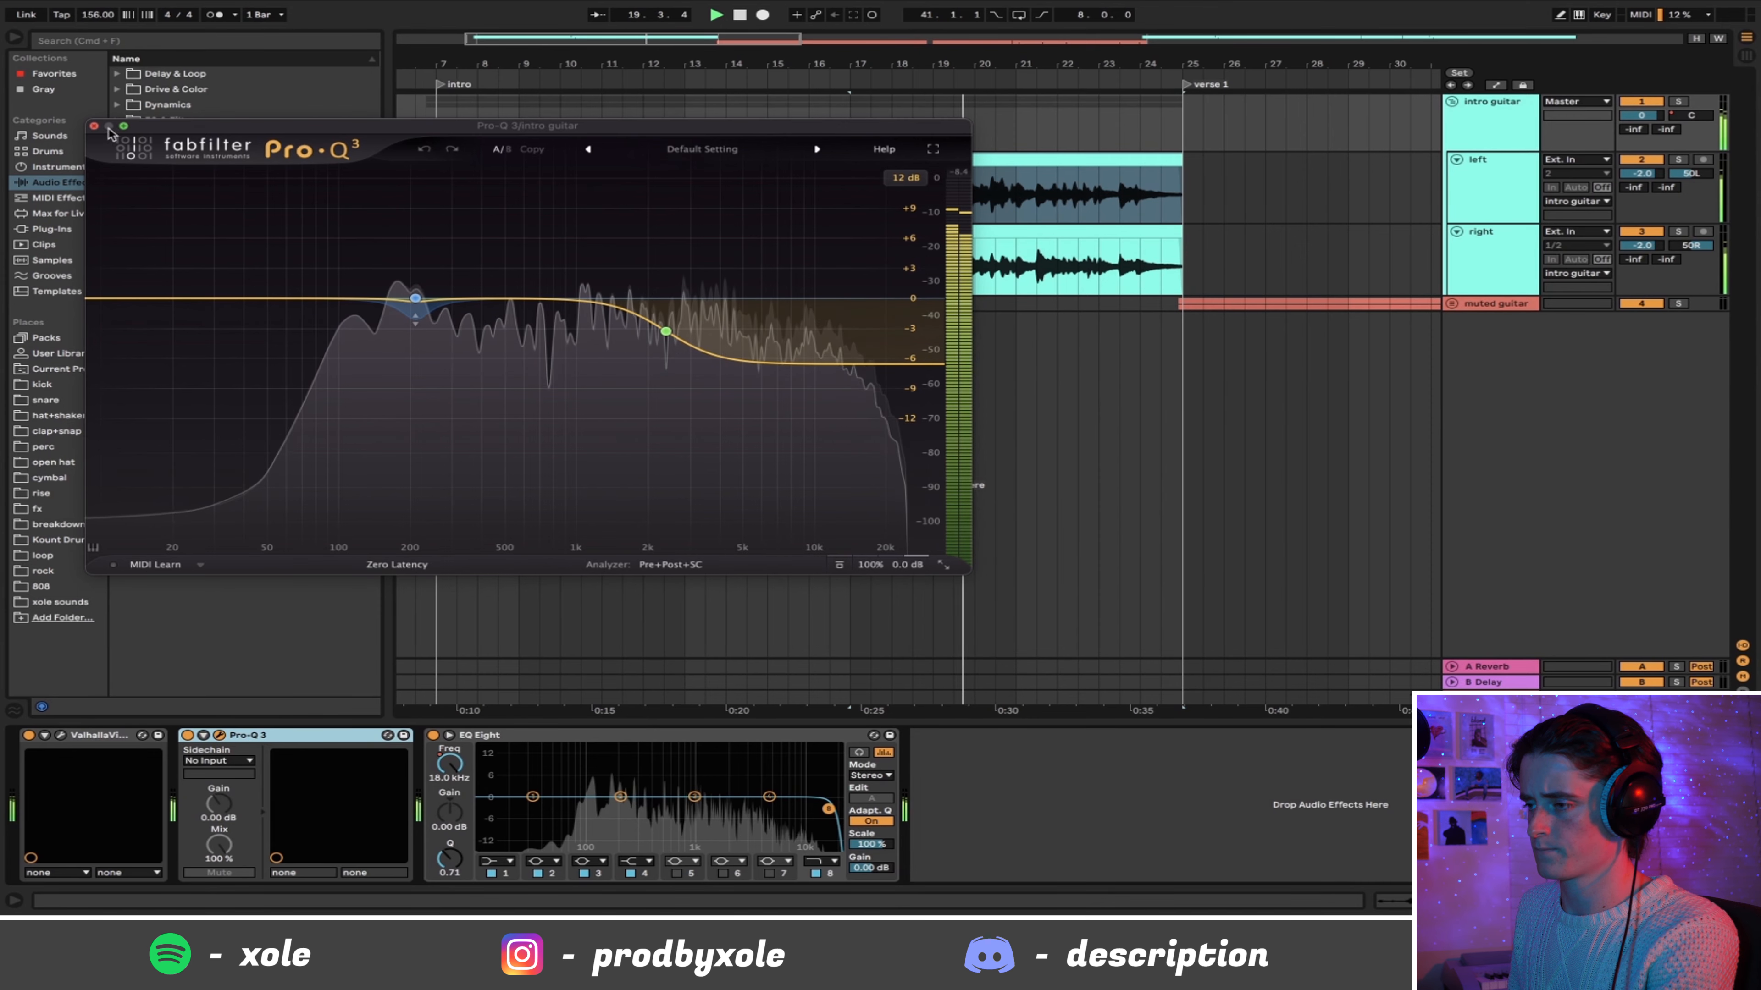
click(94, 126)
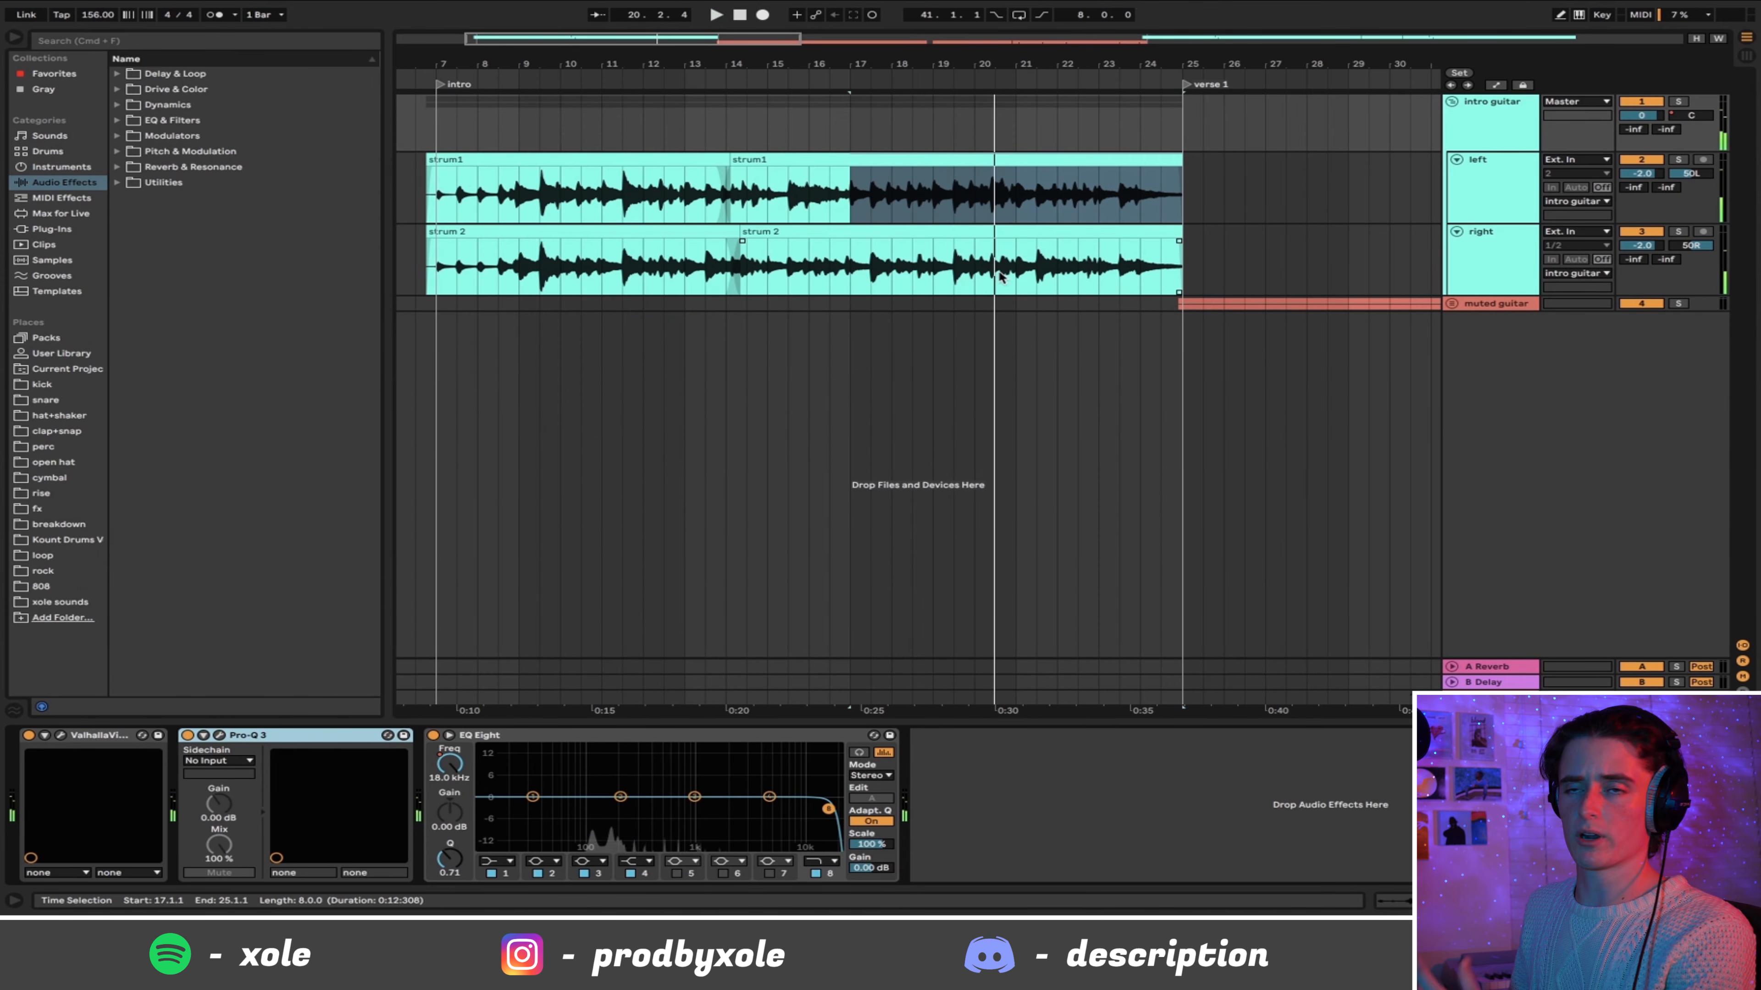
Step: Unfold the muted guitar group and play the arrangement from bar 23 into verse 1
click(1450, 304)
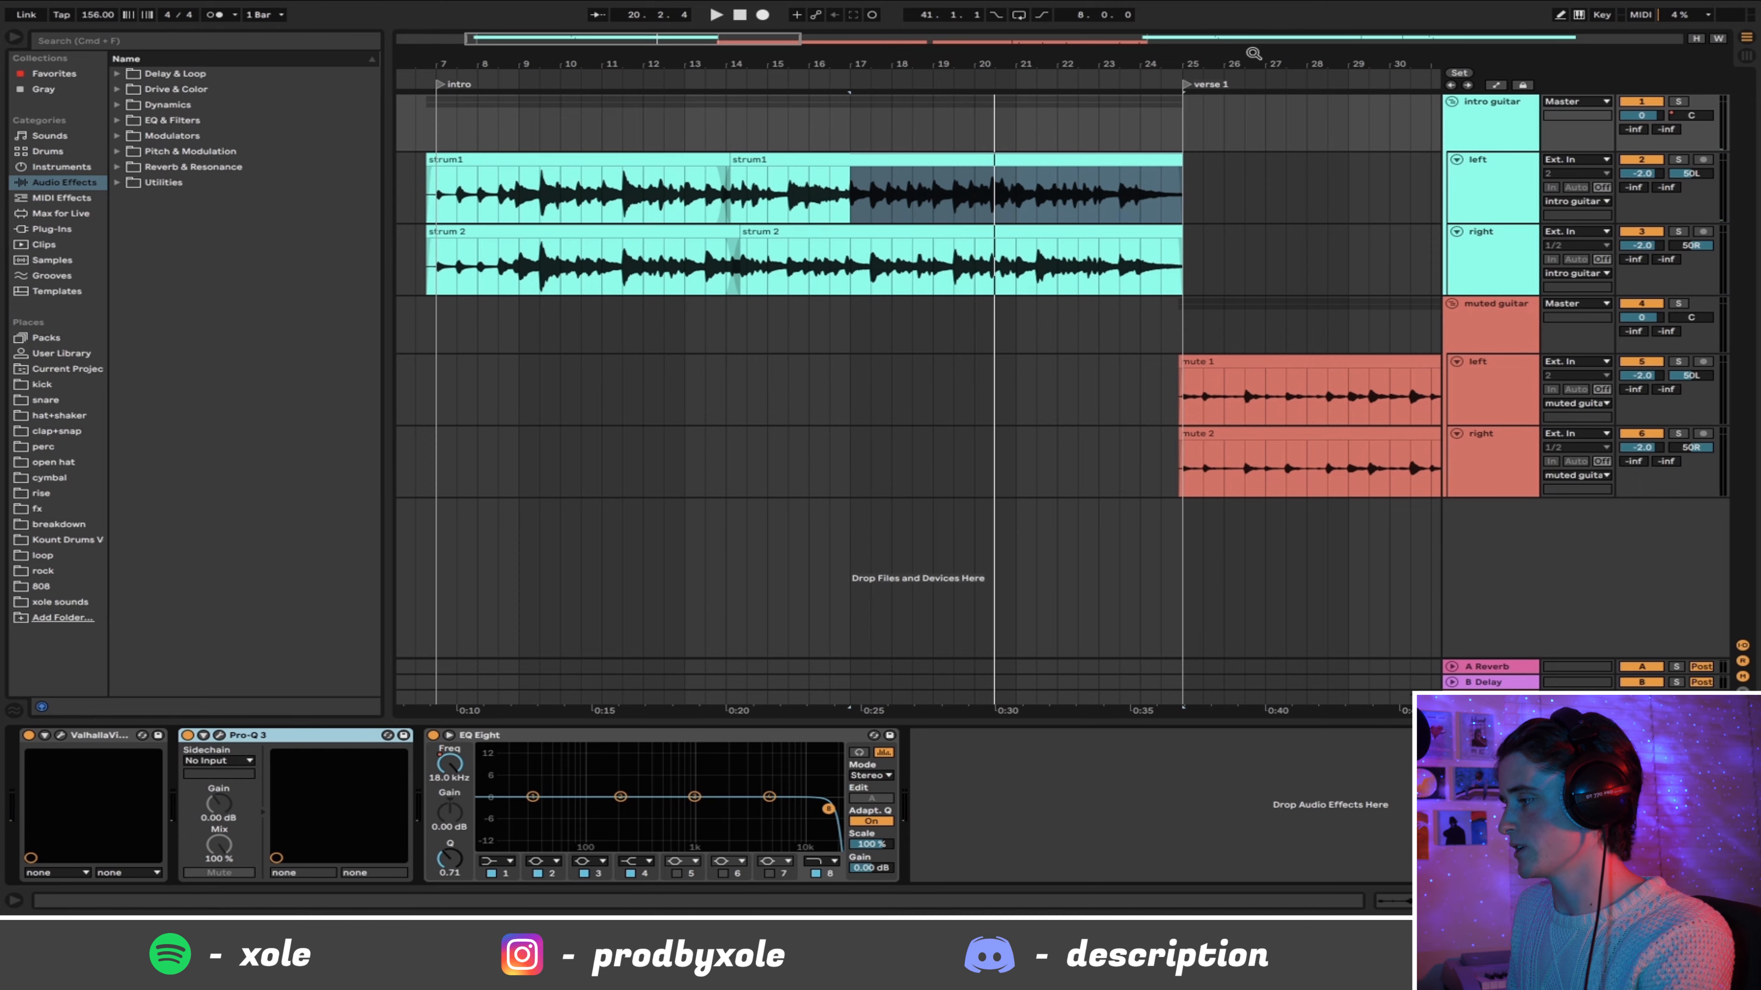
drag(1253, 53, 862, 54)
click(736, 320)
key(space)
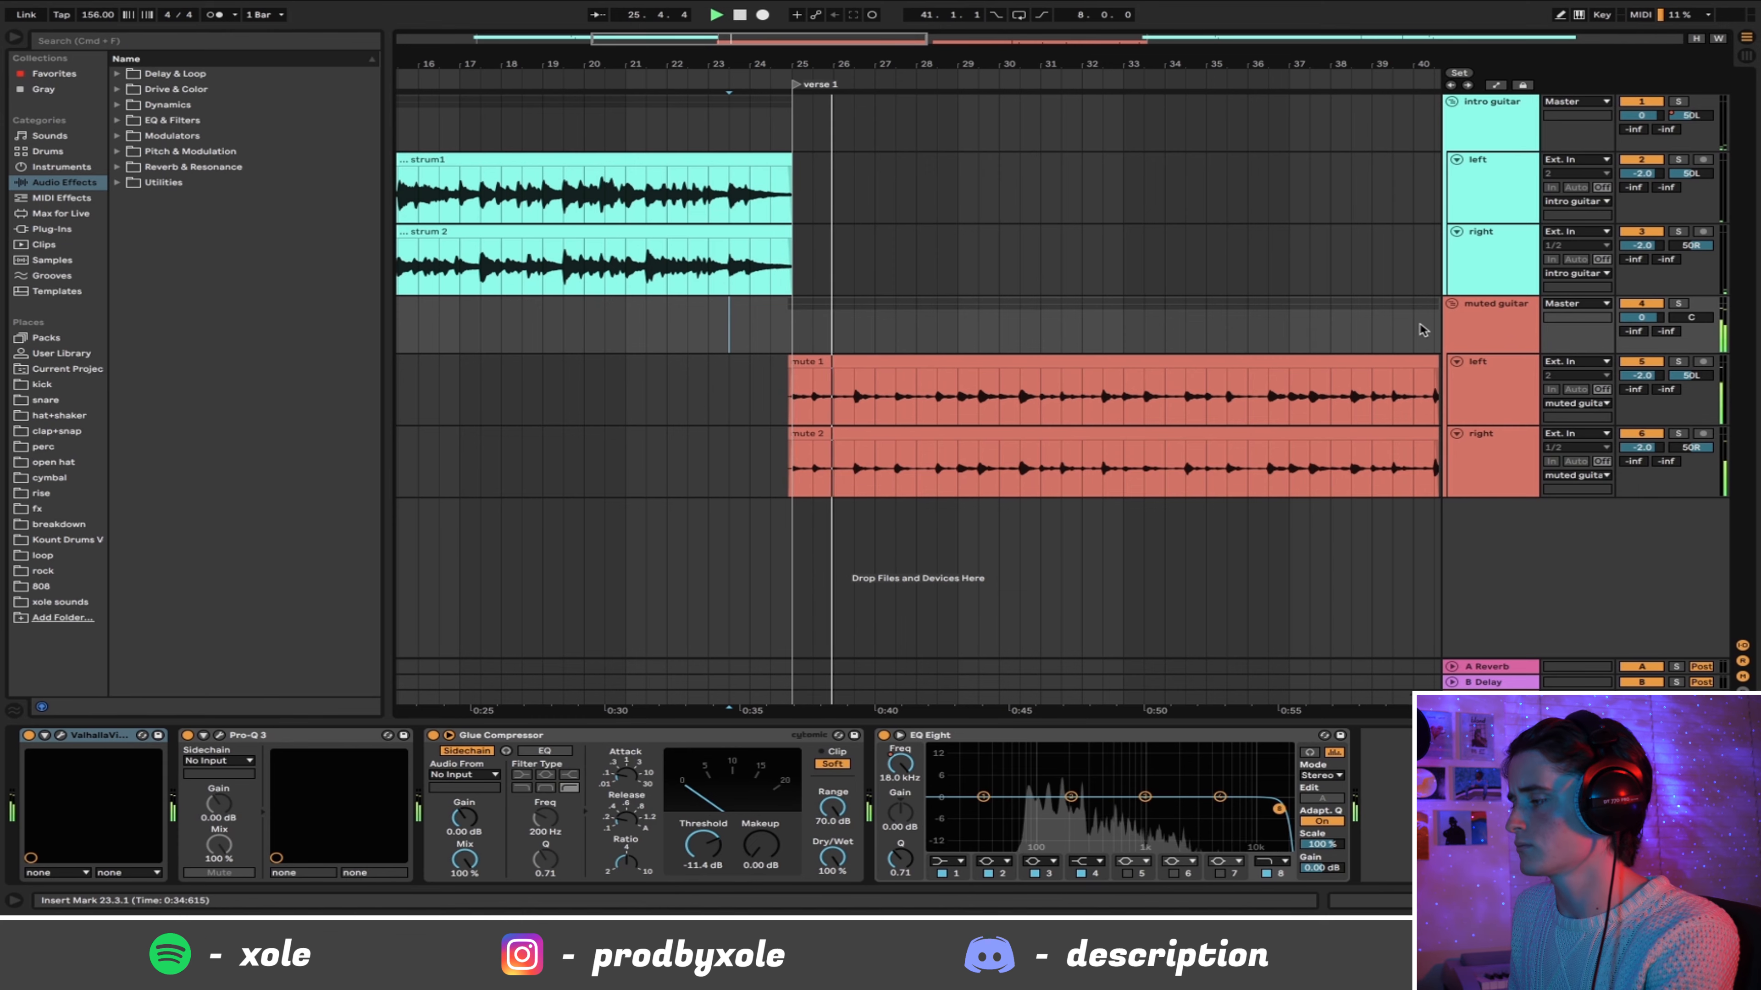
Step: Examine the muted guitar's left-track effect chain, including its Sausage Fattener settings, and close the plug-in
click(1497, 402)
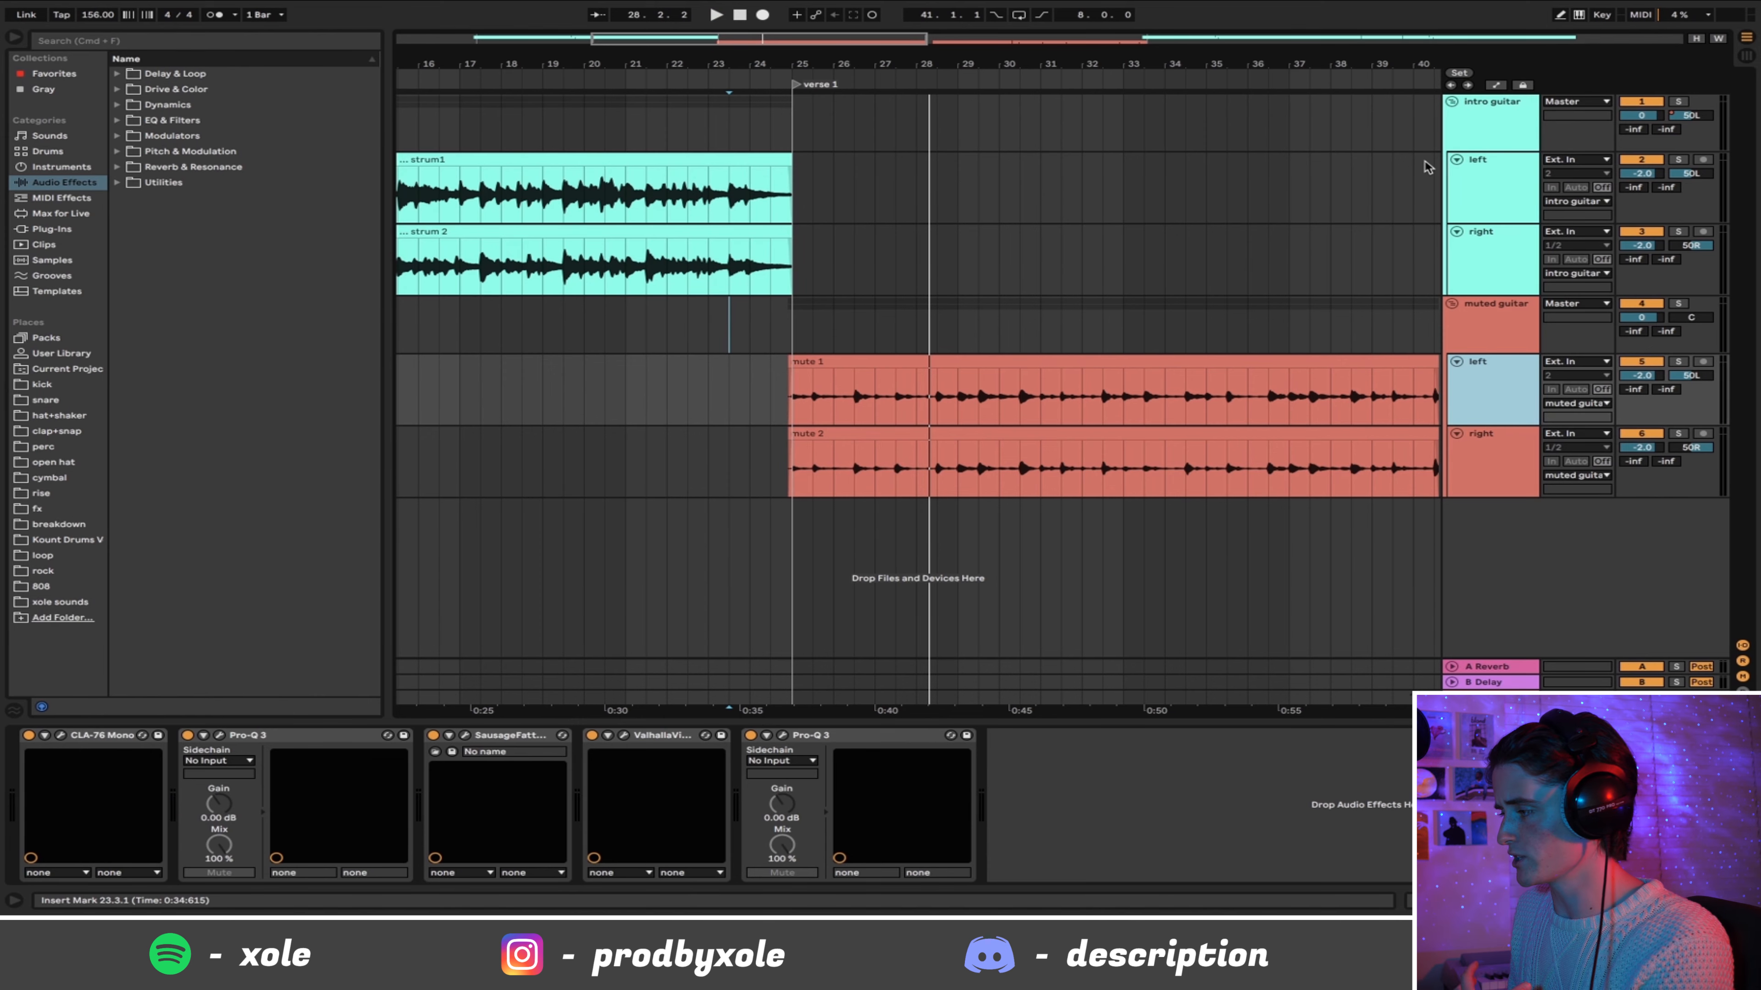
click(1421, 125)
click(1481, 390)
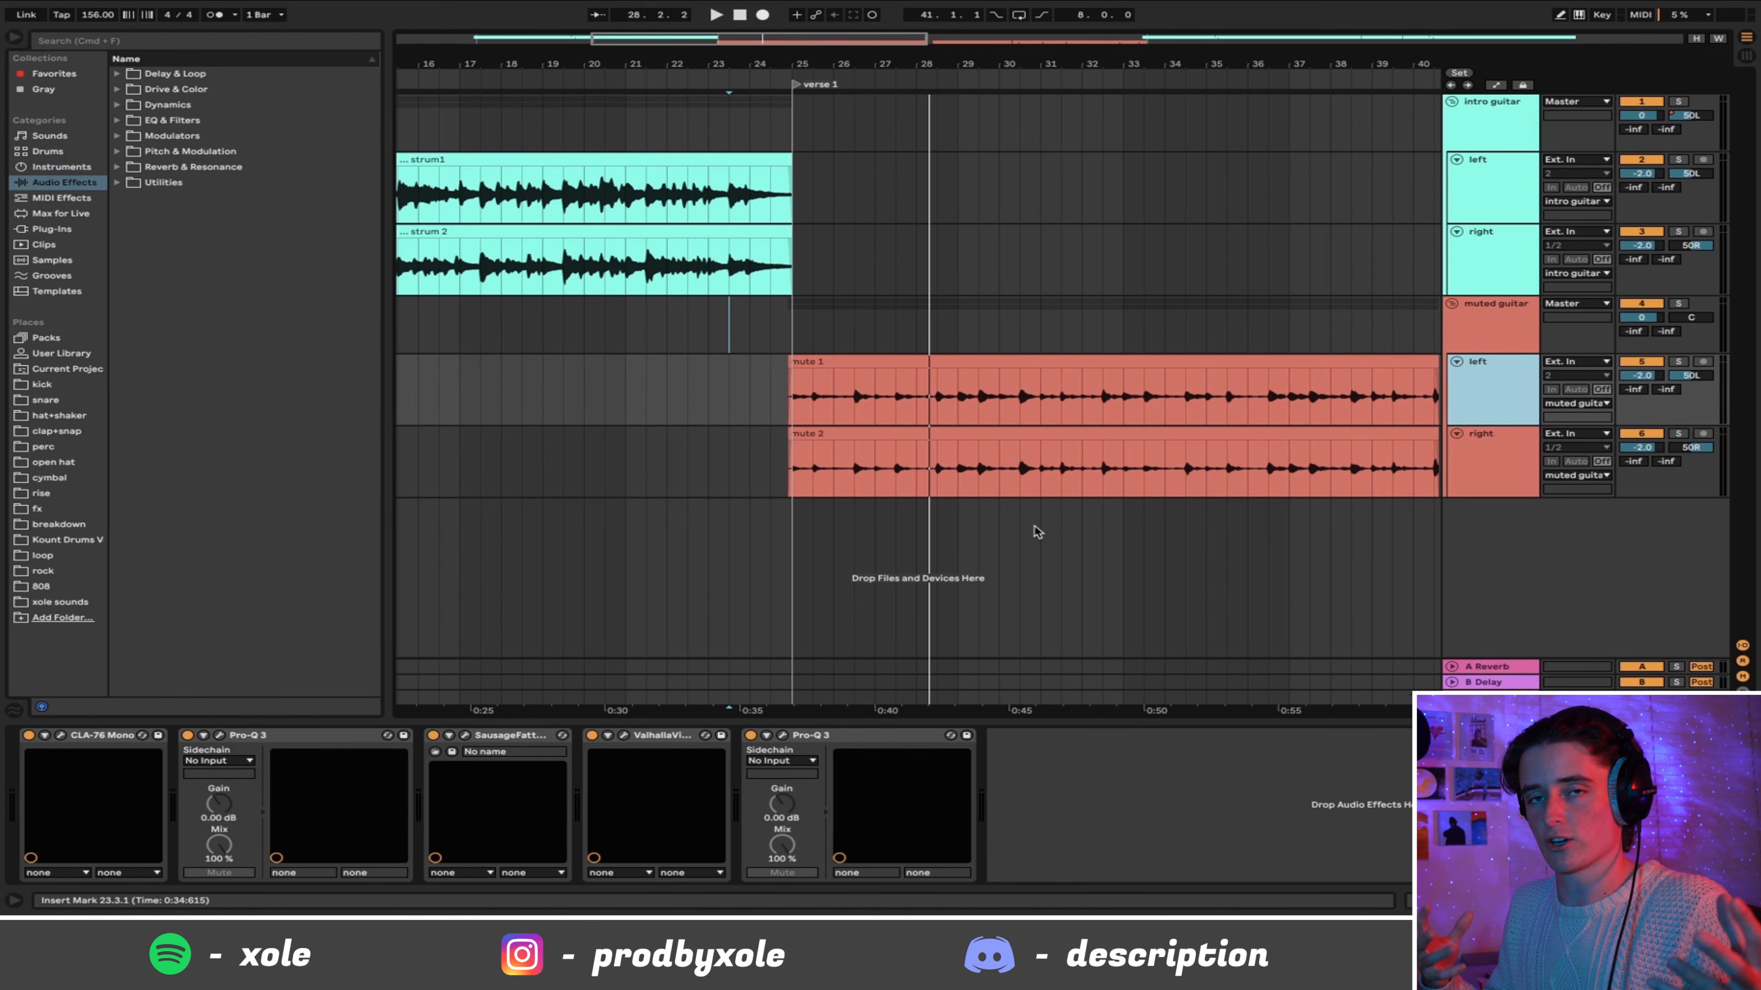
click(524, 736)
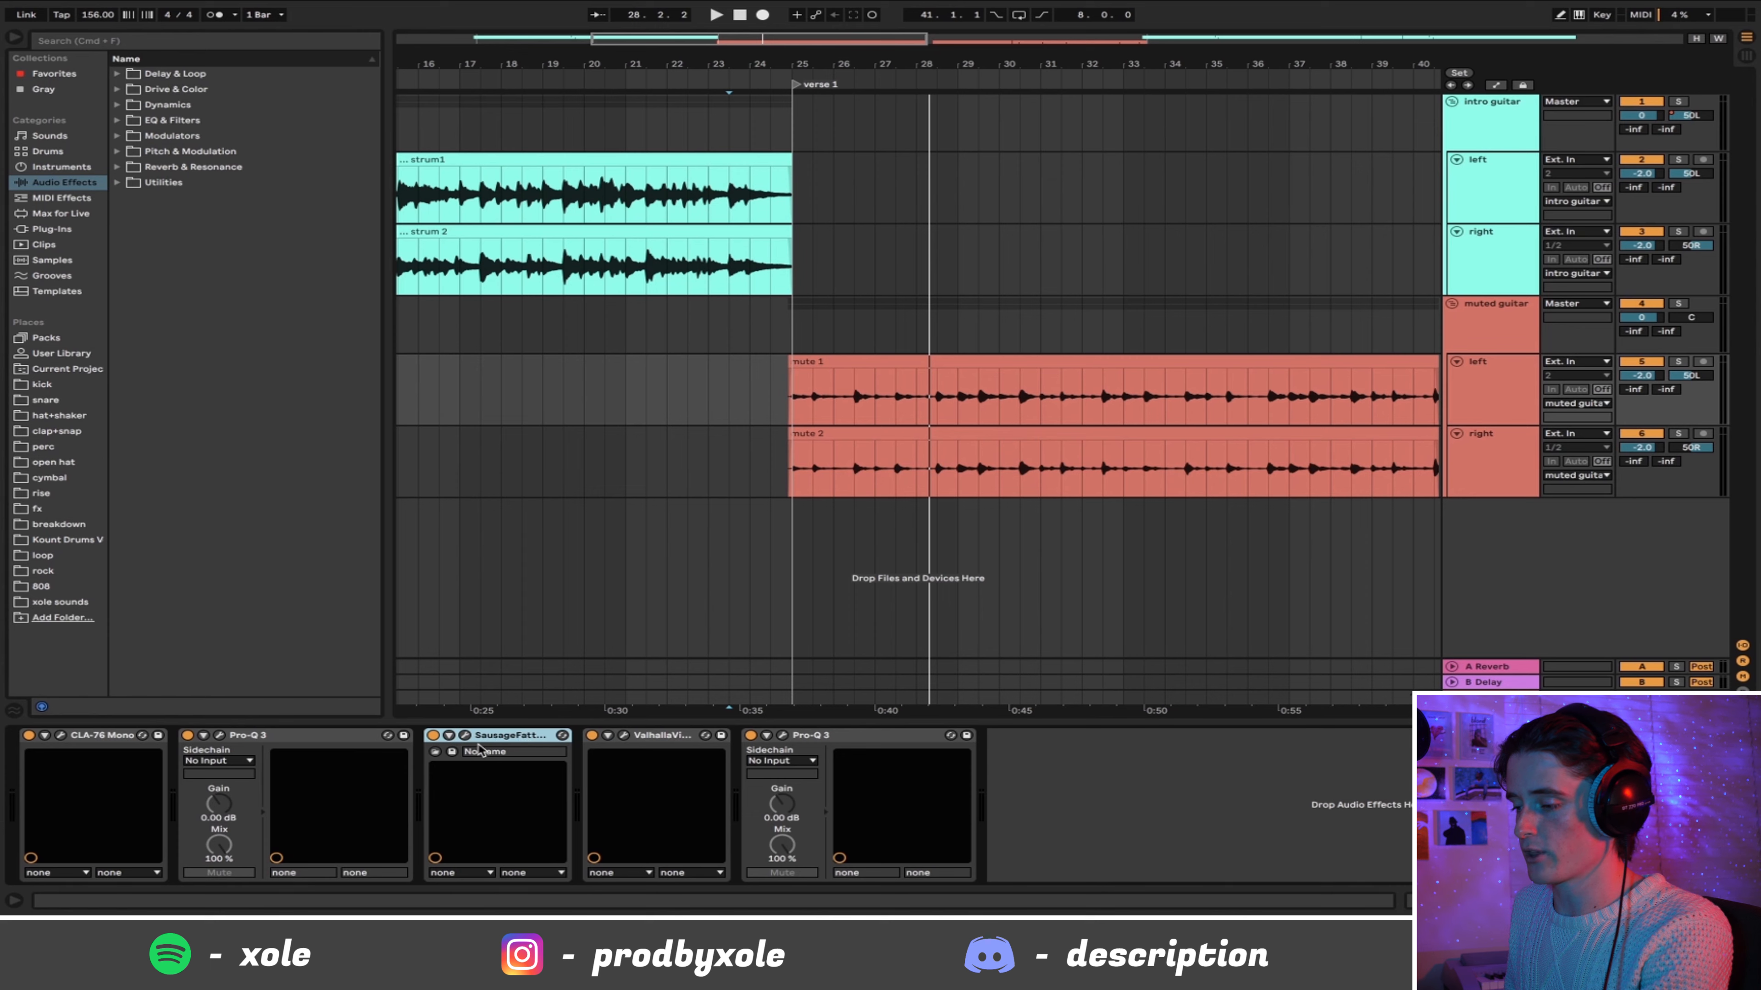
click(465, 736)
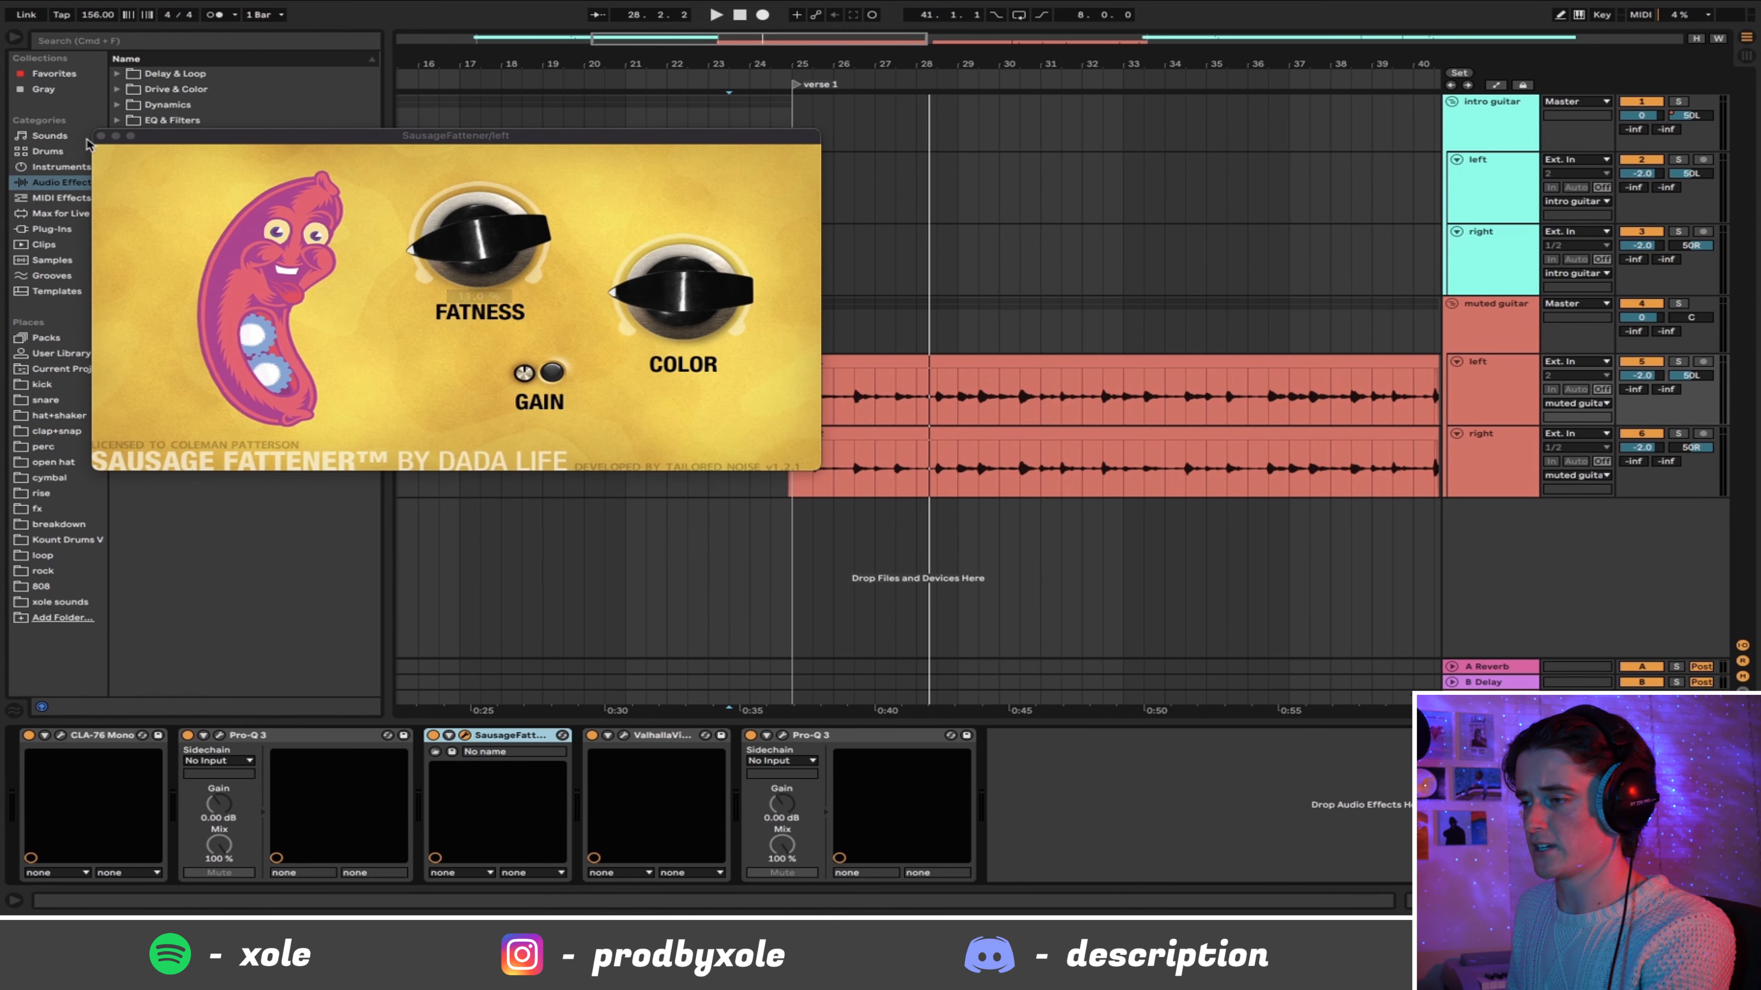
click(101, 137)
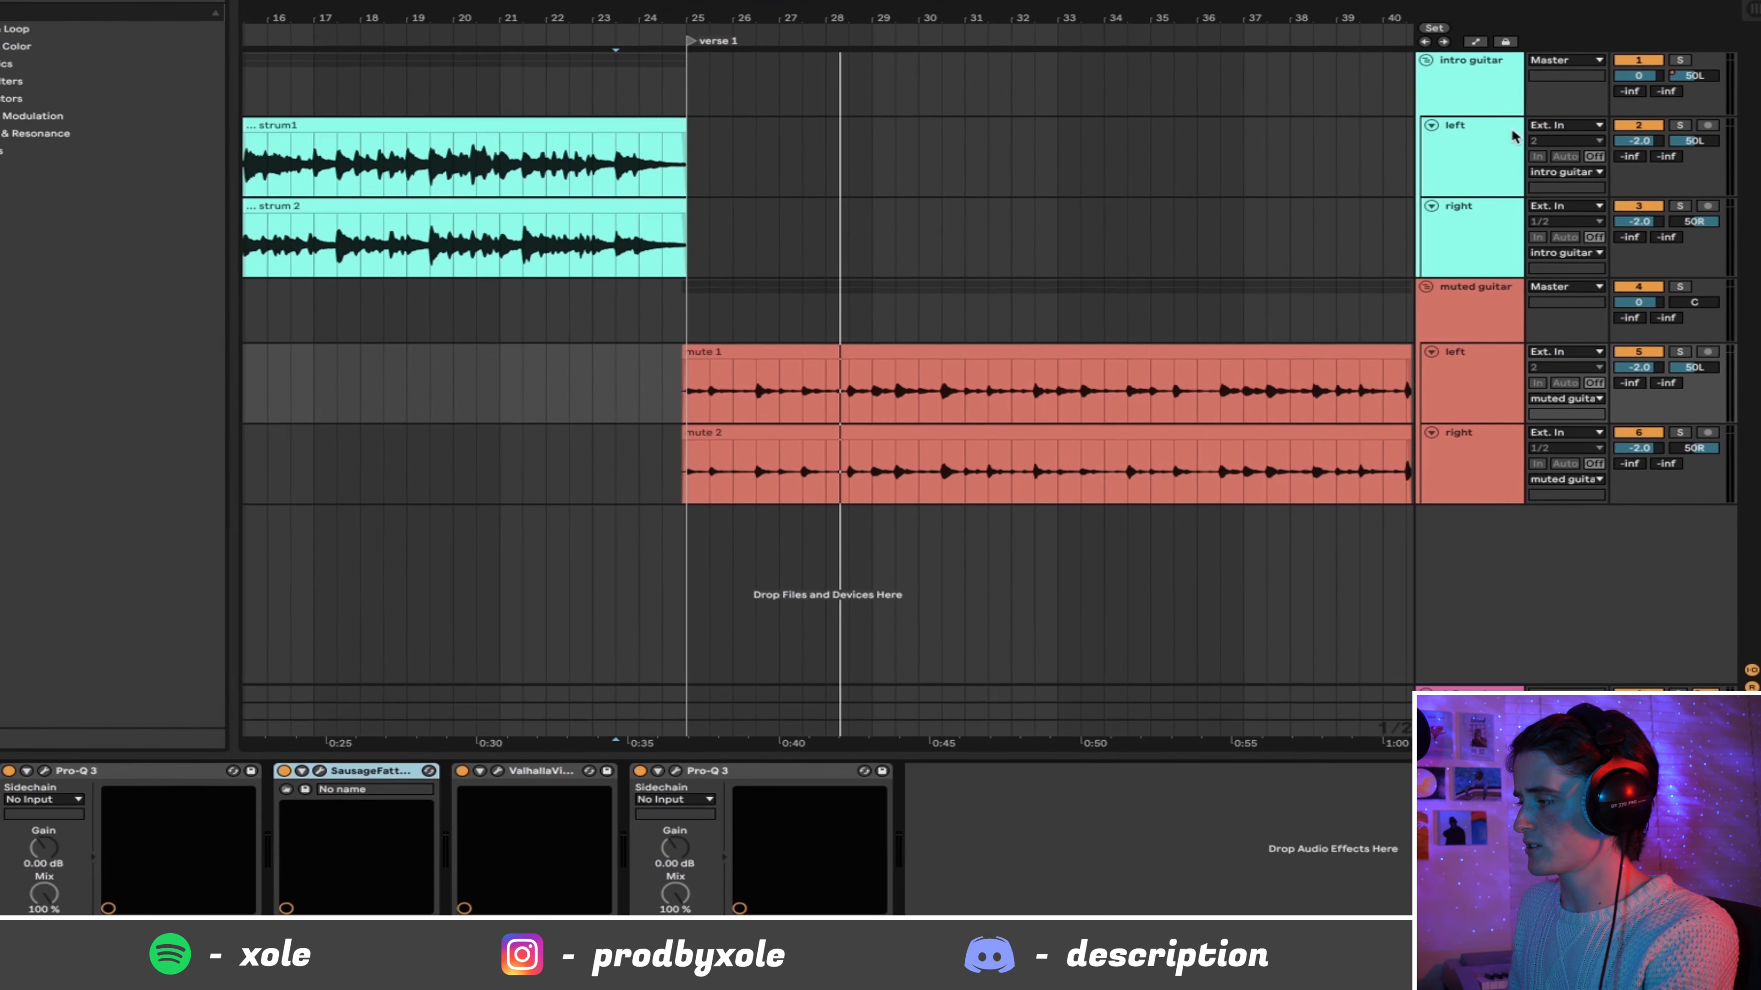
Step: Examine the muted guitar group's effects and the panning of its left and right tracks
click(1483, 333)
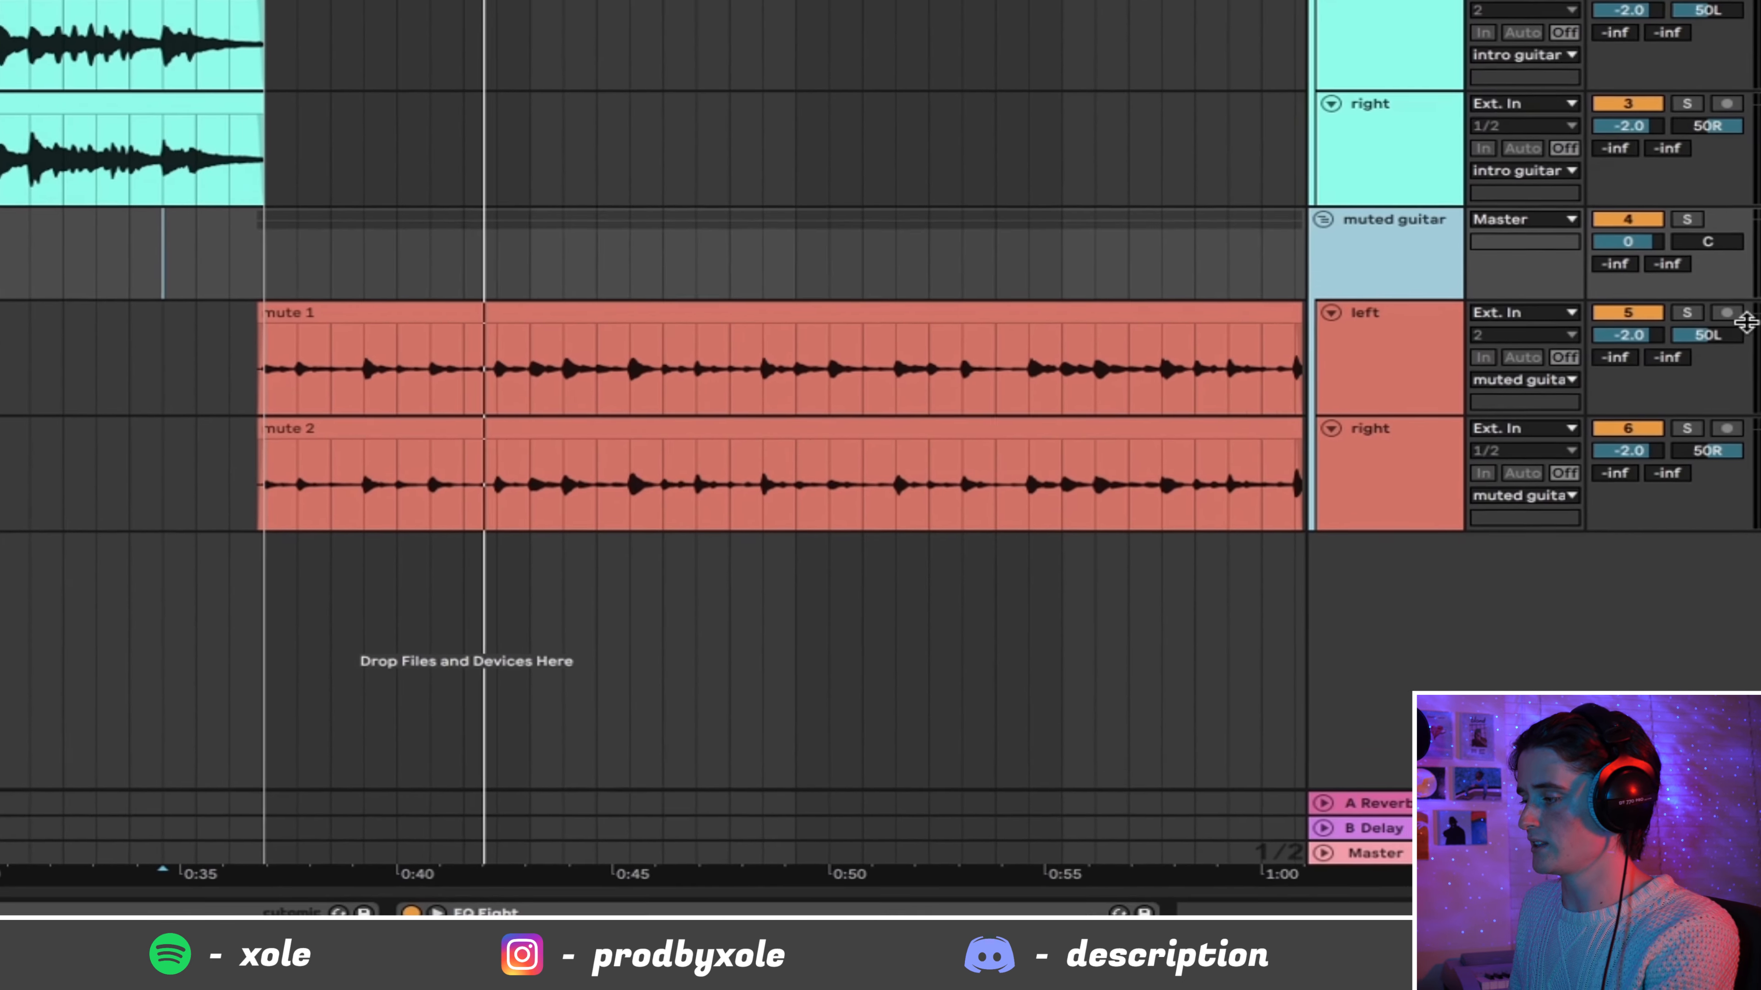
click(1350, 240)
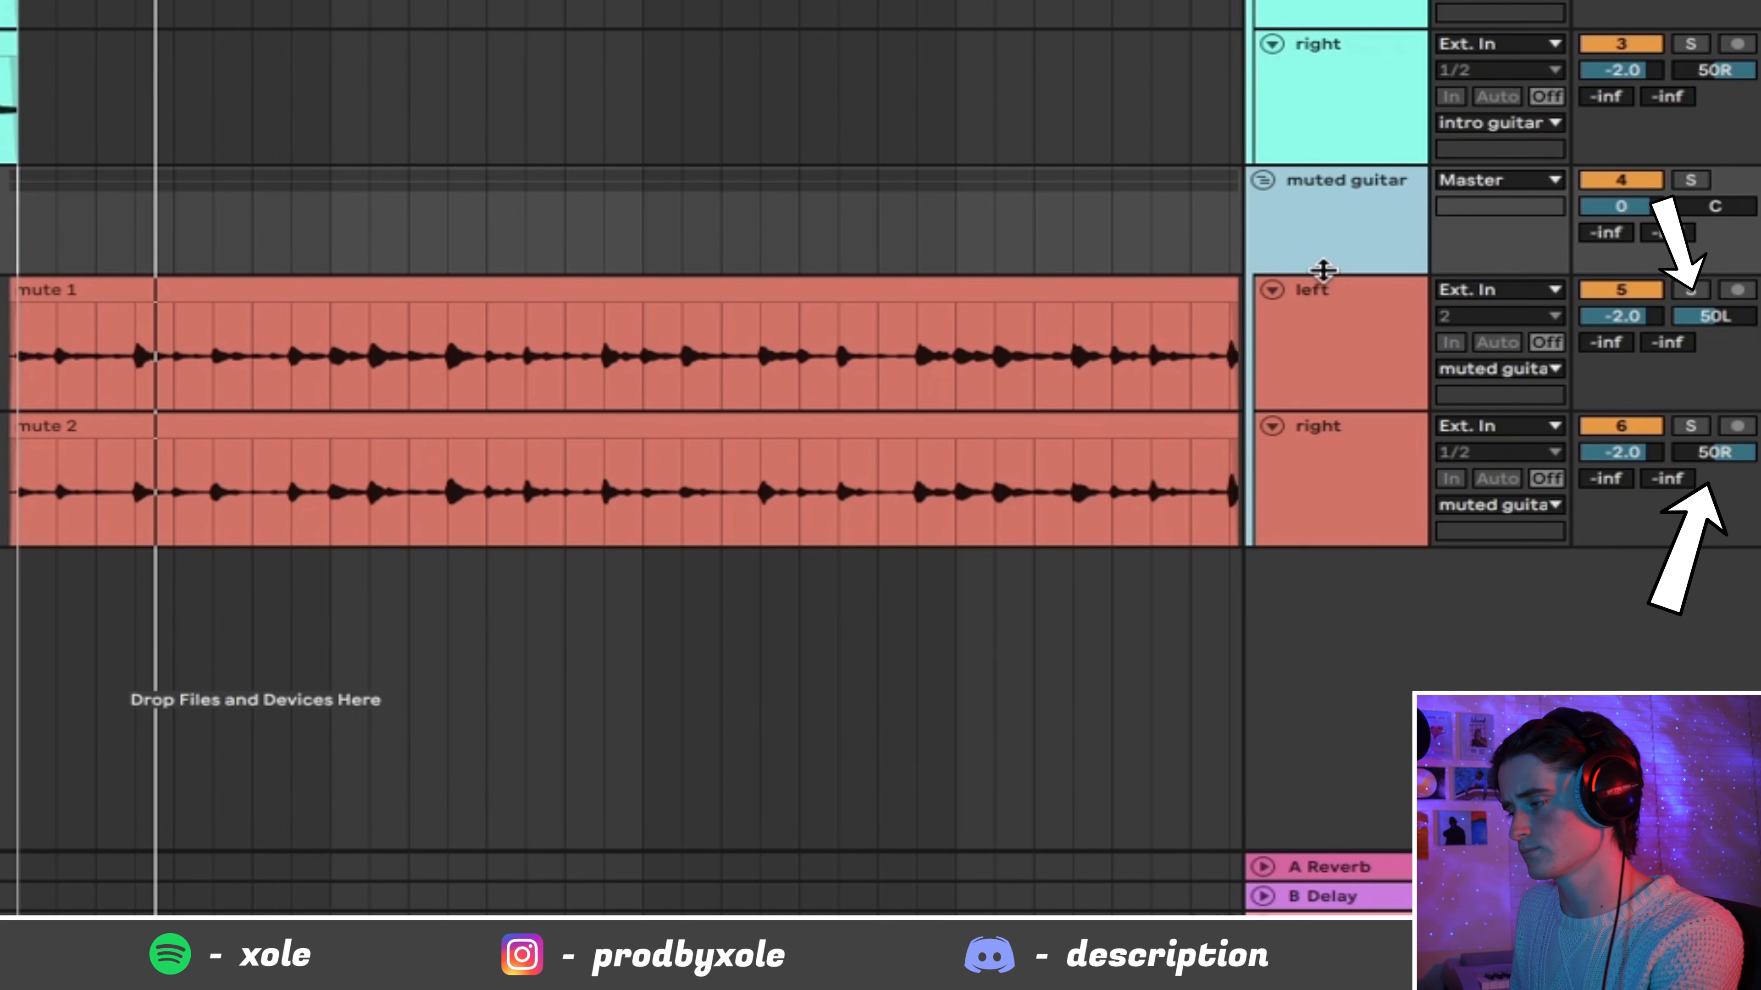
click(1348, 361)
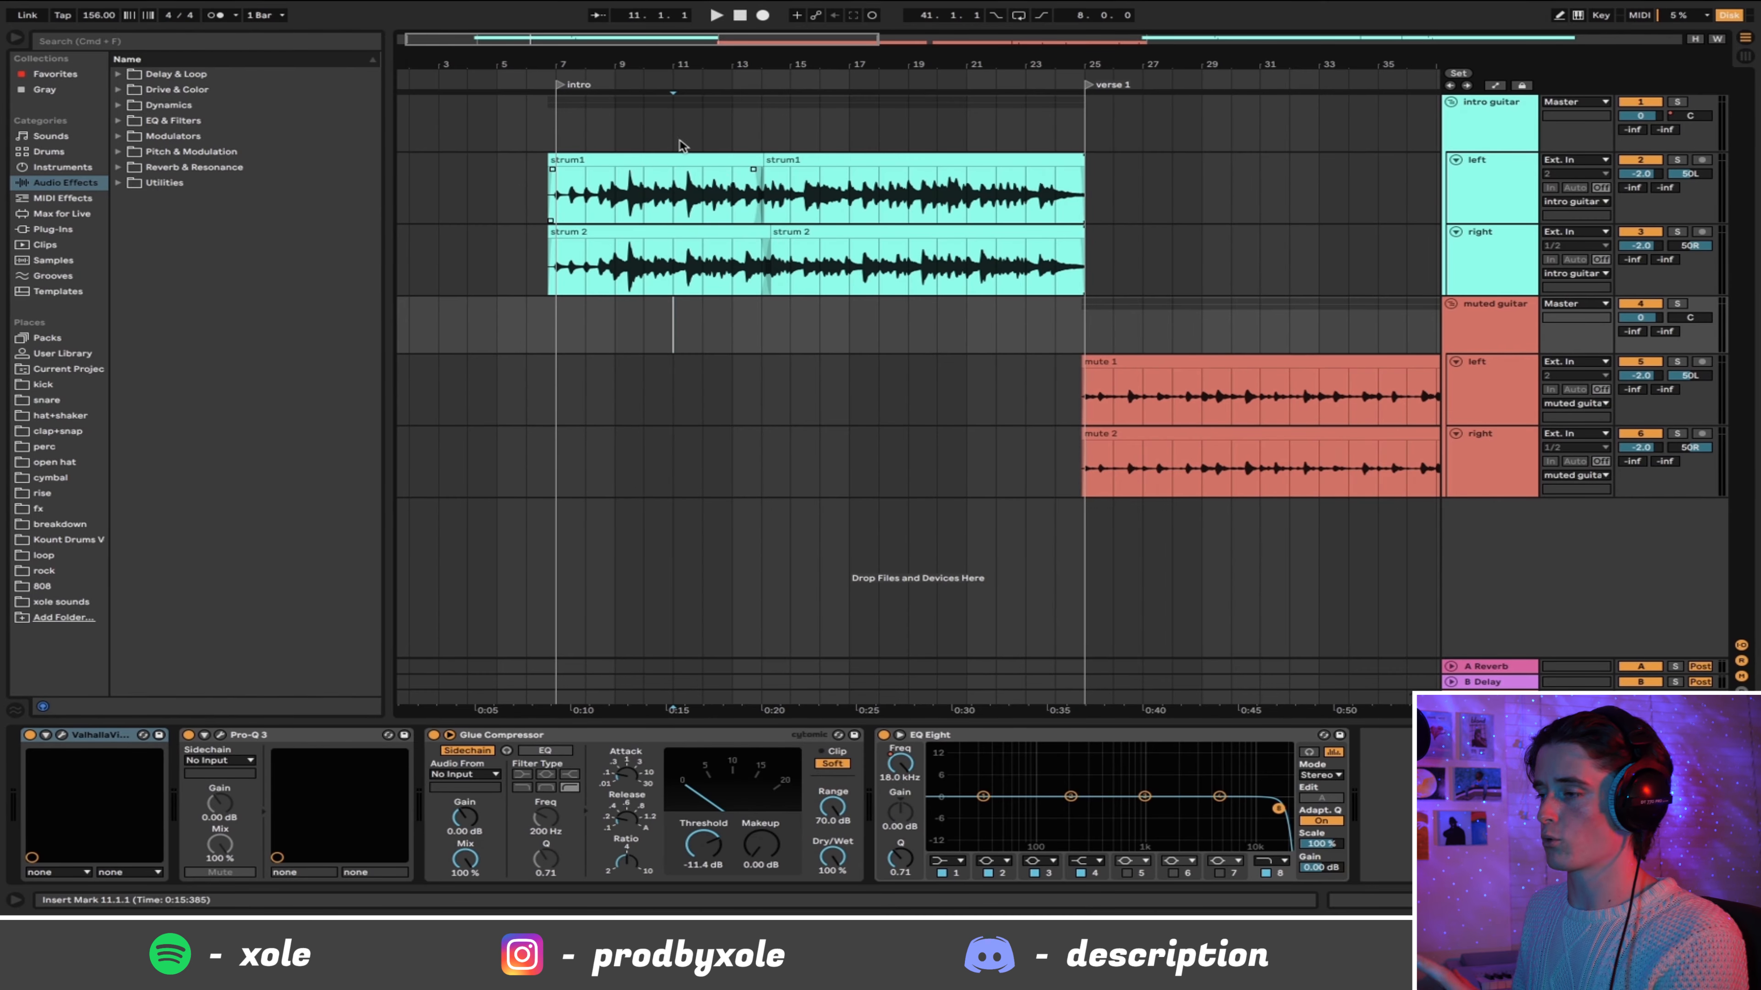
Step: Play the intro guitars from the first strum1 clip, and play bars 9 to 17 of the group
click(708, 164)
key(space)
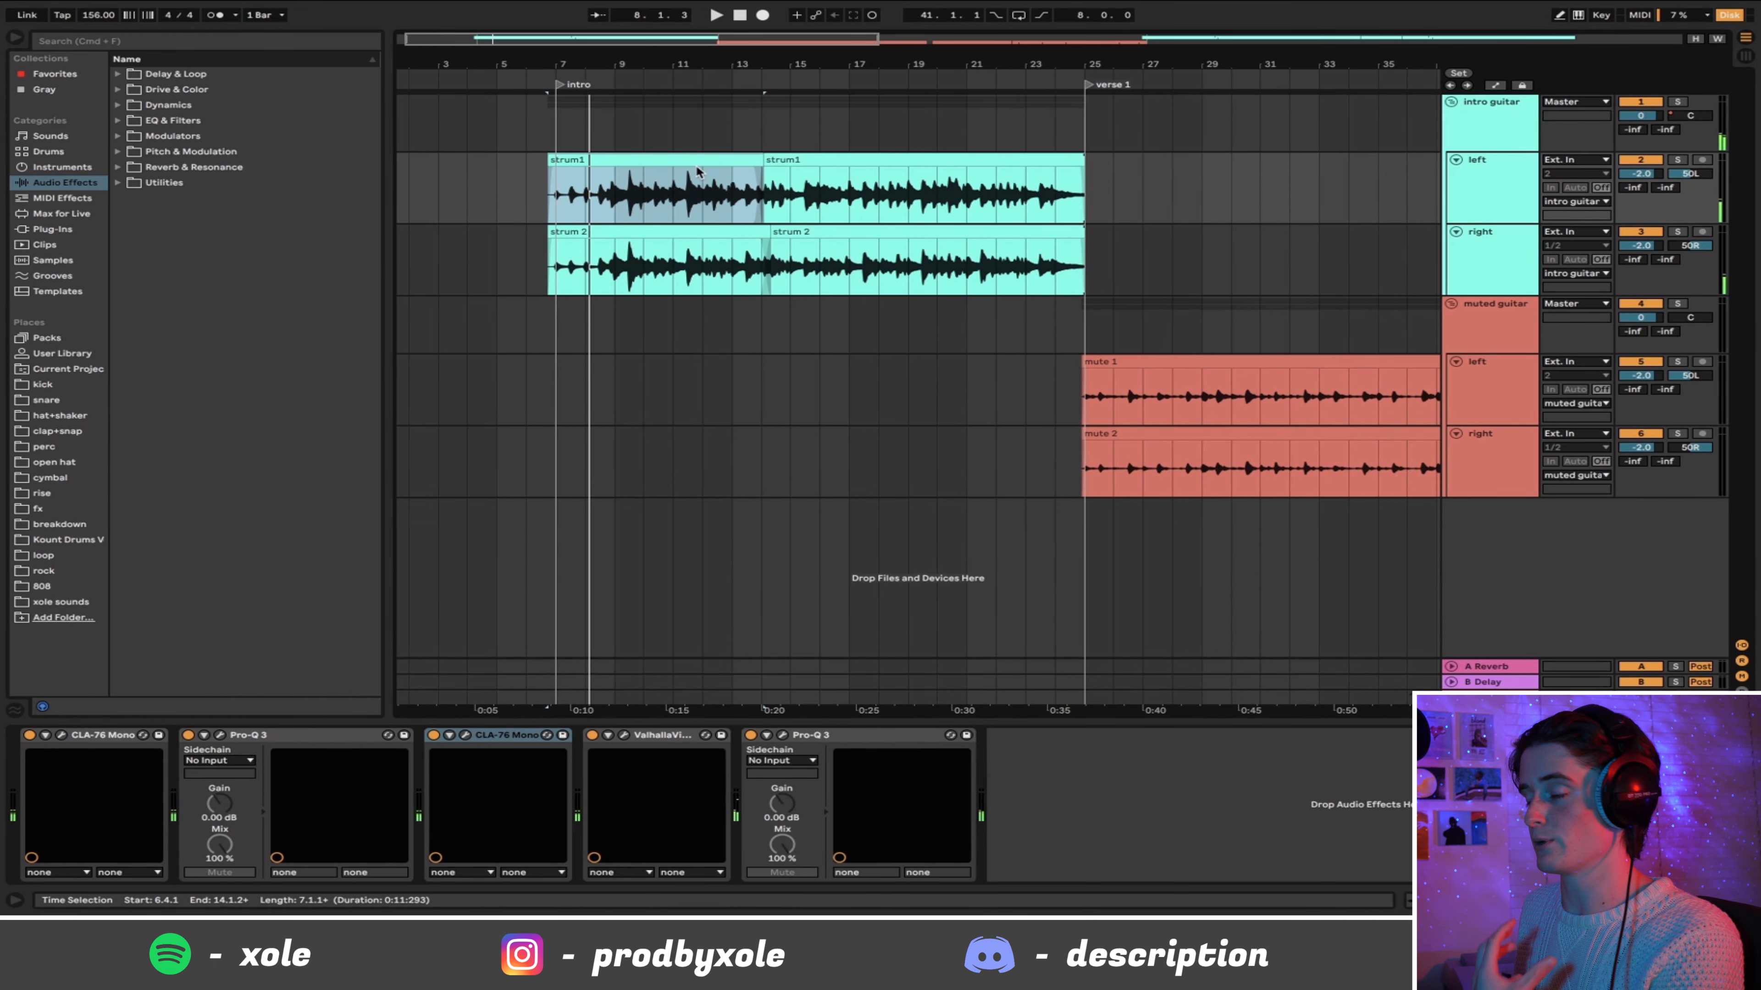
drag(610, 122, 844, 135)
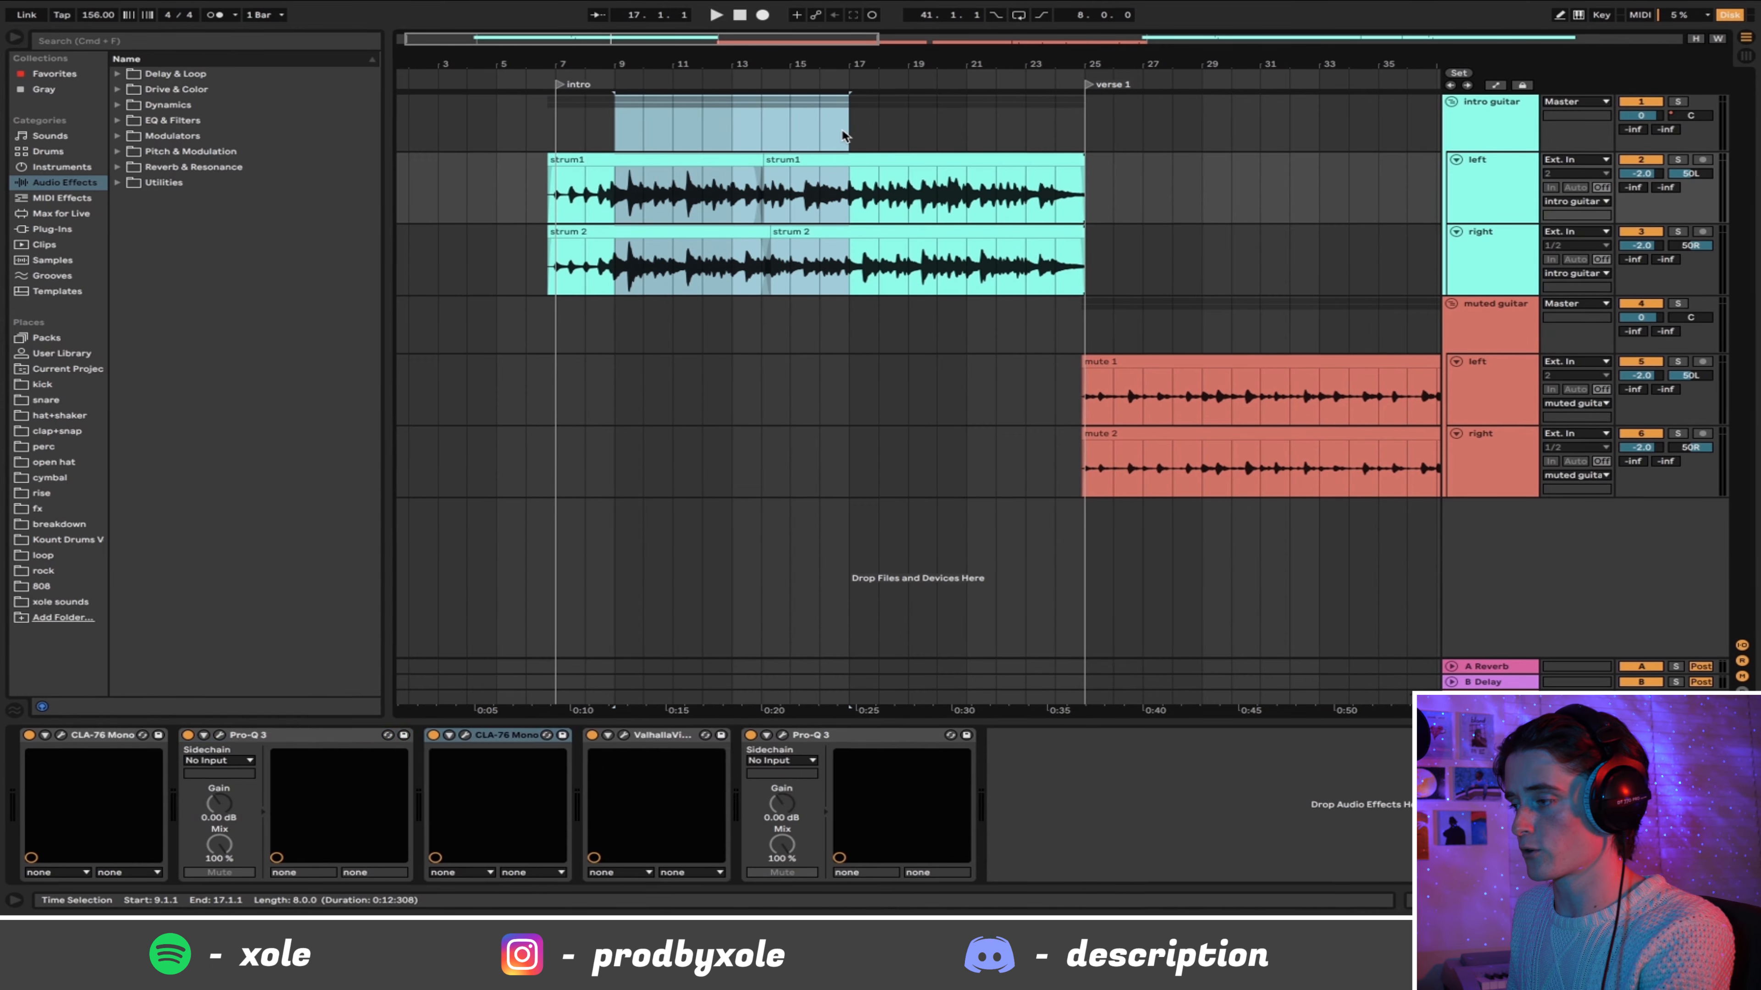
key(space)
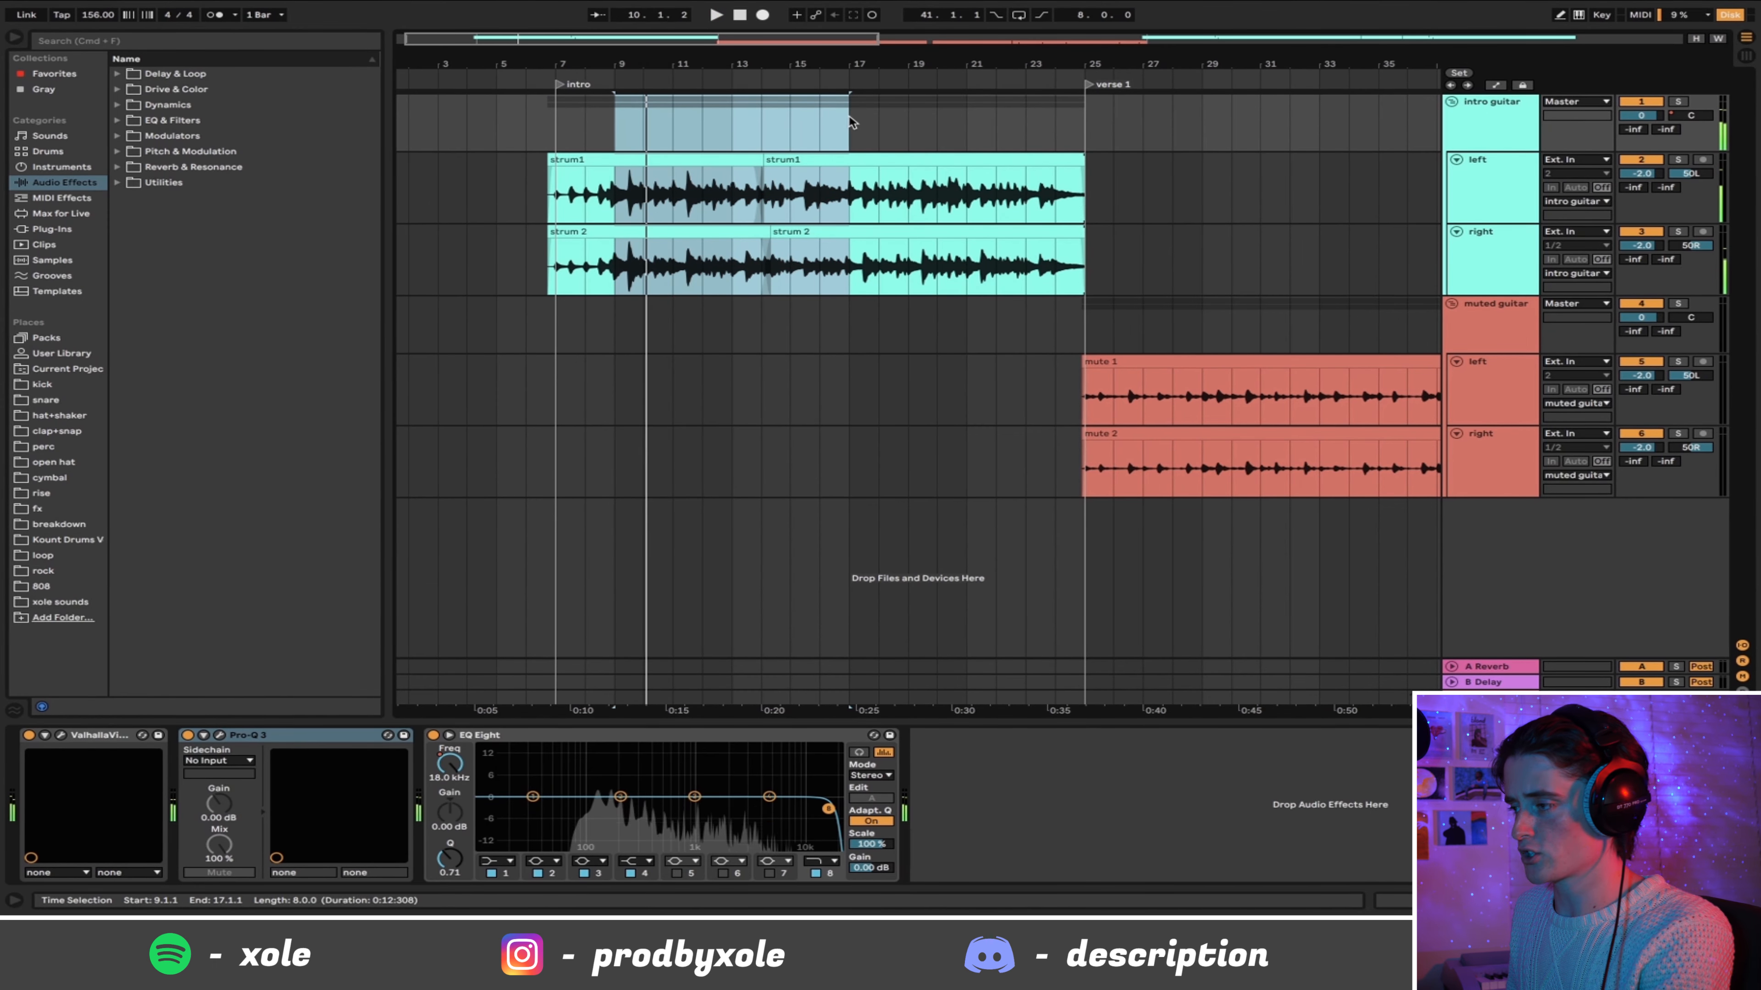
key(space)
Step: Highlight the intro guitar group's first chorus bars, 57 to 65, and its intro section from bar 11 to 25
click(849, 122)
drag(876, 59, 583, 35)
drag(547, 125, 757, 137)
drag(1065, 121, 1162, 128)
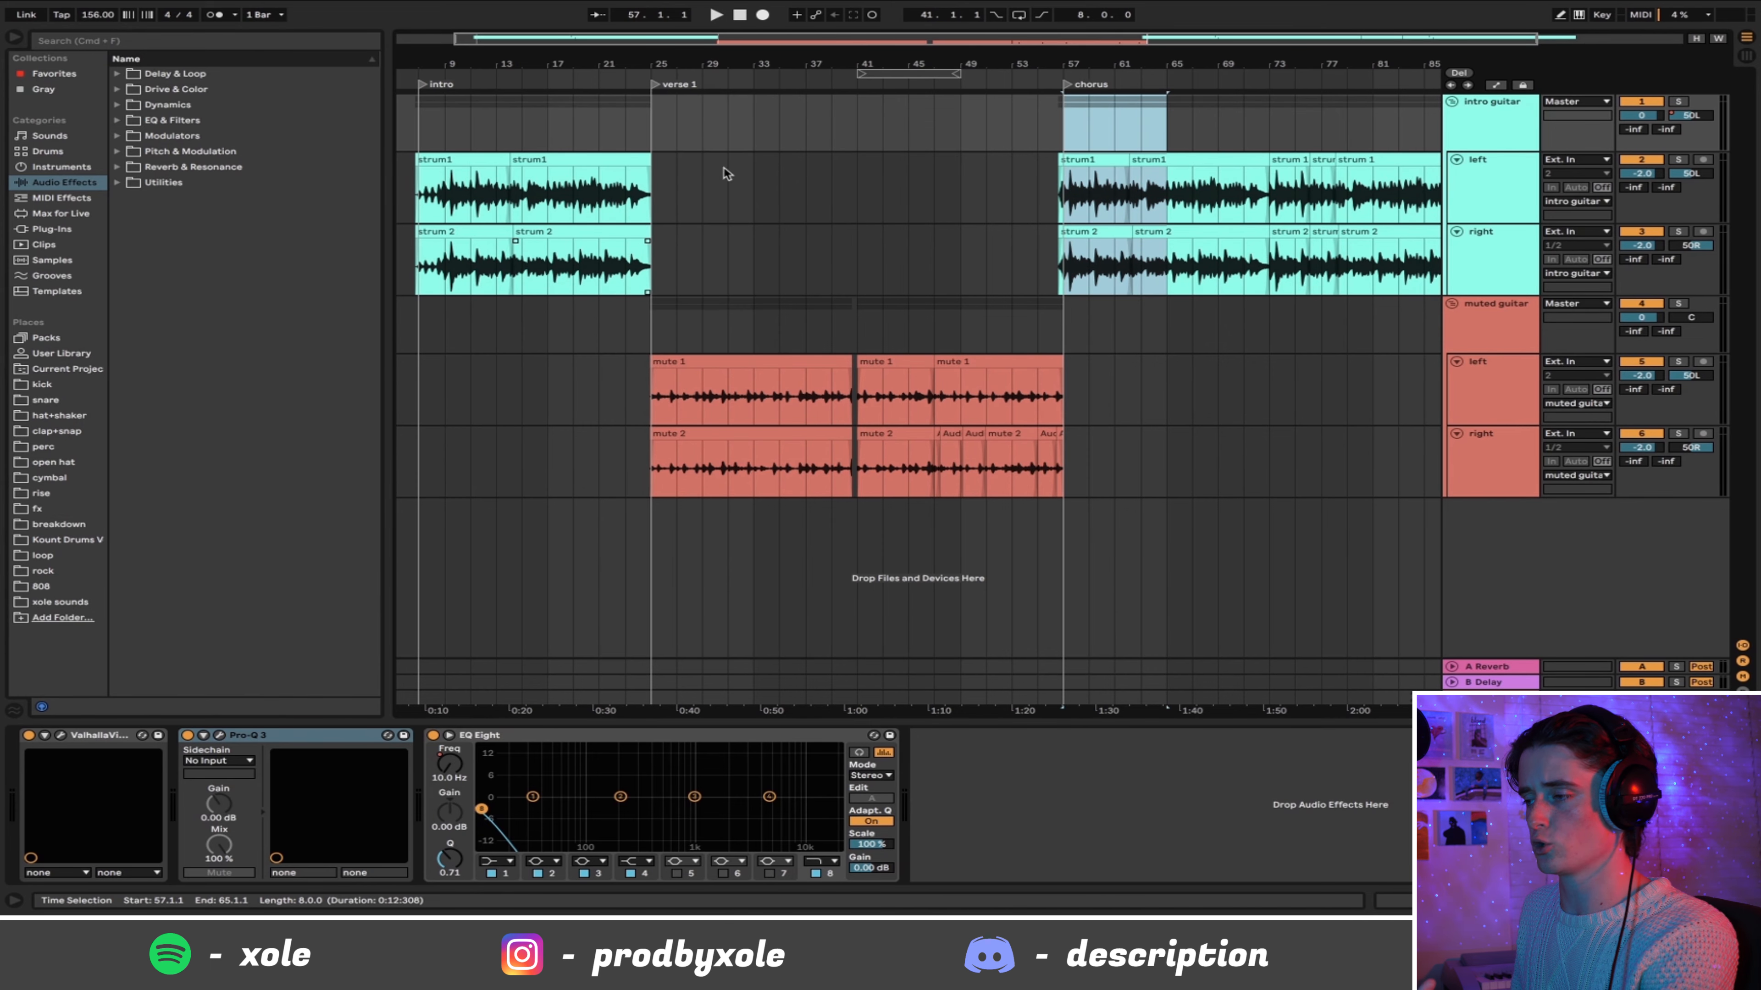
drag(532, 64, 548, 153)
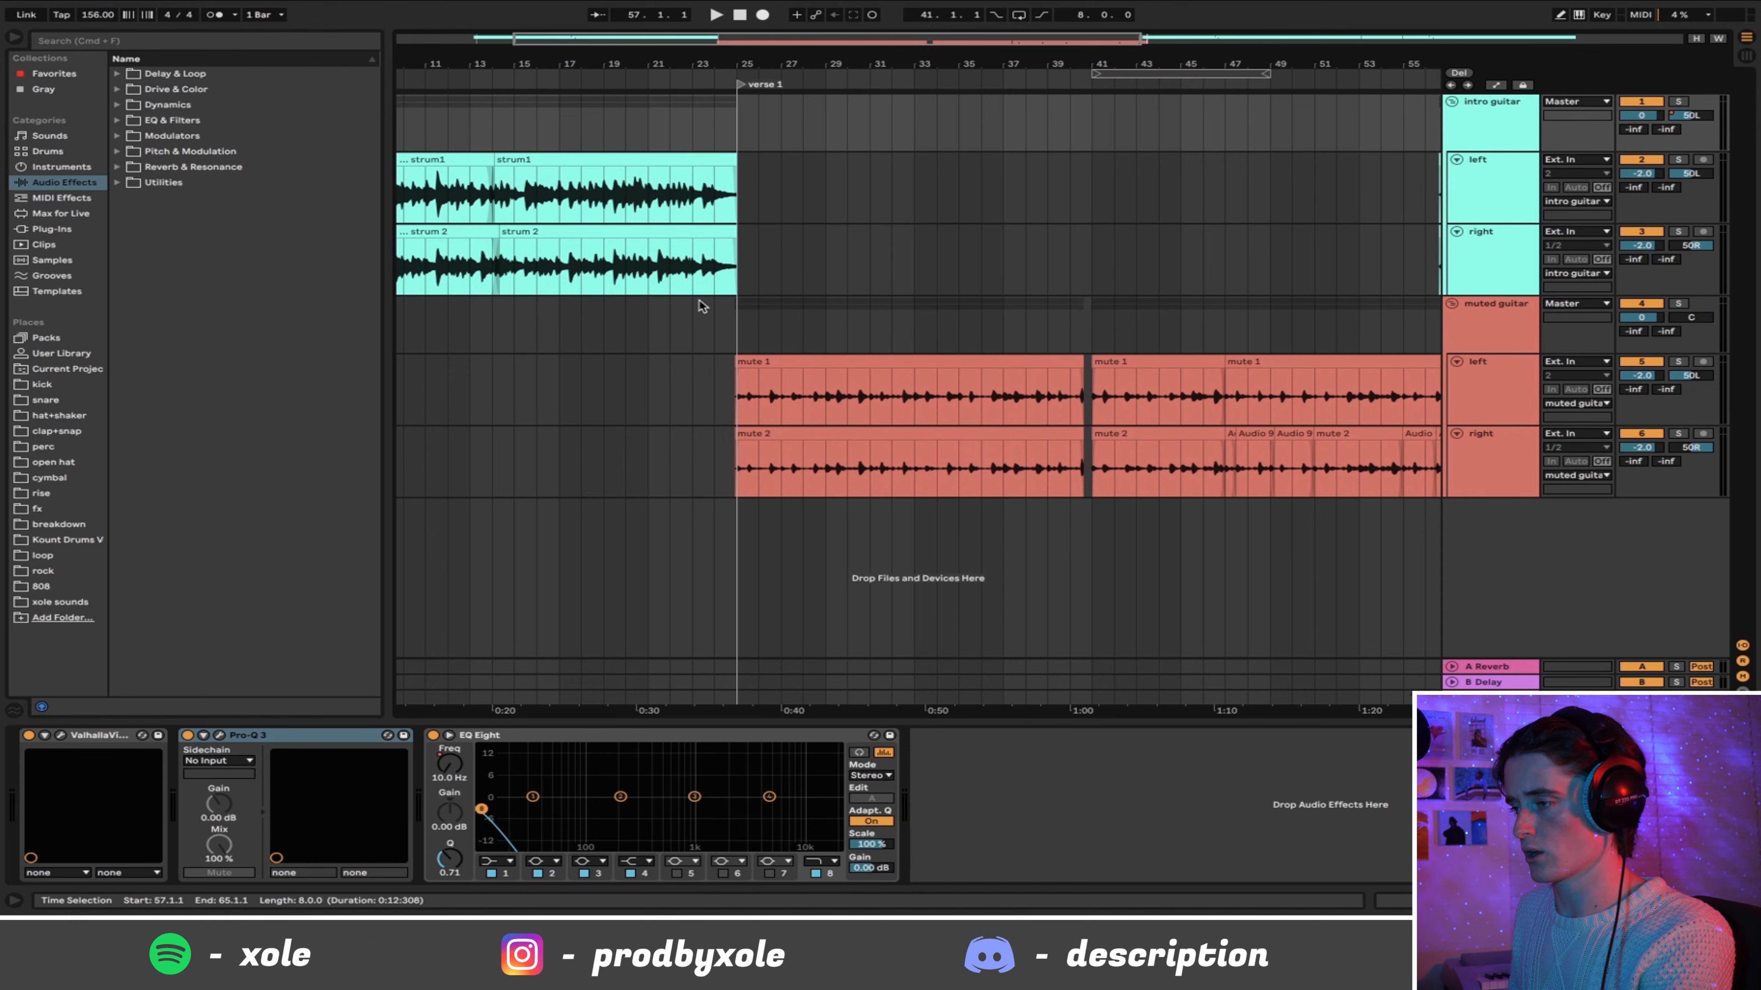
drag(425, 111, 737, 248)
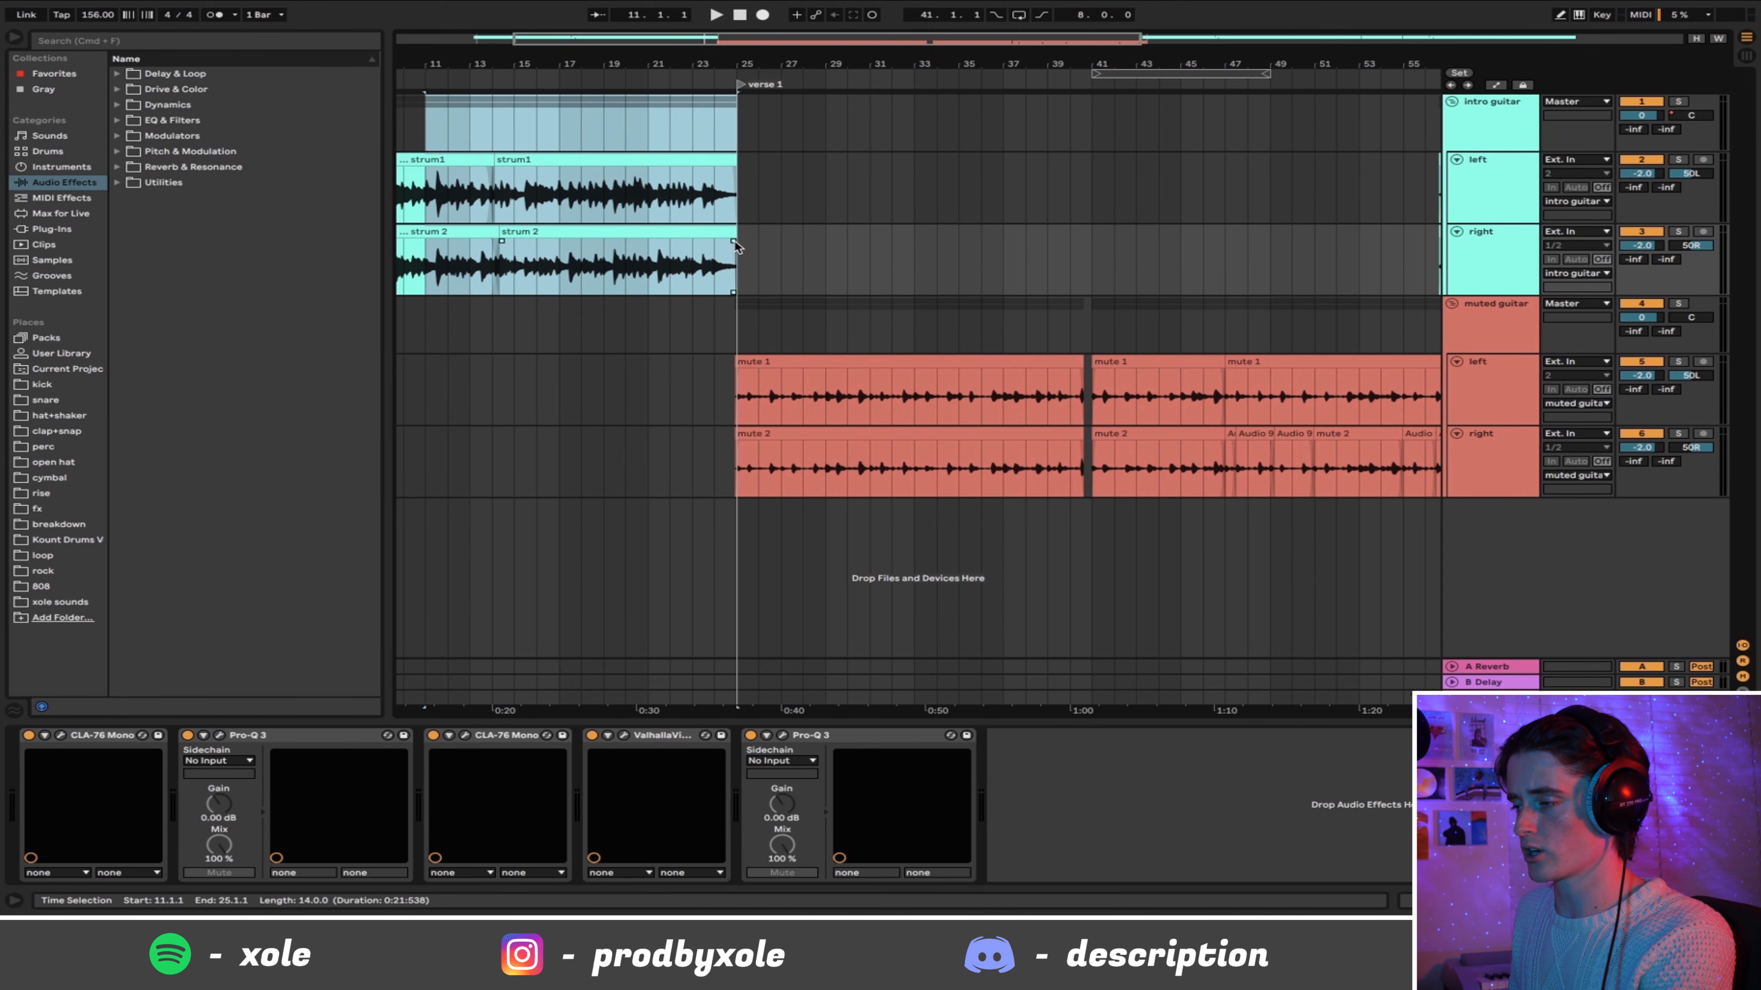
drag(1085, 43, 574, 340)
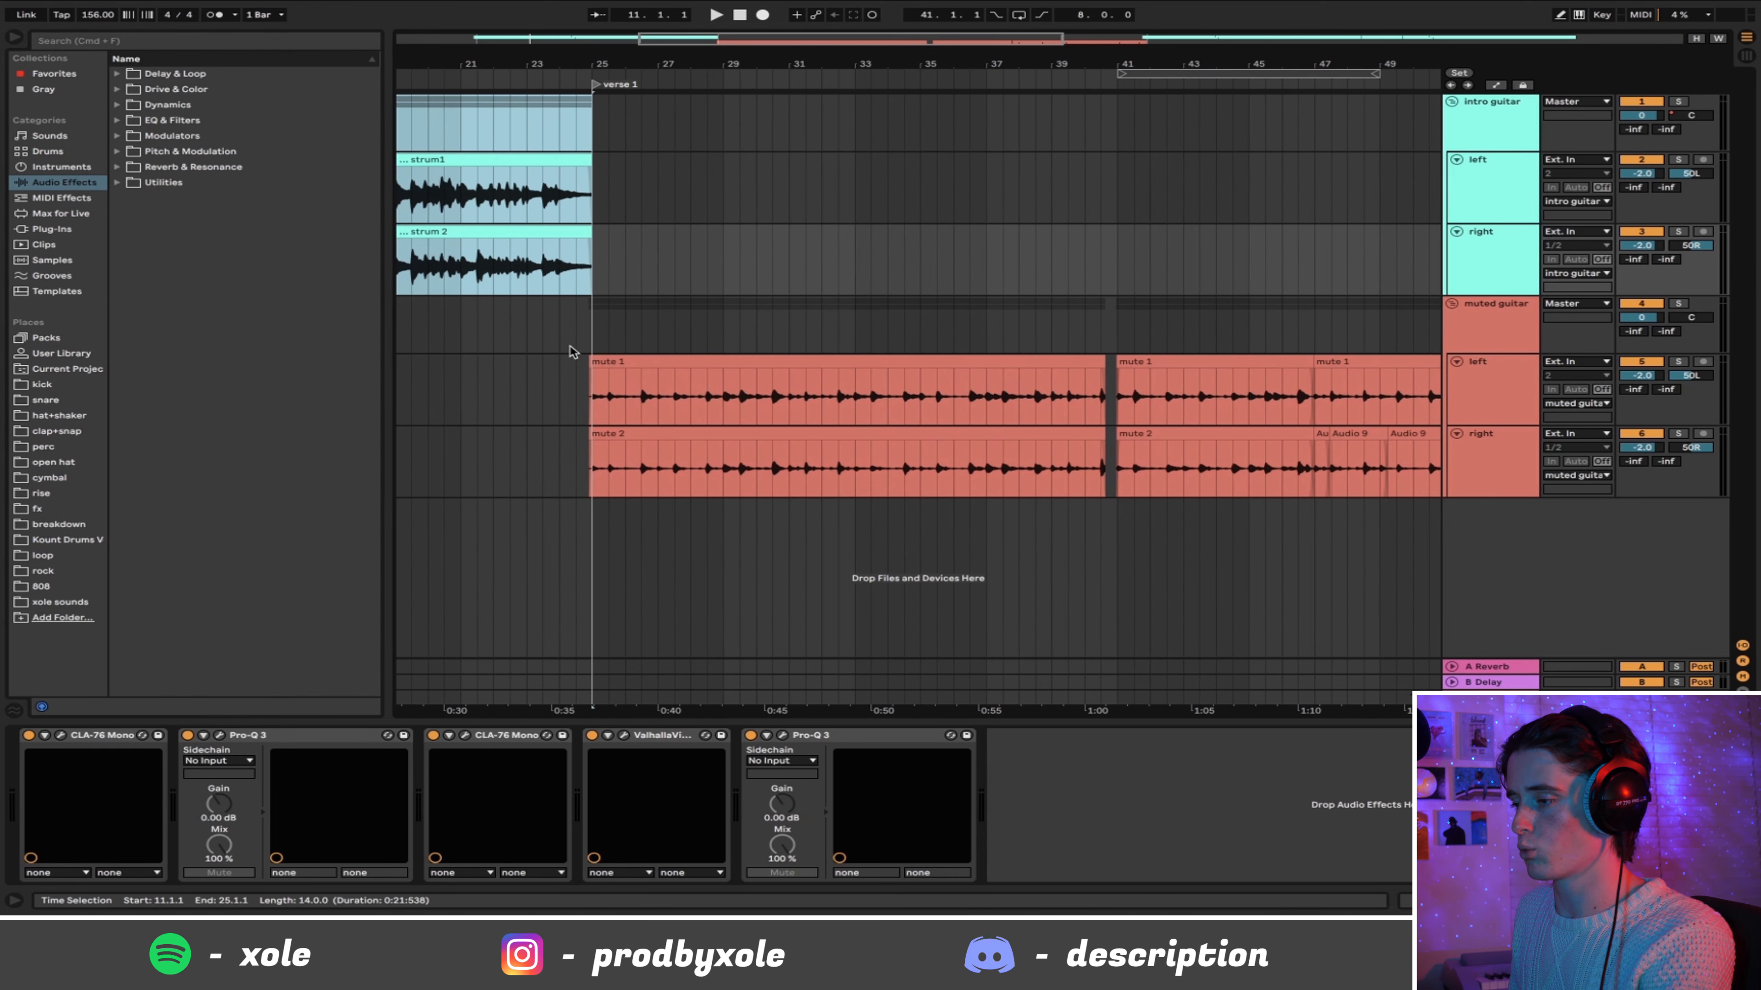
Step: Play the muted guitars from the start of verse 1 and highlight the right track's first mute 2 clip
click(591, 329)
key(space)
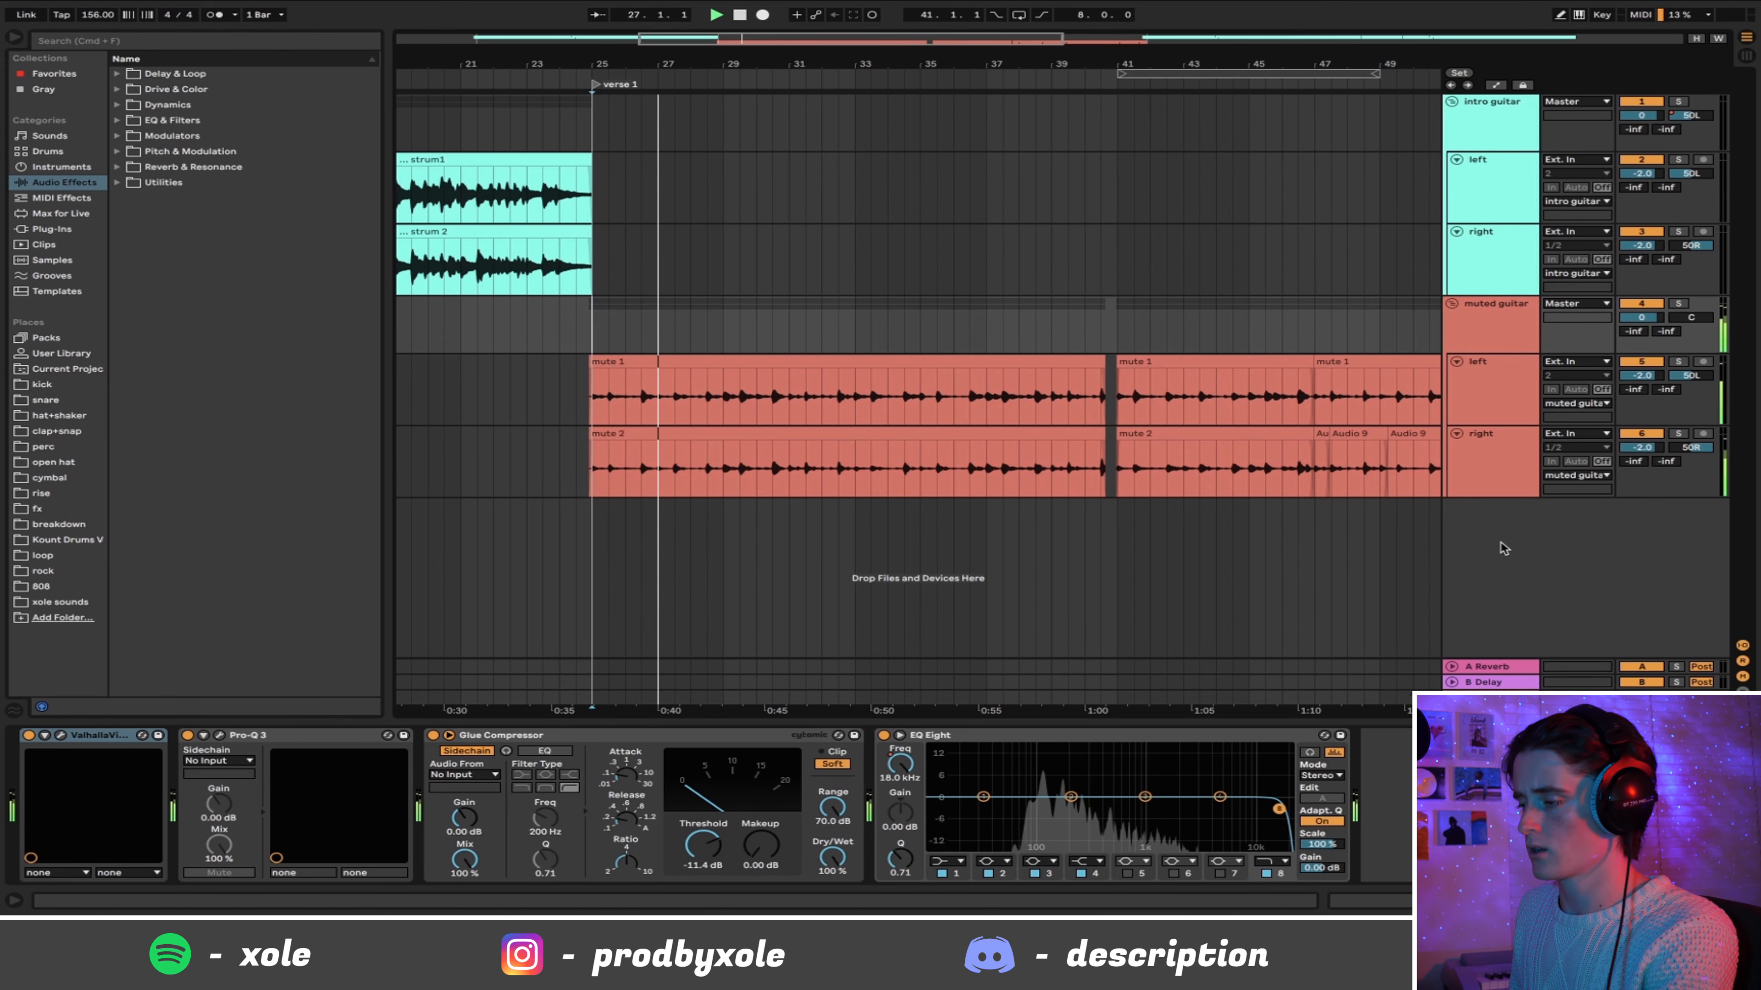
drag(1113, 486, 589, 478)
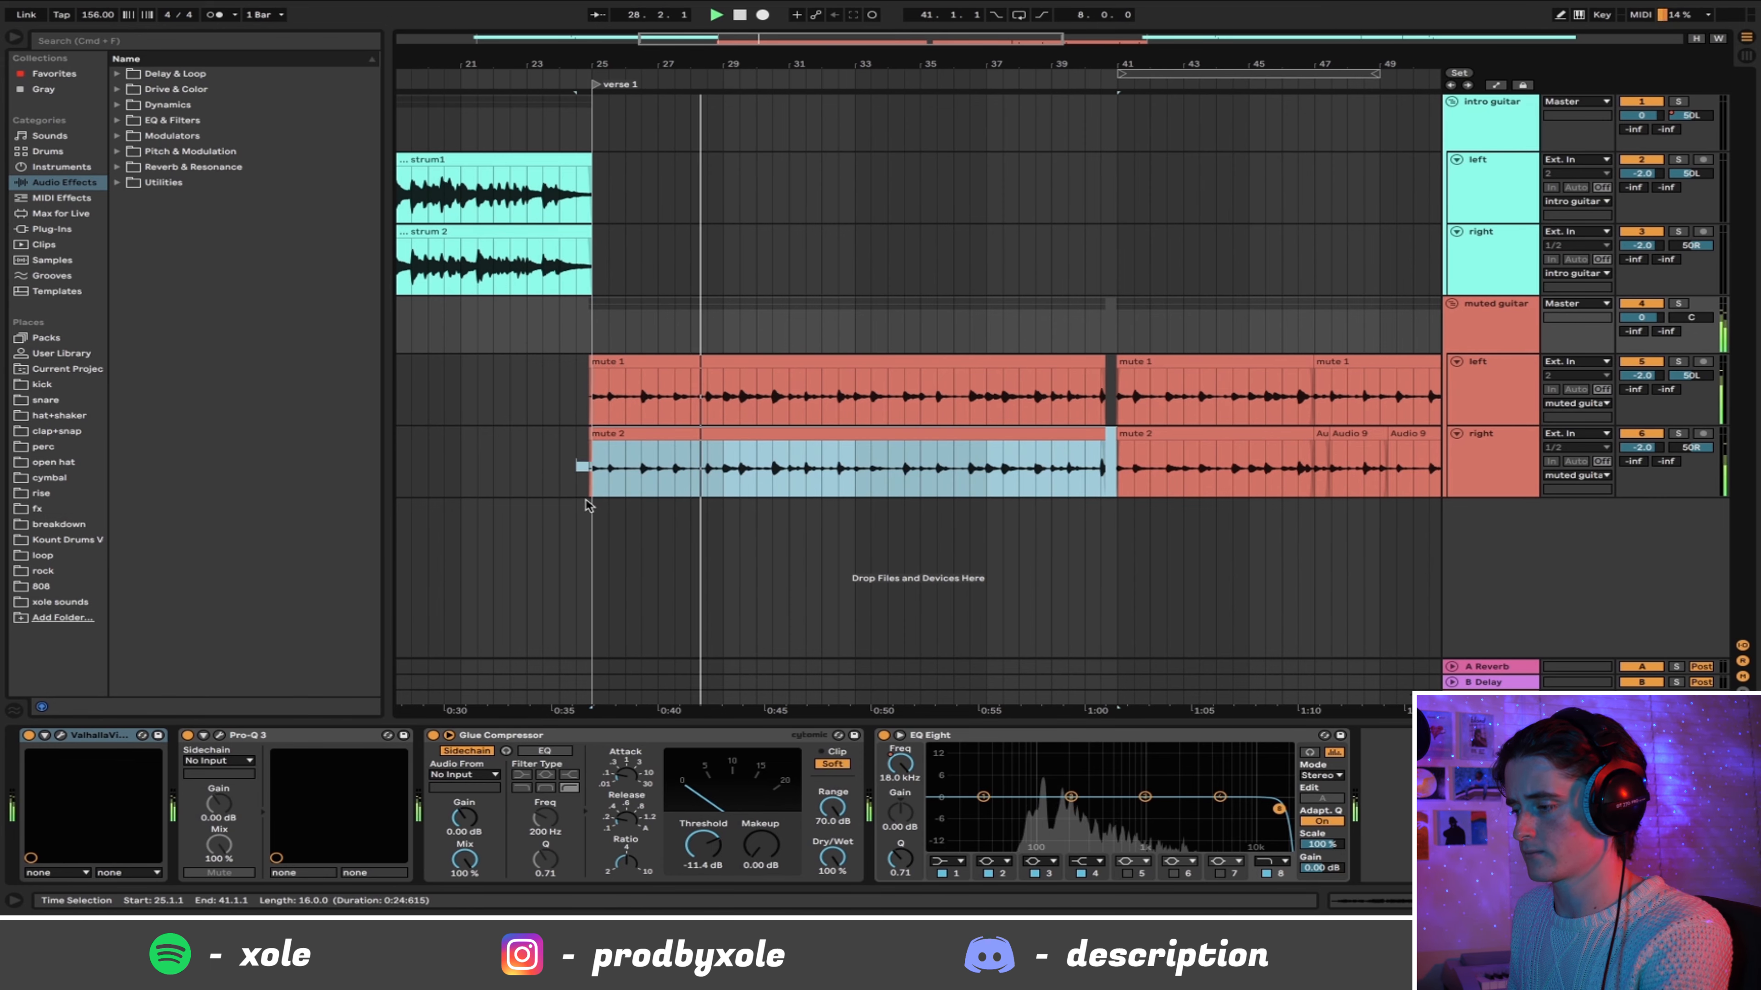
click(592, 322)
key(space)
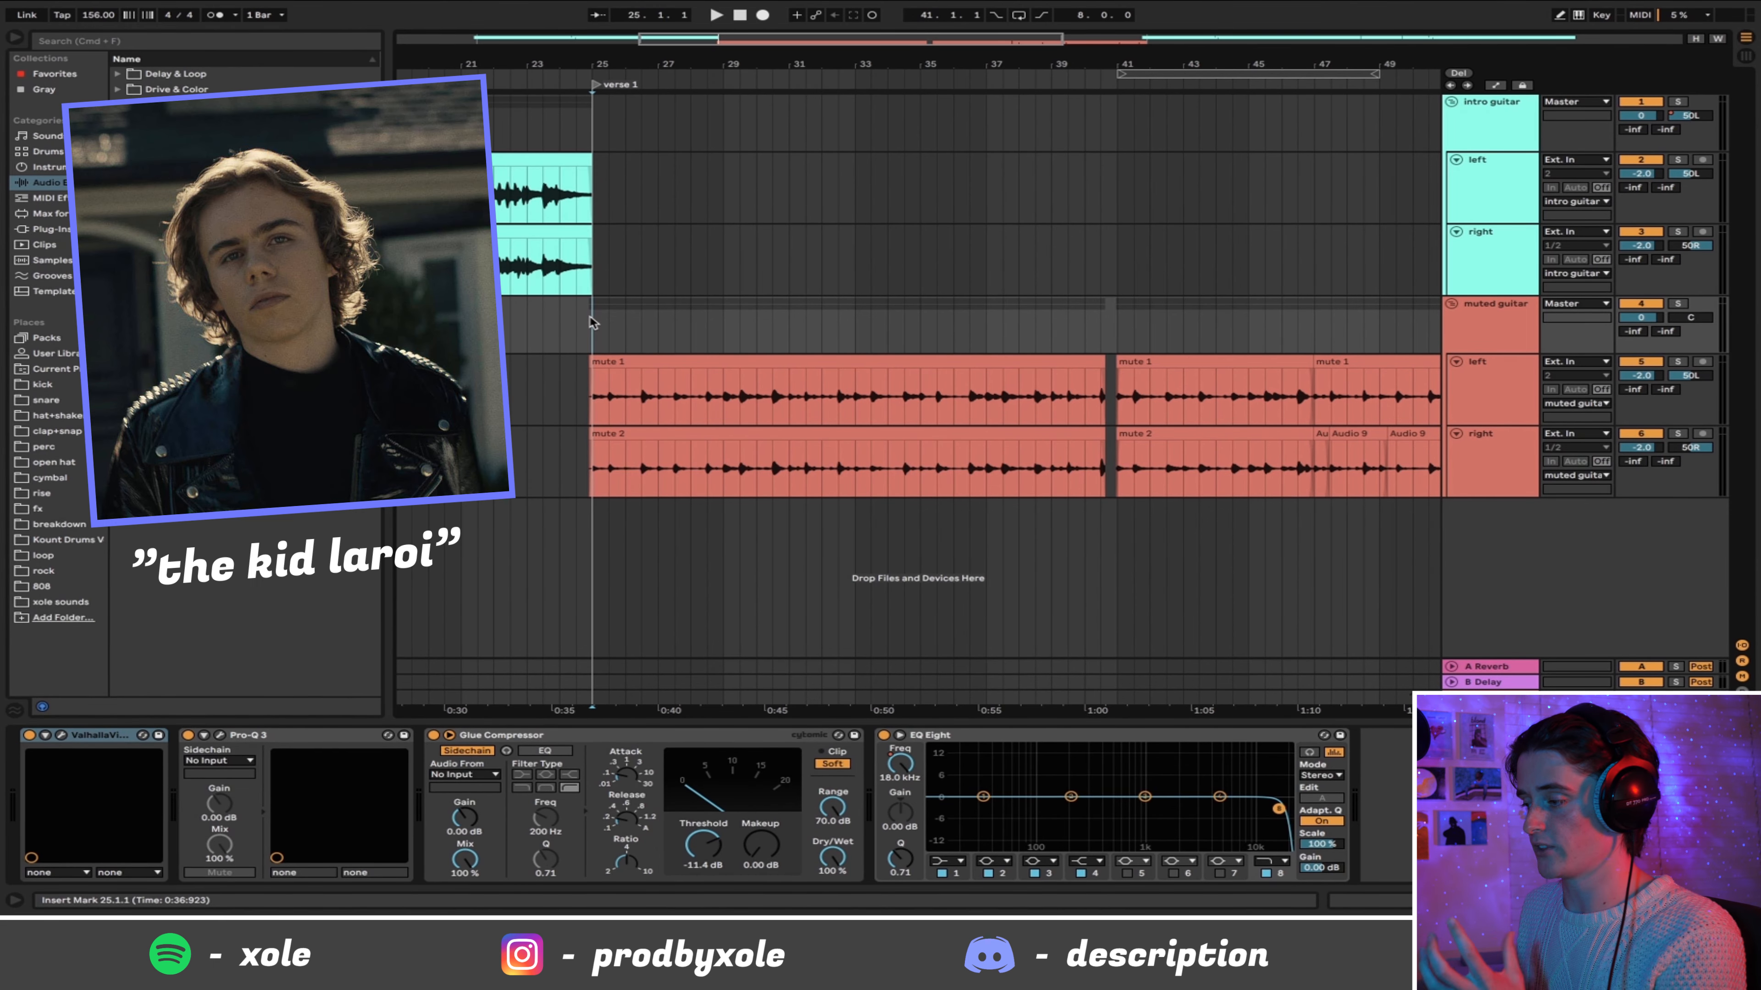
Step: Highlight the muted guitars' two verse halves, bars 25 to 41 and bars 41 to 57
drag(591, 322, 1125, 313)
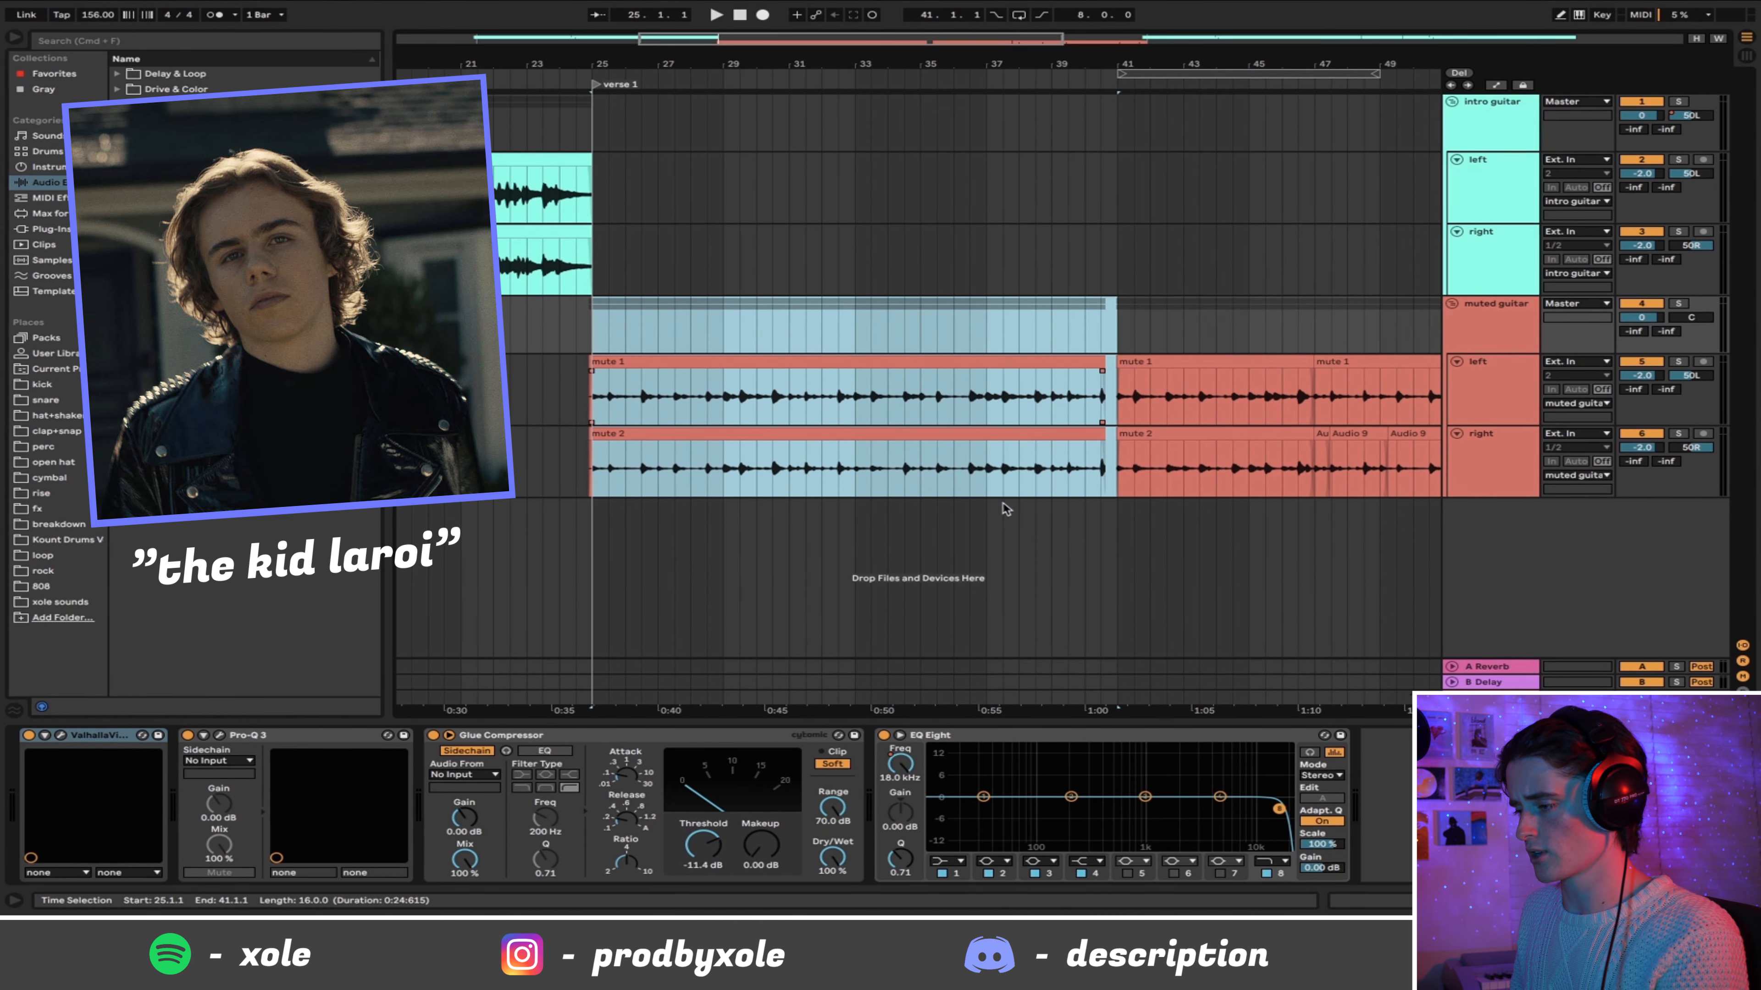
drag(592, 315, 1120, 493)
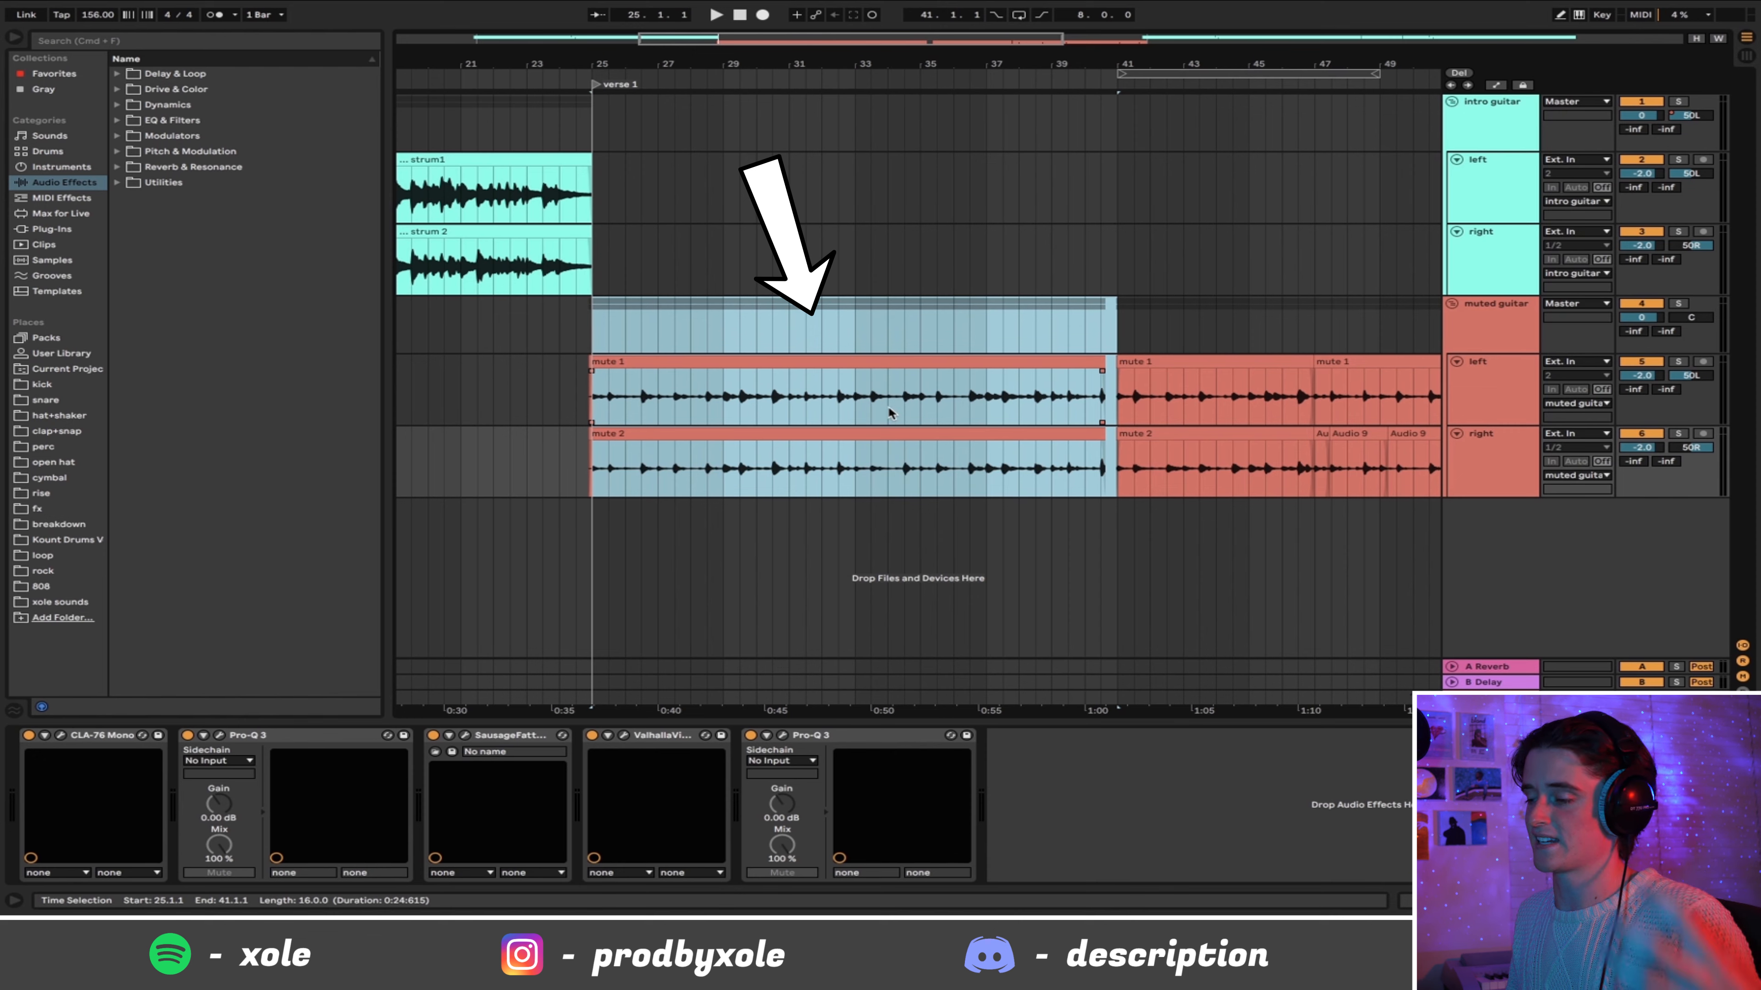
scroll(971, 277, right, 10)
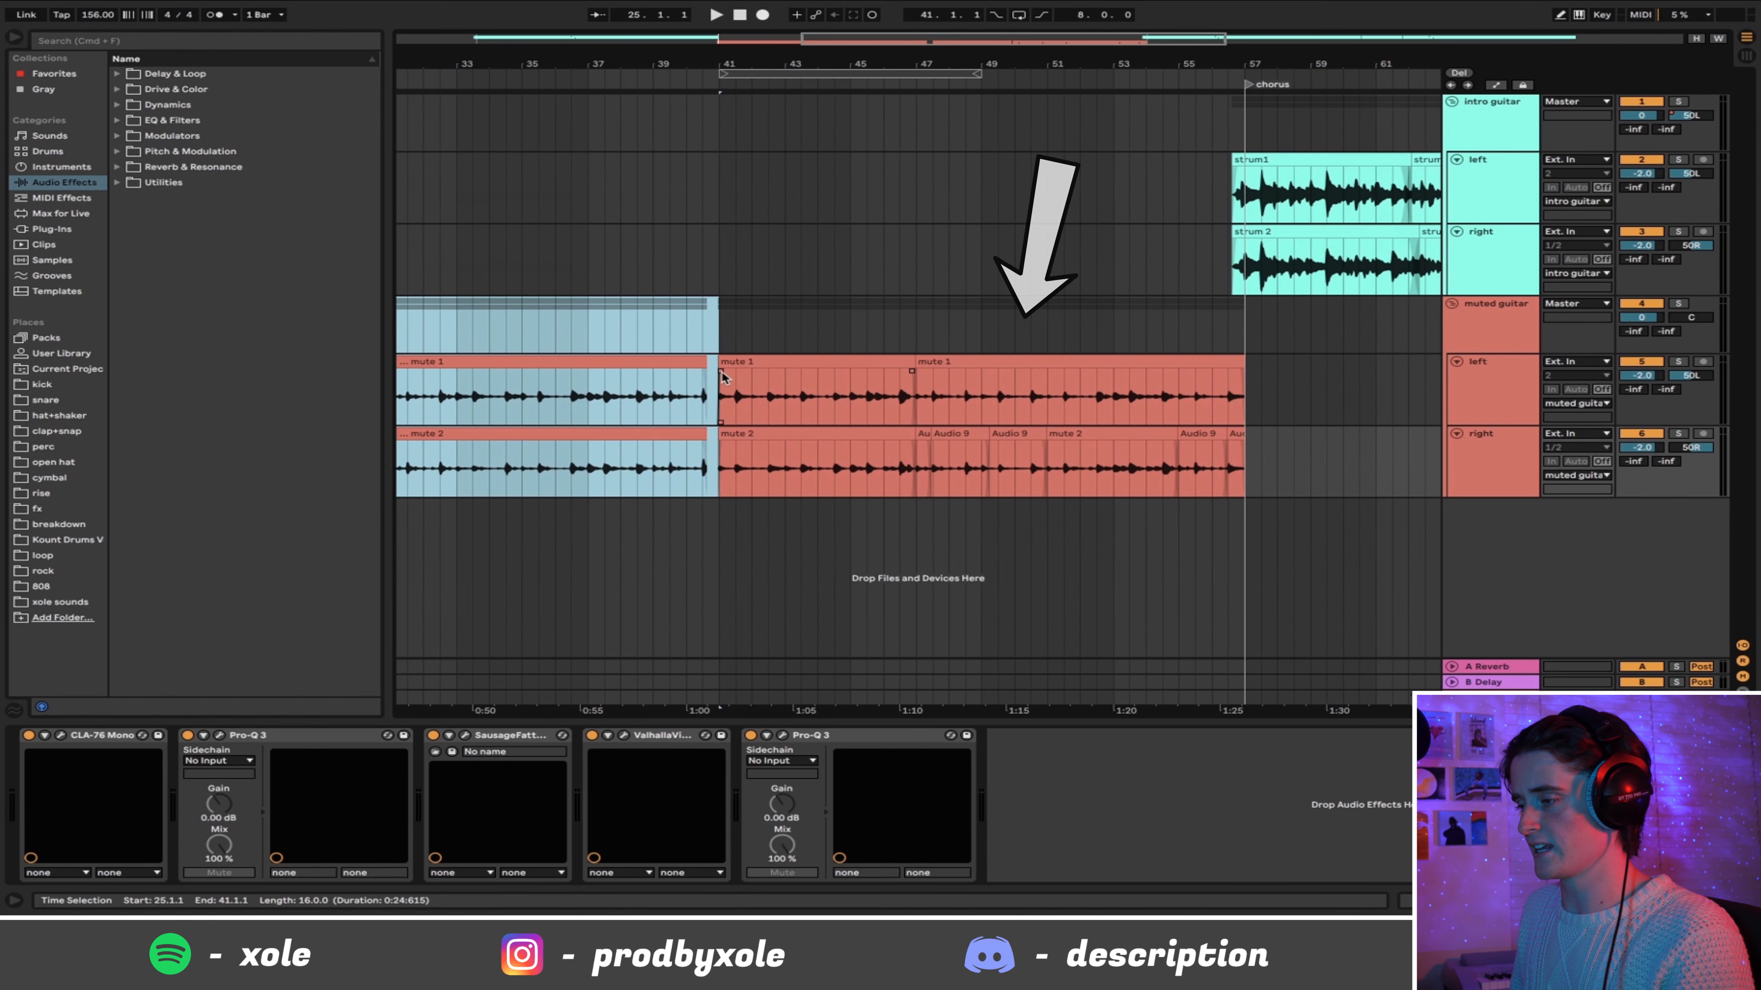
click(738, 352)
drag(739, 360, 1266, 512)
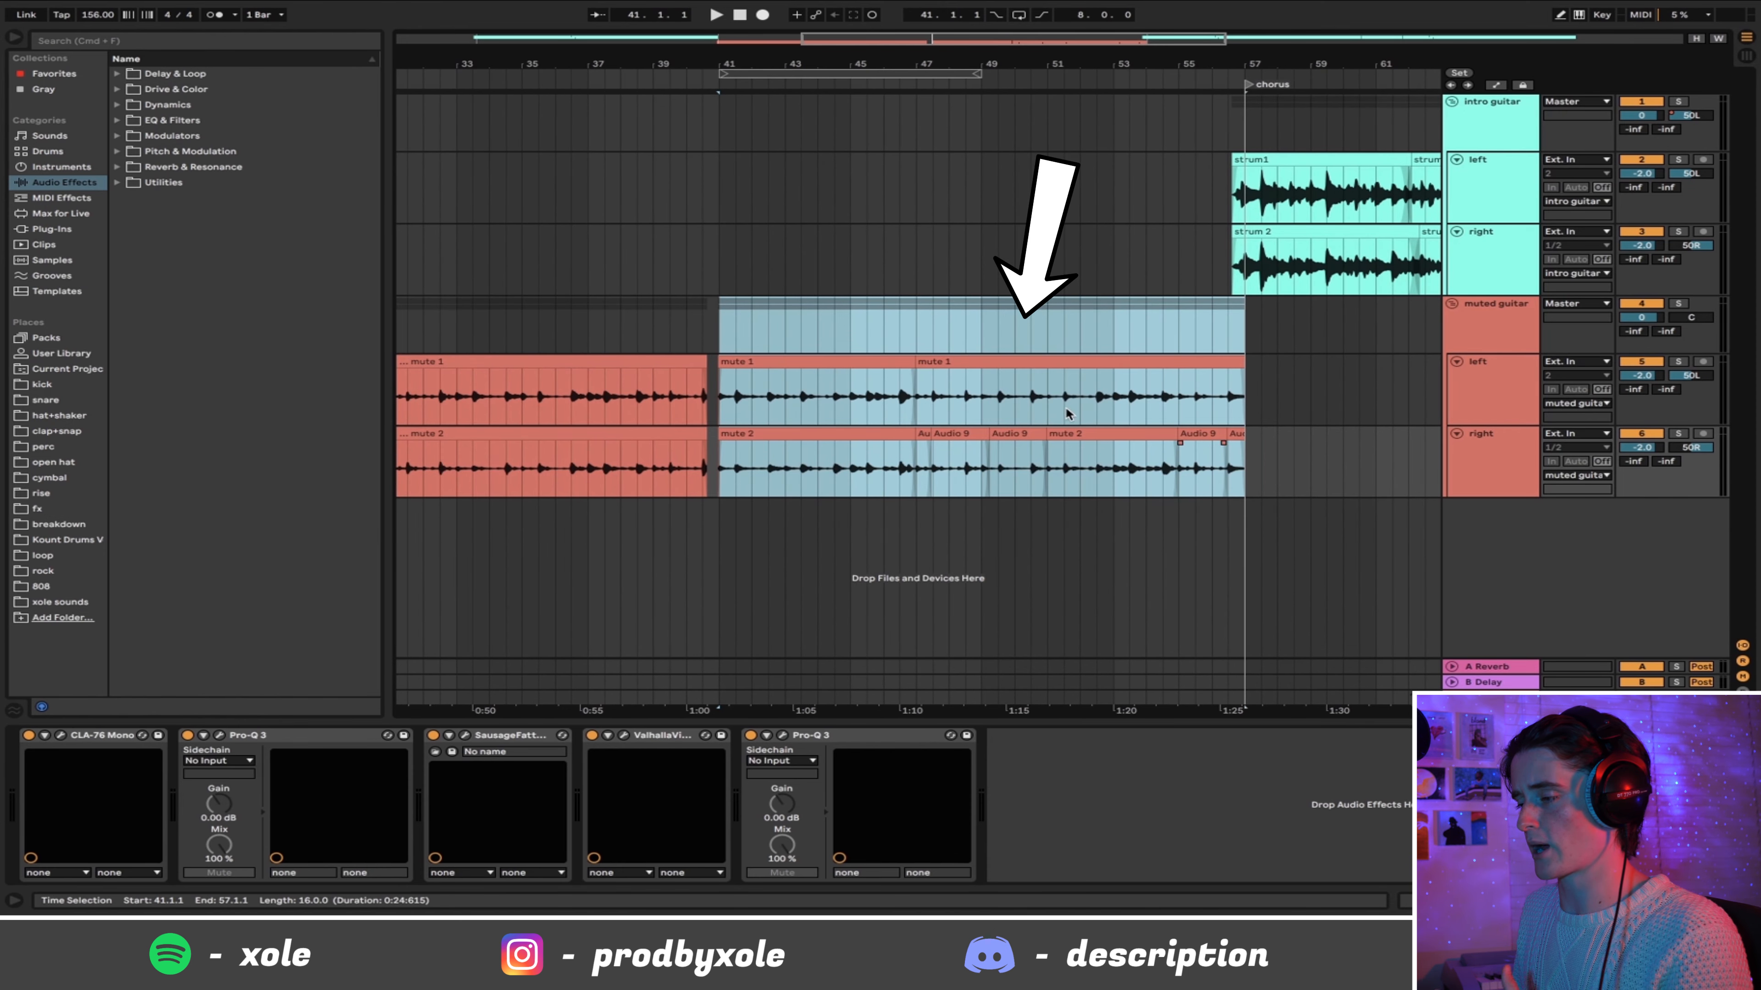
click(722, 327)
Step: Examine the snap 1 track's Valhalla reverb during playback, set its mix to 23.5%, and close it
right_click(1485, 545)
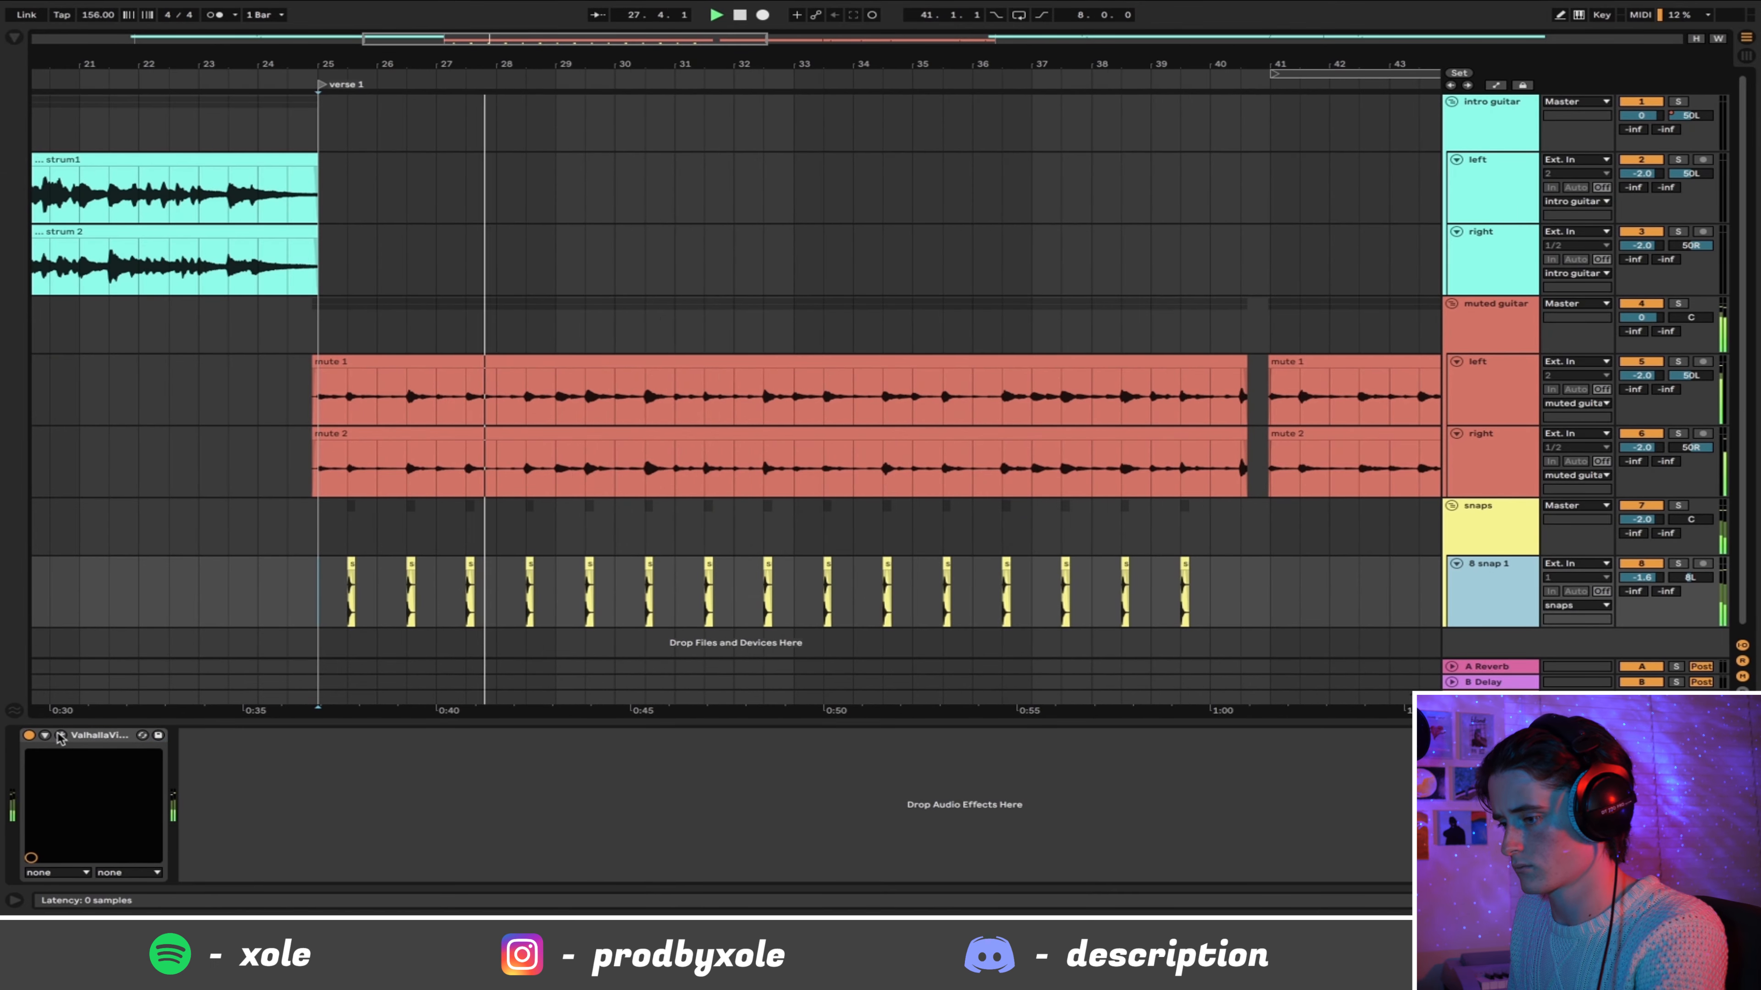
click(60, 735)
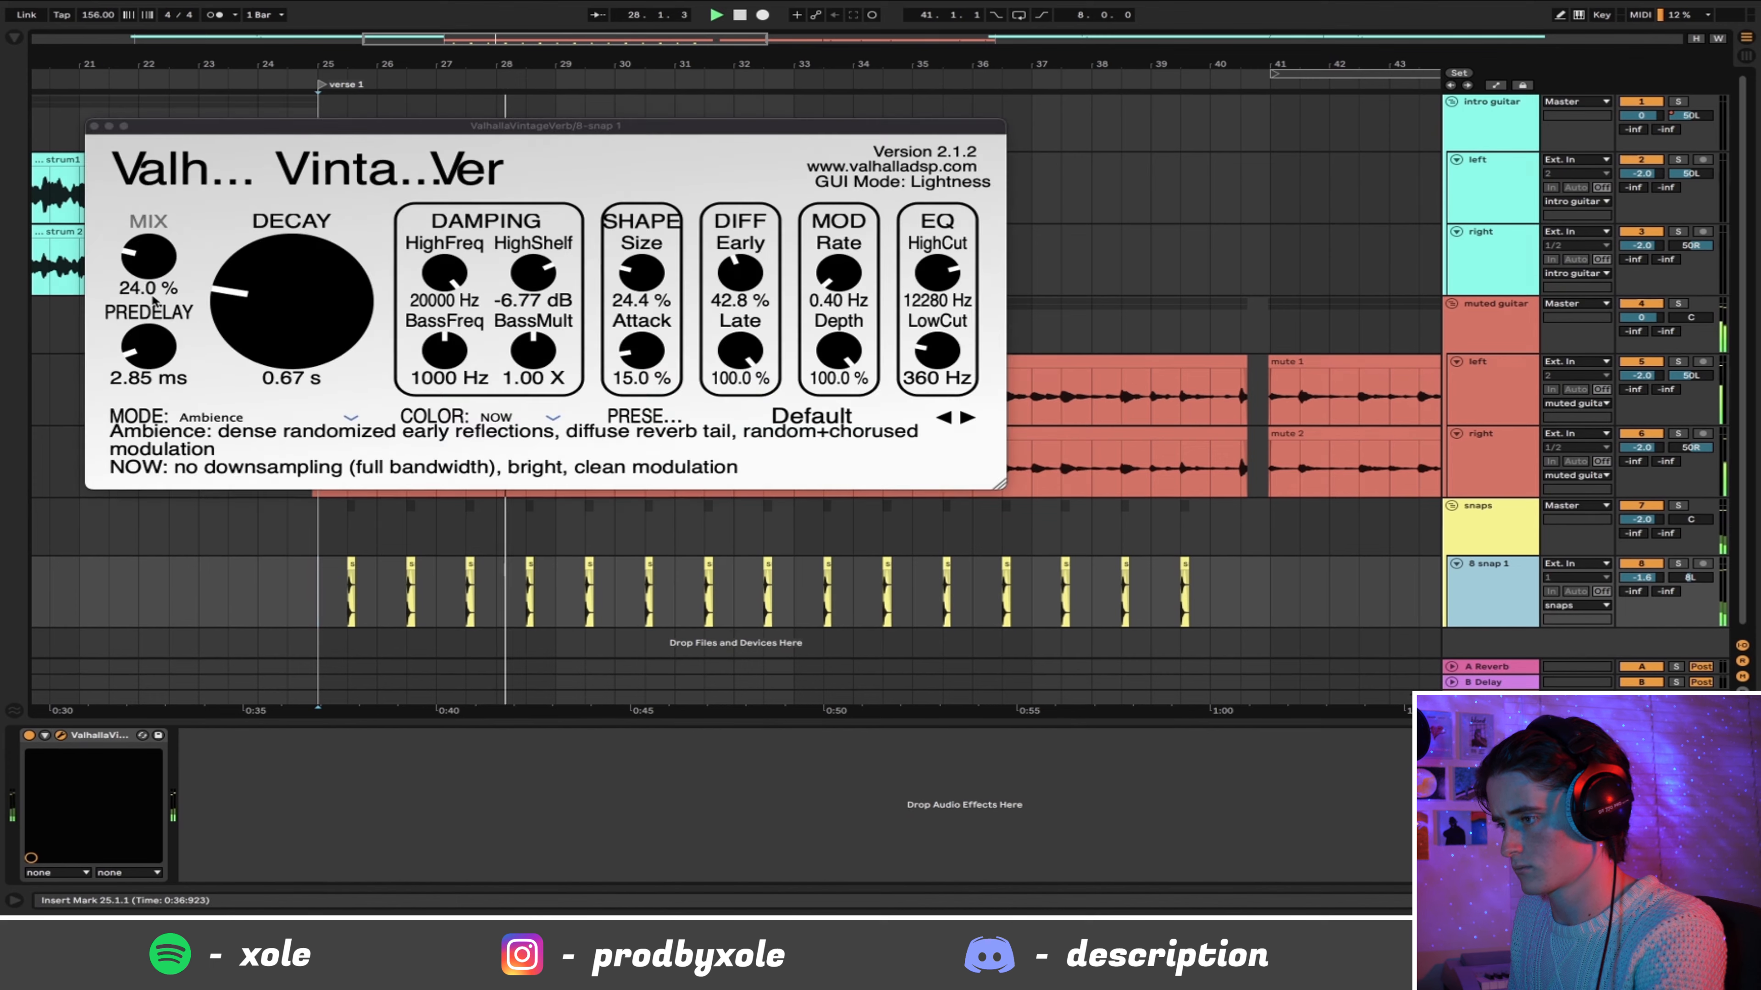
drag(158, 261, 158, 261)
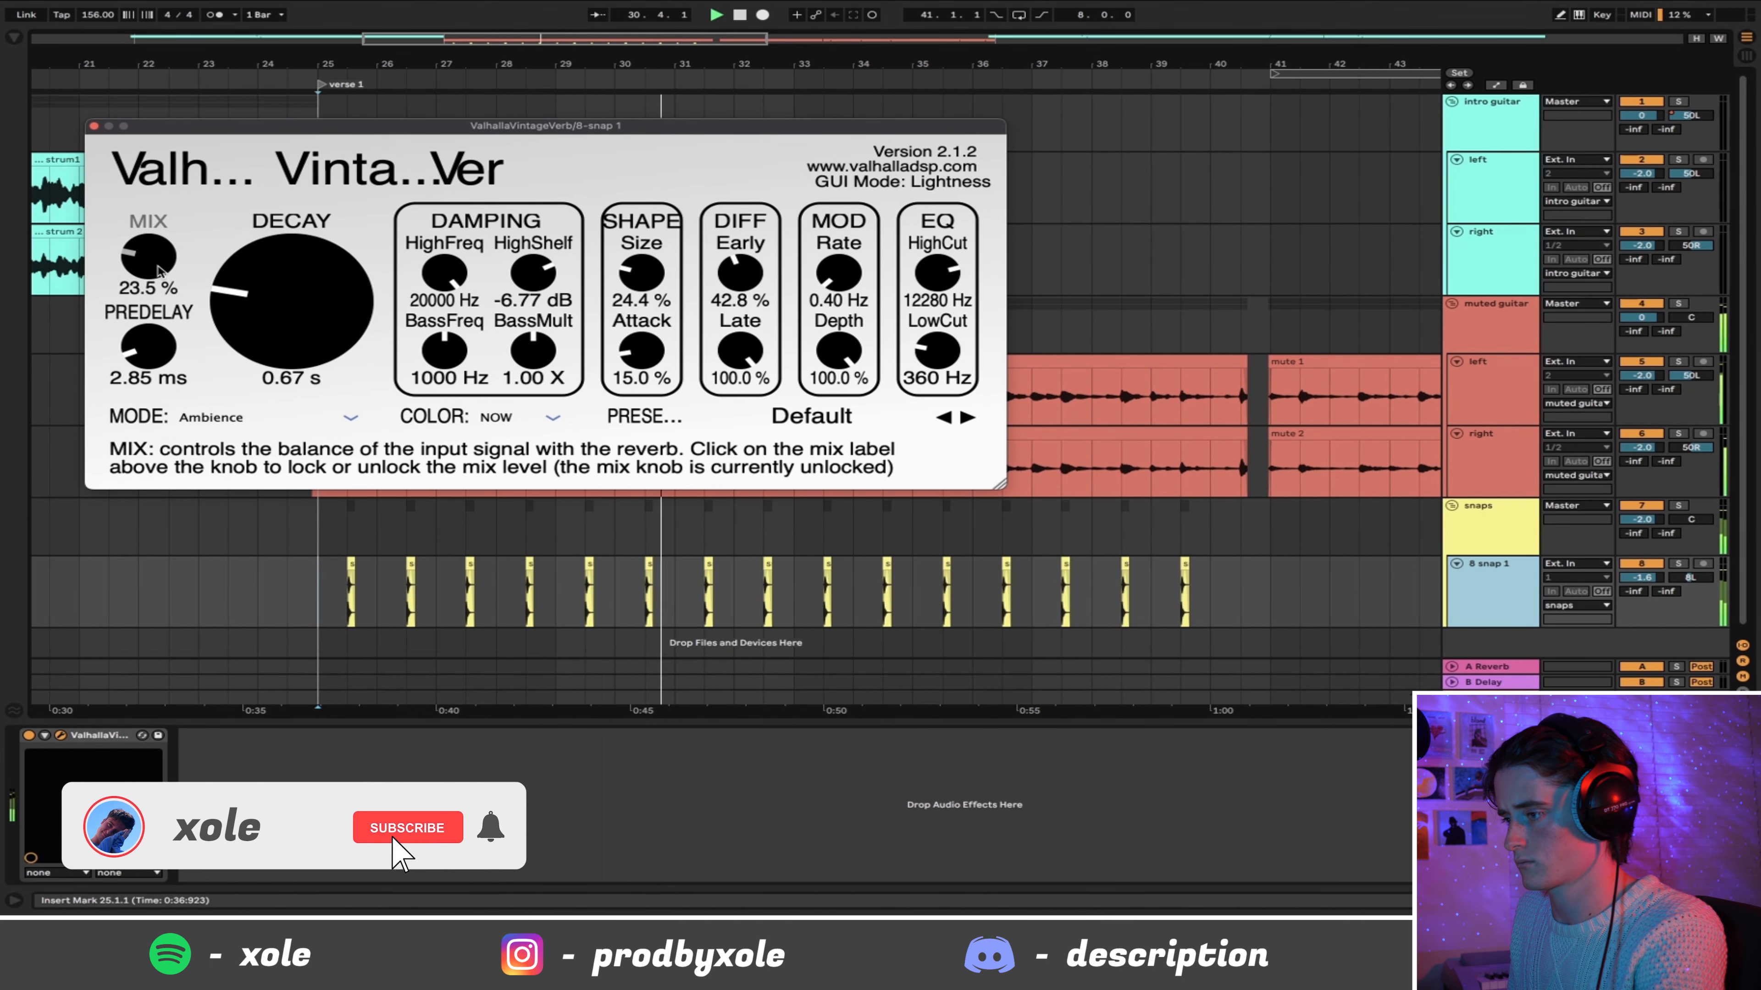
click(94, 127)
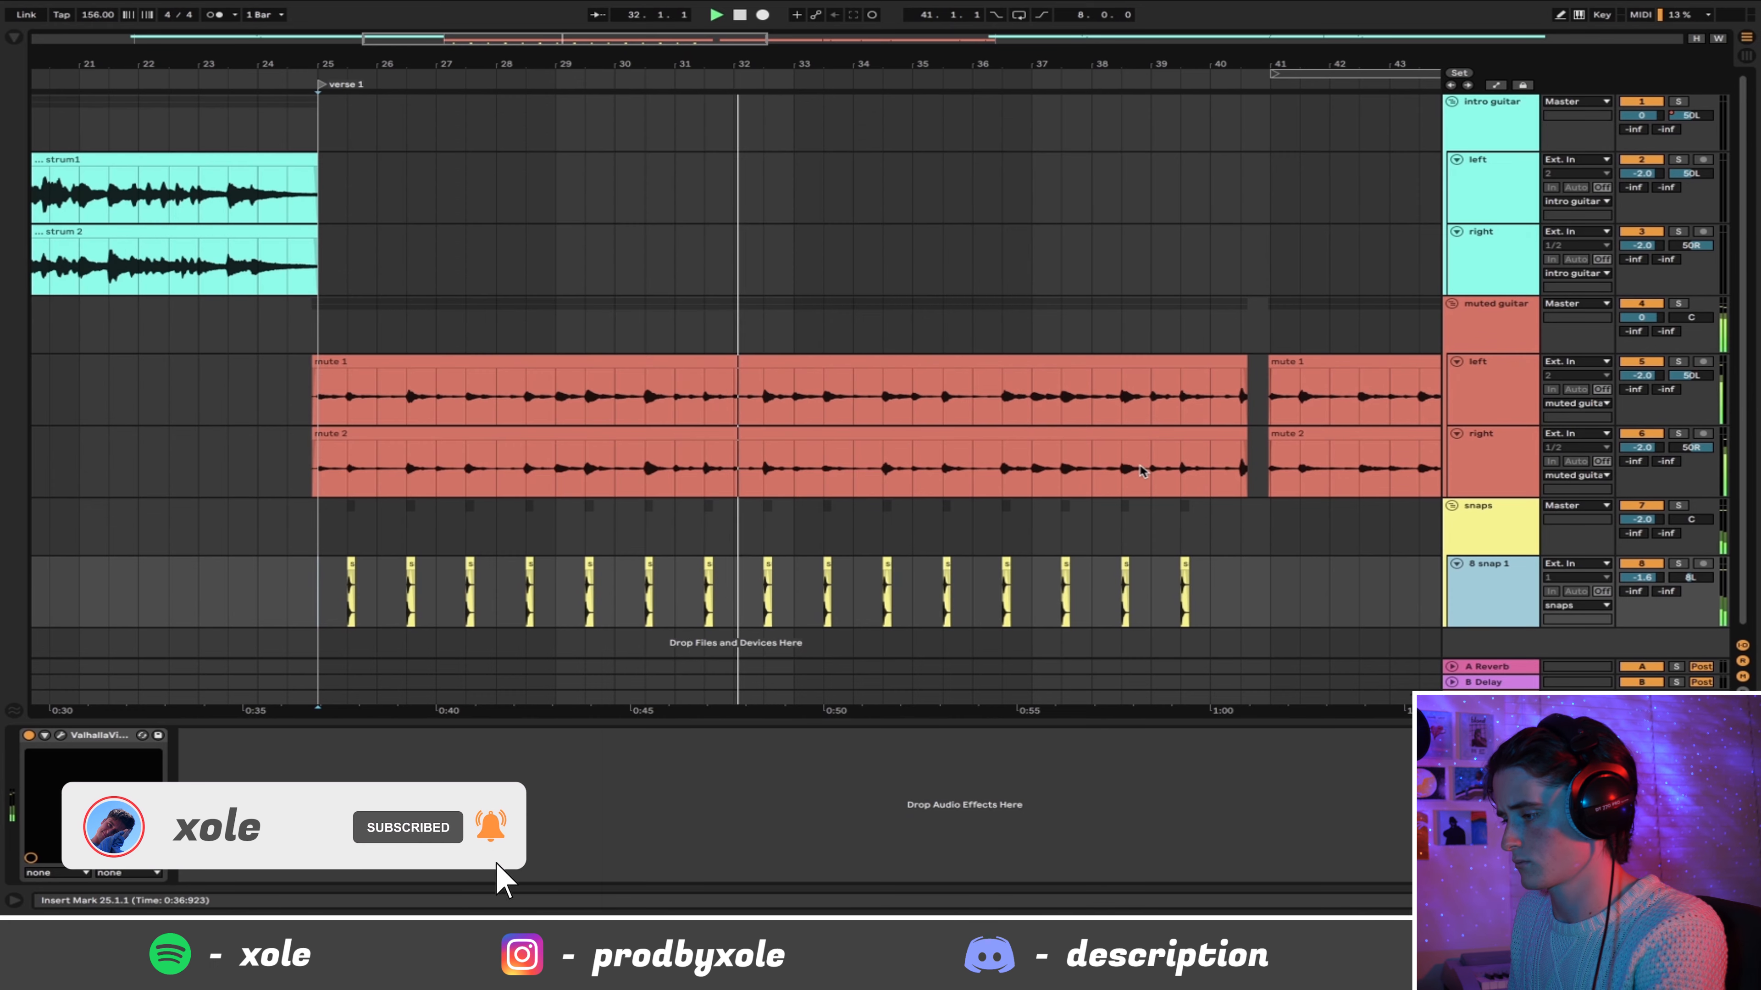
Step: Highlight the snap 1 clips from bar 25 to 36 and examine the snap 2, snap 1 and muted guitar tracks
drag(321, 568, 980, 560)
key(super+z)
scroll(1436, 542, down, 1)
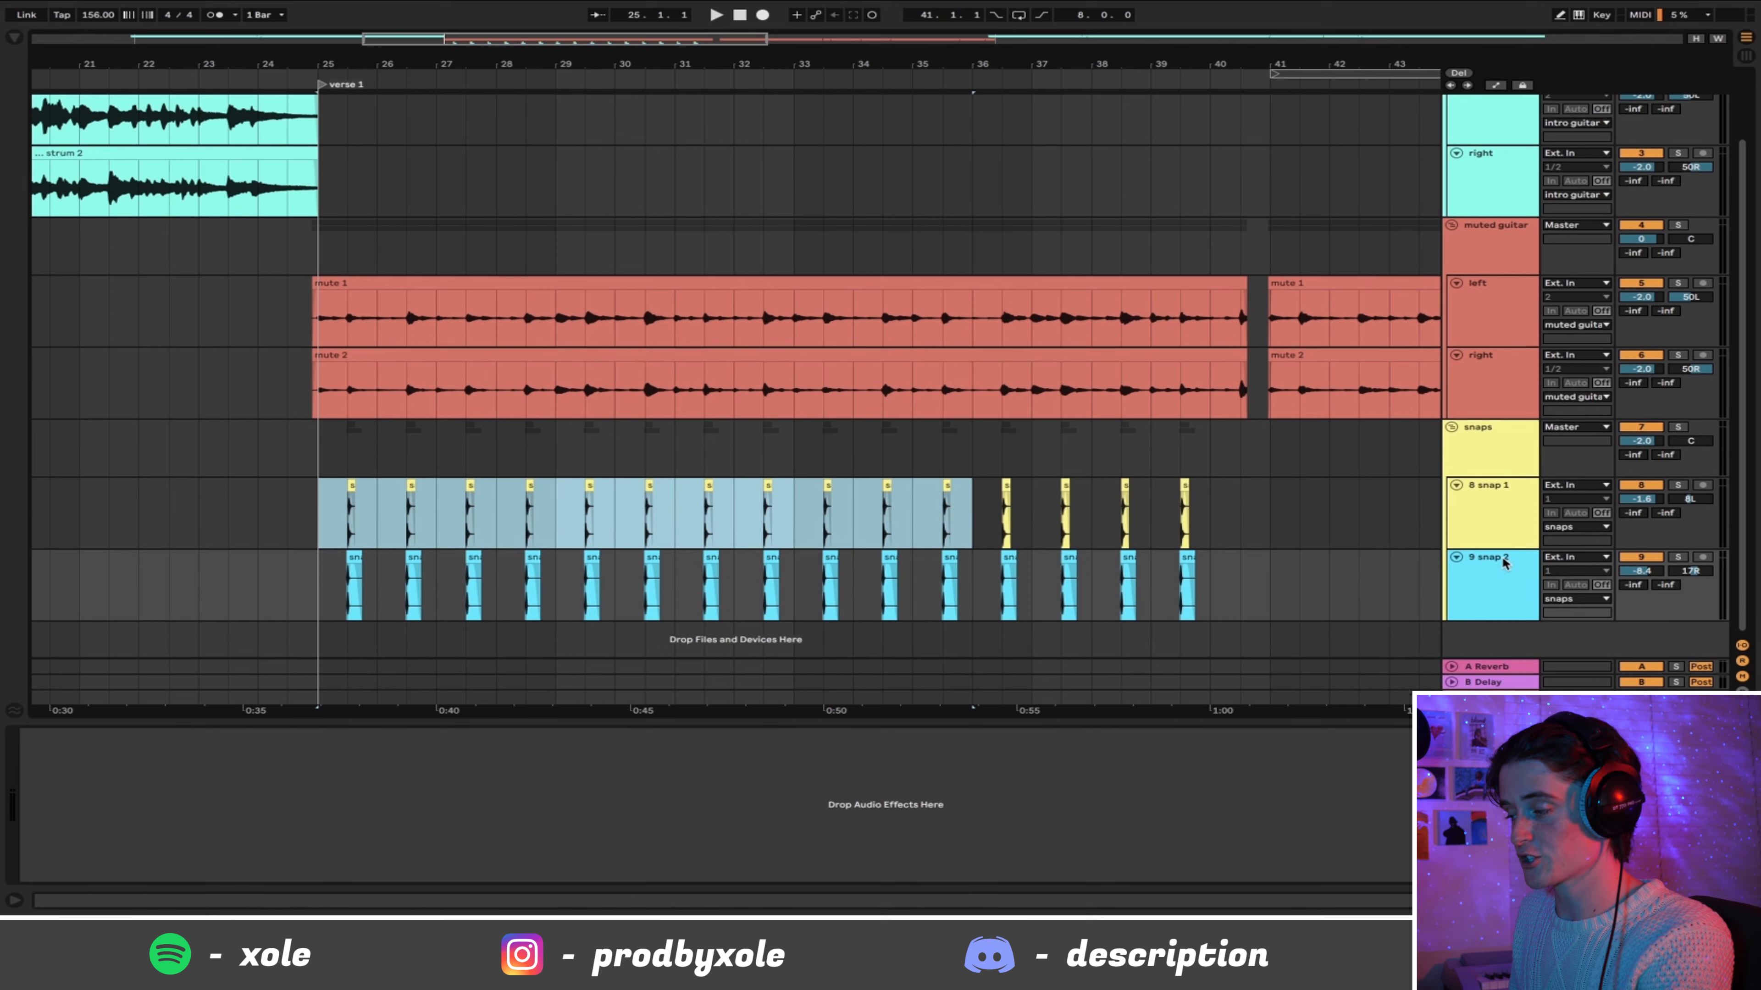
click(1494, 587)
click(1500, 518)
click(1485, 378)
click(1483, 309)
Step: Fold the muted guitar and intro guitar groups, and play the two snap tracks from the start of verse 1
scroll(1483, 302, up, 2)
click(1452, 303)
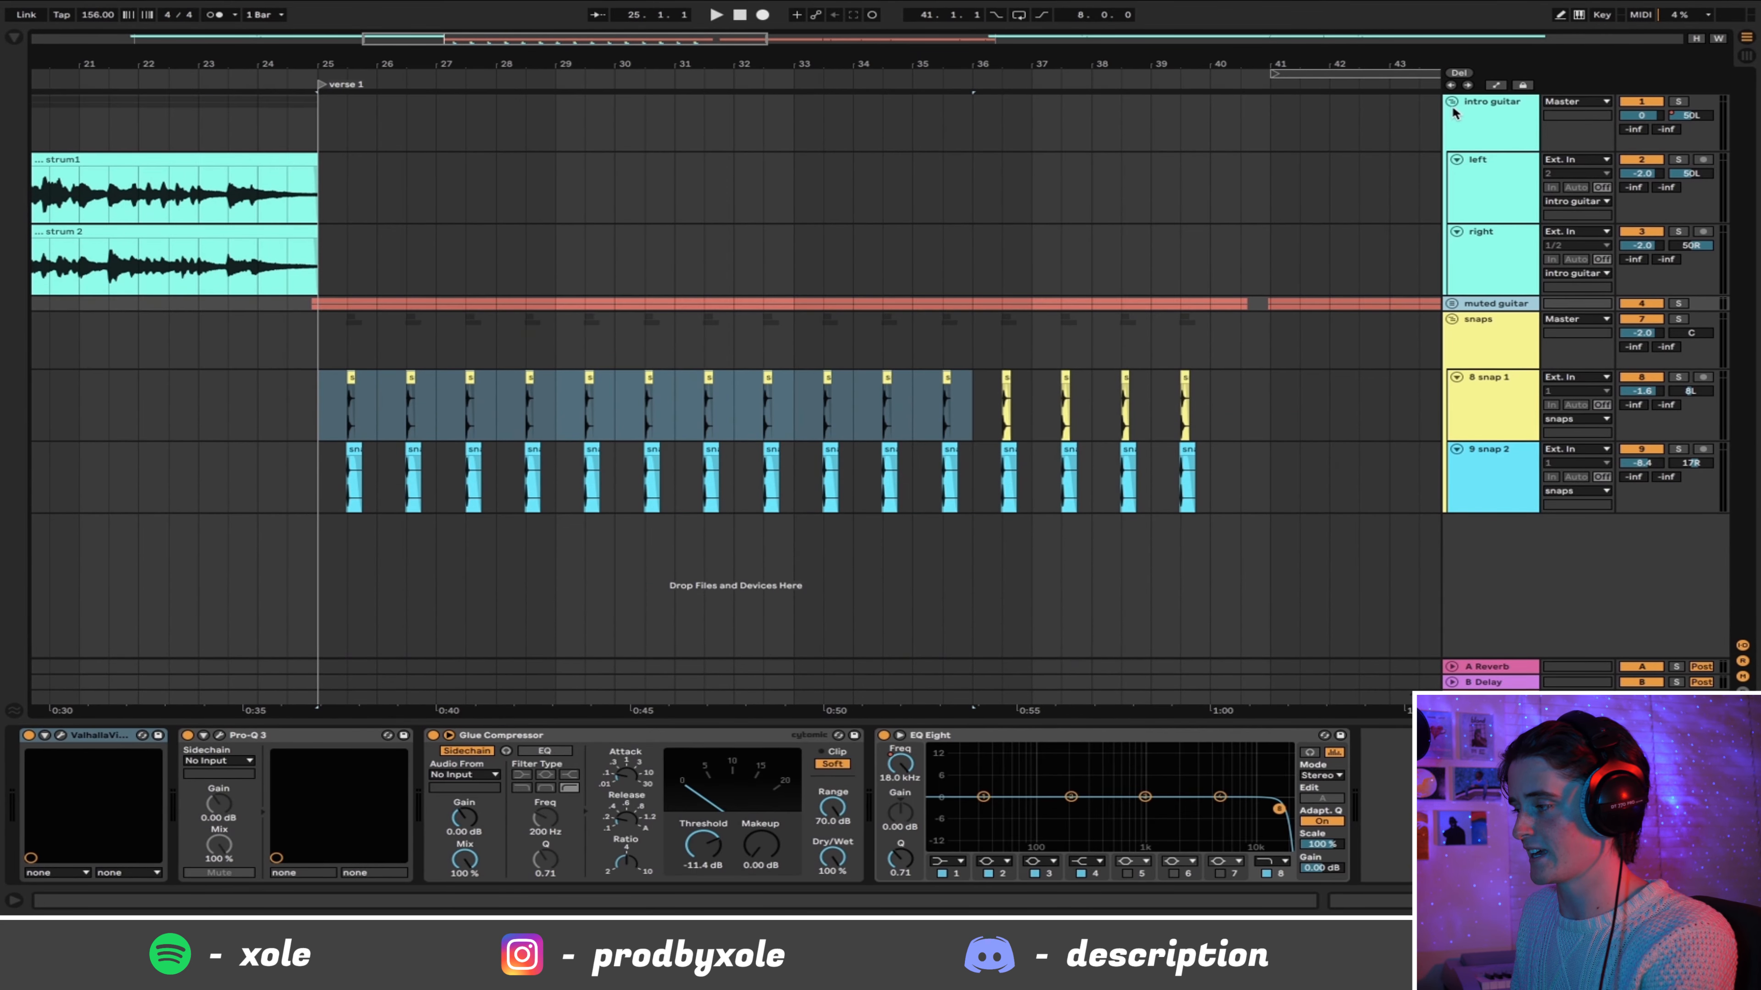
click(1451, 102)
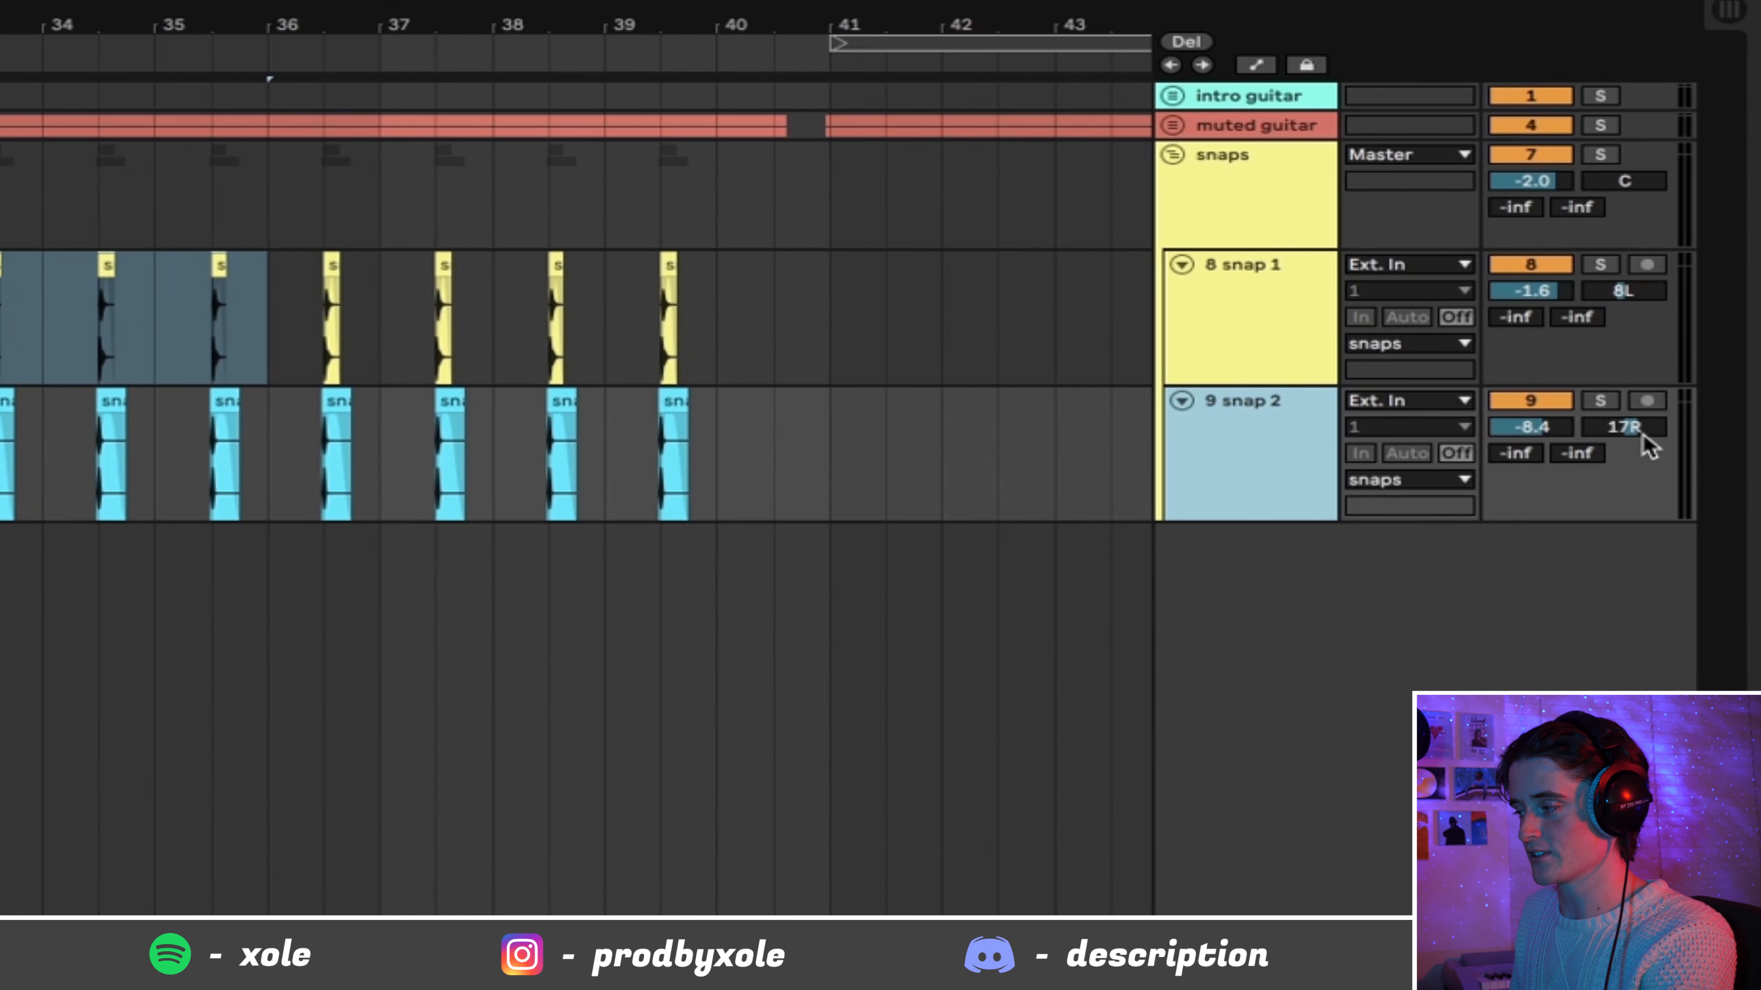
click(14, 326)
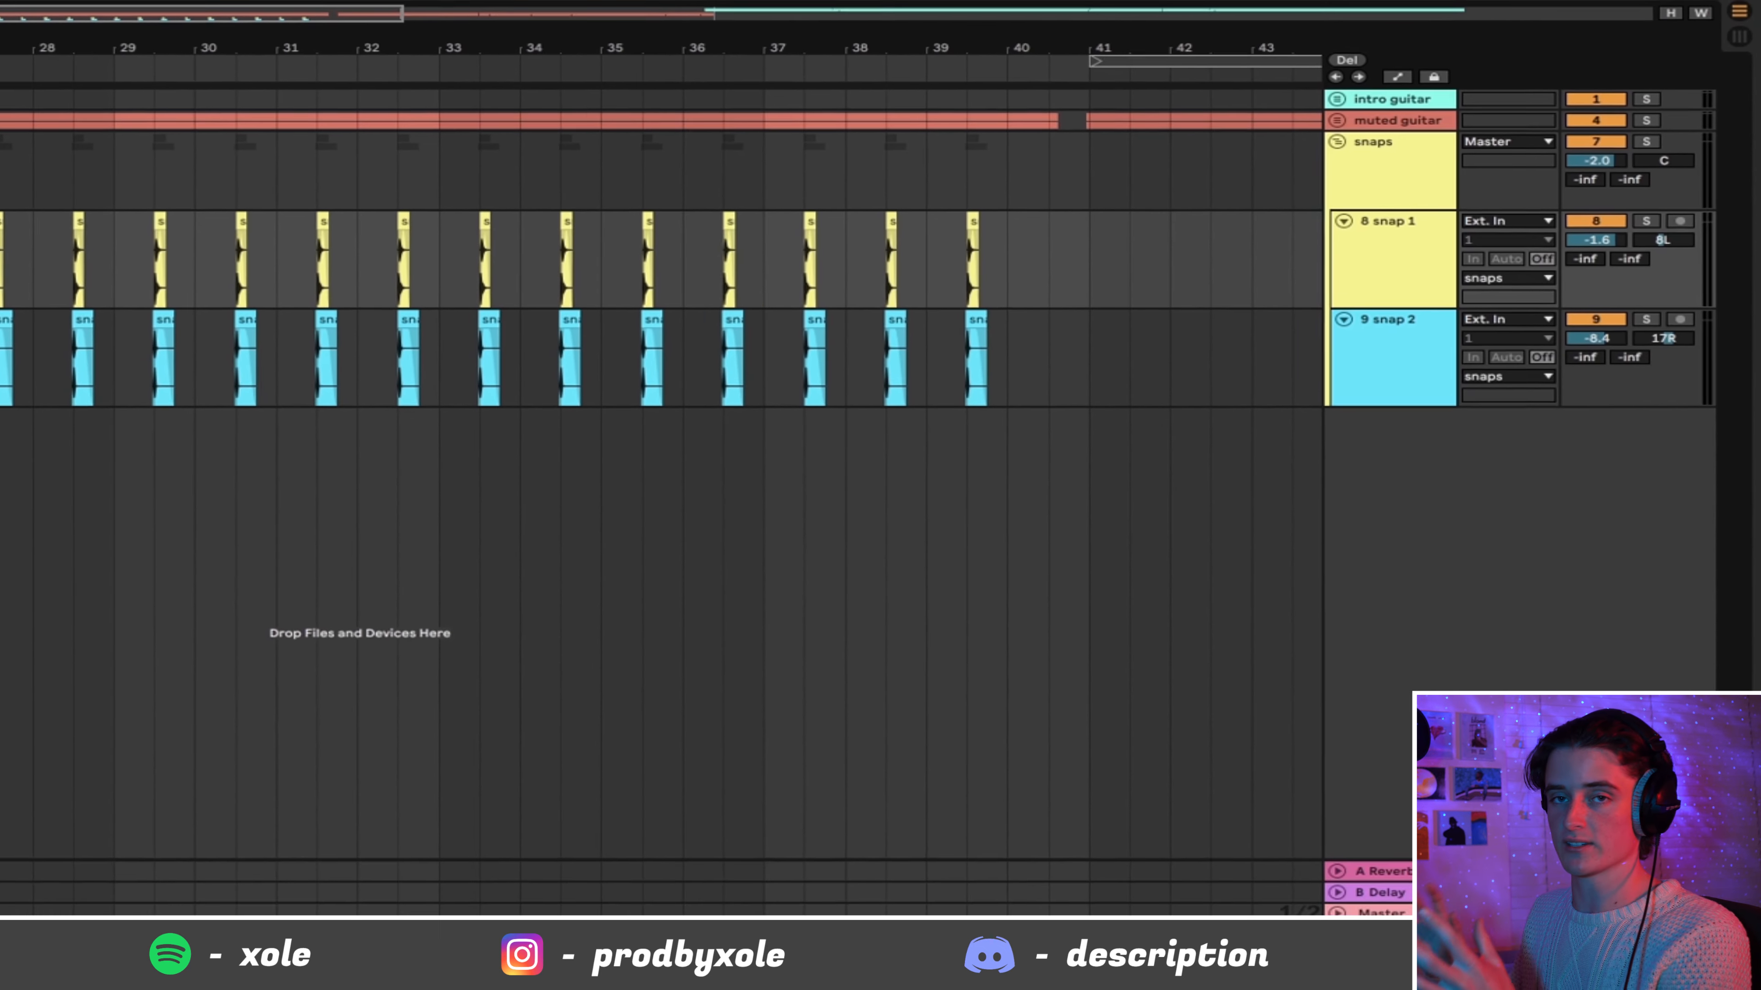
key(space)
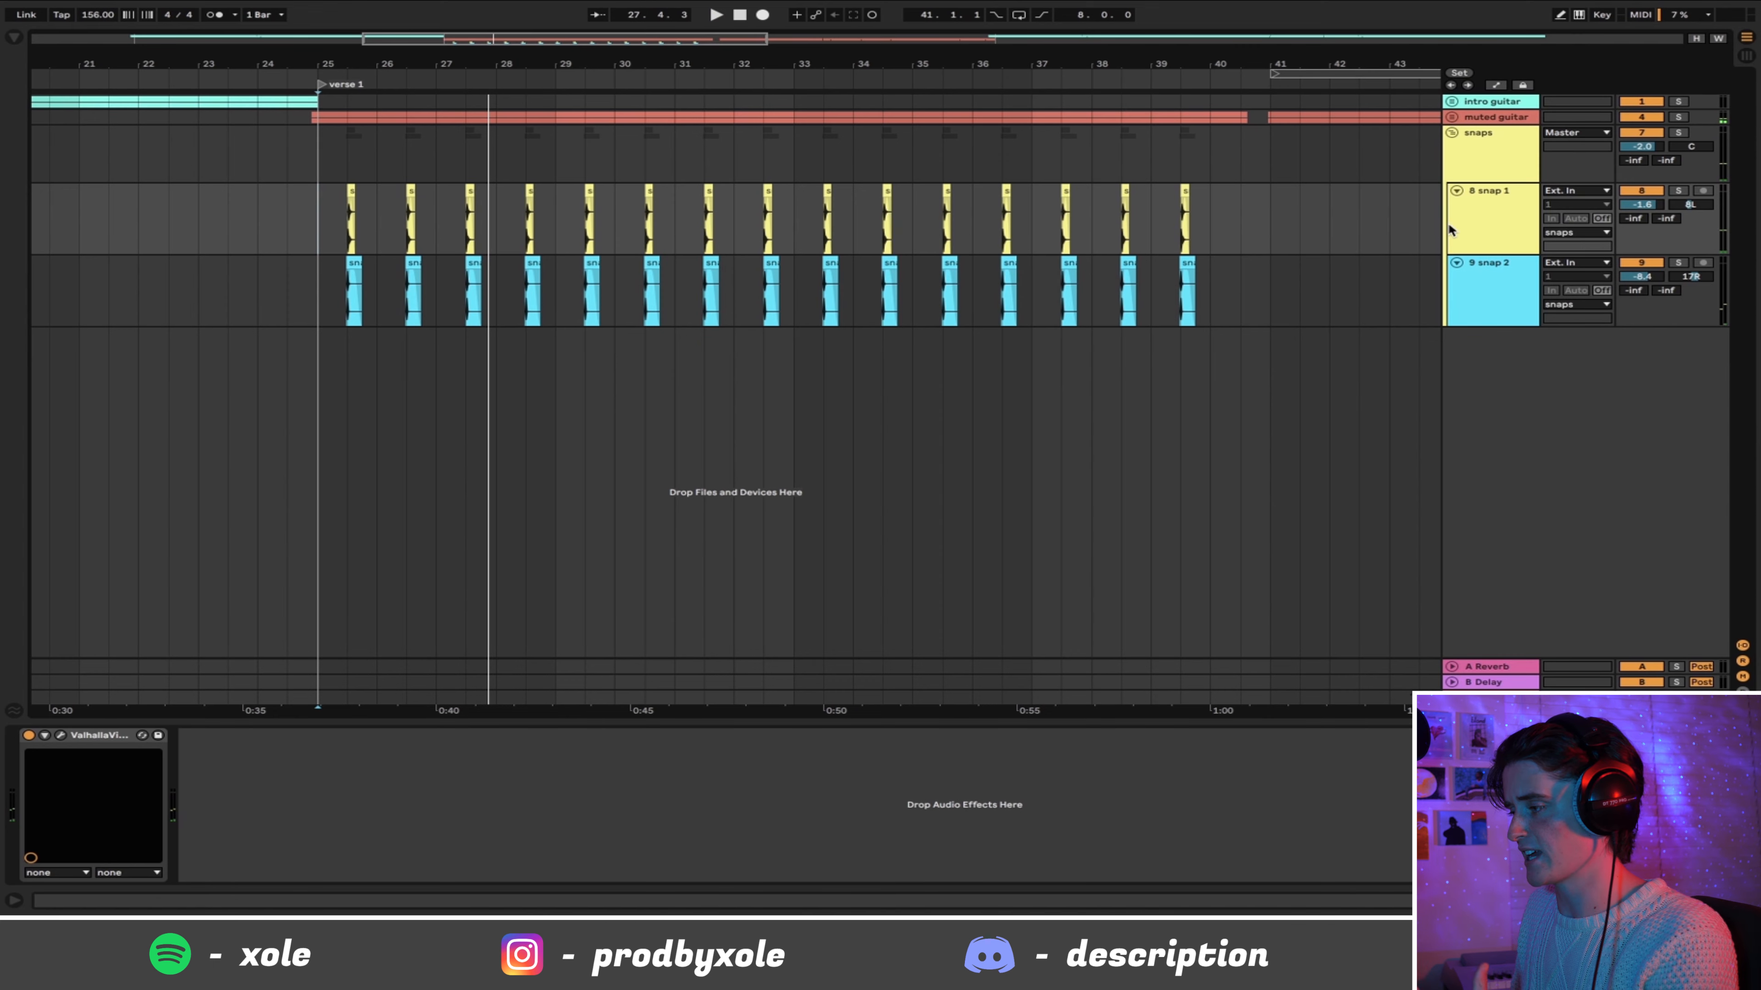
Step: Insert a new audio track below snap 2
click(1468, 281)
right_click(1522, 387)
click(1566, 392)
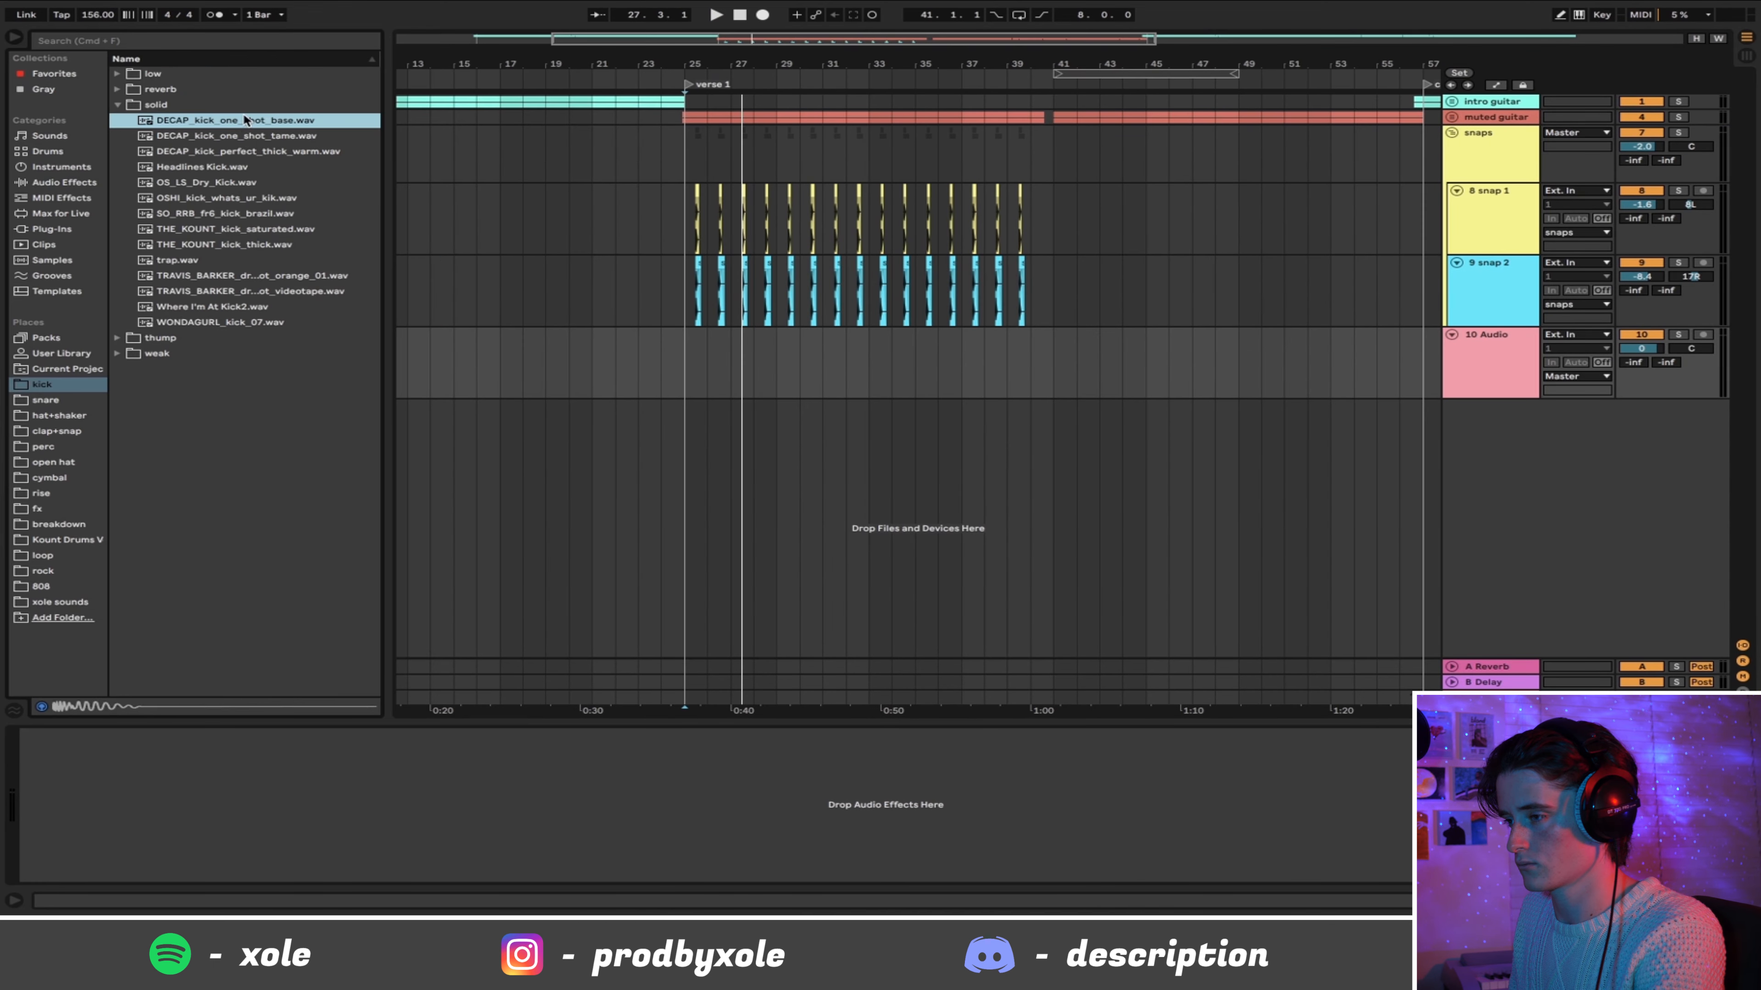
Step: Audition the solid kick samples, place DECAP_kick_one_shot_tame.wav on the new track at the start of verse 1, and play it
click(242, 136)
click(255, 168)
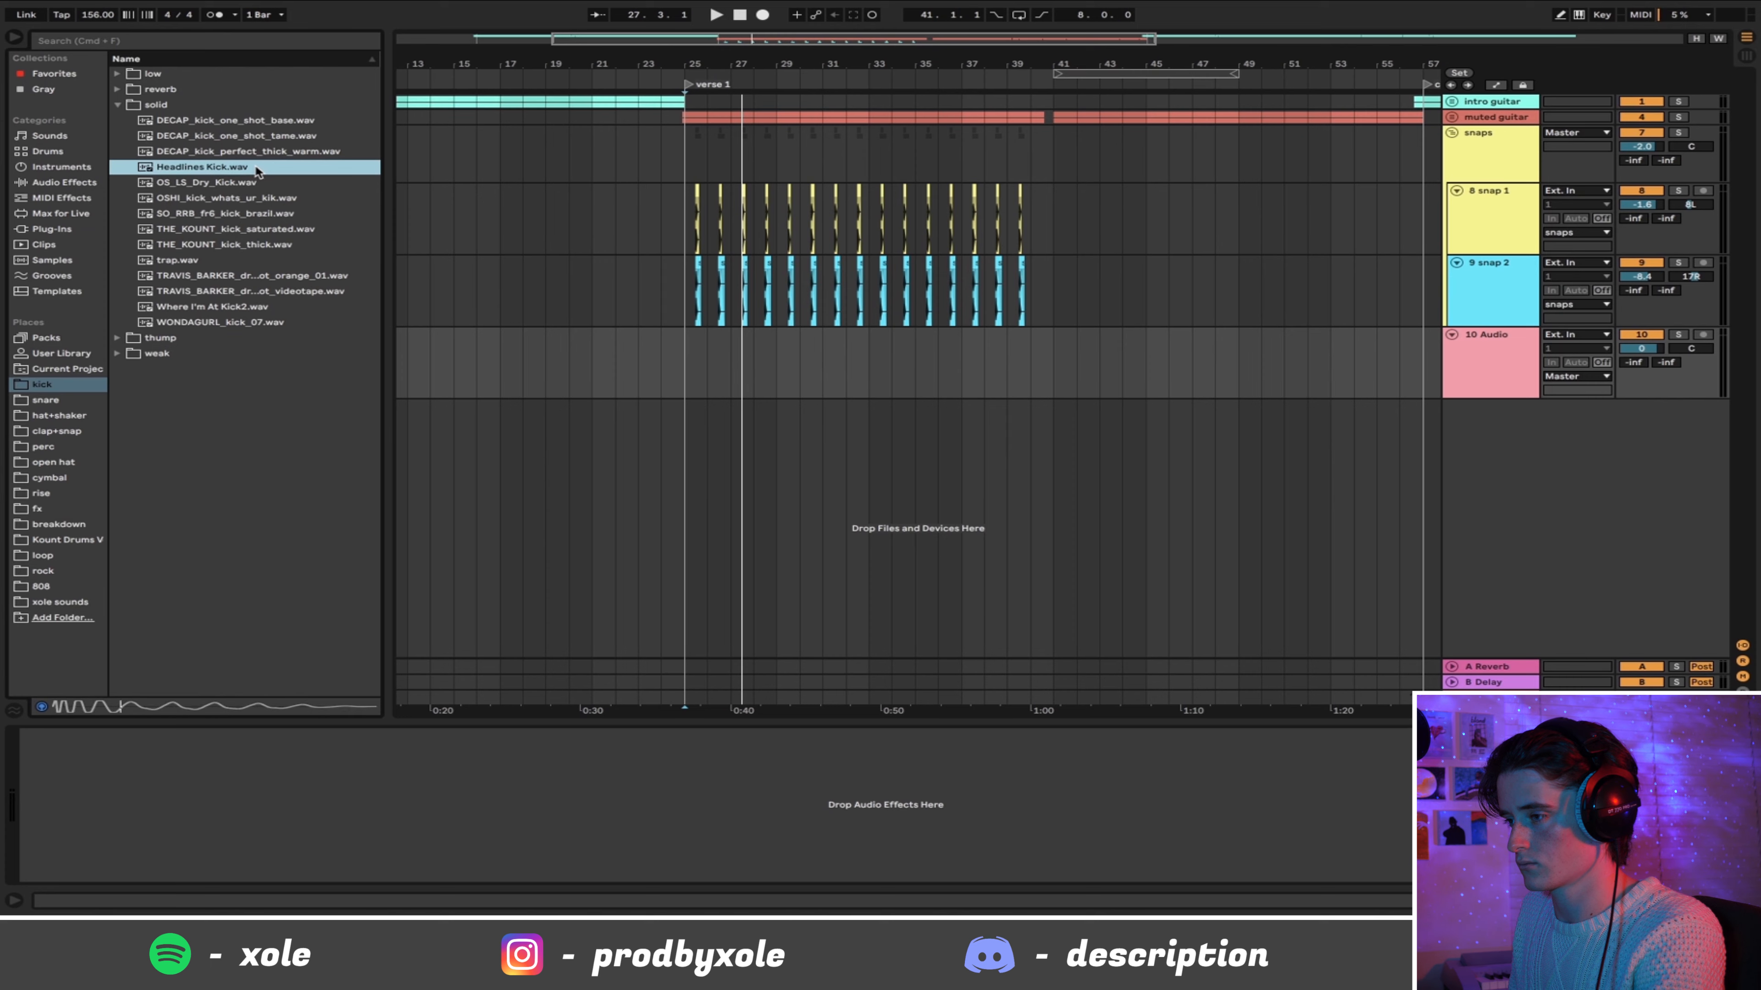
click(255, 150)
click(254, 137)
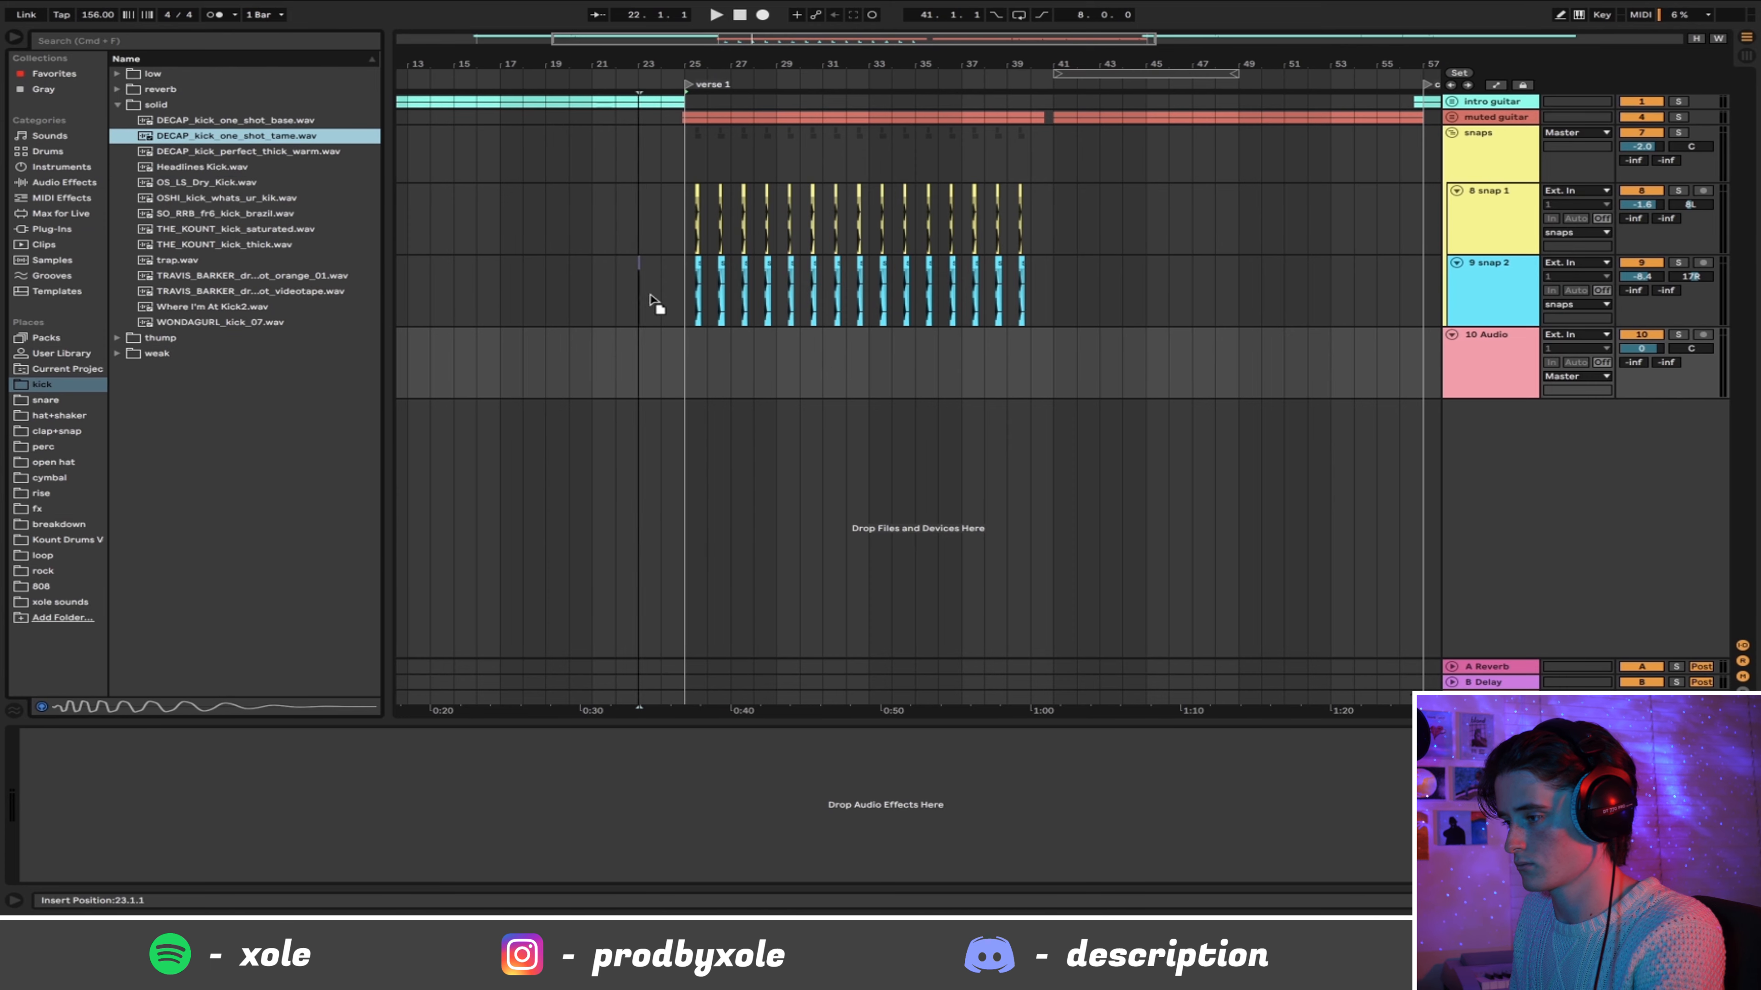
drag(698, 341, 697, 340)
key(space)
drag(689, 64, 607, 199)
key(space)
key(space)
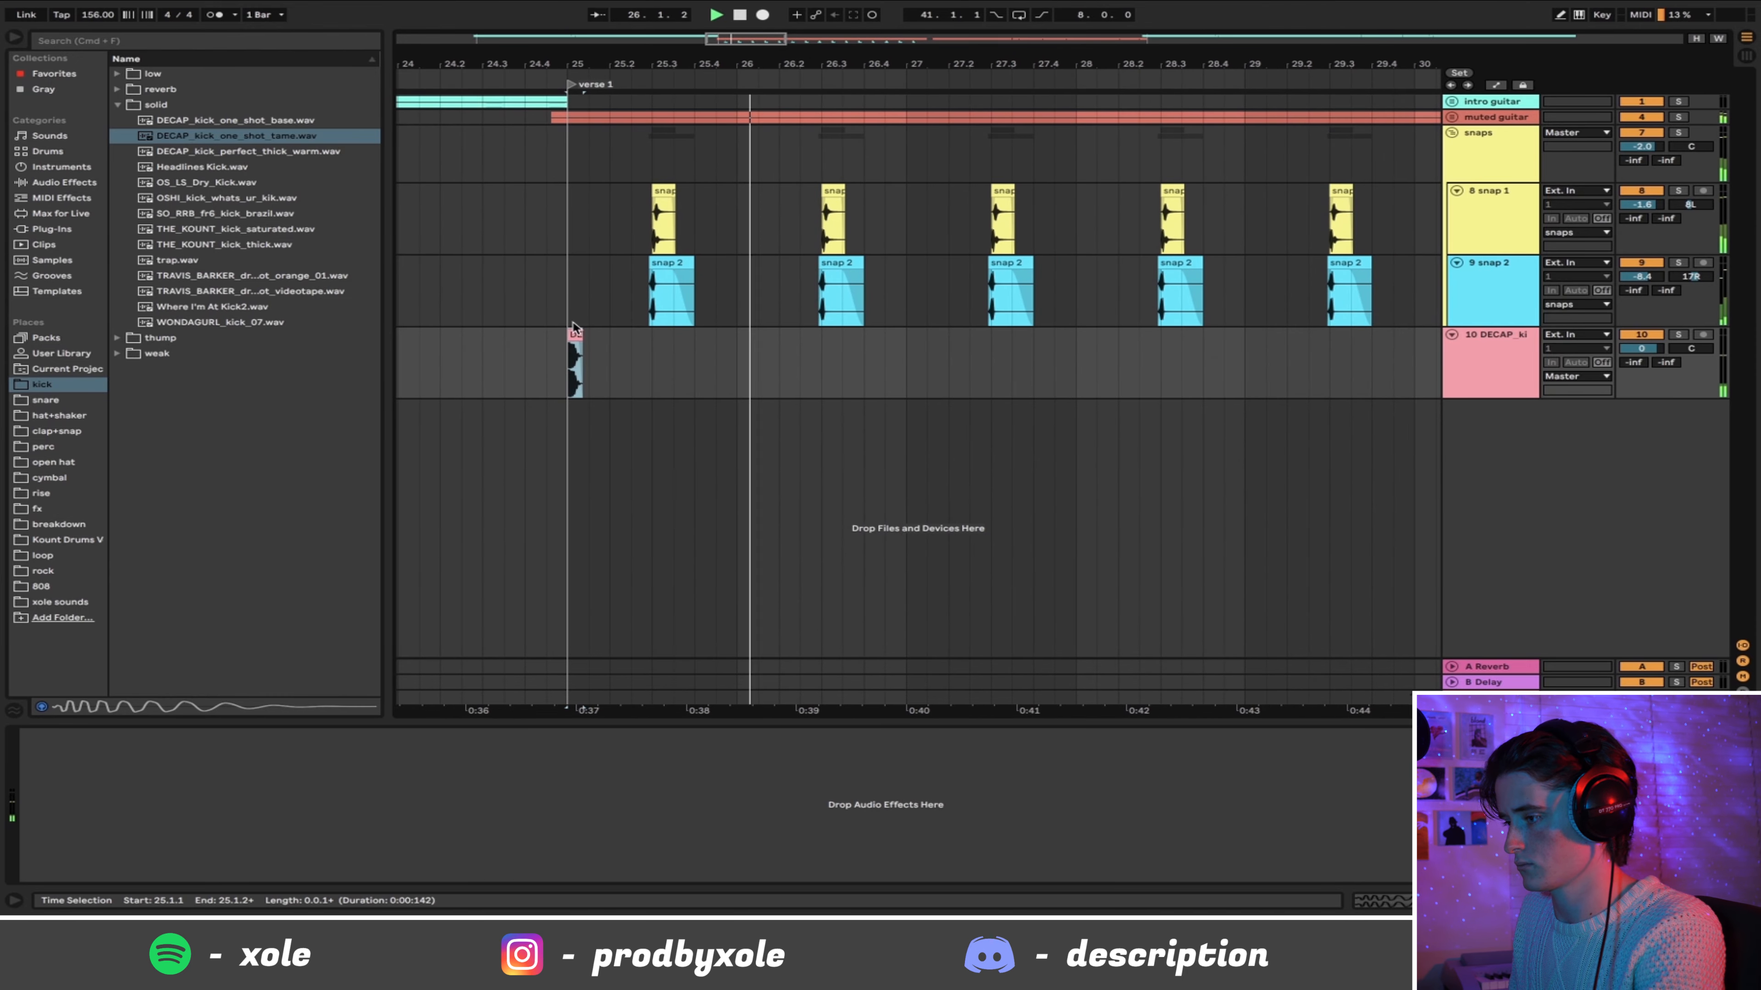
Step: Paste a copy of the kick at bar 27 and play it with the snaps
click(905, 374)
key(super+v)
click(800, 364)
key(space)
key(space)
Step: Copy the bar 27 kick to an eighth note before bar 27
drag(890, 64, 893, 173)
click(937, 332)
key(super+c)
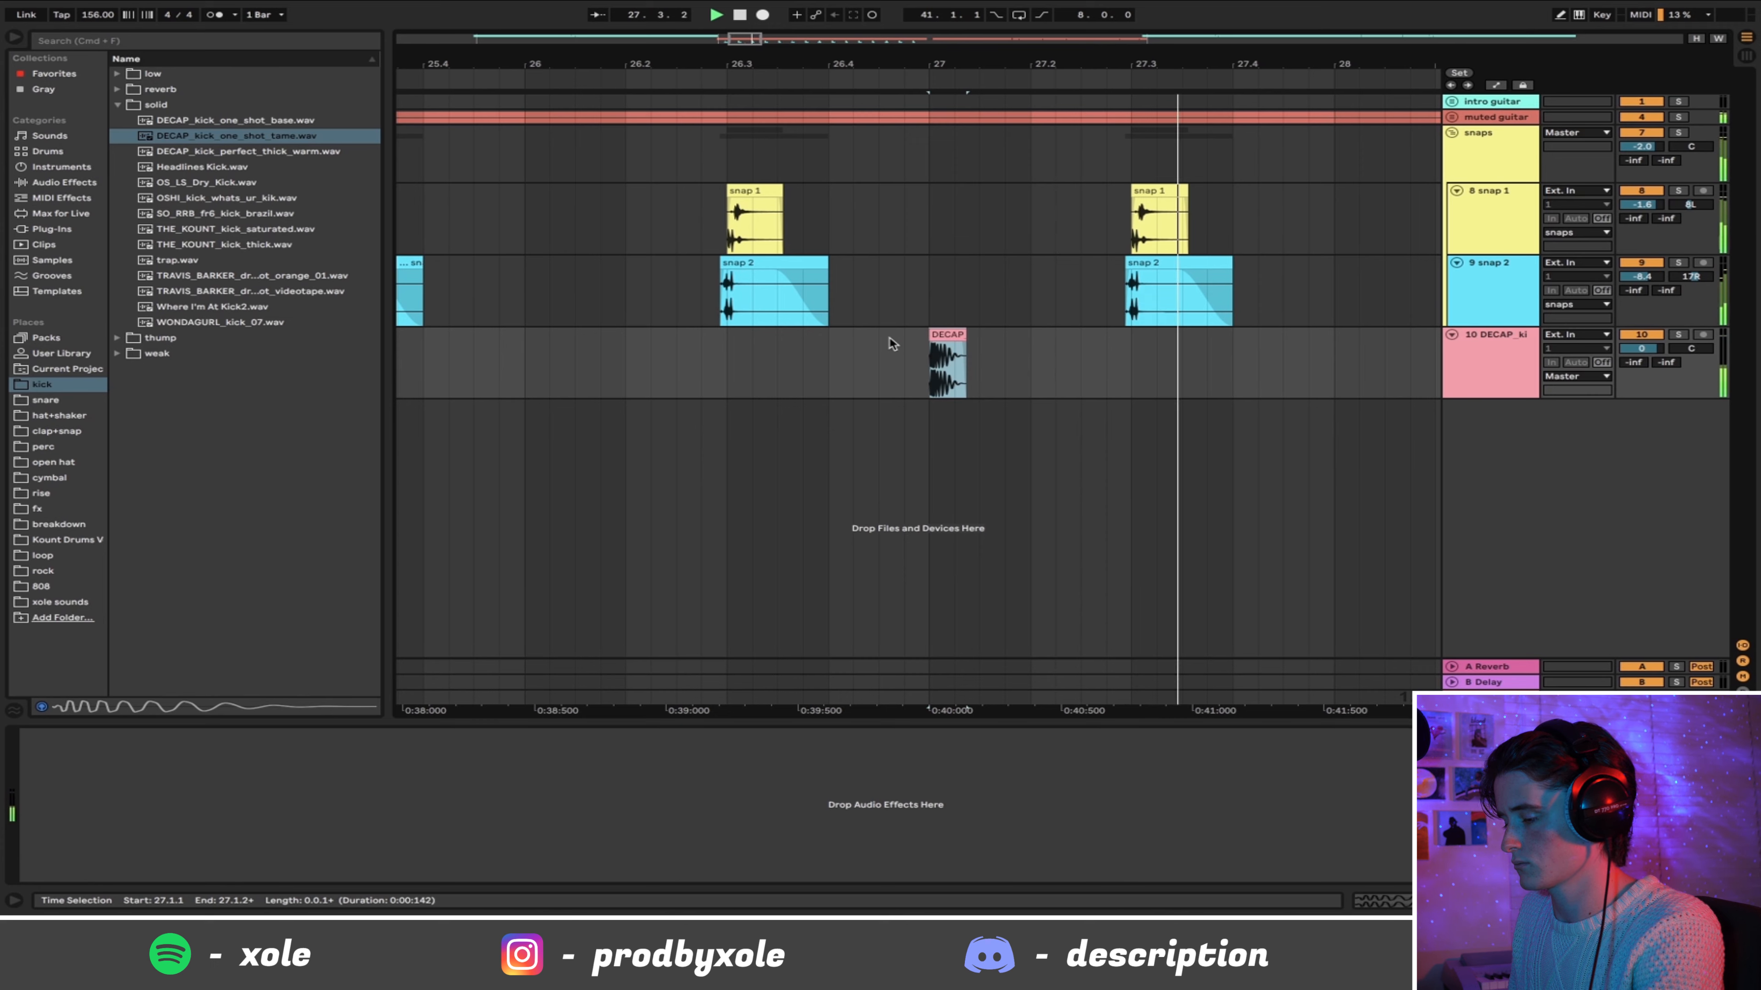
click(876, 351)
key(super+v)
Step: Lower the clip gain of the copied kick just before bar 27 and play the result
double_click(893, 336)
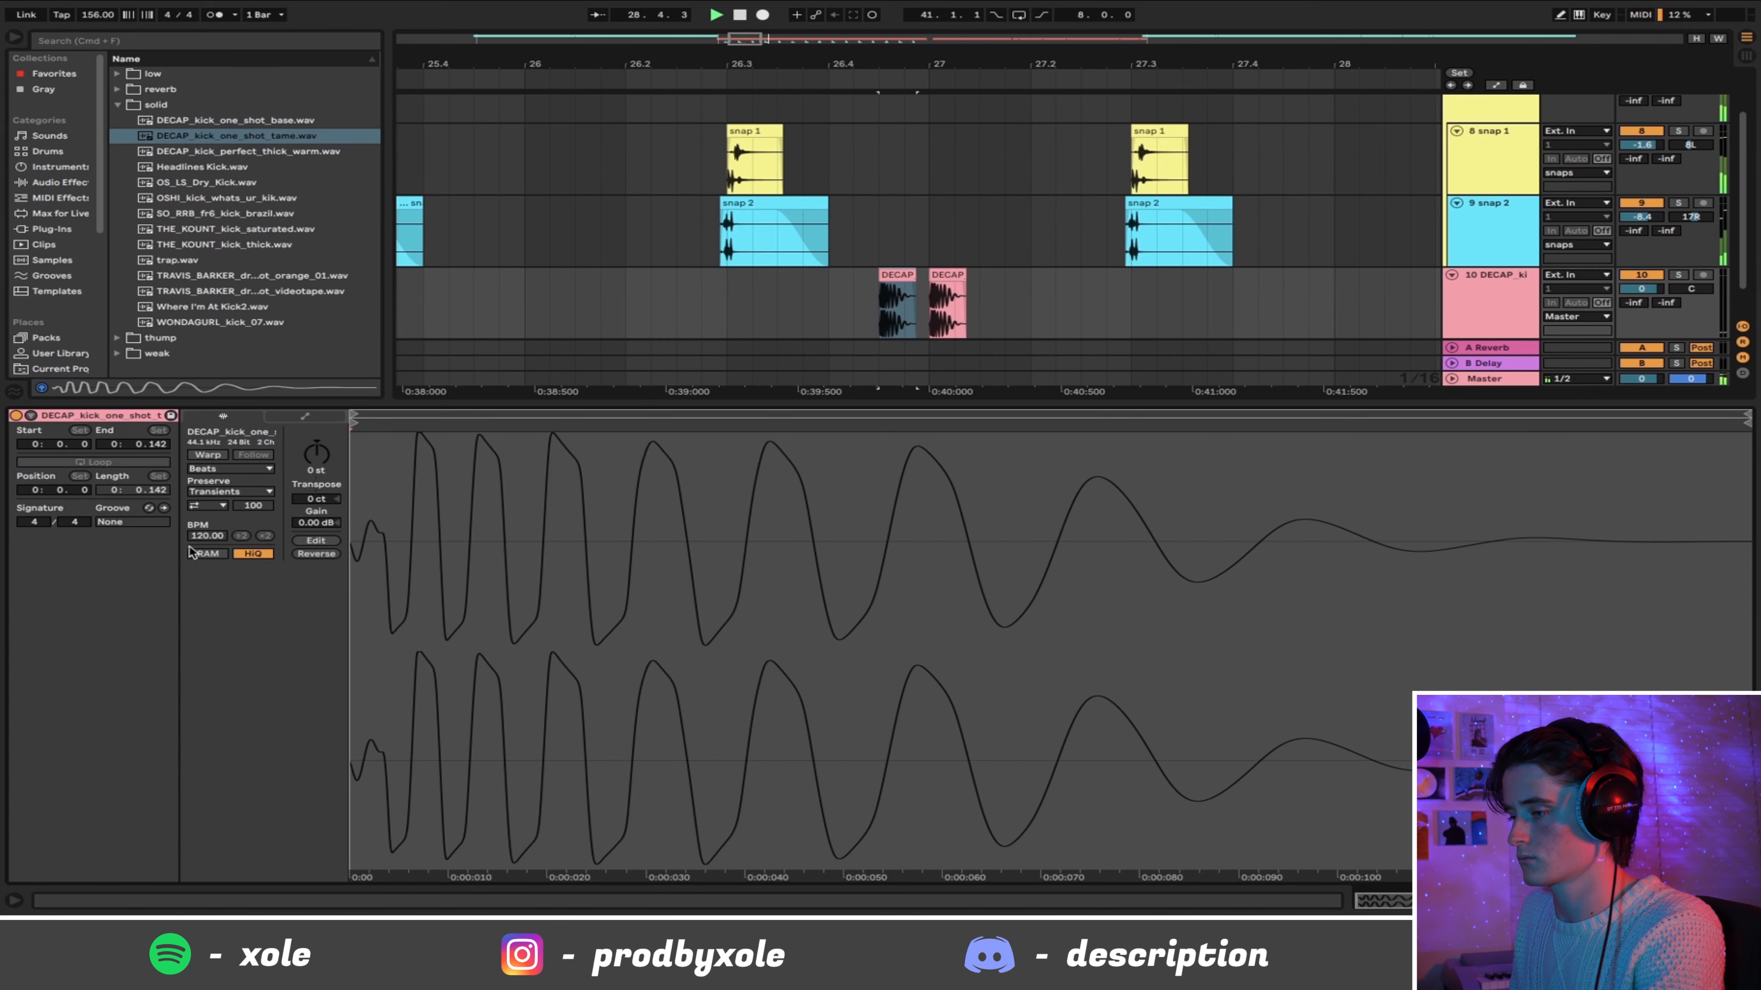
drag(309, 529, 309, 575)
click(602, 299)
key(space)
key(space)
mouse_move(929, 64)
mouse_down()
mouse_move(878, 8)
mouse_move(739, 1)
mouse_up()
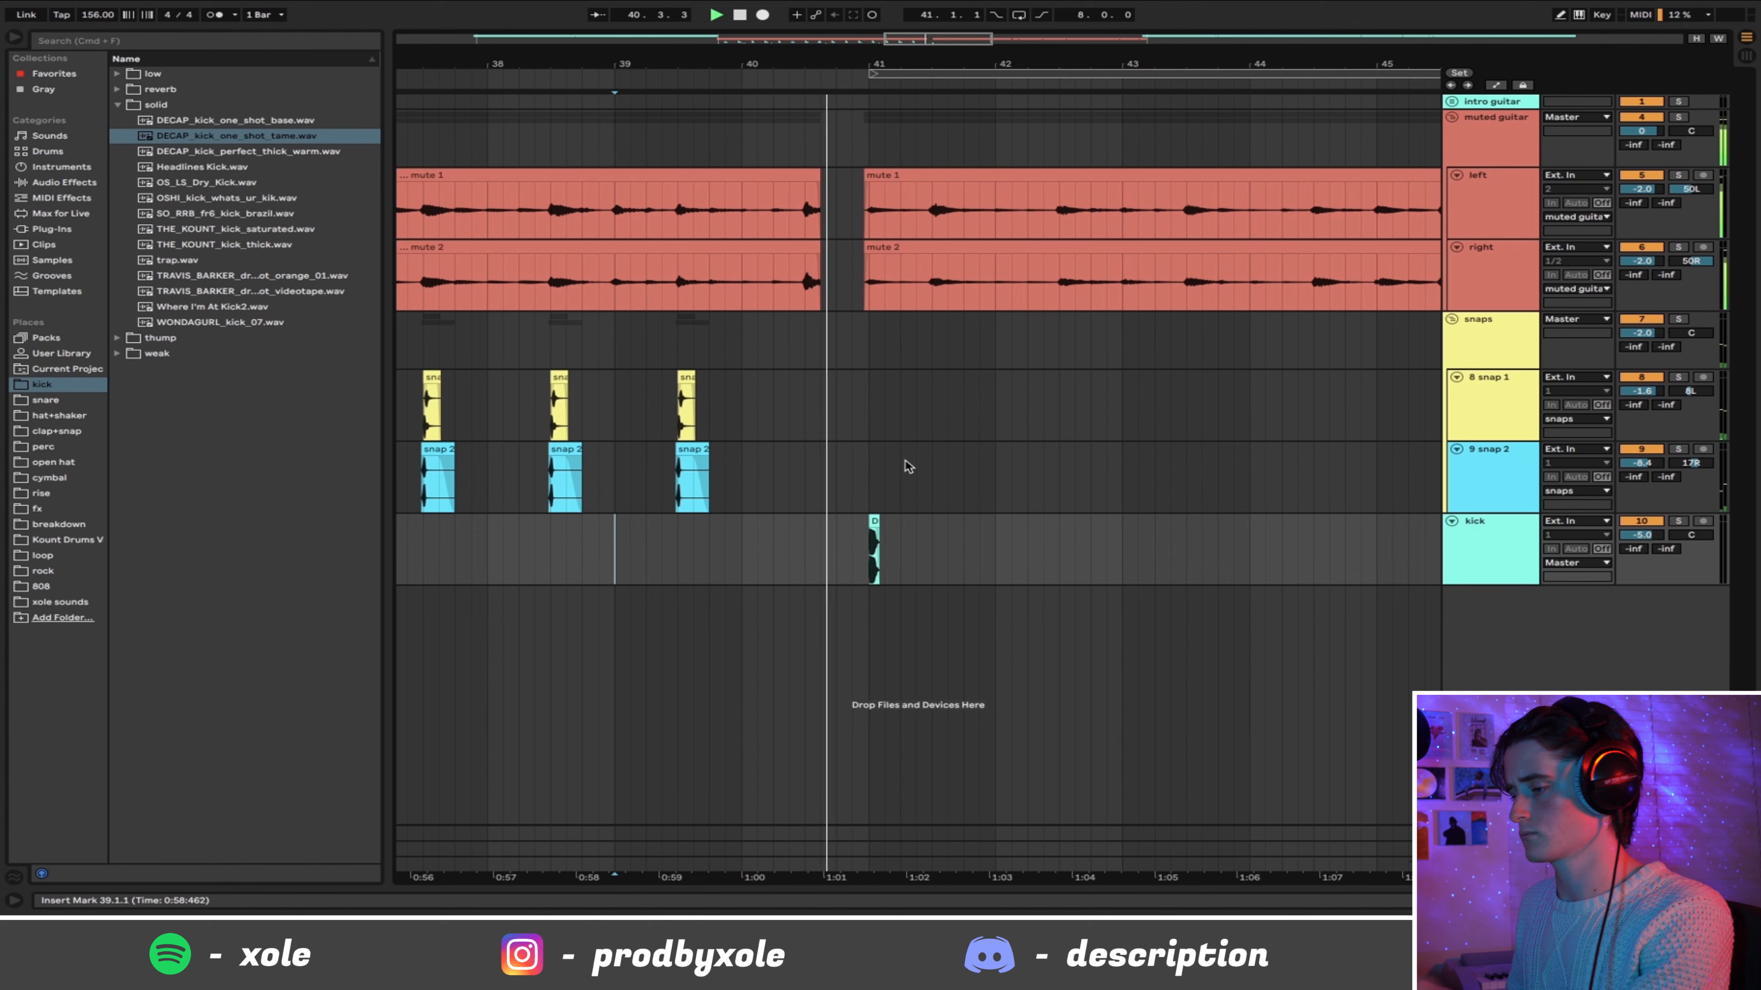
Step: Highlight the gap before bar 41 across the snap and kick tracks, and the kick track from 41.1.1 to 43.2.1
drag(814, 392, 875, 539)
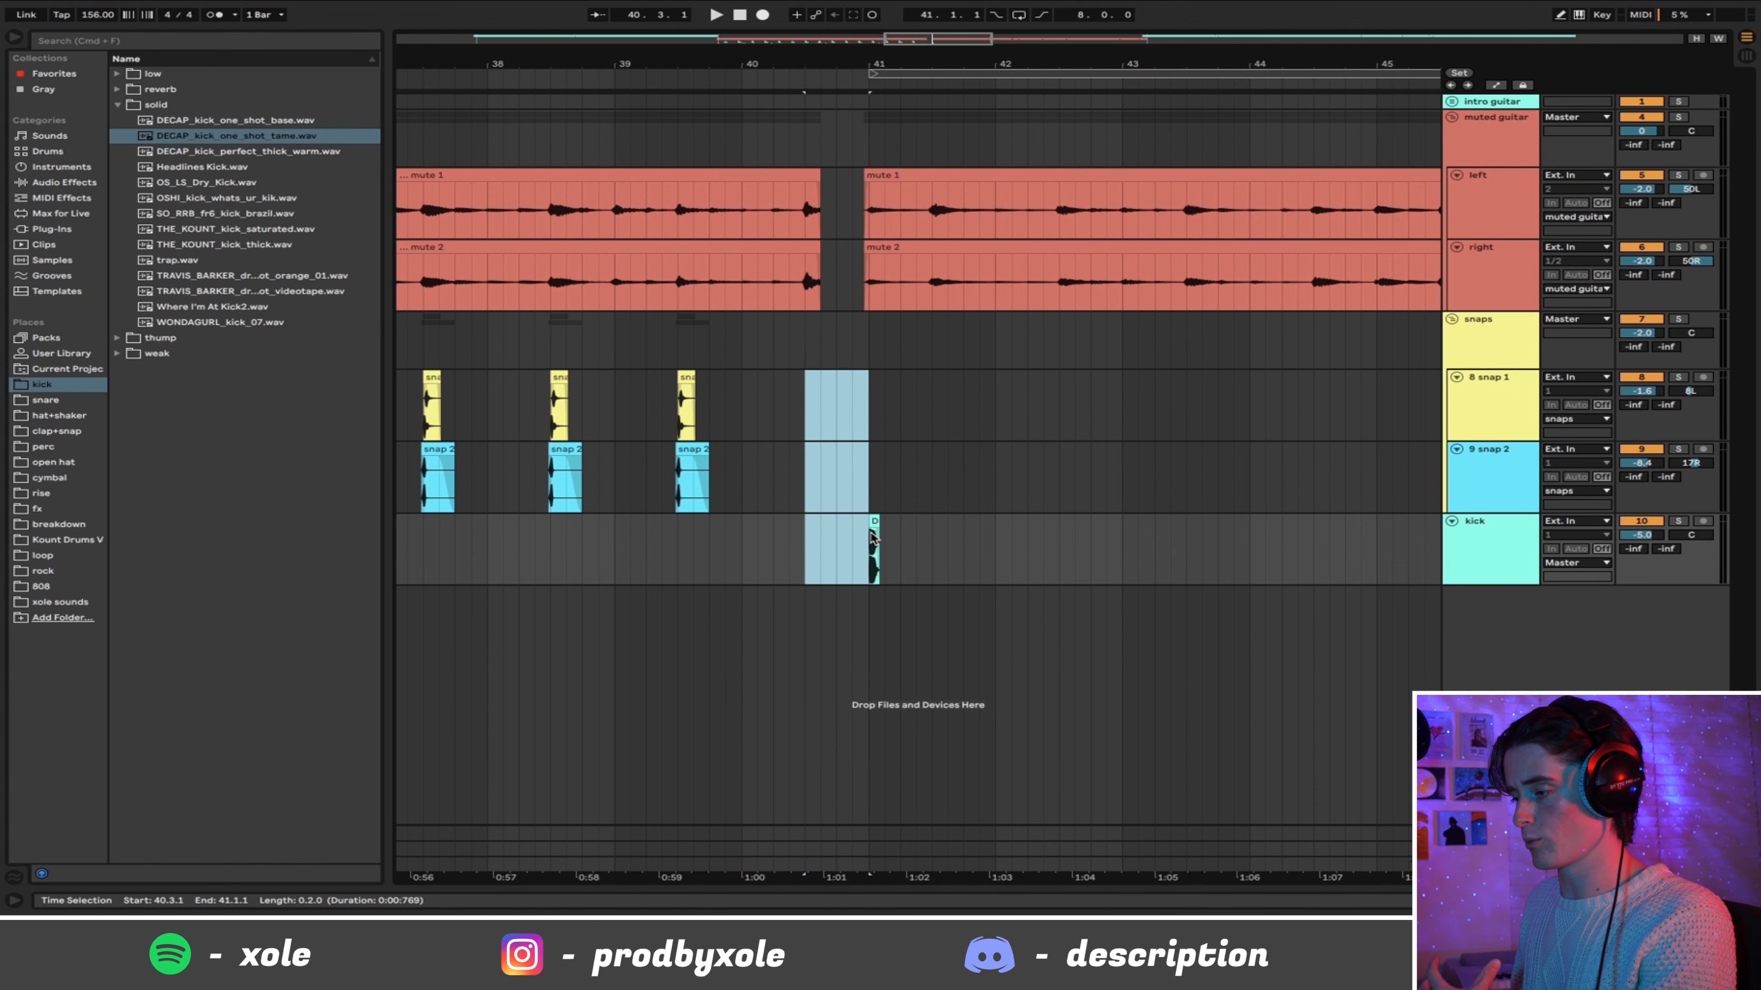
click(873, 542)
drag(873, 559, 1154, 558)
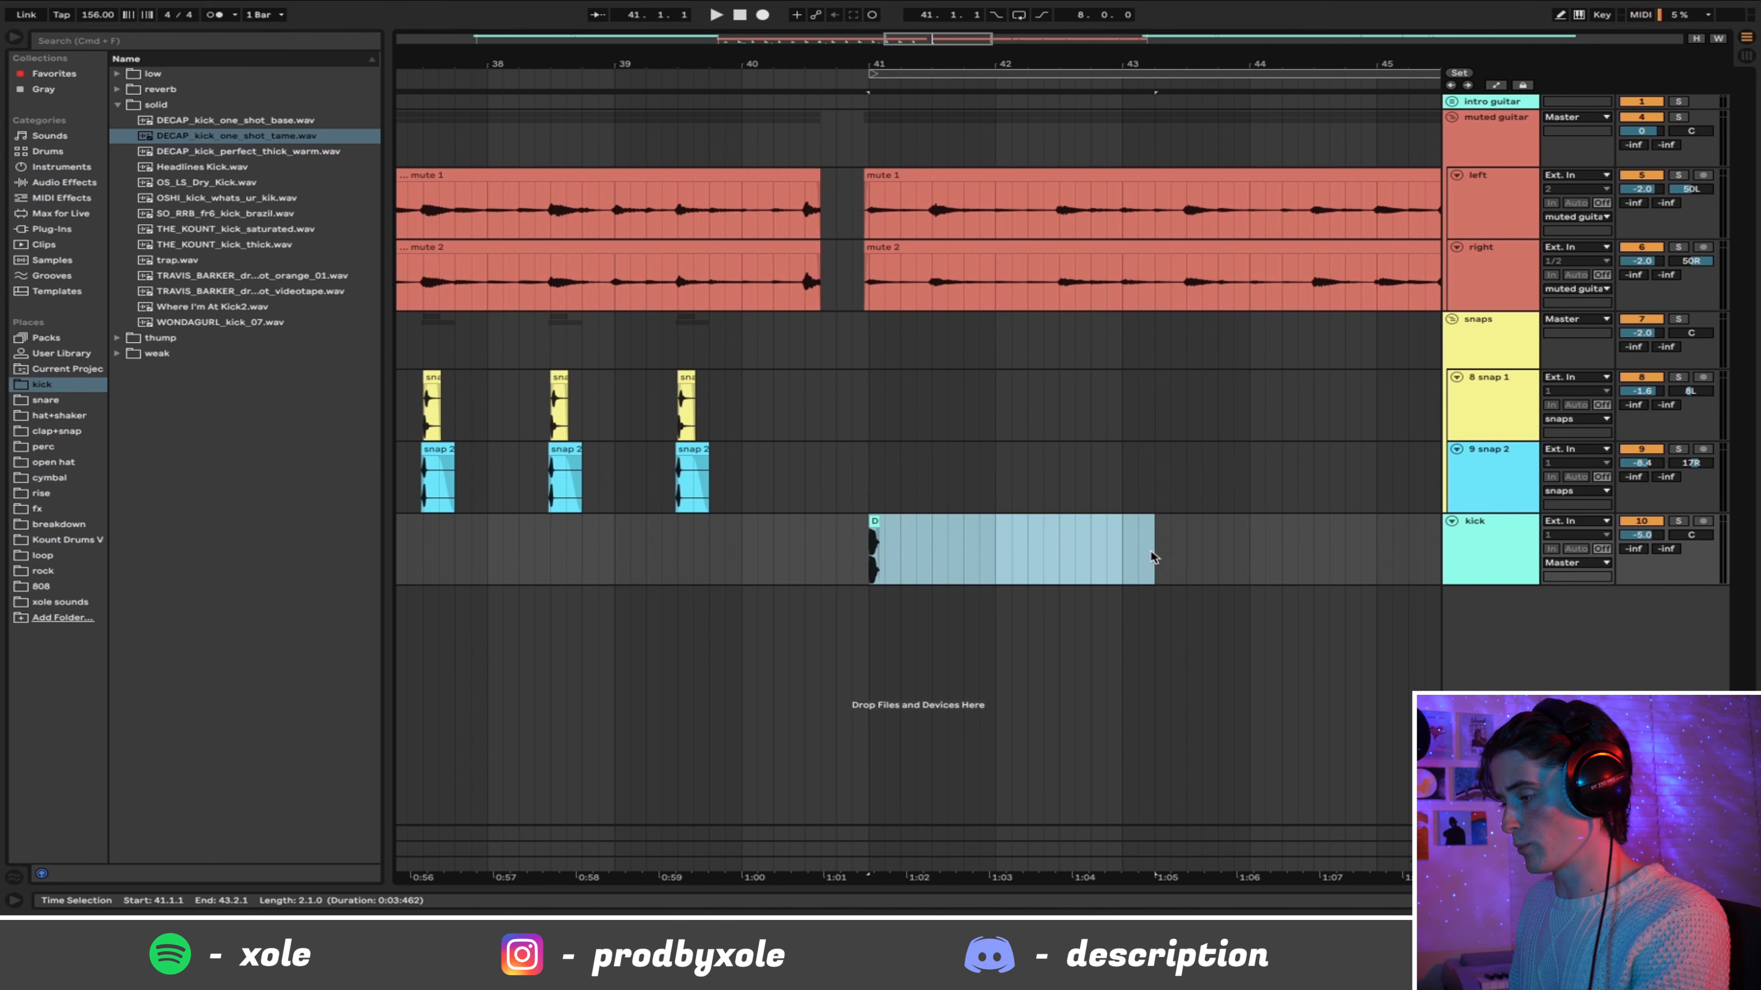
Step: Insert a new audio track below the kick track and open the snare sample folder
right_click(1479, 614)
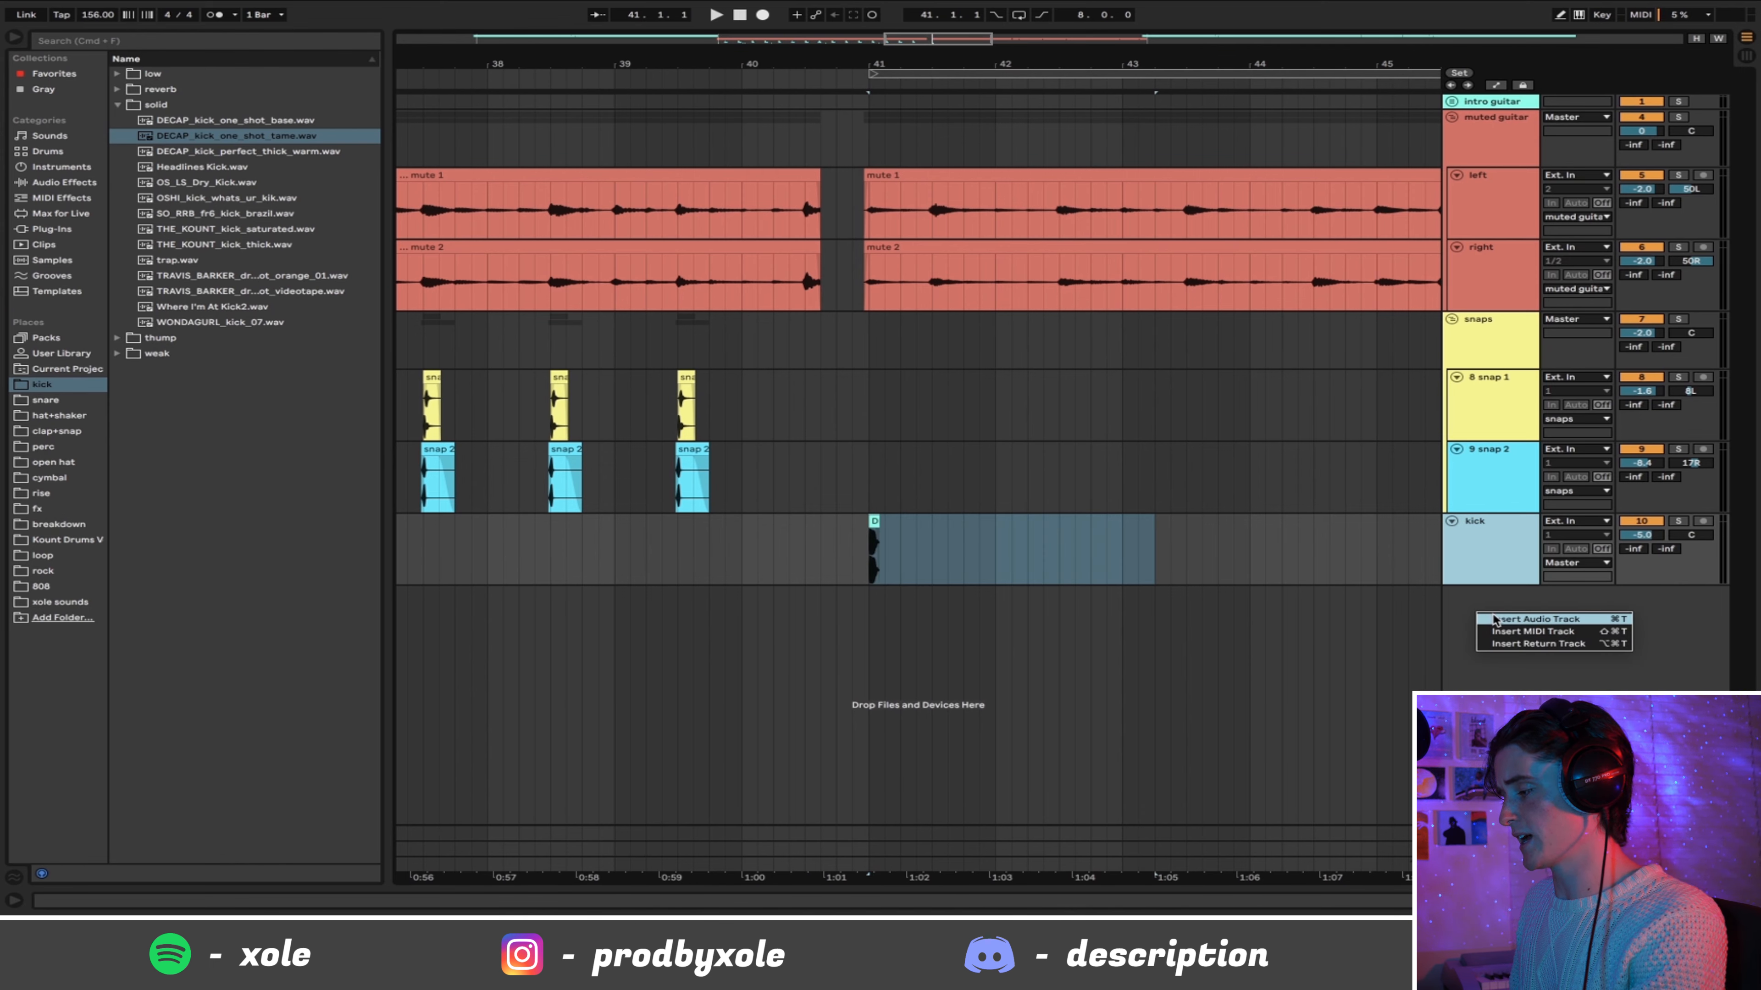
click(1495, 619)
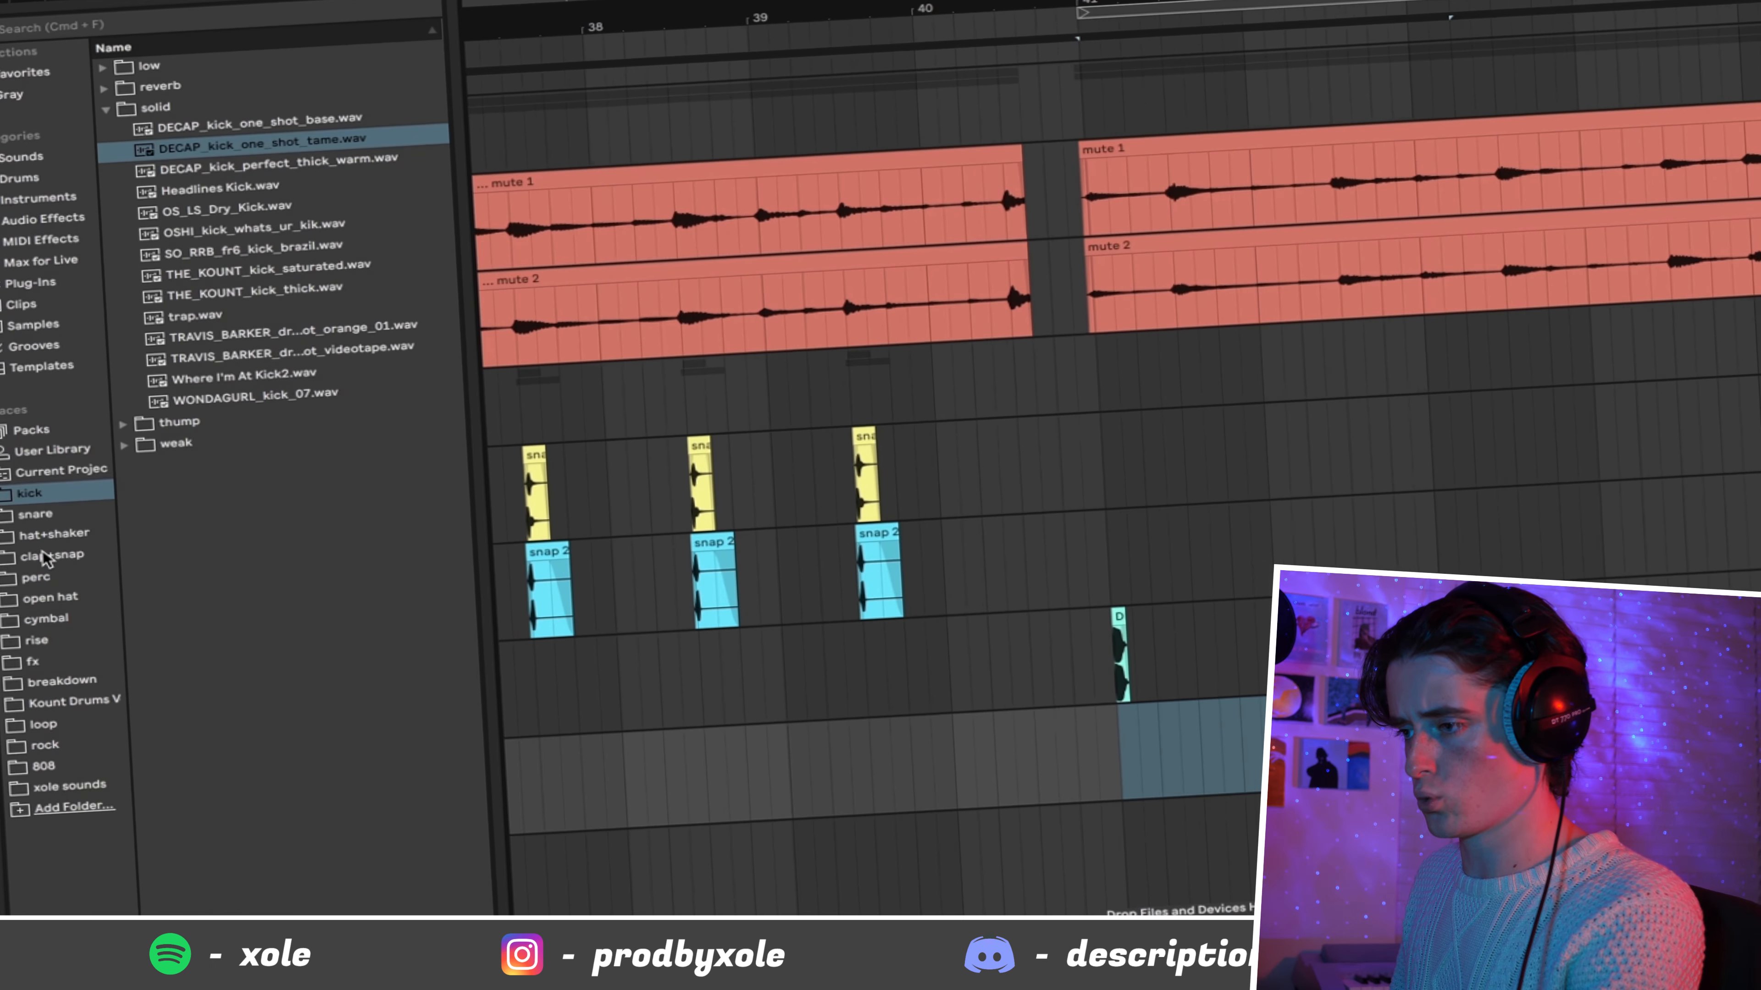
click(34, 514)
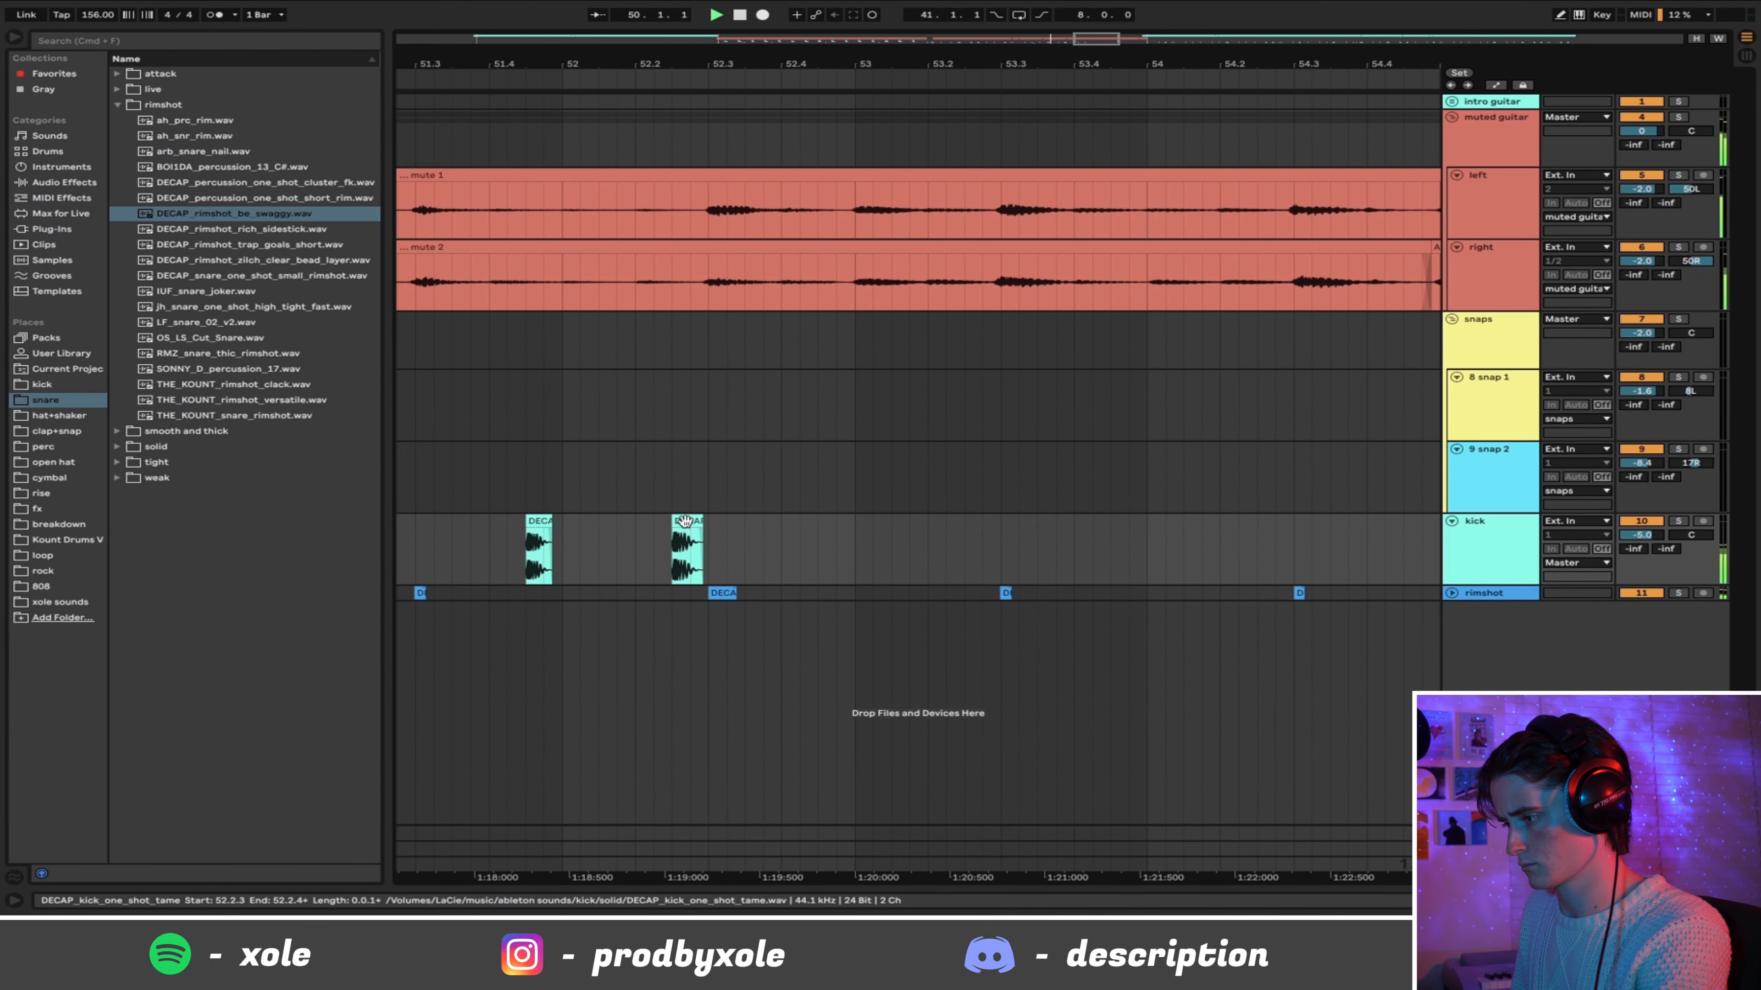
Step: Select the kick clip at 52.2.3 and examine the kick and rimshot pattern up to the chorus during playback
mouse_move(685, 521)
mouse_down()
mouse_move(610, 522)
mouse_move(681, 537)
mouse_up()
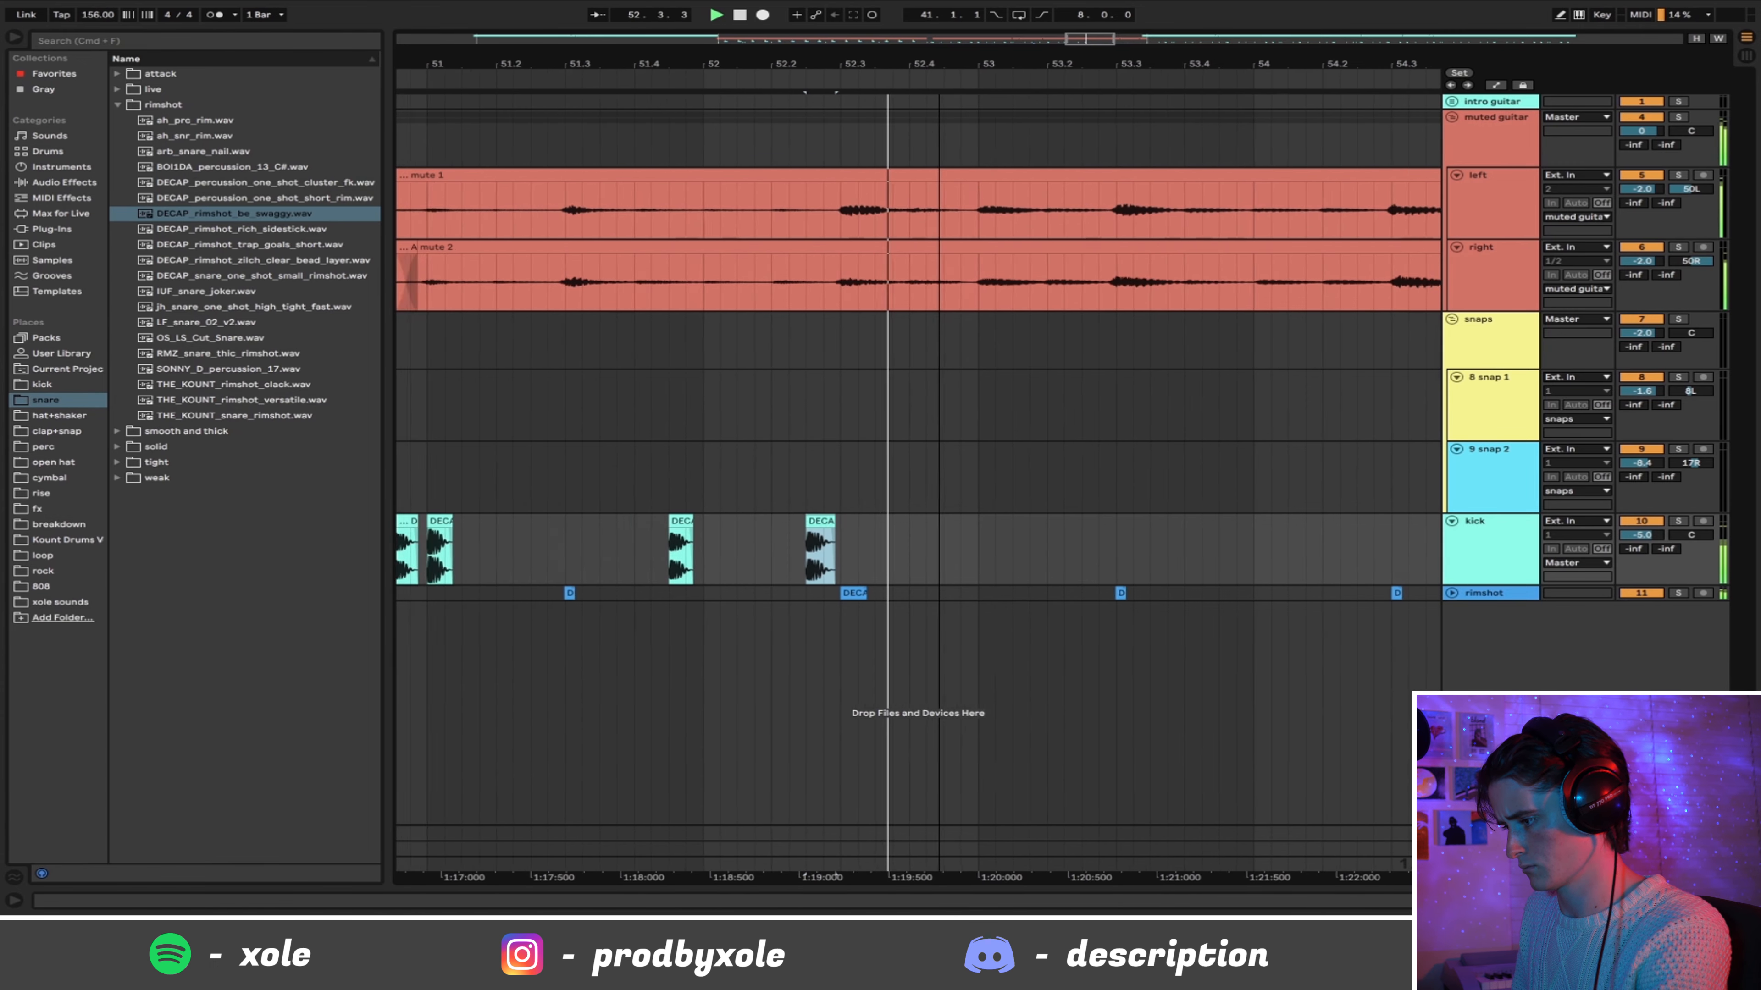
drag(939, 64, 941, 28)
drag(1116, 63, 1116, 79)
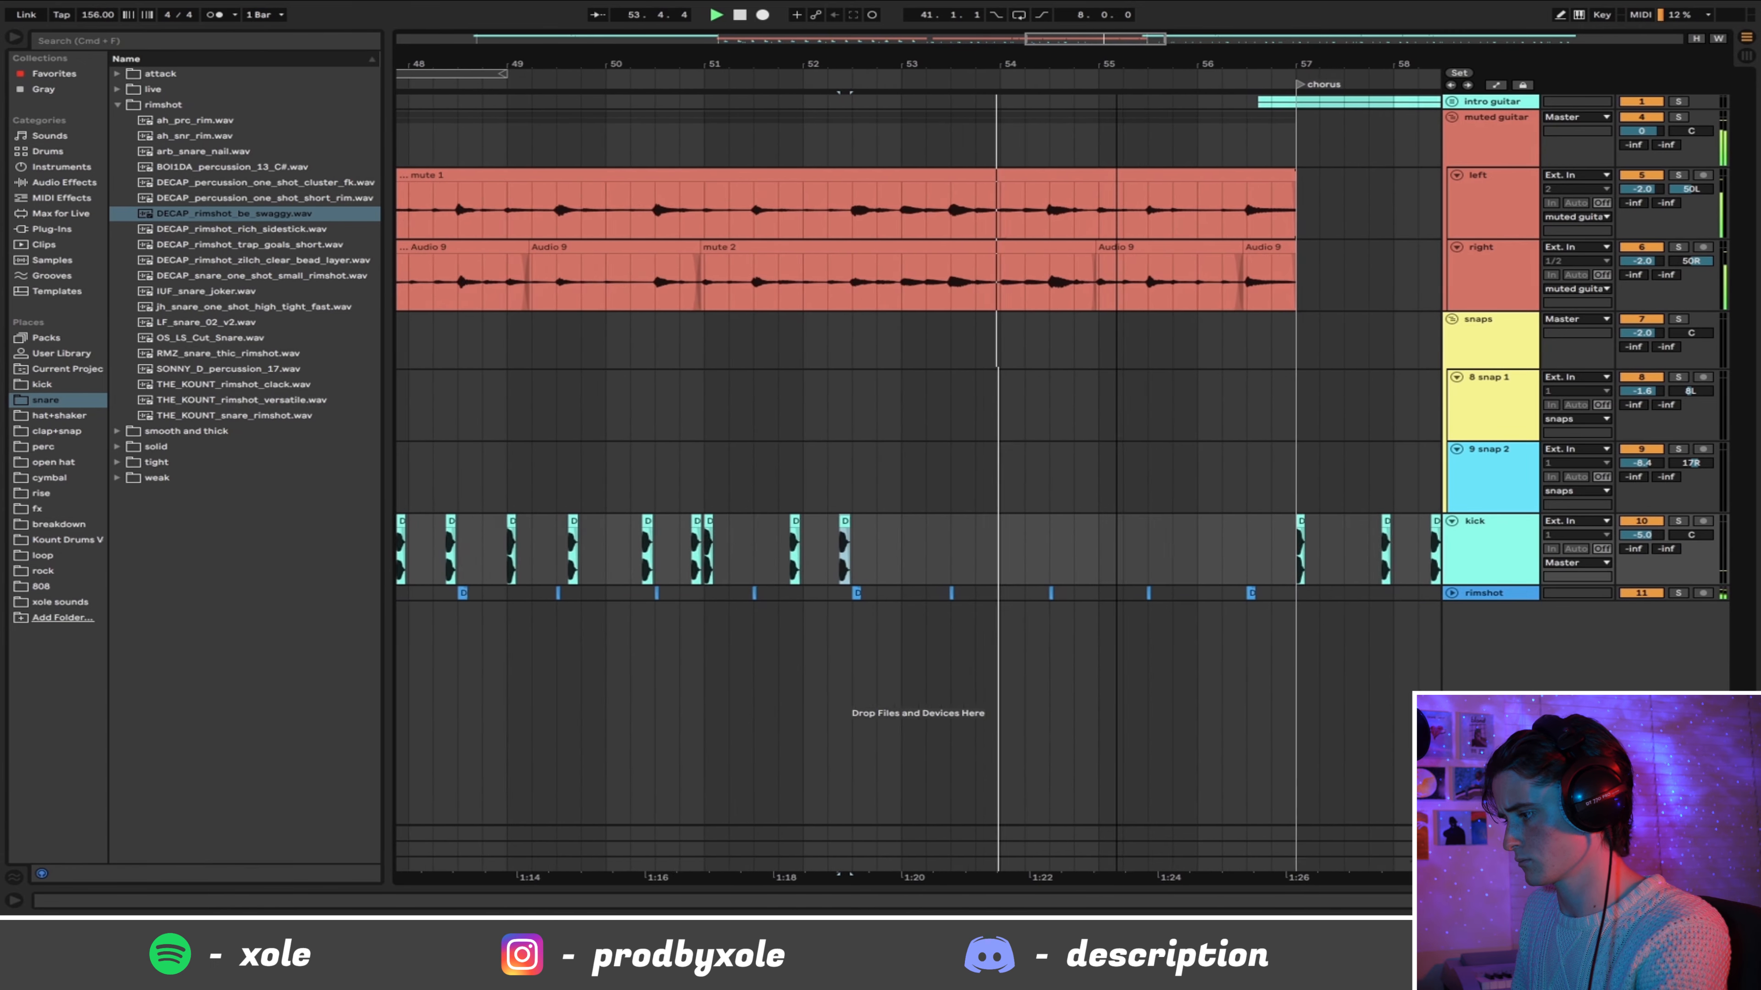
Step: Insert a MIDI track below the rimshot track and load Simpler on it
right_click(1523, 647)
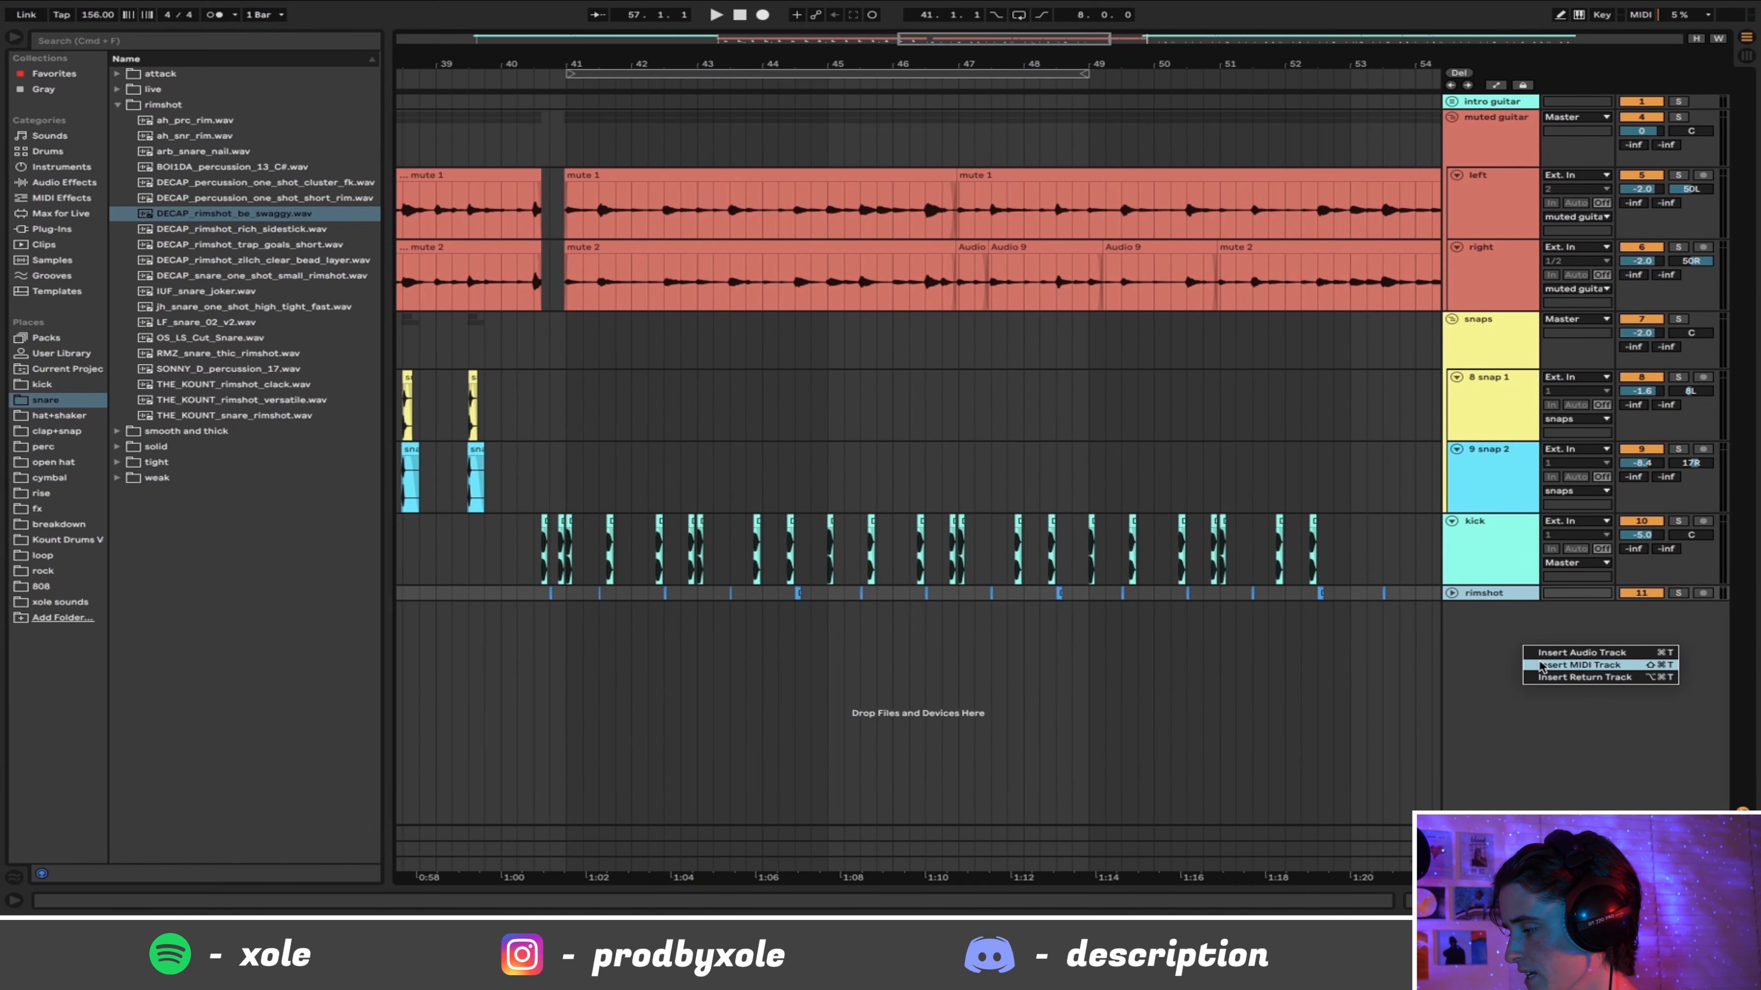
click(1542, 666)
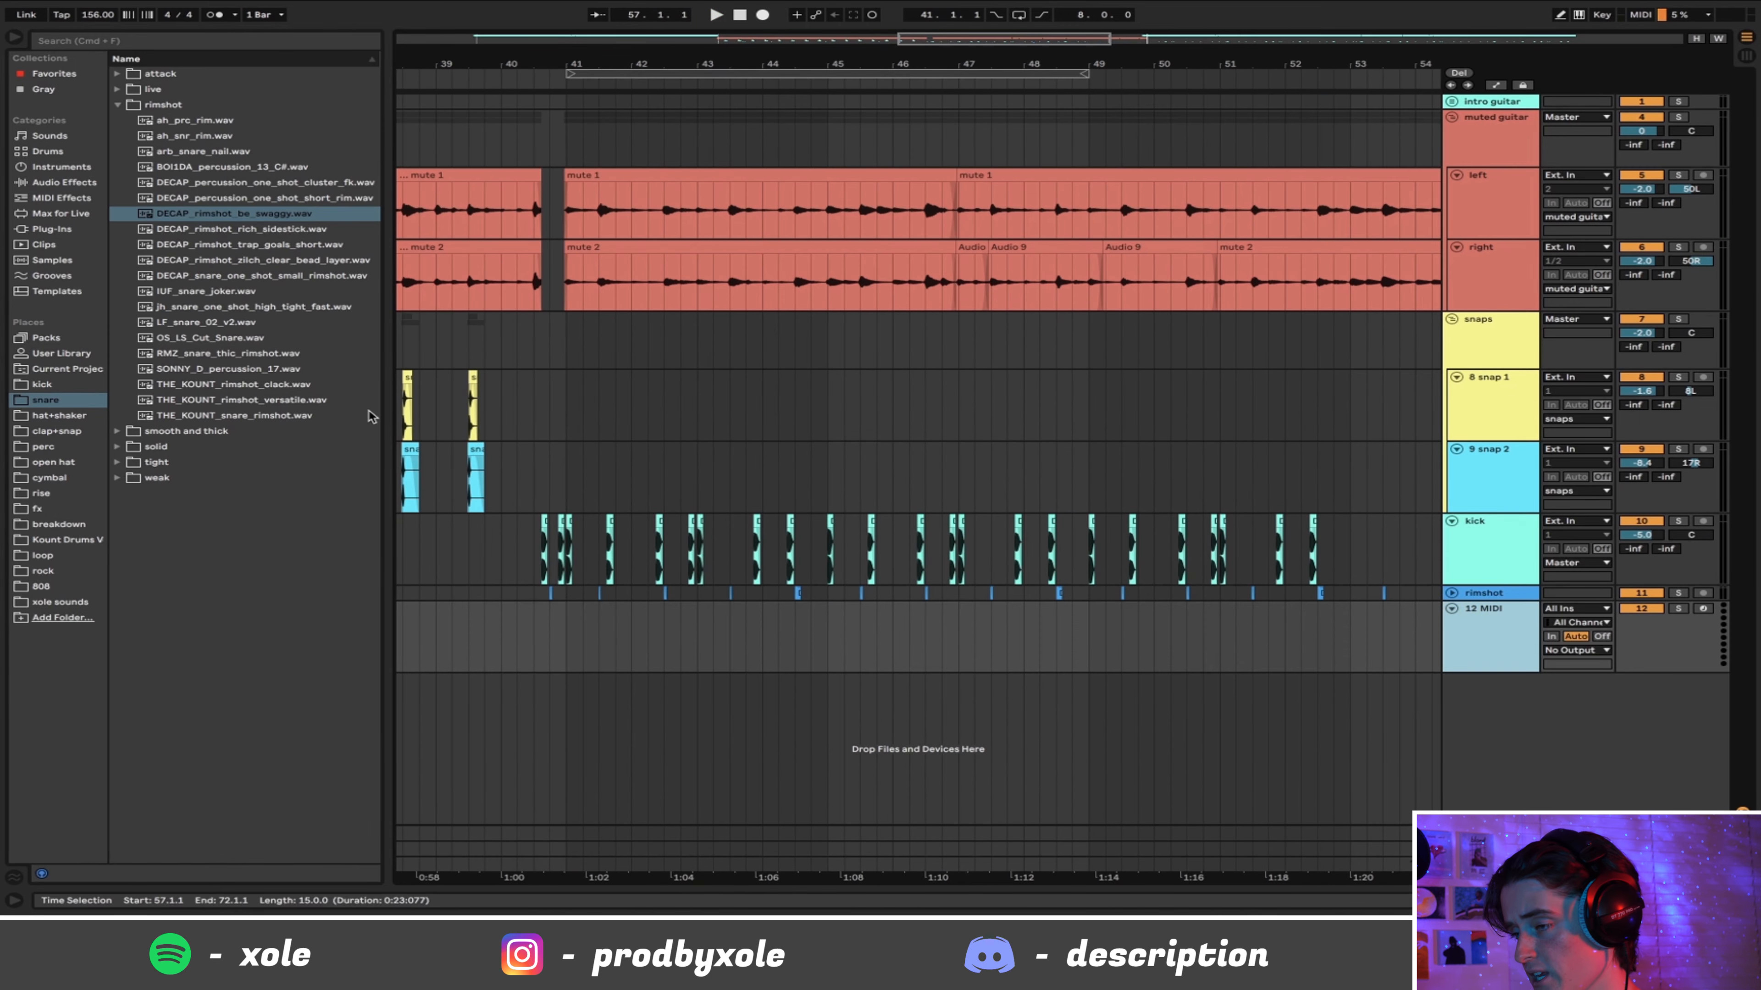
click(55, 168)
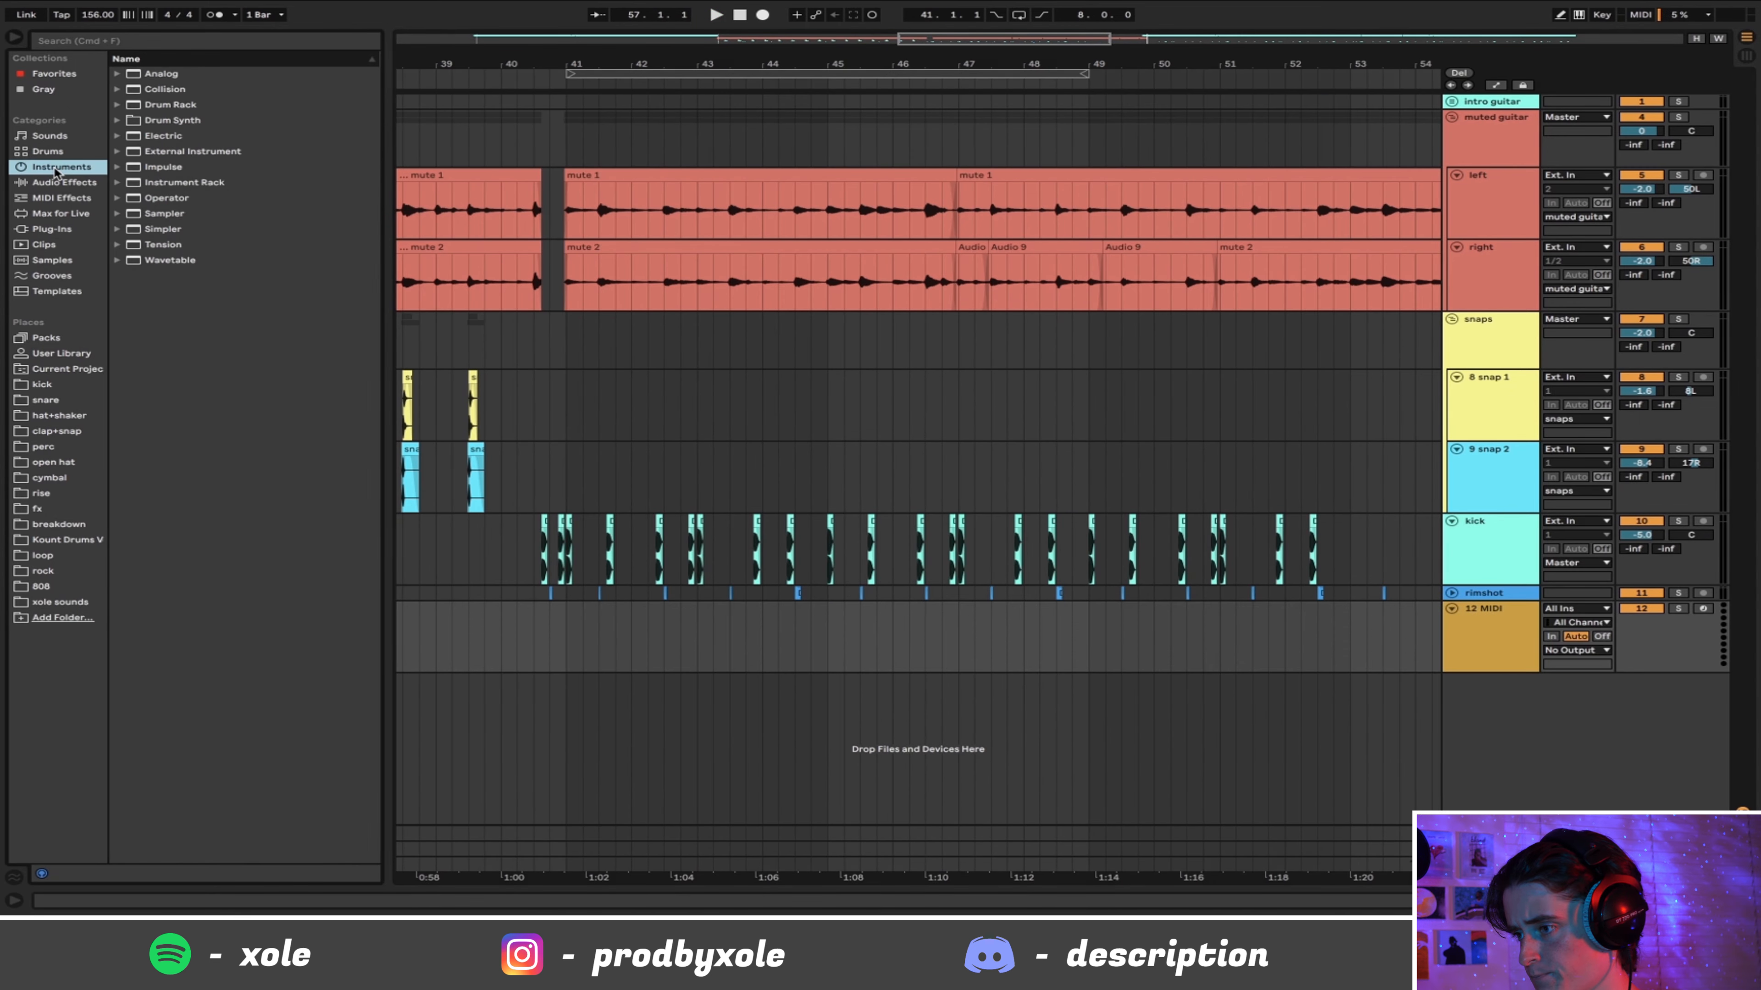
double_click(166, 231)
Step: Loop bars 41 to 57 and create an empty 16-bar MIDI clip there on the Simpler track
scroll(1165, 473, down, 1)
drag(1165, 68, 1075, 42)
drag(1384, 571, 656, 567)
key(super+l)
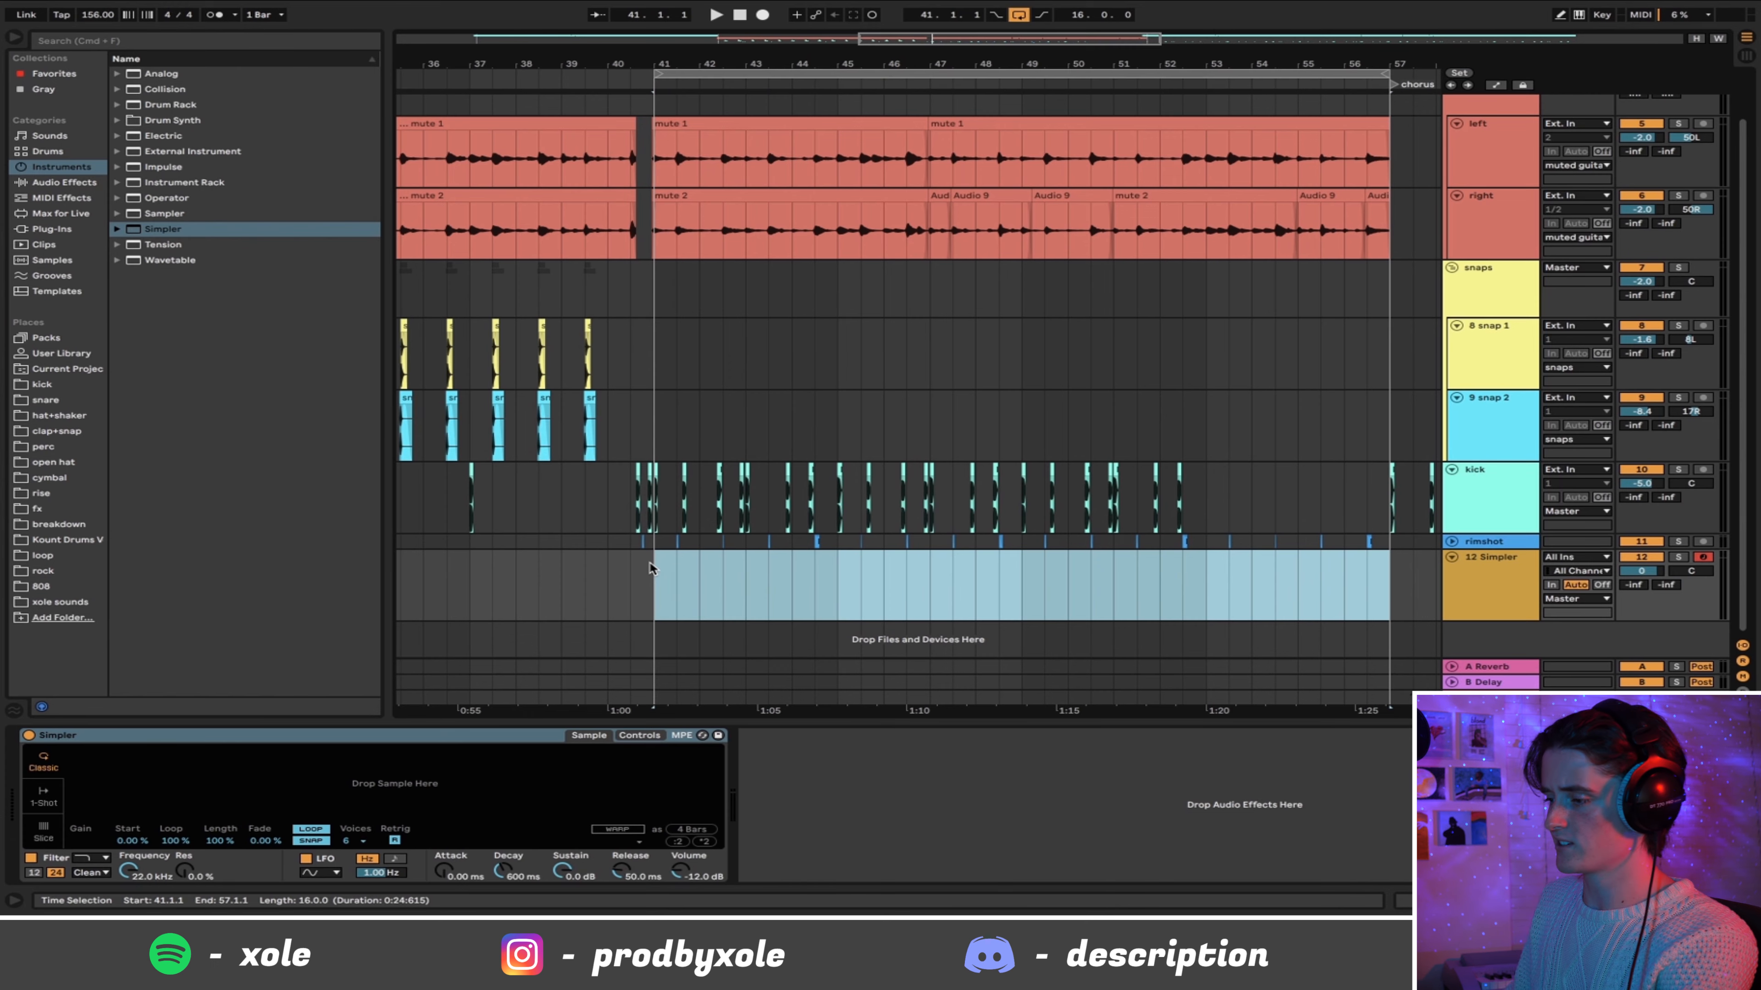
key(super+shift+m)
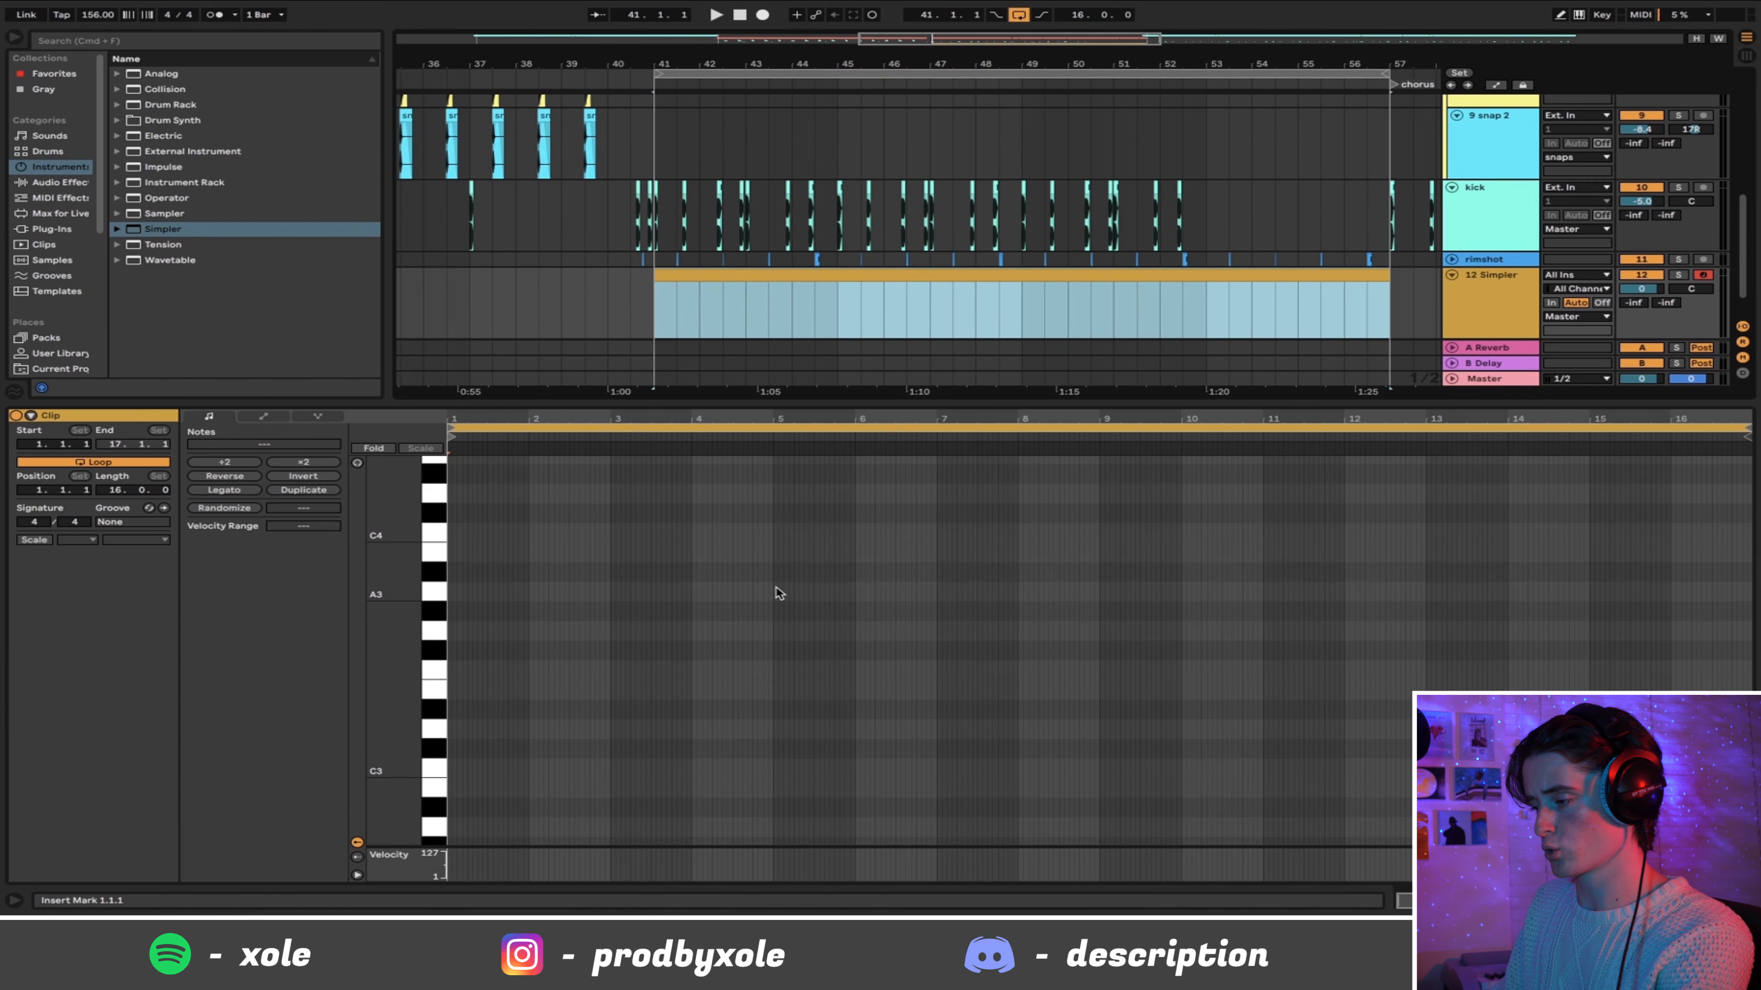
Step: Audition the trap hi-hat samples and load HiHat Closed 015 Machine.wav into the track's Simpler
click(1480, 297)
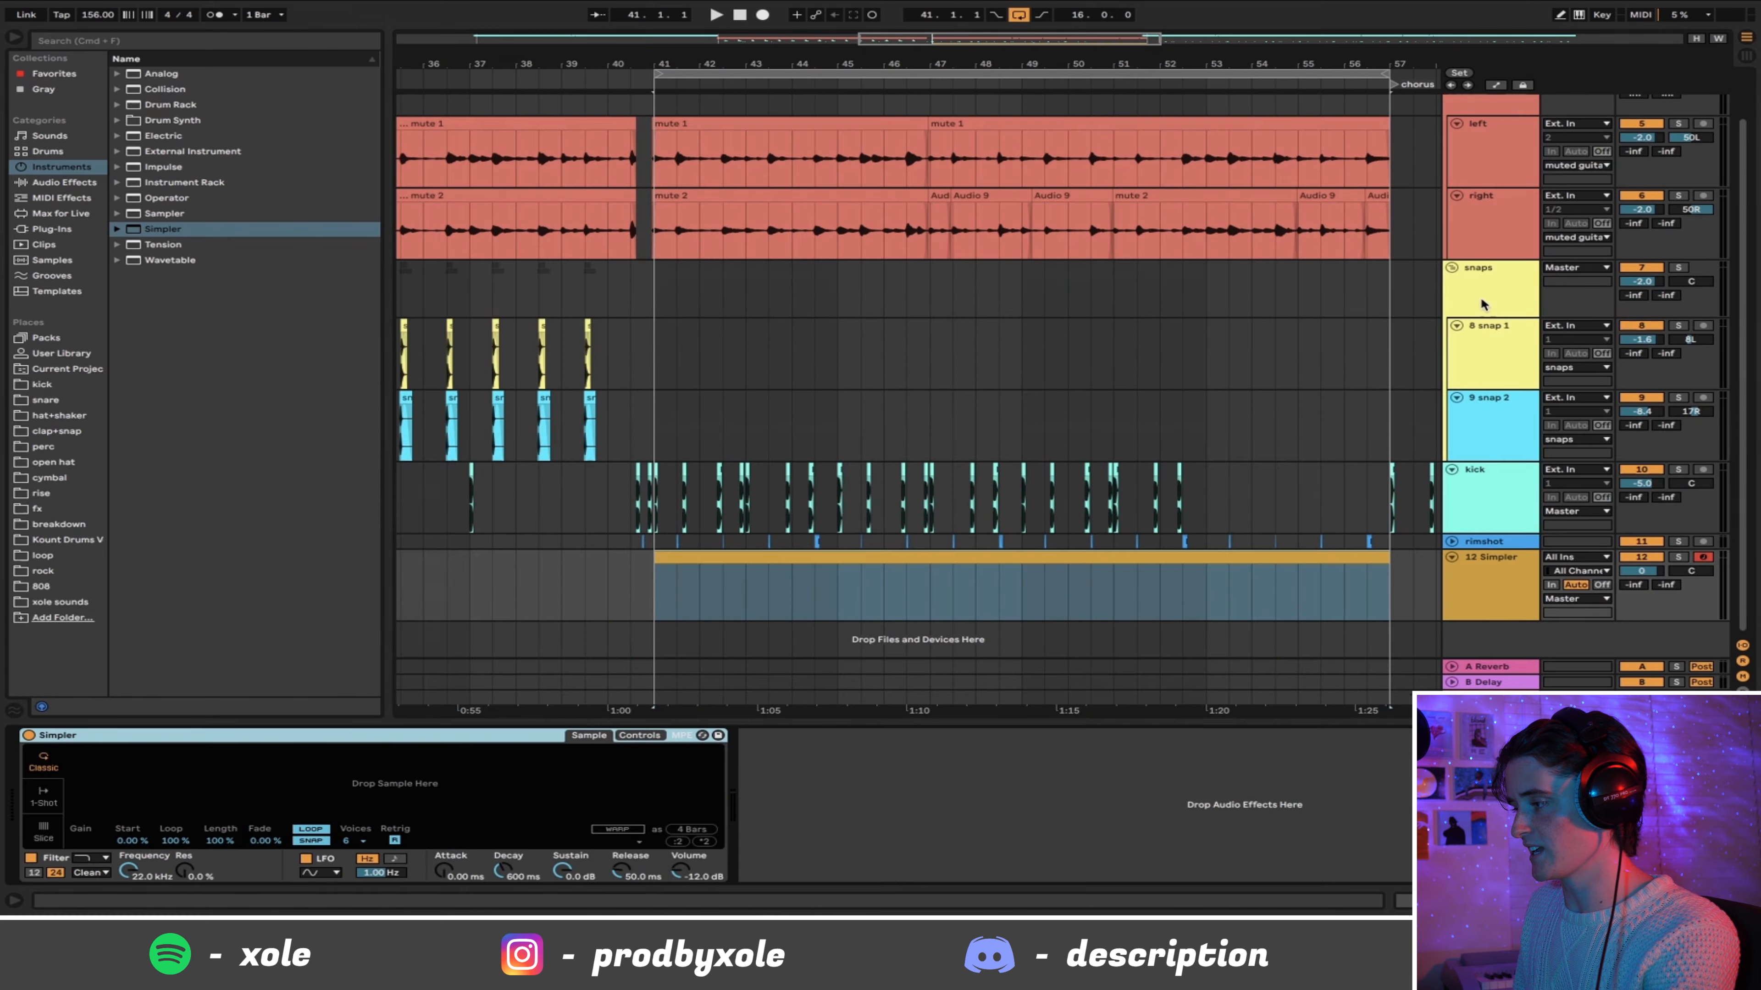
click(60, 416)
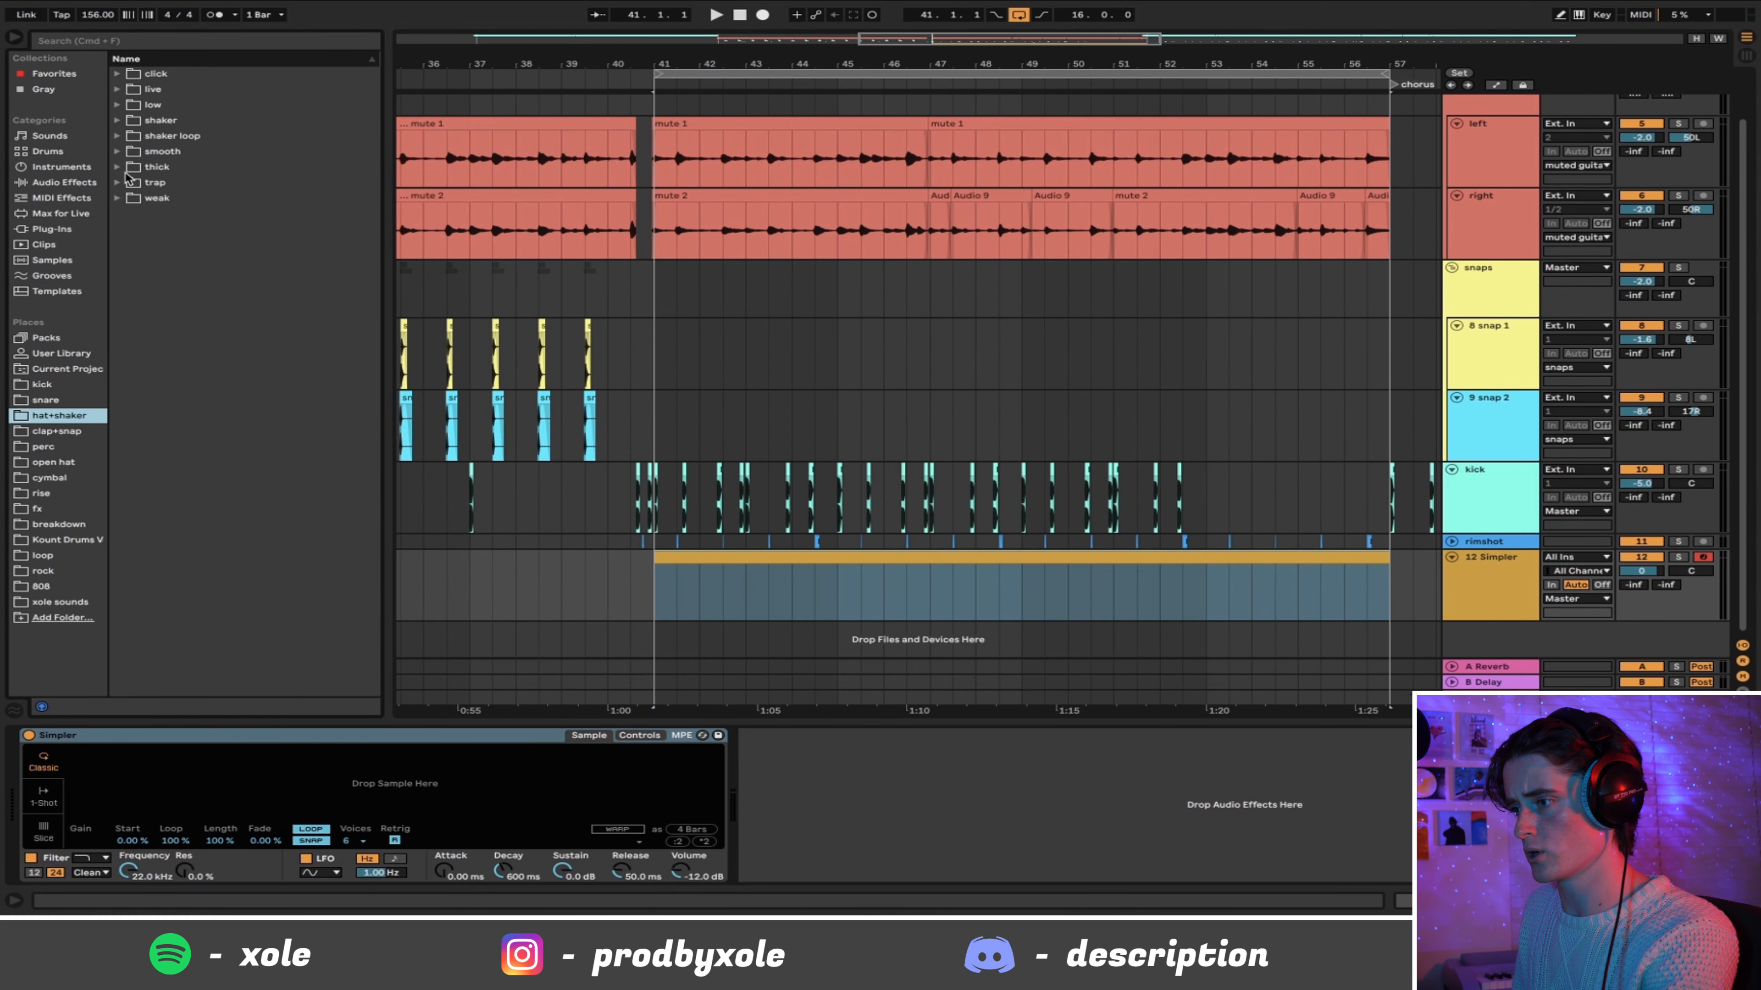
click(119, 184)
click(206, 200)
click(210, 229)
click(216, 247)
click(216, 261)
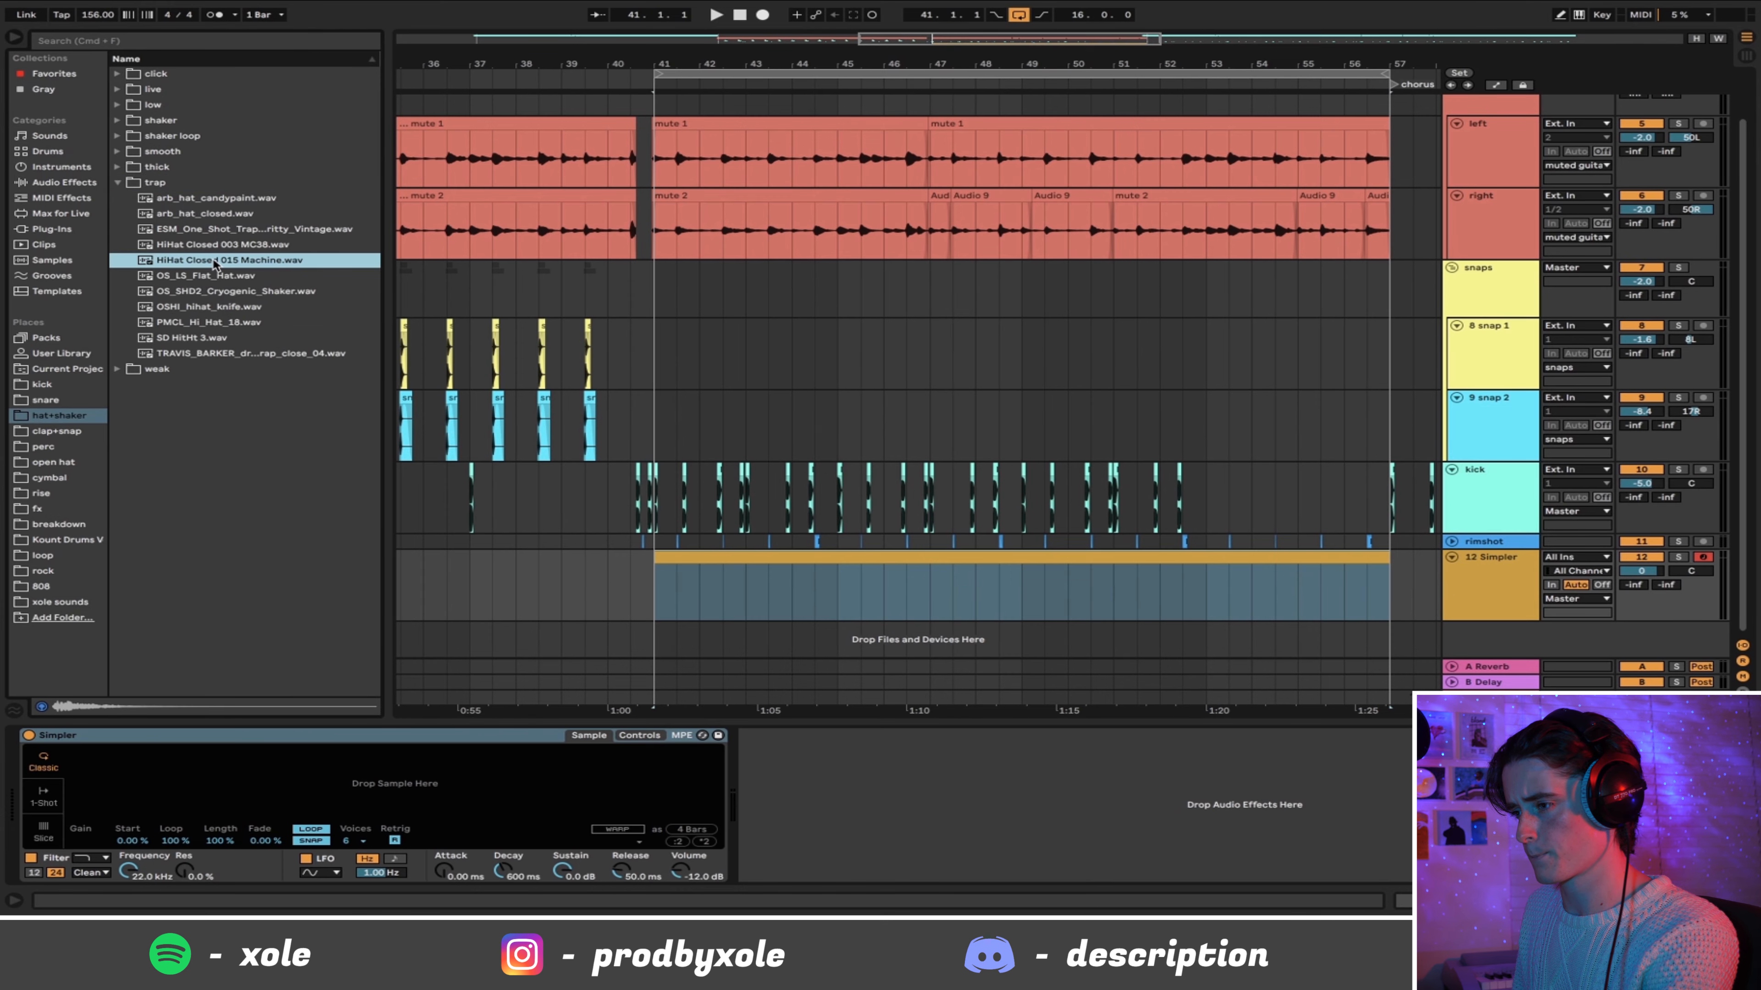
drag(213, 261, 244, 750)
Step: Open the hi-hat MIDI clip, adjust its grid, and draw two consecutive quarter-note C3 notes at its start
double_click(767, 557)
key(space)
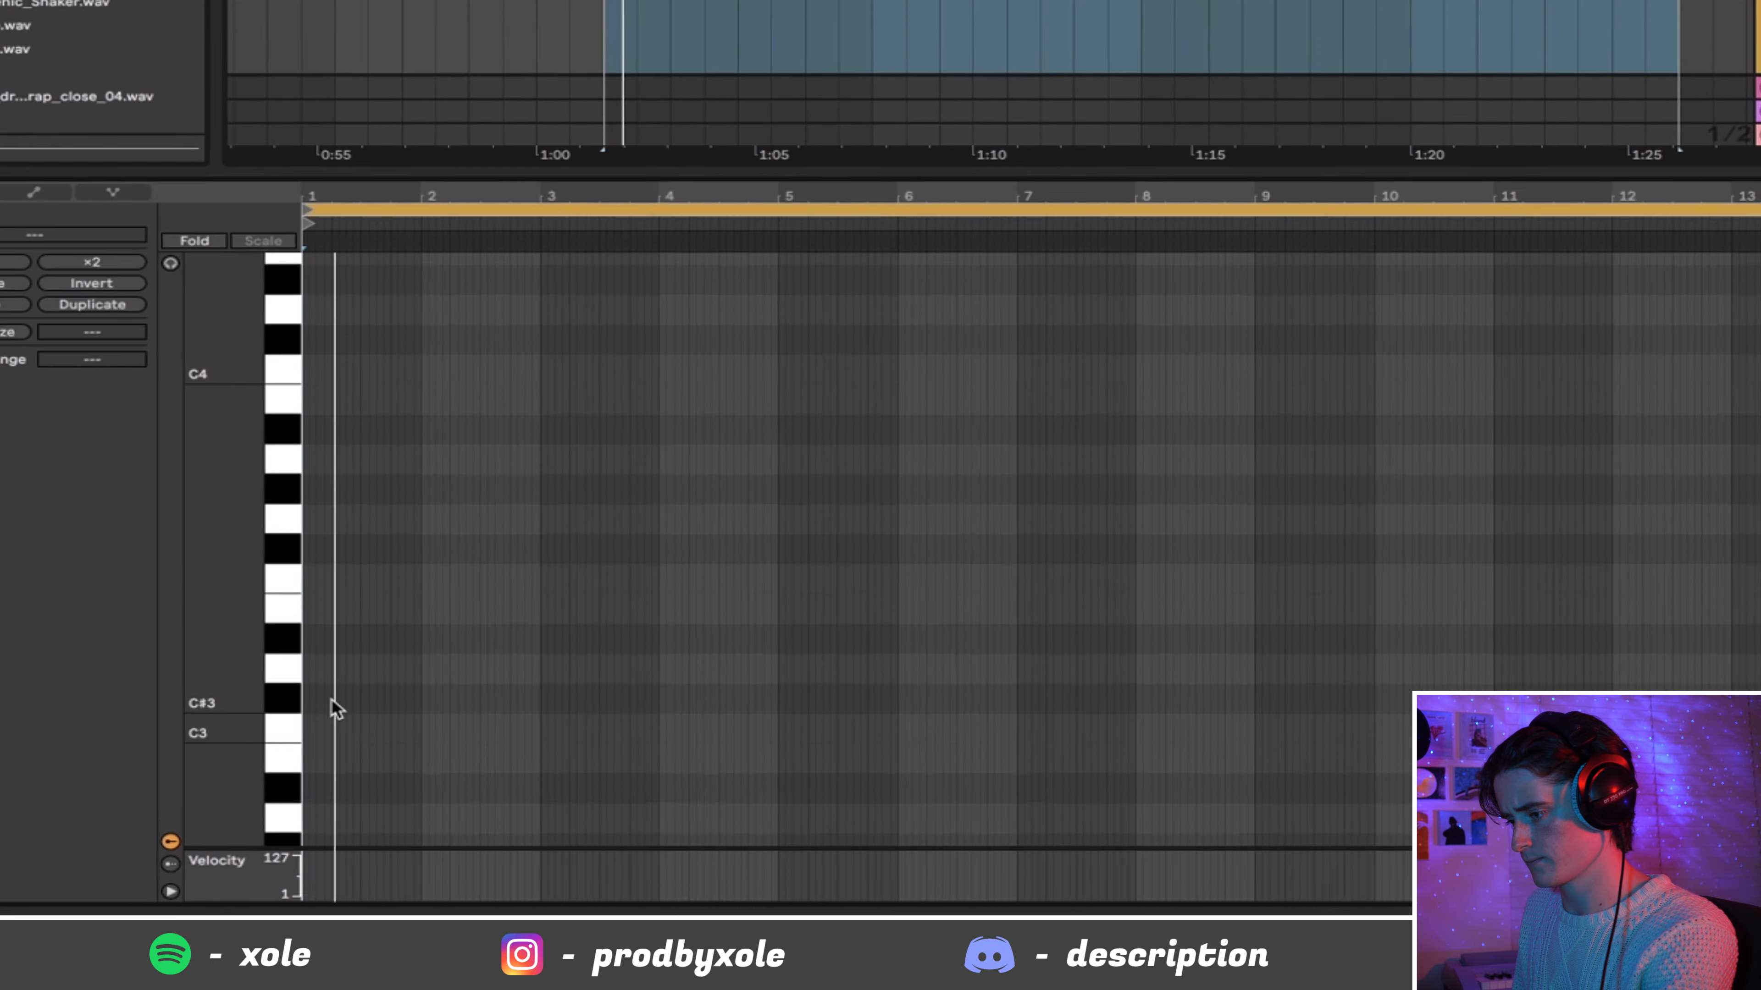
right_click(347, 718)
click(444, 488)
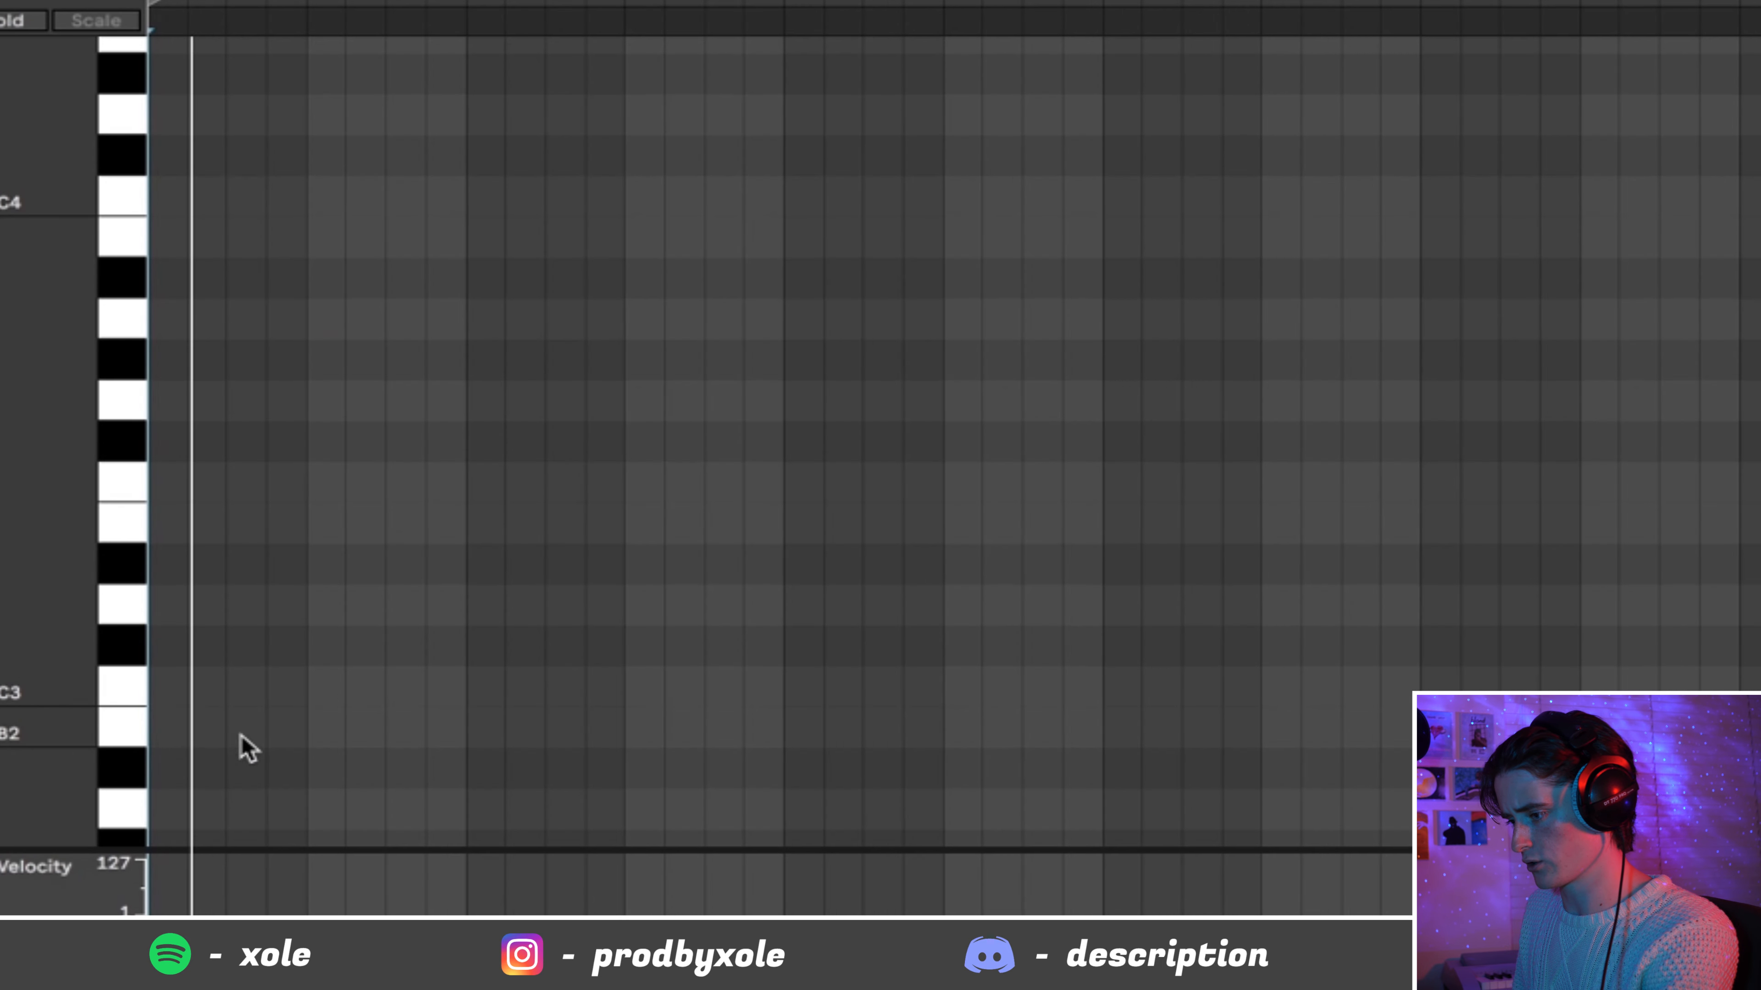
double_click(174, 694)
double_click(216, 684)
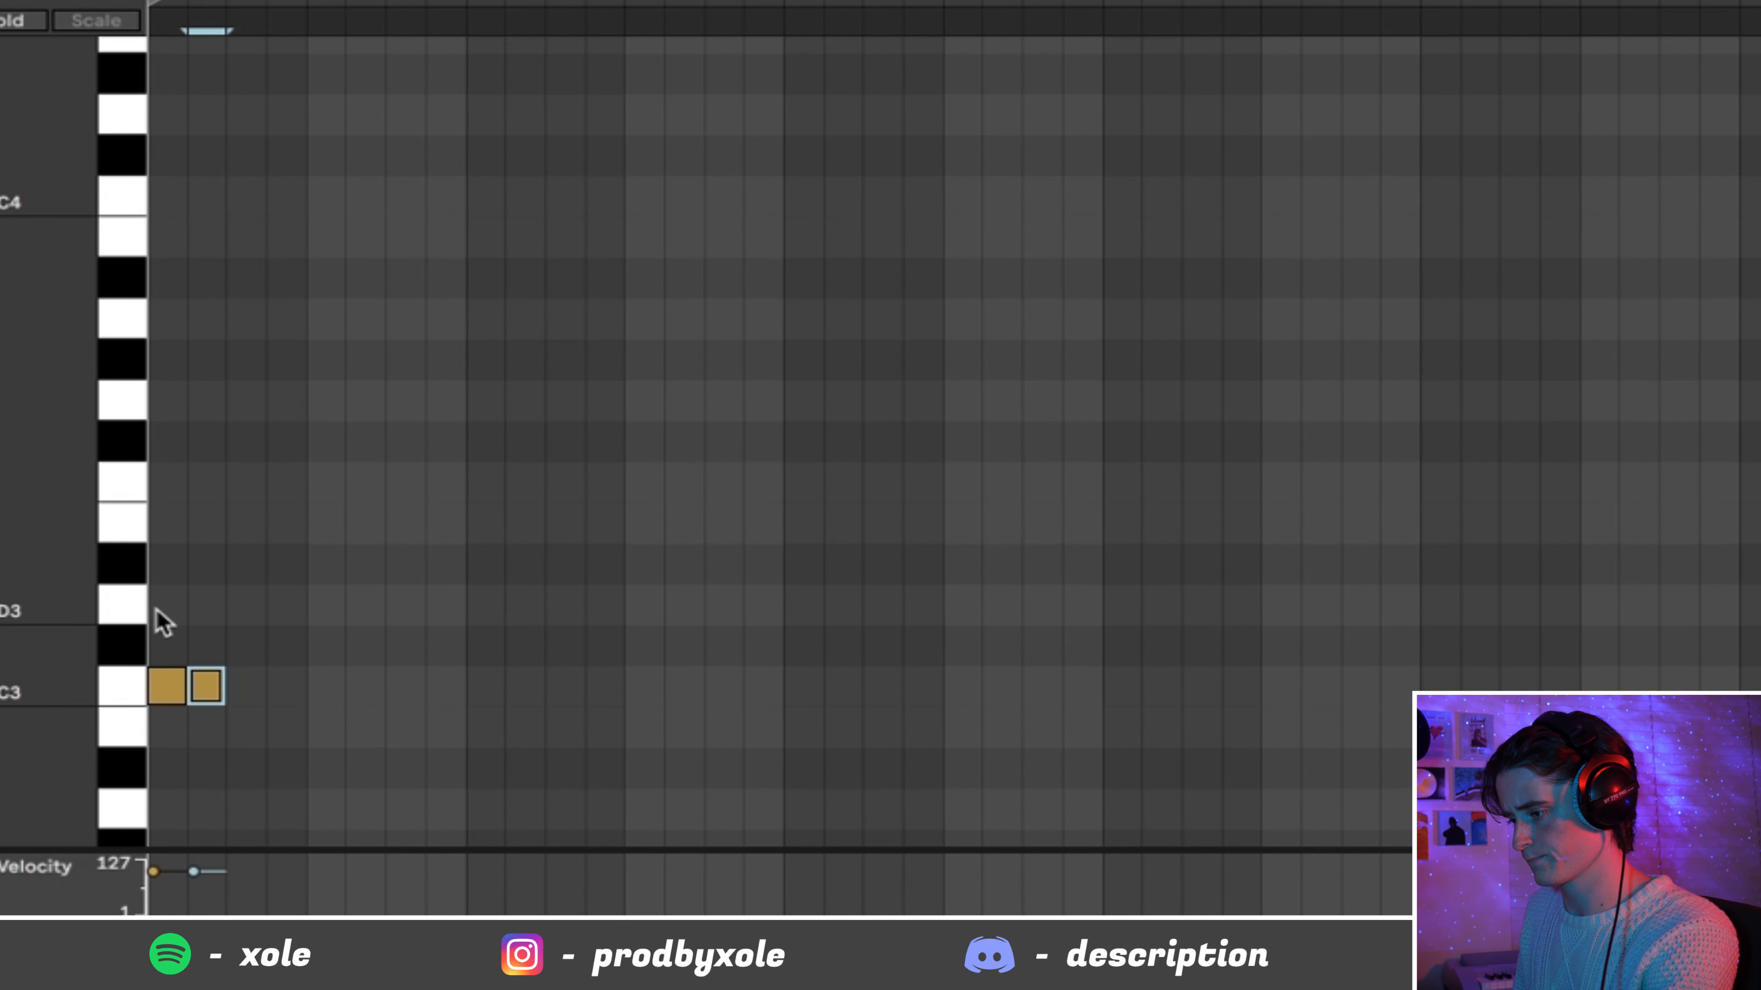
key(space)
key(space)
drag(167, 3, 167, 236)
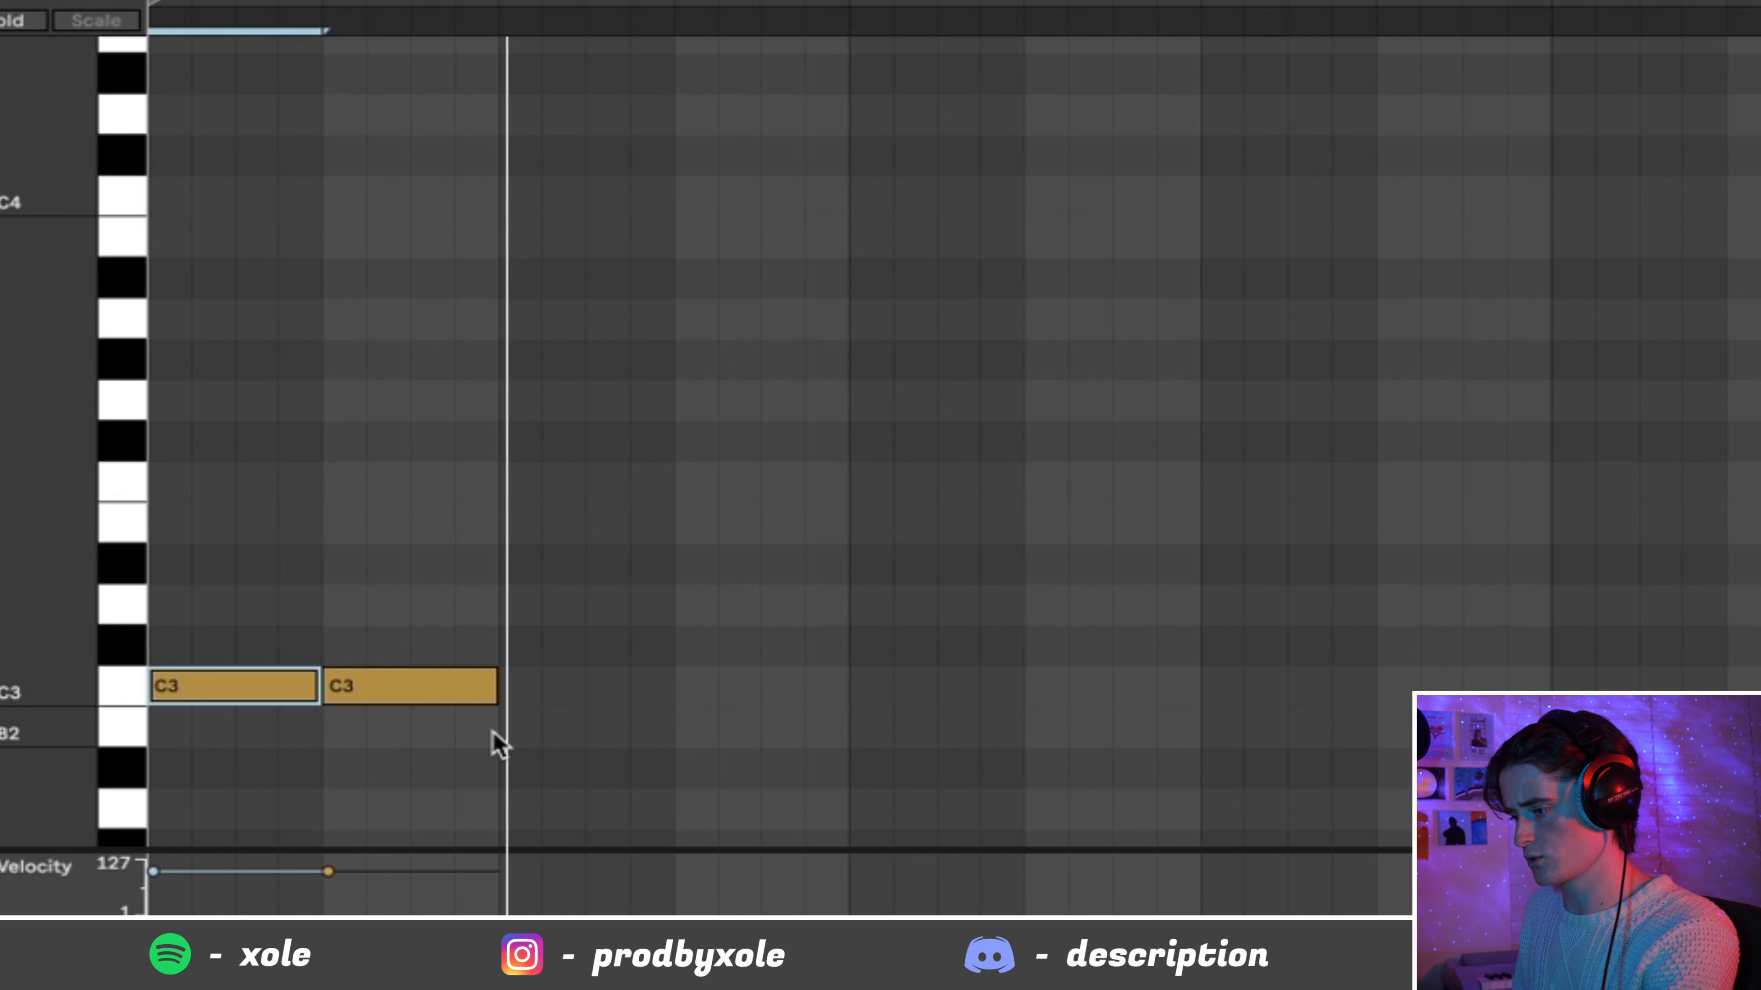
Step: Shorten both C3 notes to eighth notes, place them back to back, and duplicate the pair
drag(311, 686, 234, 687)
drag(409, 694, 321, 694)
key(ctrl+a)
key(ctrl+d)
key(space)
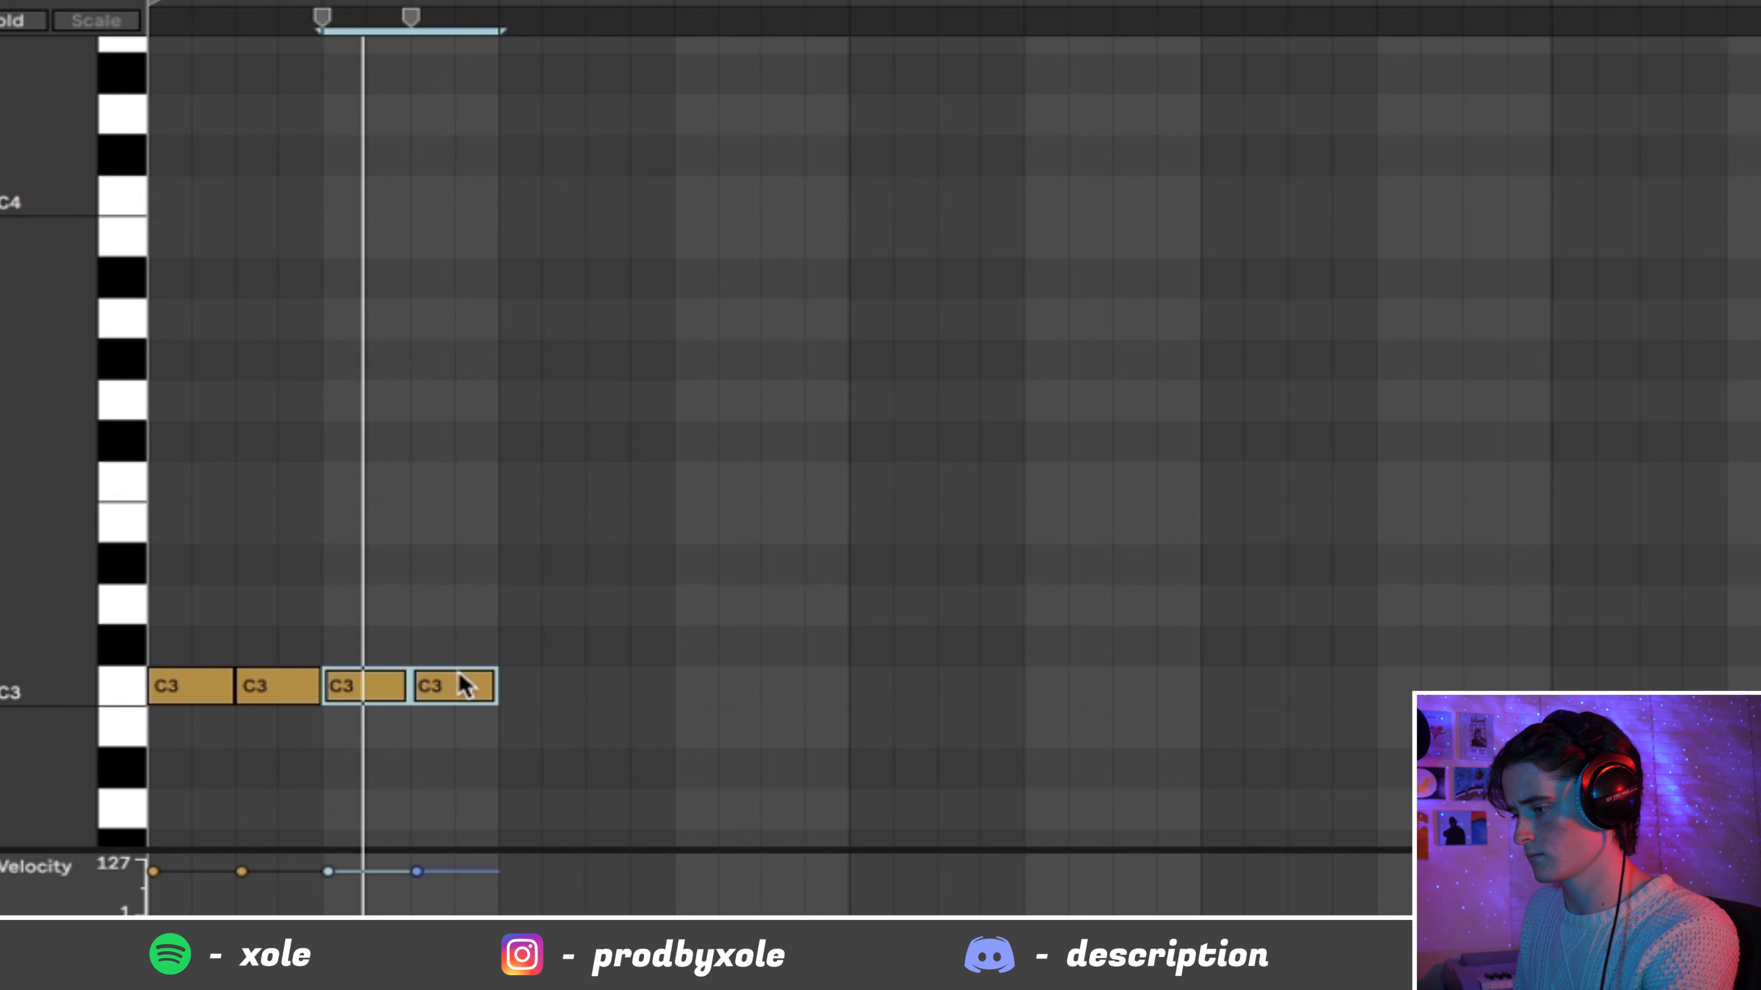
Step: Turn the fourth eighth note into a roll of four 32nd notes and play it
drag(452, 35, 452, 90)
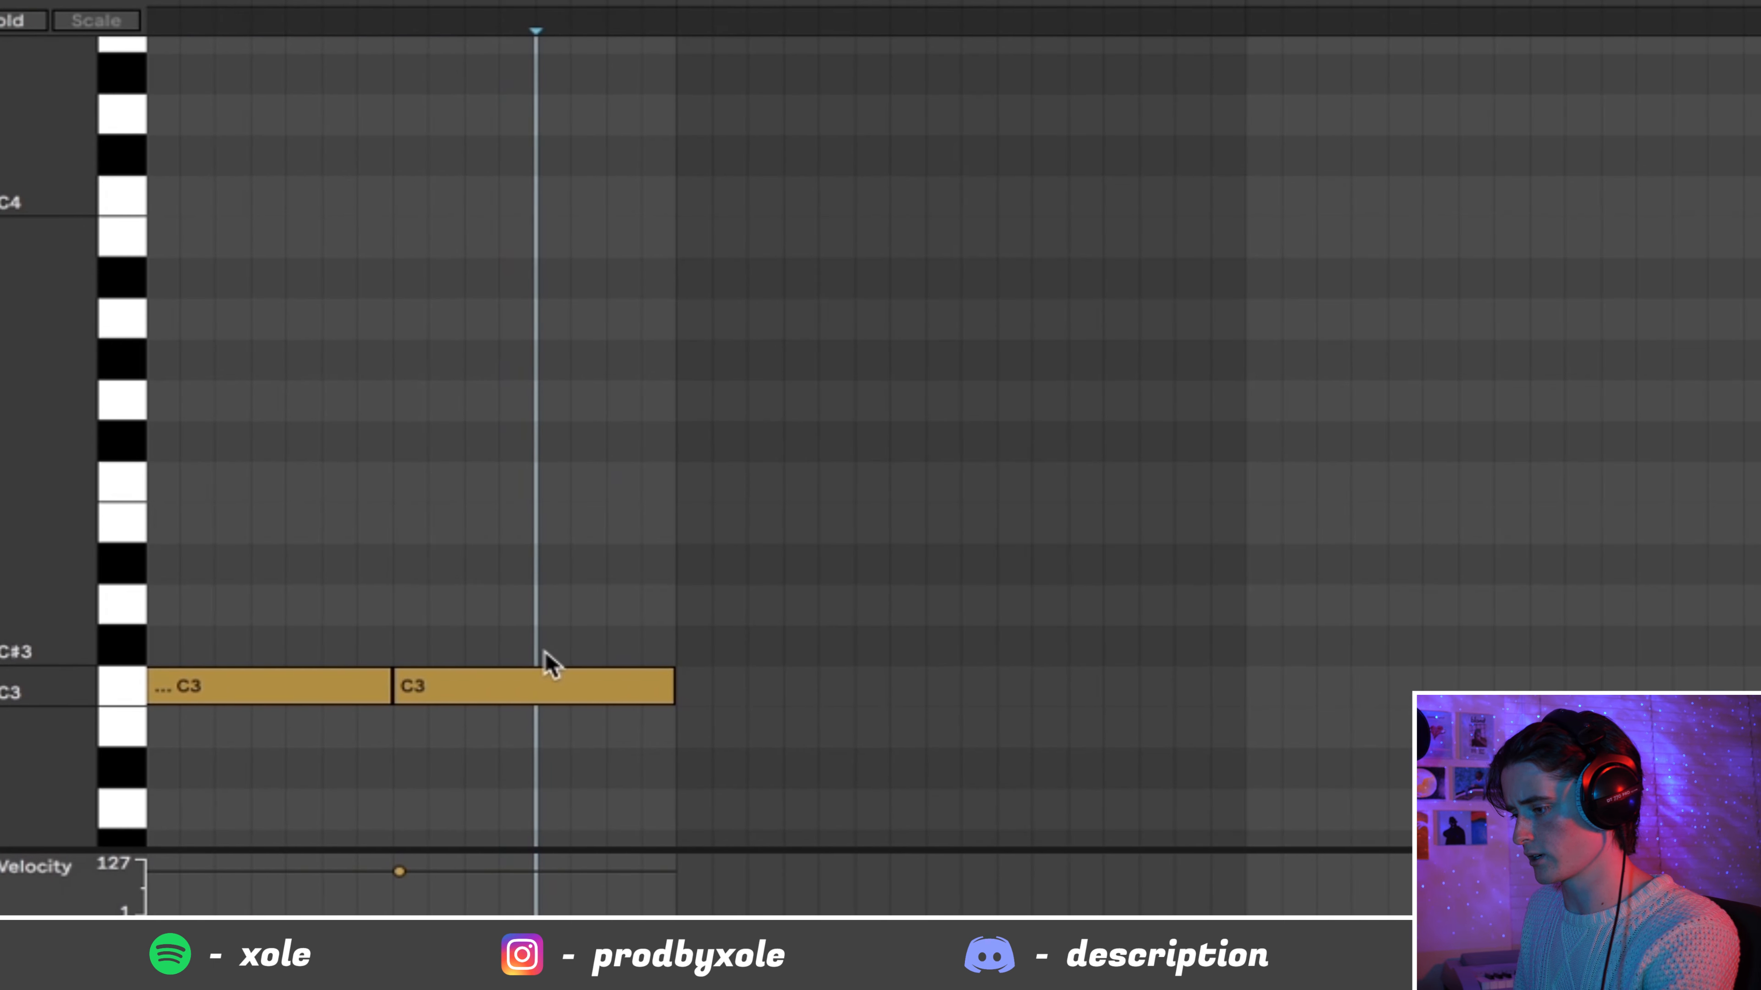
drag(663, 683, 463, 684)
key(ctrl+d)
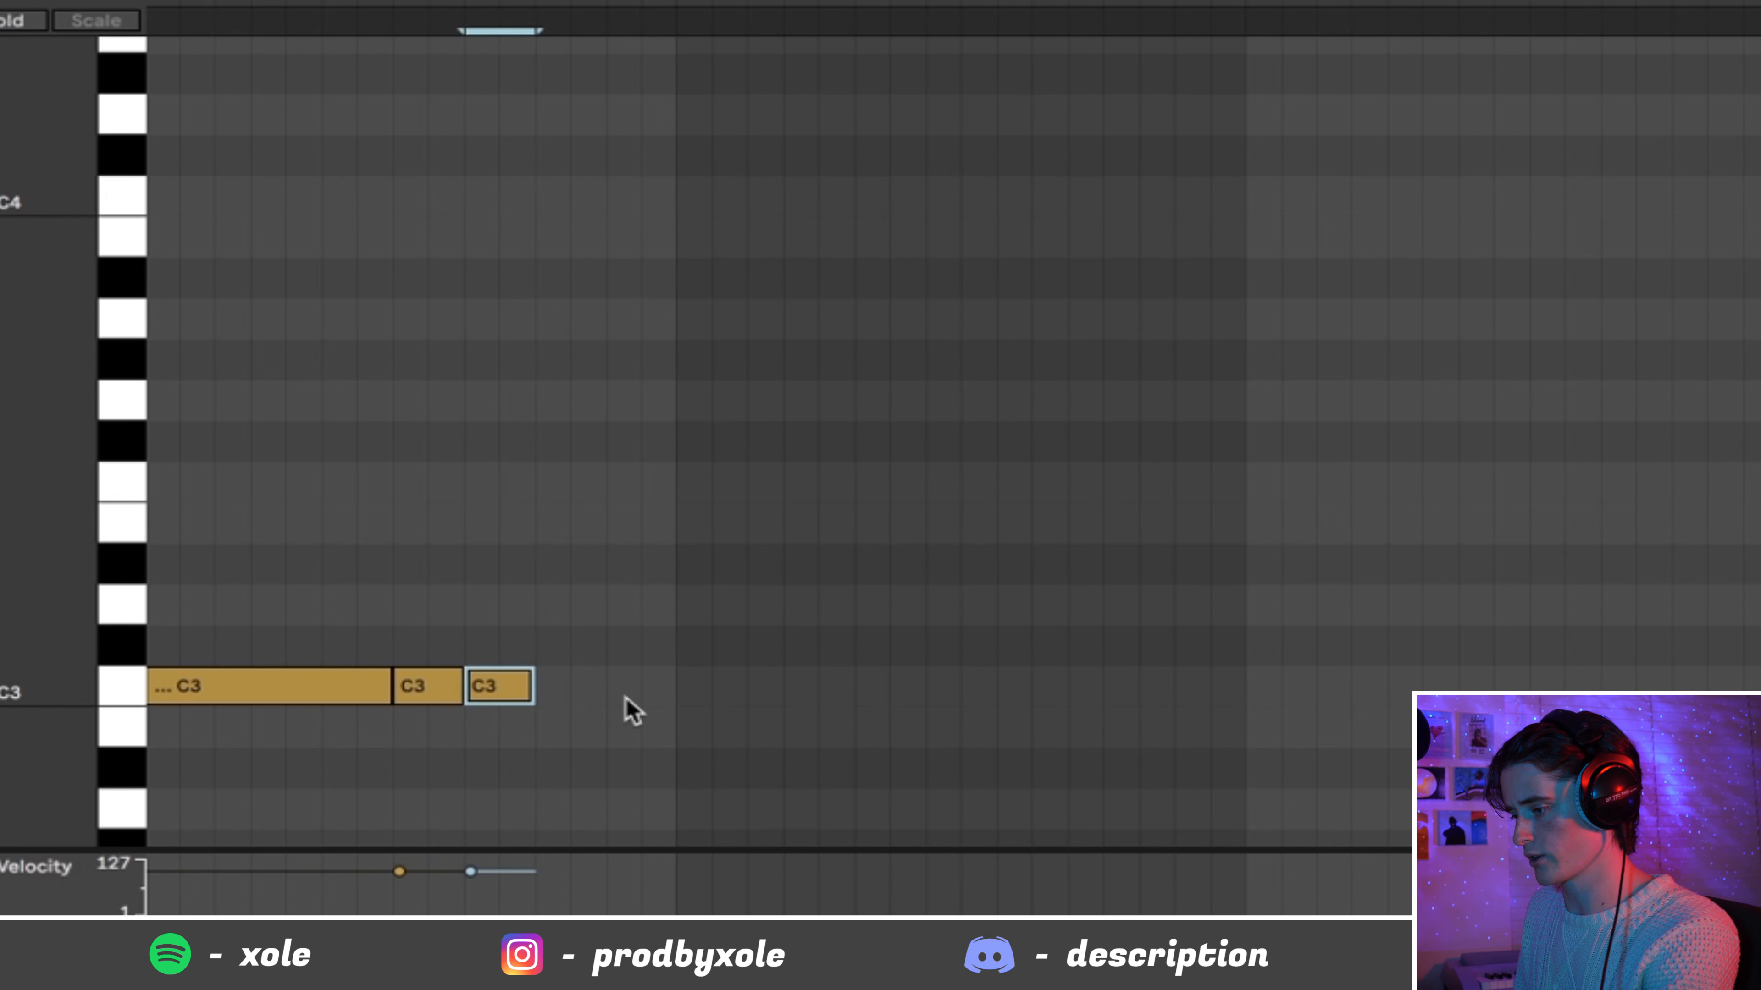
key(ctrl+d)
key(ctrl+d)
key(minus)
key(space)
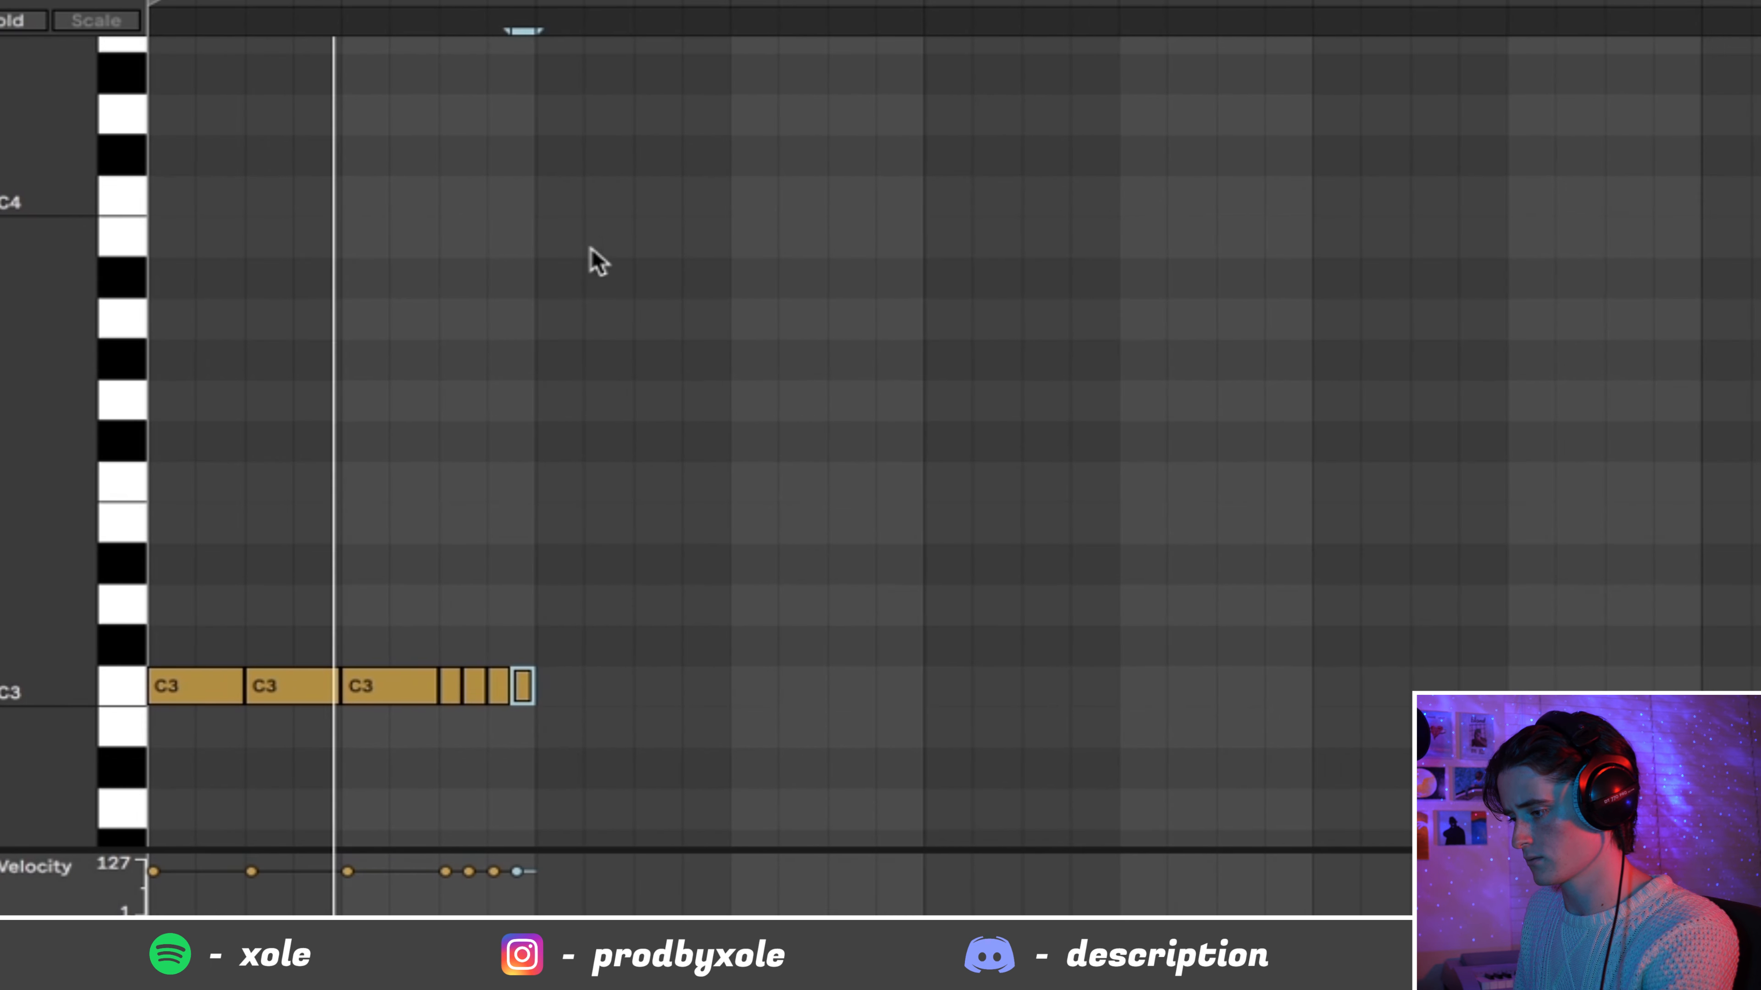
Step: Transpose the four 32nd-note roll hits up four semitones and play the pattern
drag(567, 728, 446, 622)
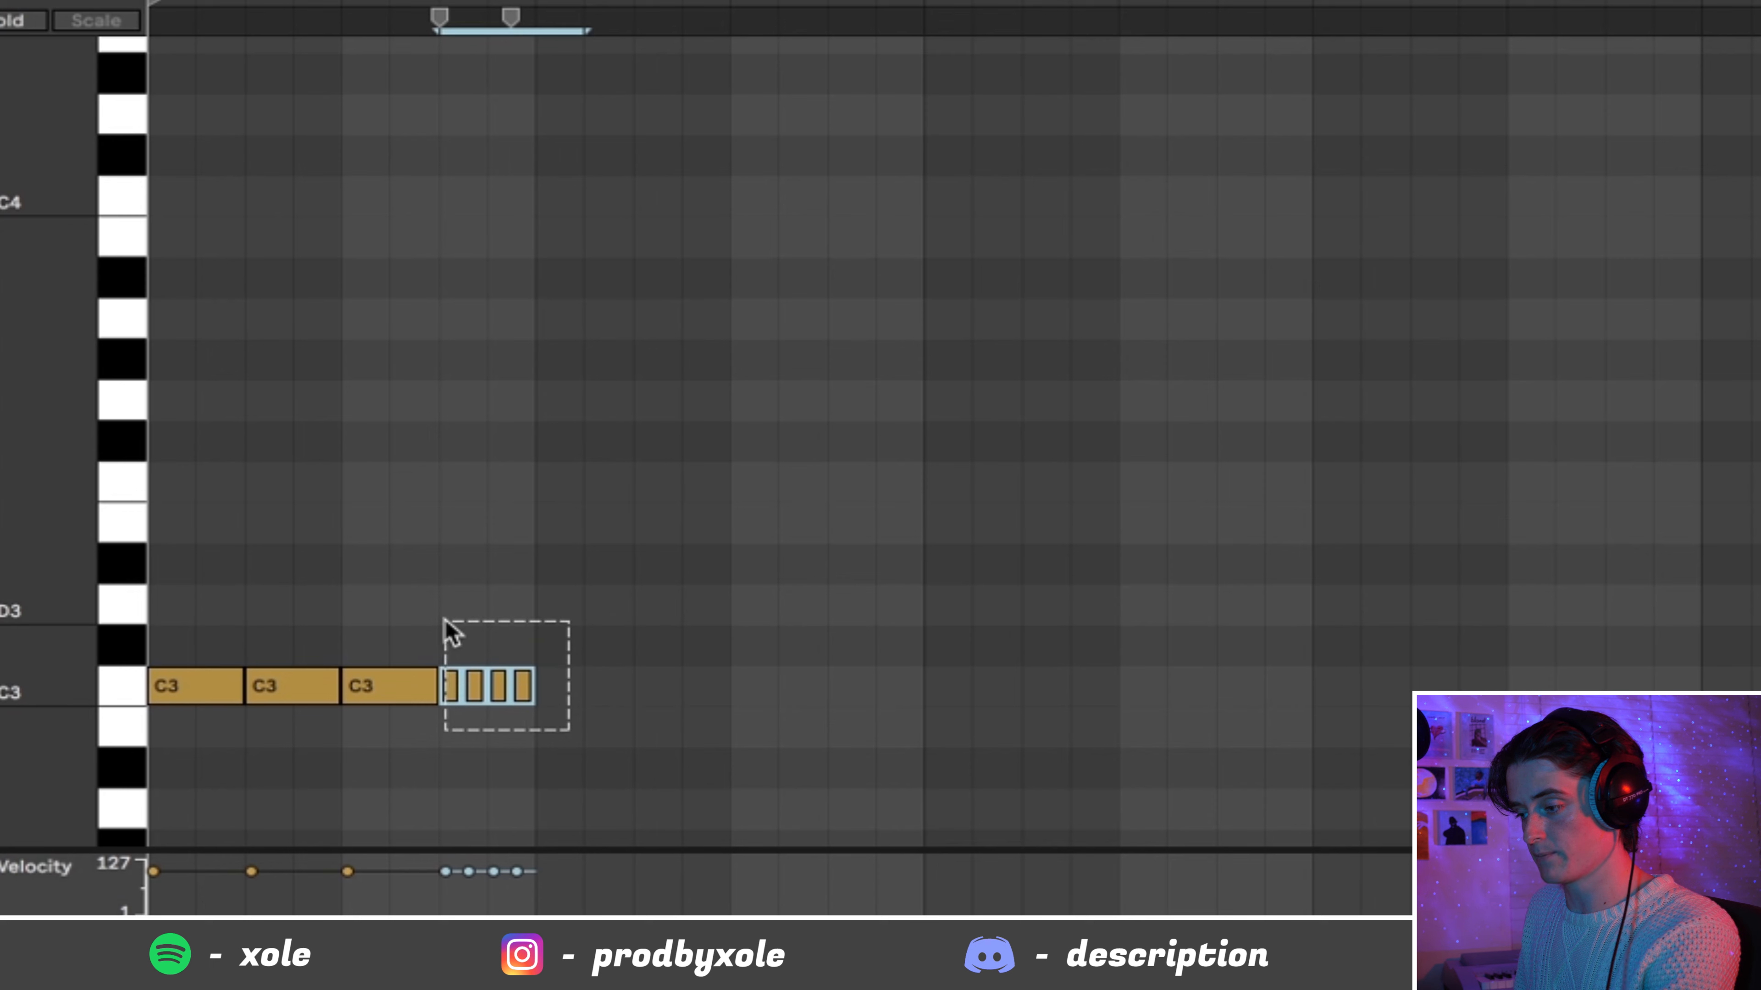
key(Up)
key(Up)
key(Up)
key(Up)
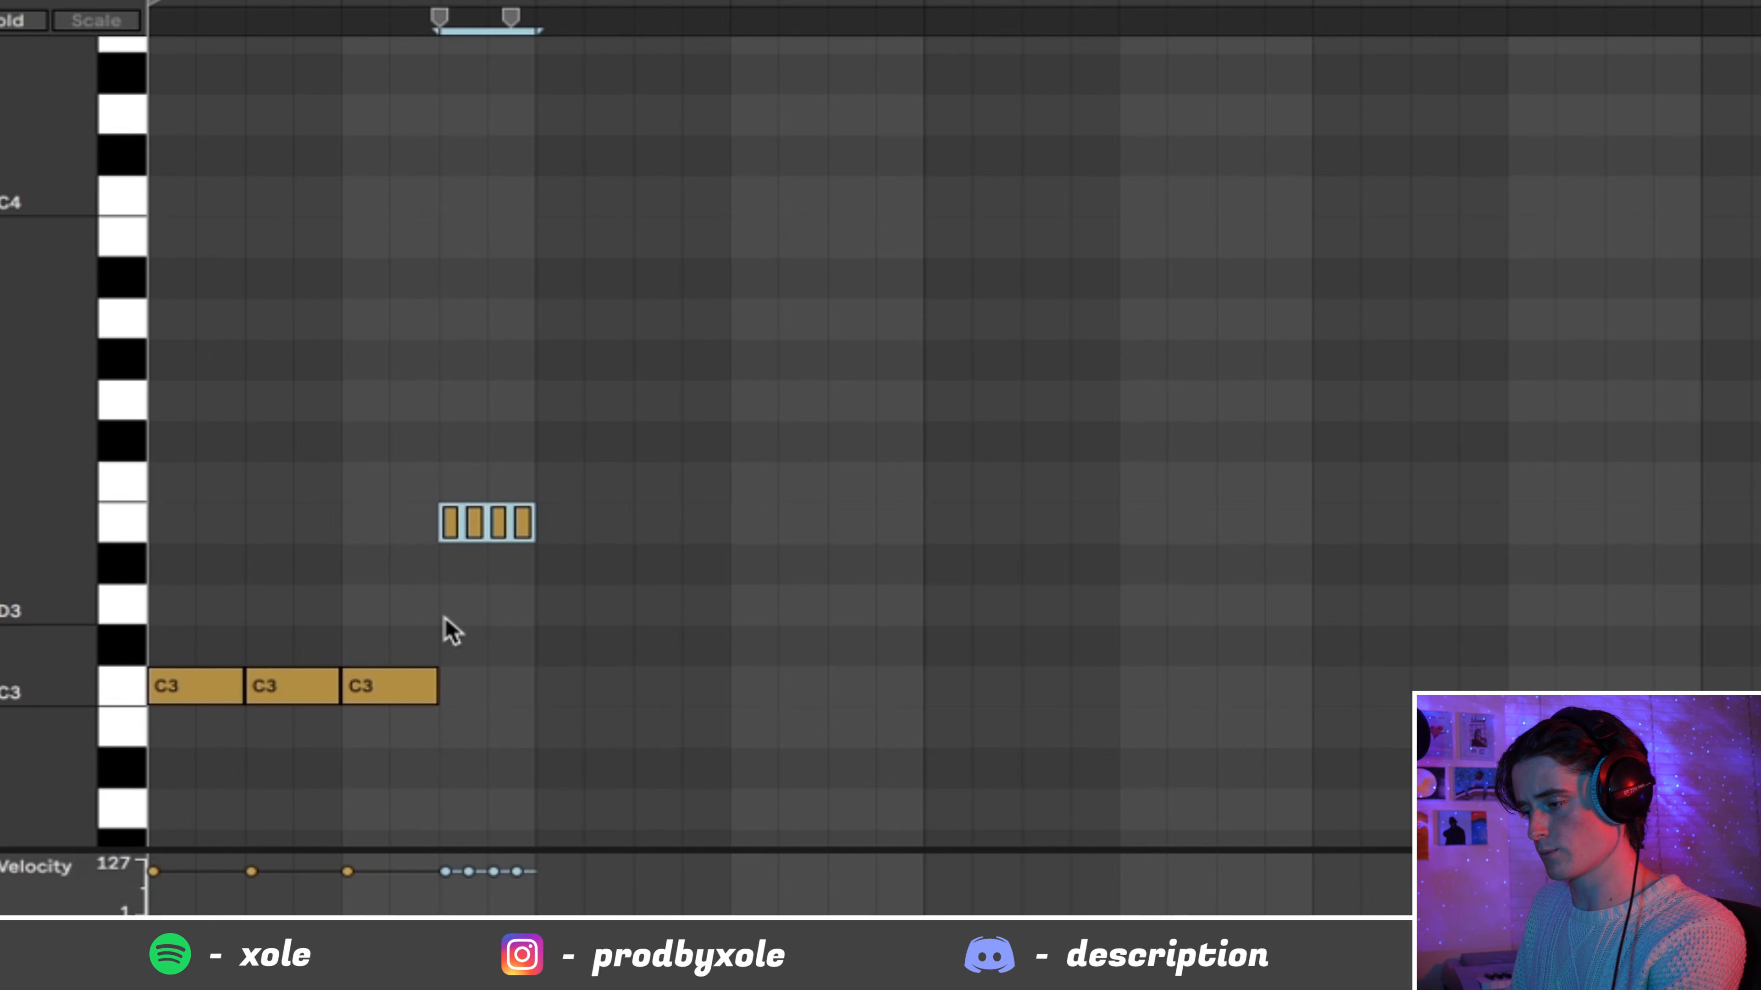
key(space)
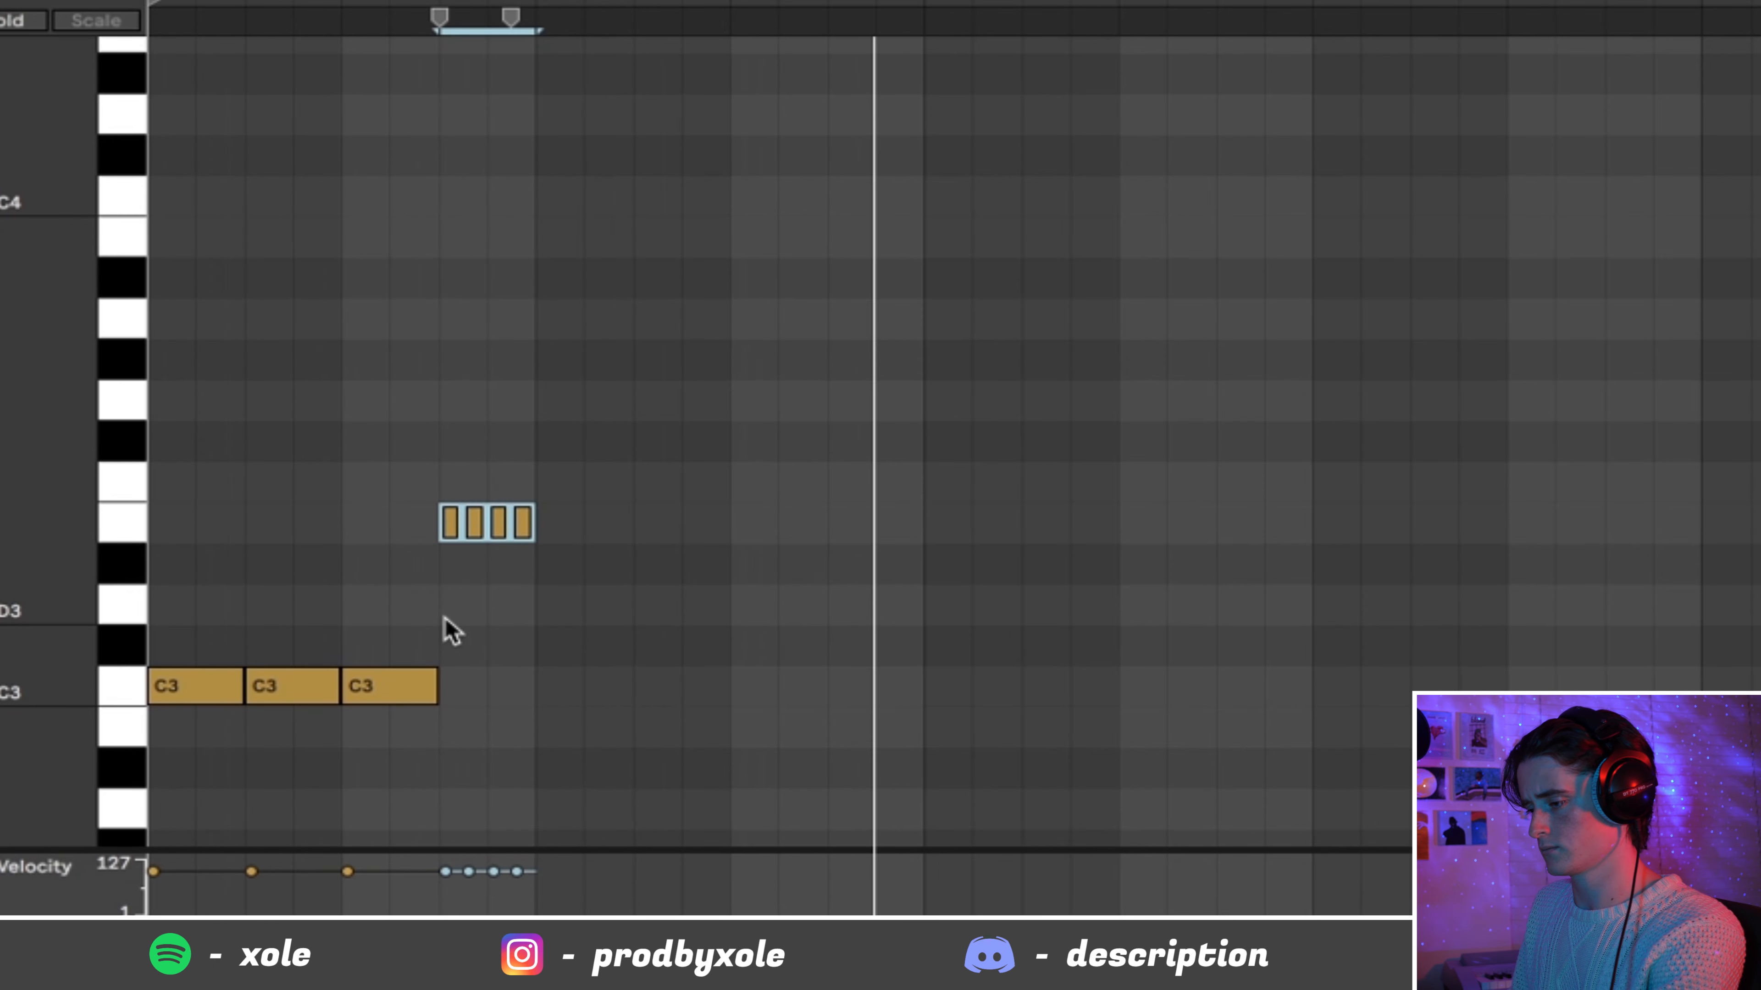
Step: Lower the velocity of the second C3 note
drag(444, 631, 149, 797)
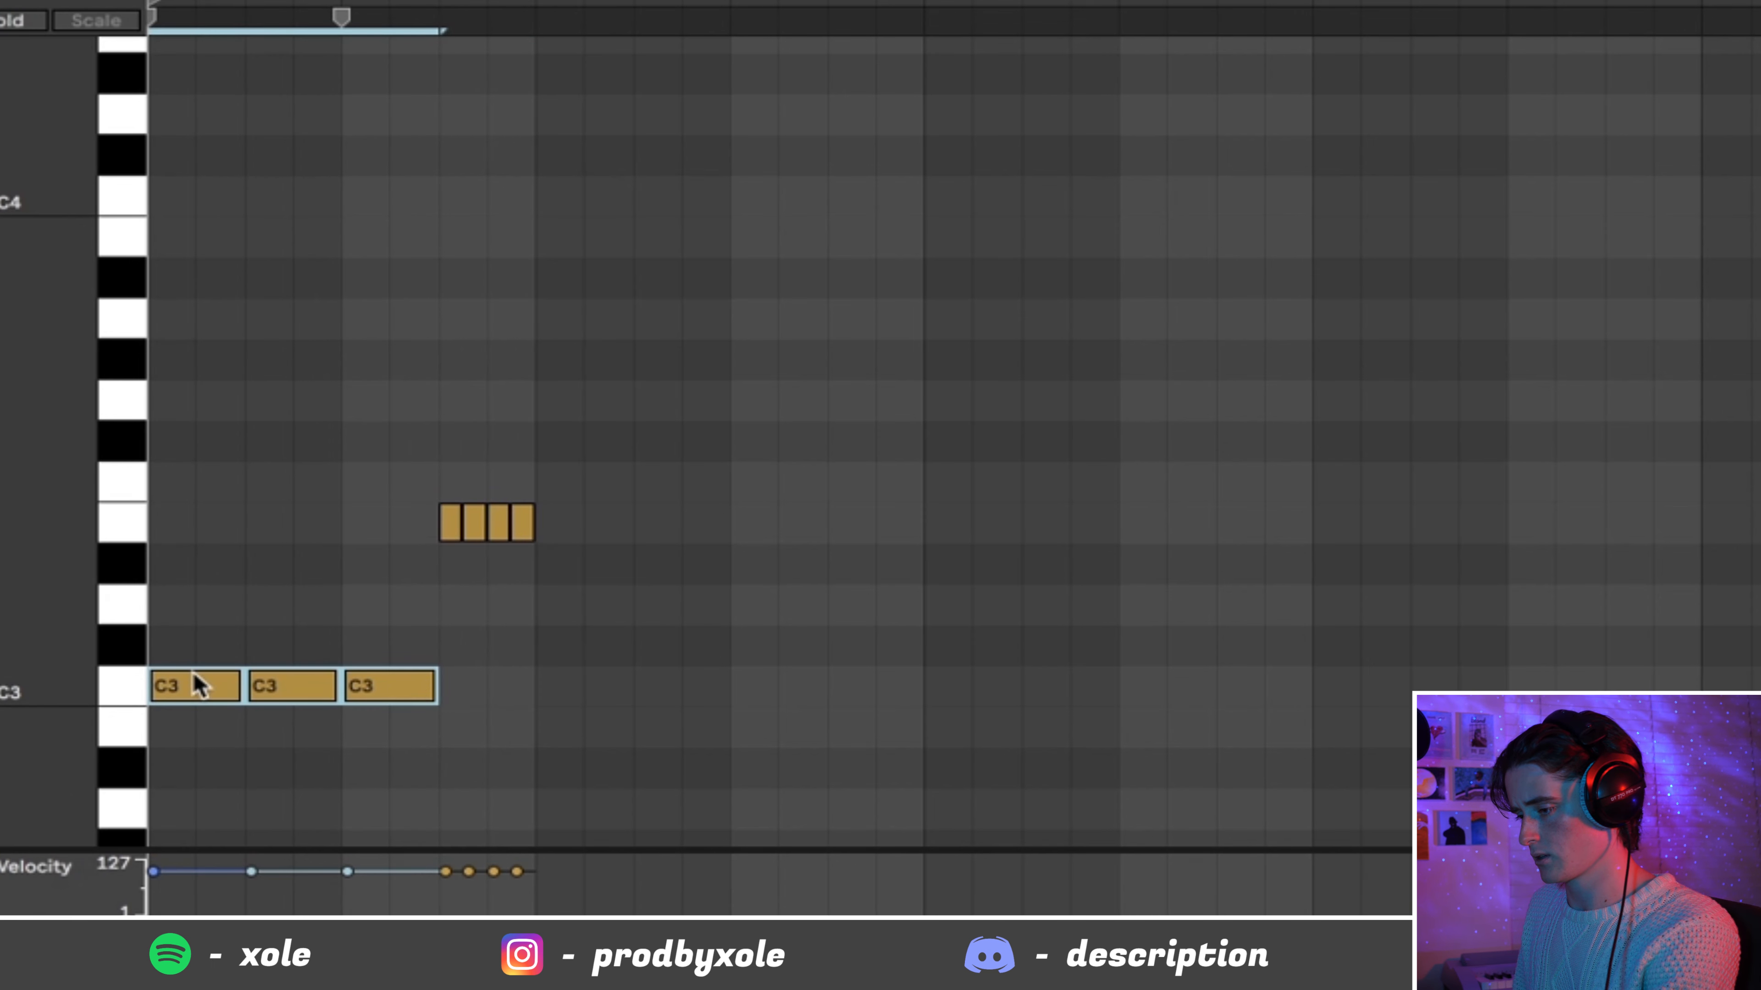
click(243, 745)
click(284, 690)
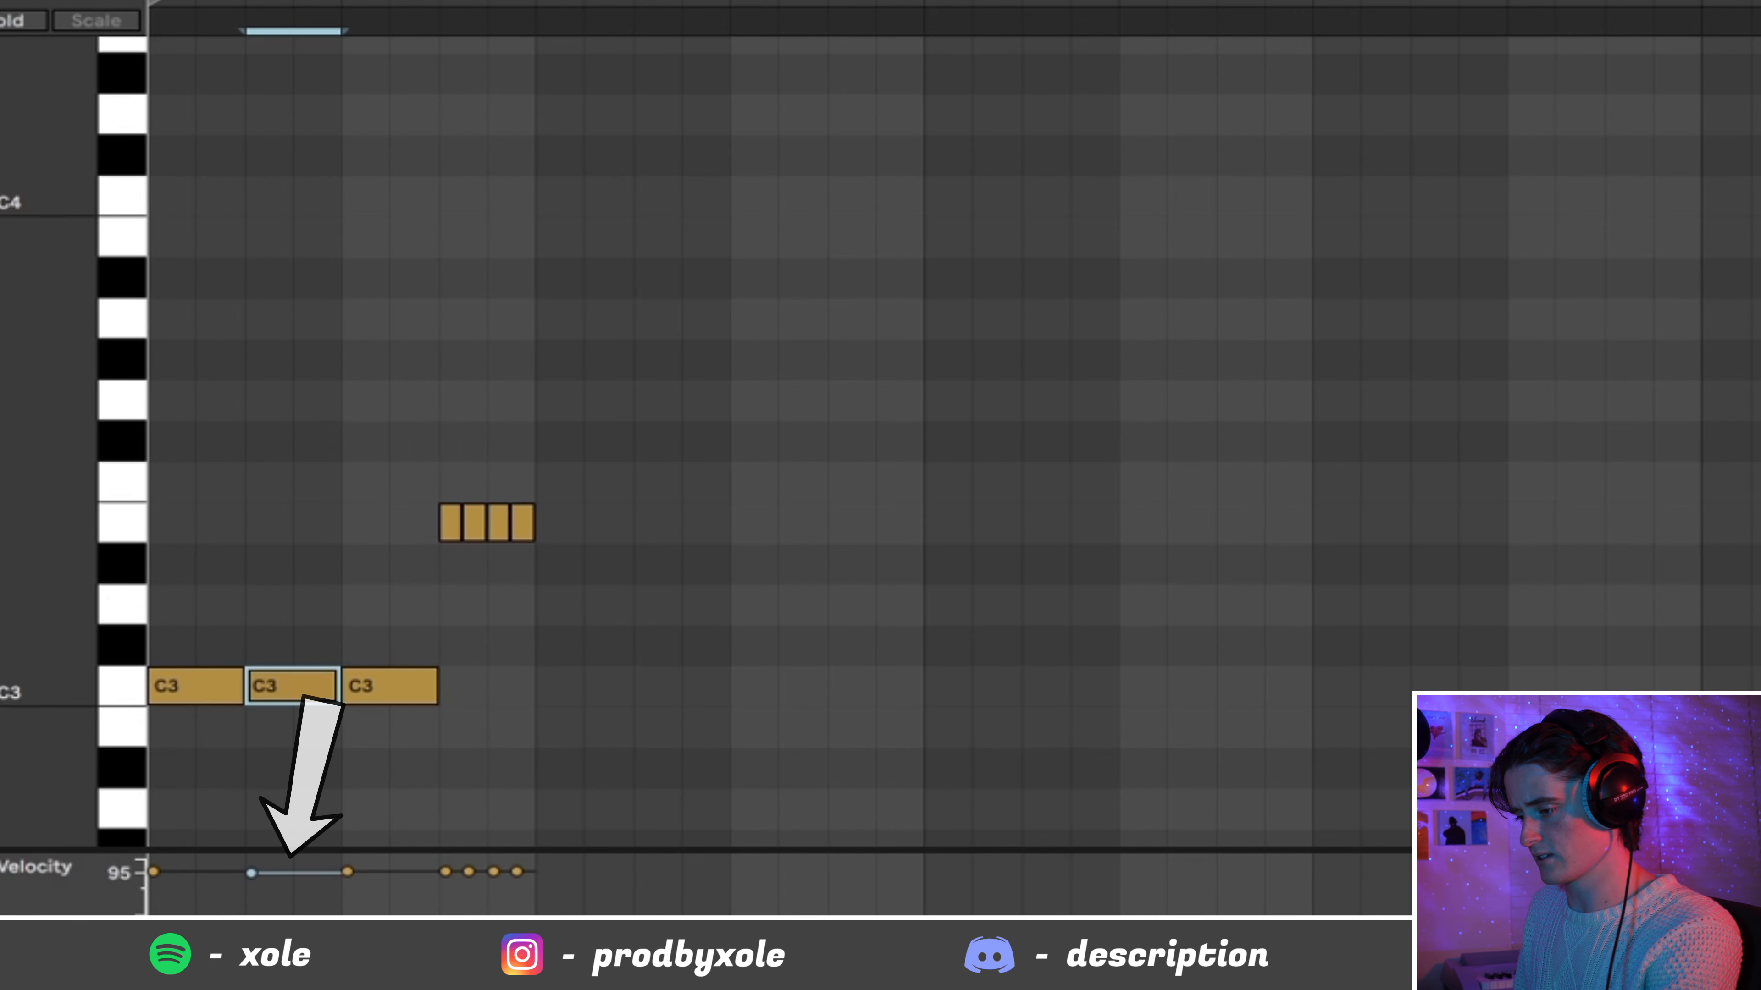
Step: Copy the first two C3 notes to beat 1.3 after the roll and repeat the pair through beat 2.2
shift+click(190, 686)
drag(198, 686, 589, 716)
key(super+d)
key(super+d)
key(super+d)
key(super+d)
key(super+d)
key(super+d)
key(super+d)
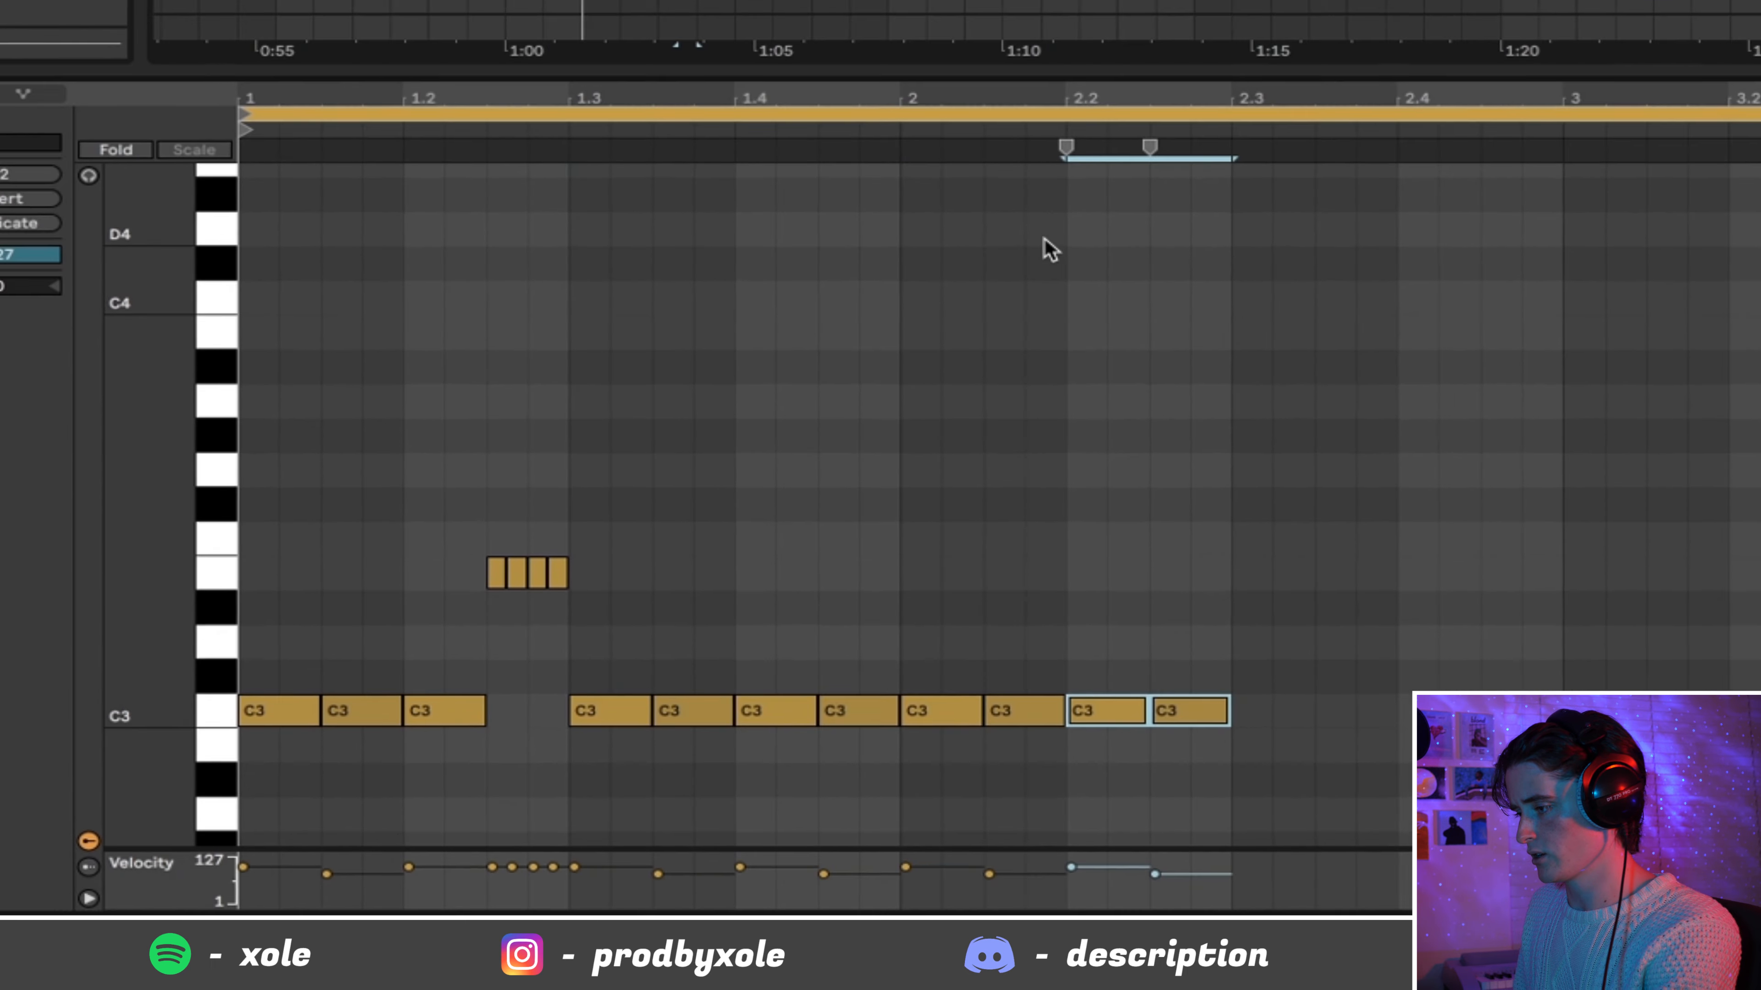
Step: Play the eight-bar hi-hat clip and examine its rolls, velocity changes and note layout
key(minus)
key(minus)
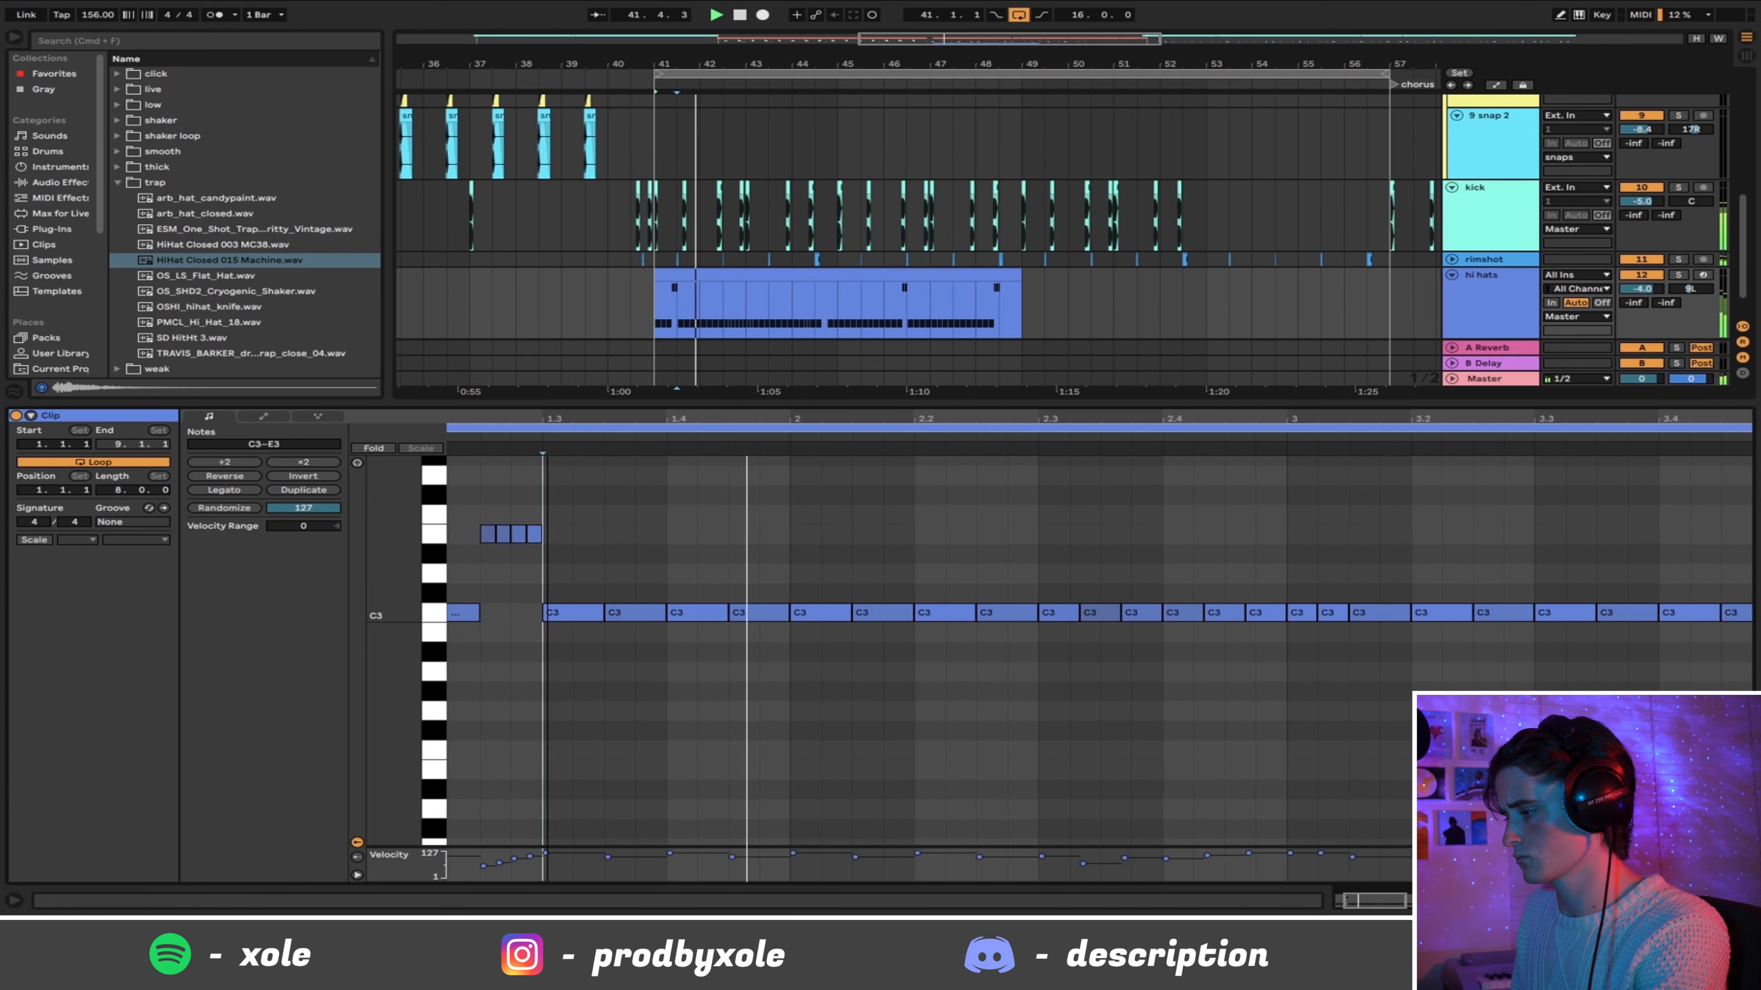
key(minus)
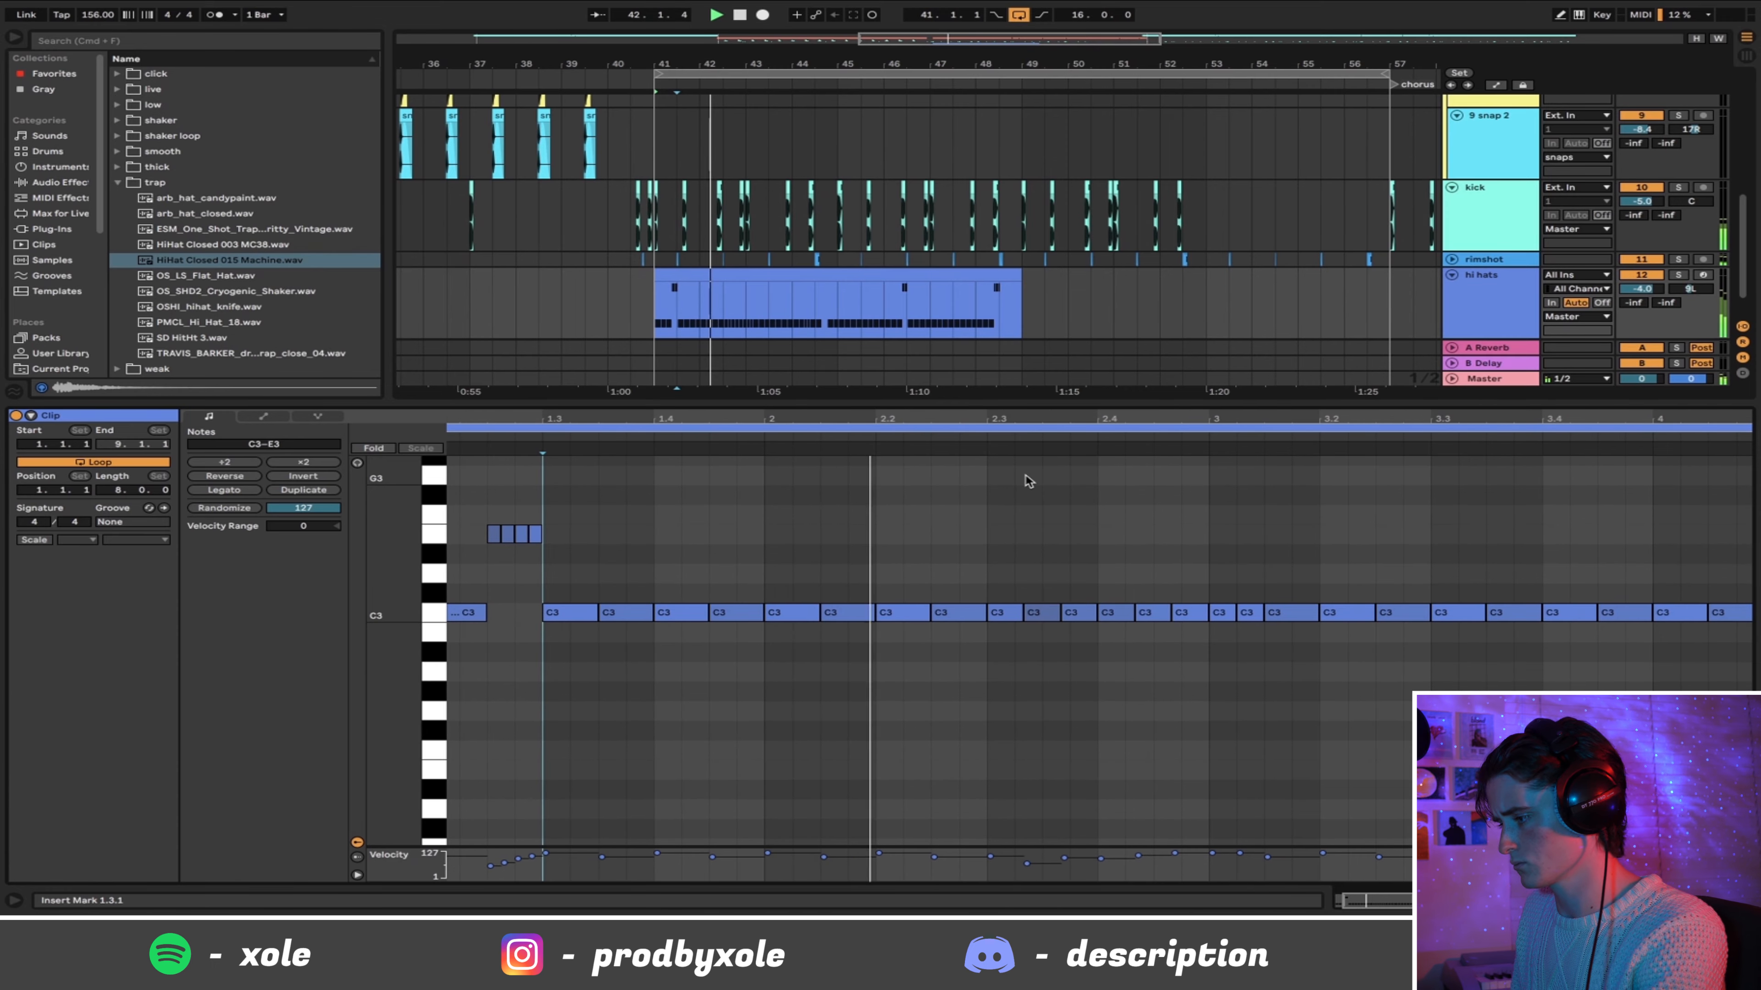
drag(1220, 426, 1217, 466)
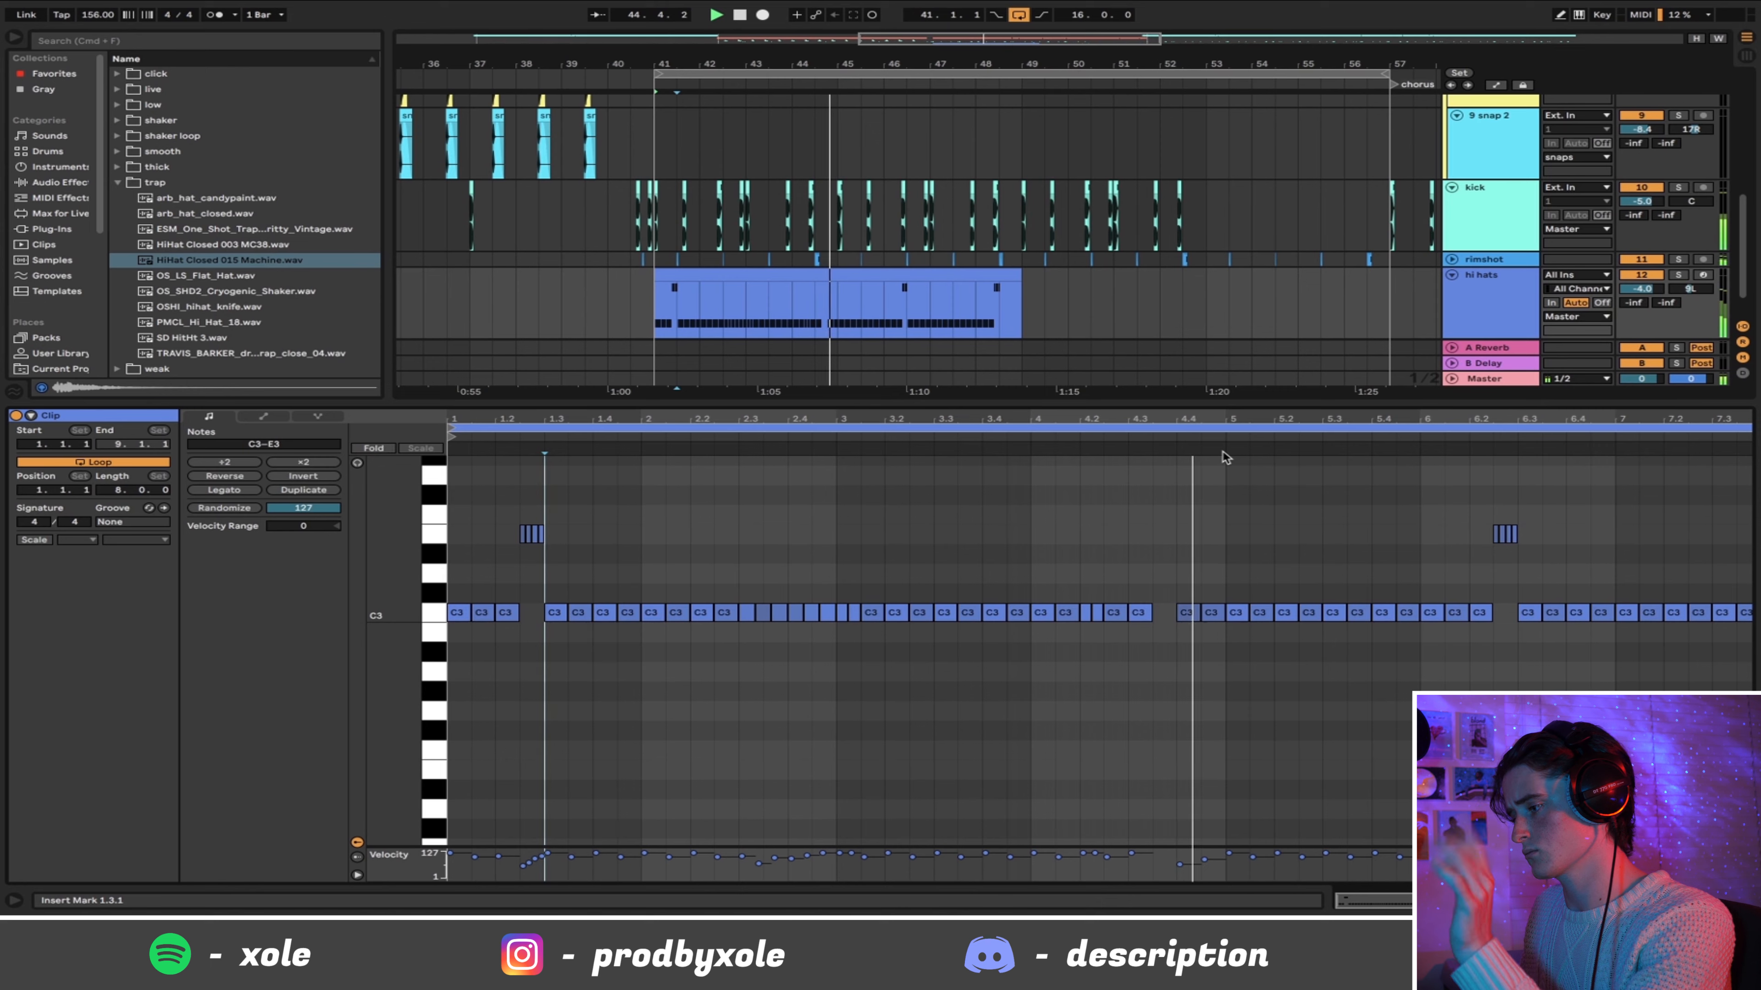
scroll(1401, 577, left, 3)
scroll(1400, 577, down, 3)
Step: Transpose the five consecutive C3 hits starting at beat 2.3 into a rising run of G2, G#2, A2, A#2 and B2
drag(612, 419, 861, 485)
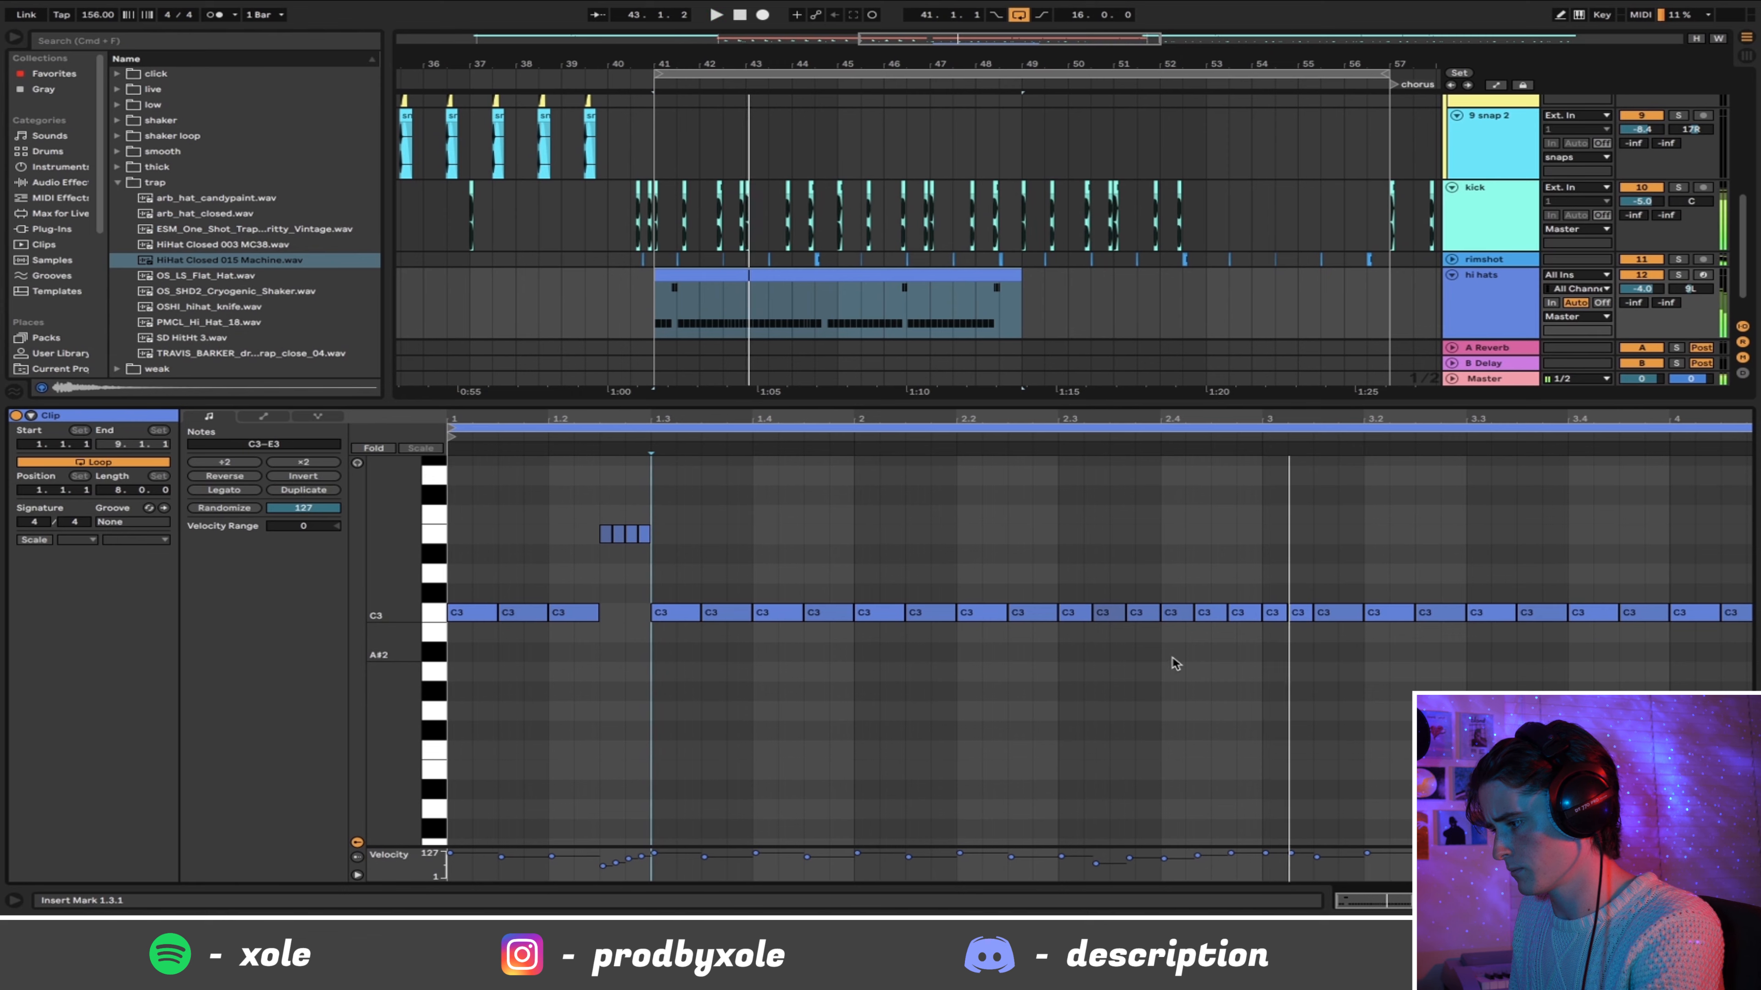
key(Down)
key(Down)
key(Down)
key(Down)
key(Down)
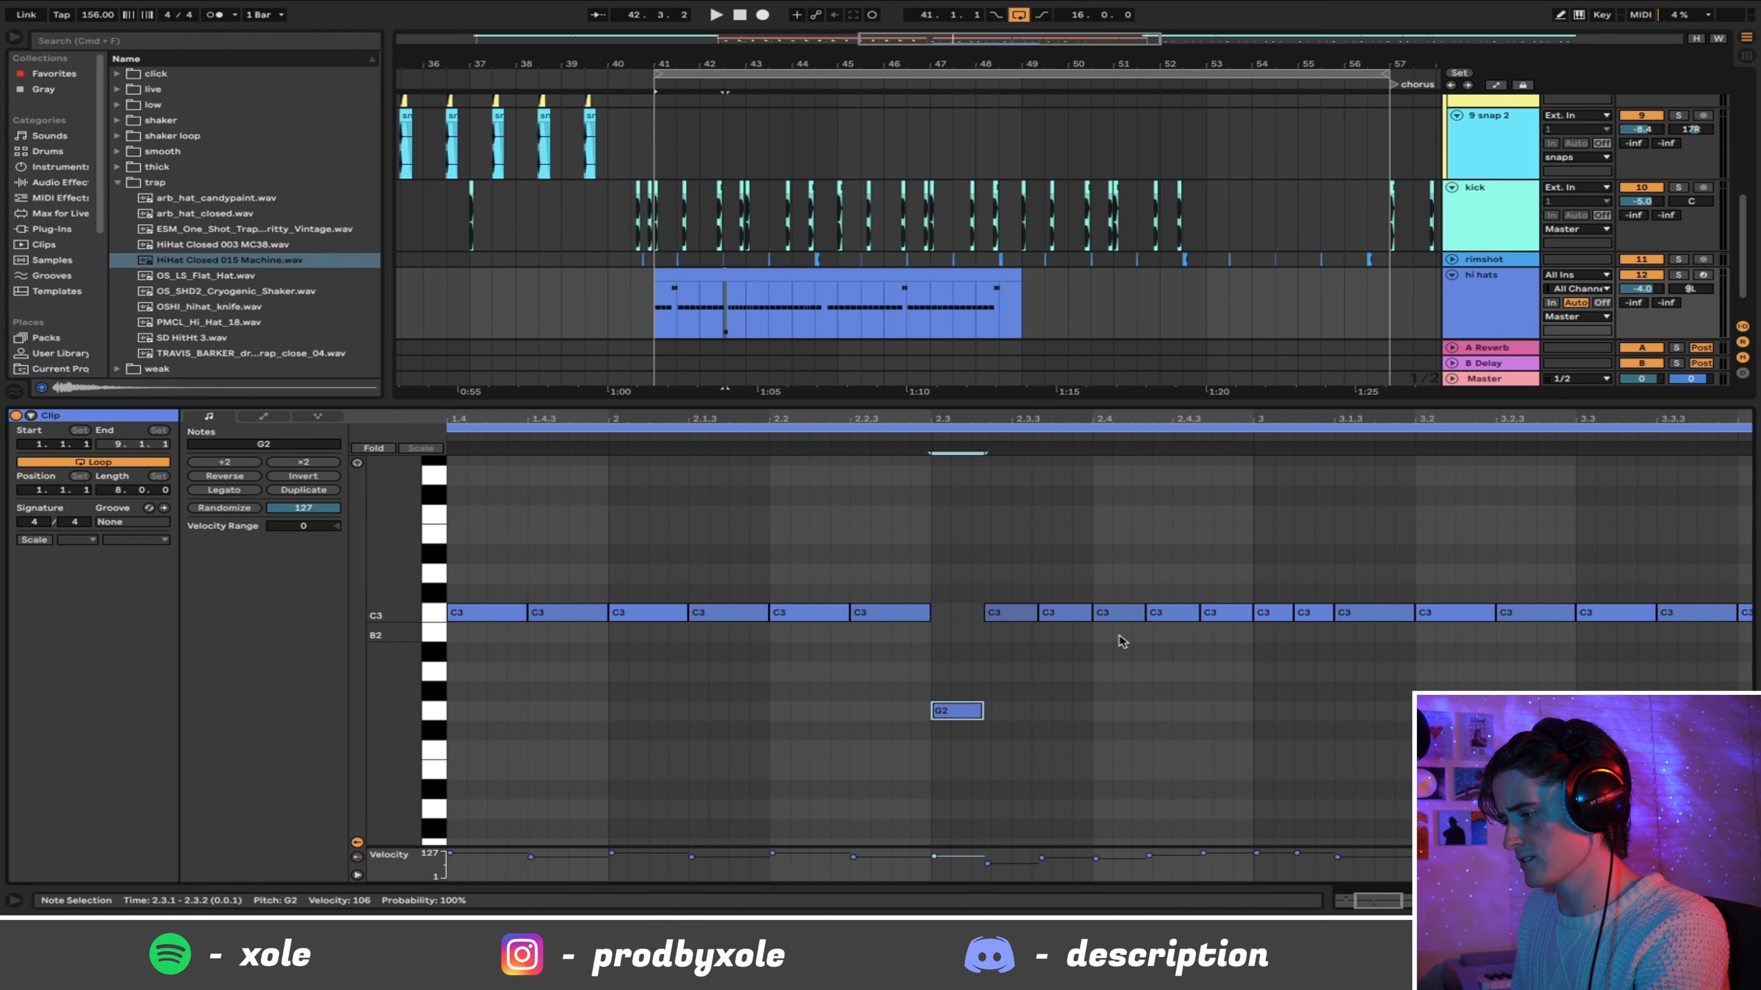
click(1014, 614)
key(Down)
key(Down)
key(Down)
key(Down)
click(1065, 614)
key(Down)
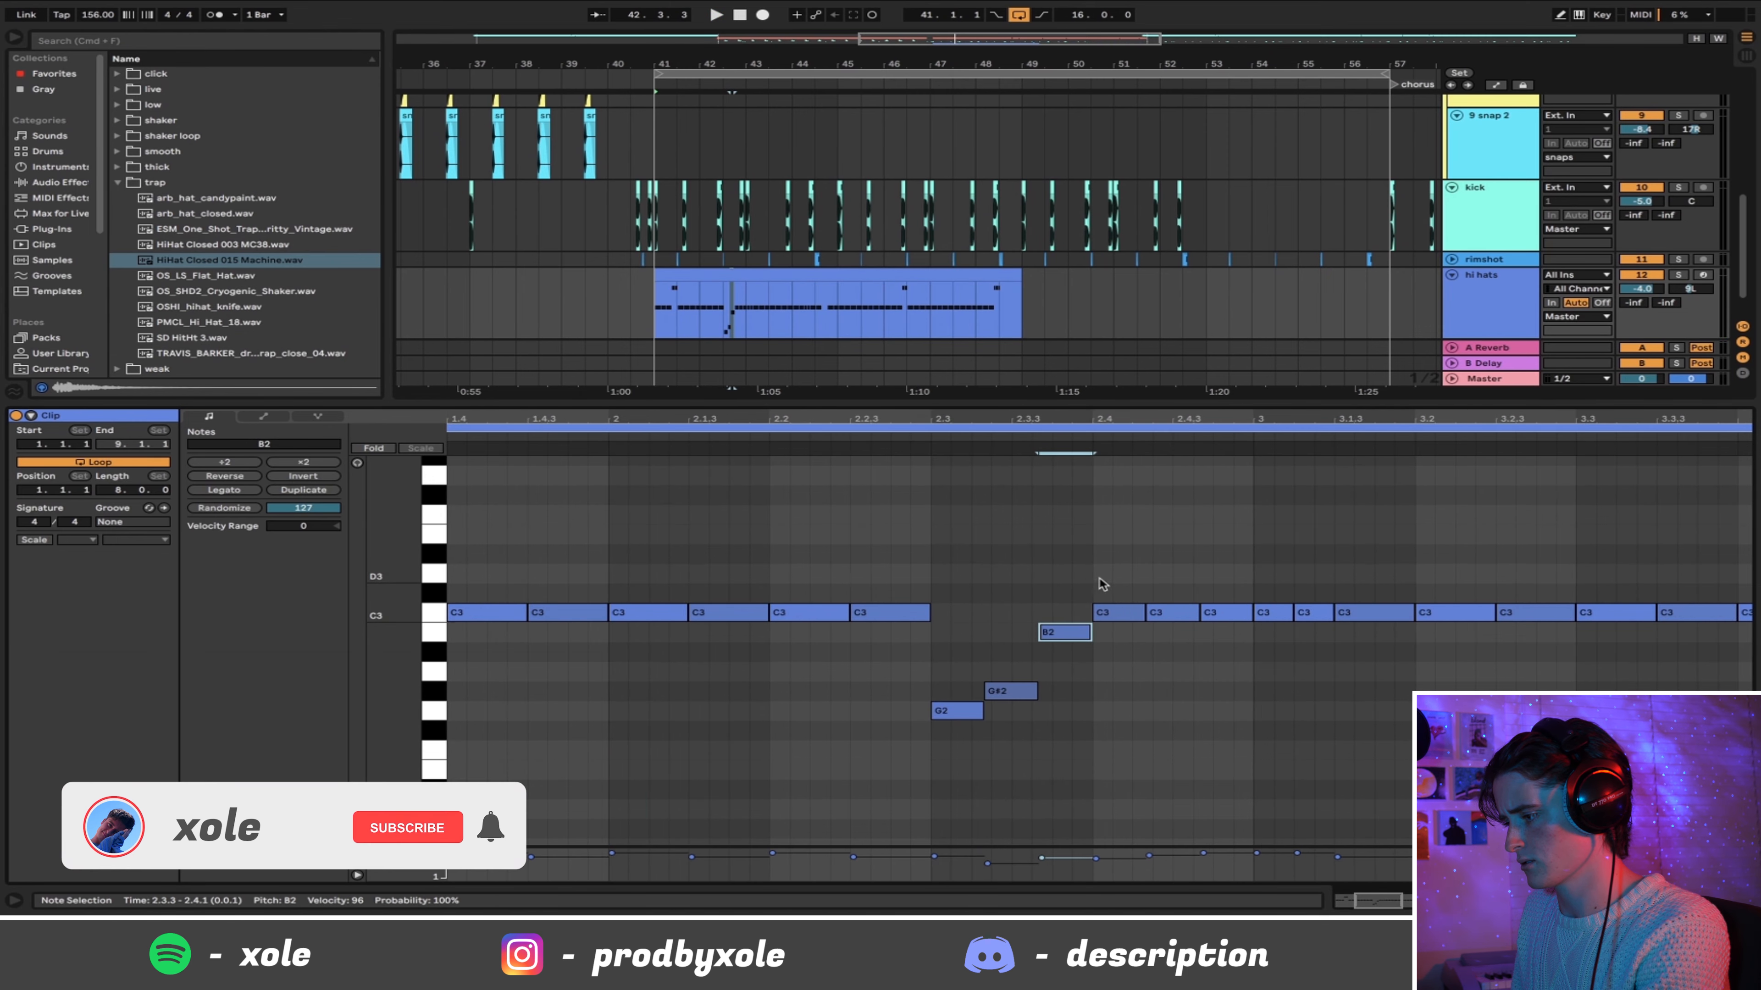
click(1172, 613)
key(Down)
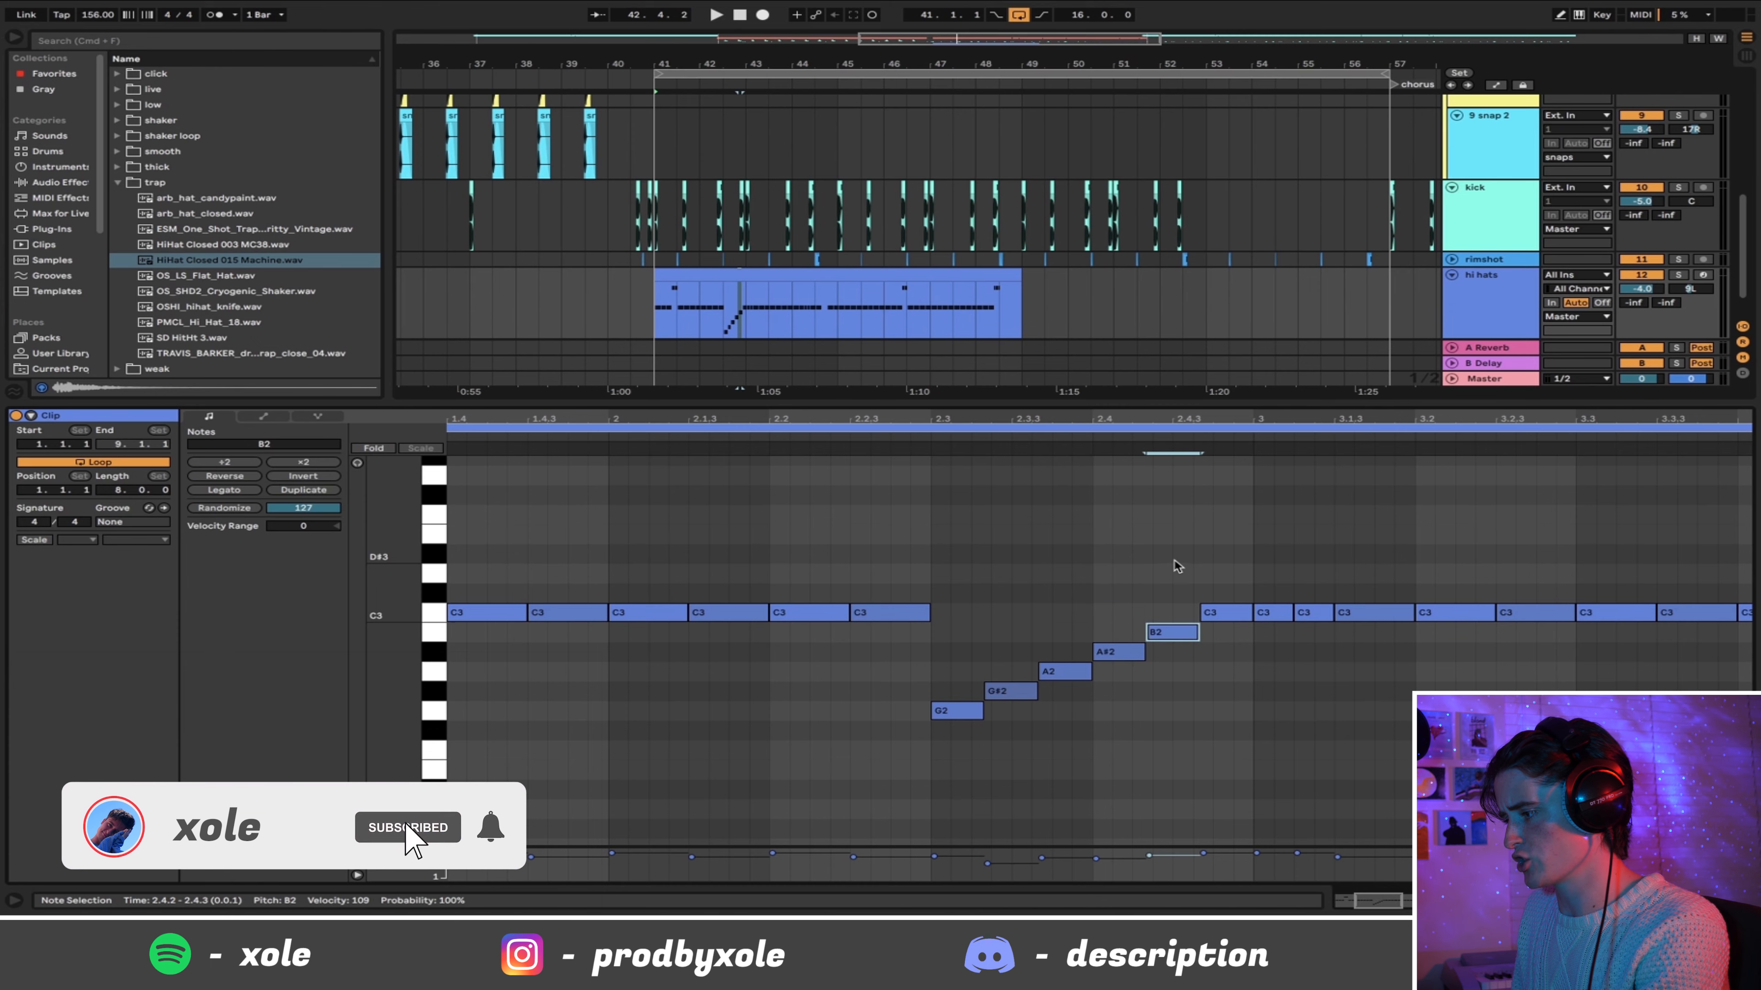
Step: Play the rising hi-hat run and duplicate the eight-bar clip so hi-hats fill the verse up to bar 57
drag(1119, 420, 1121, 415)
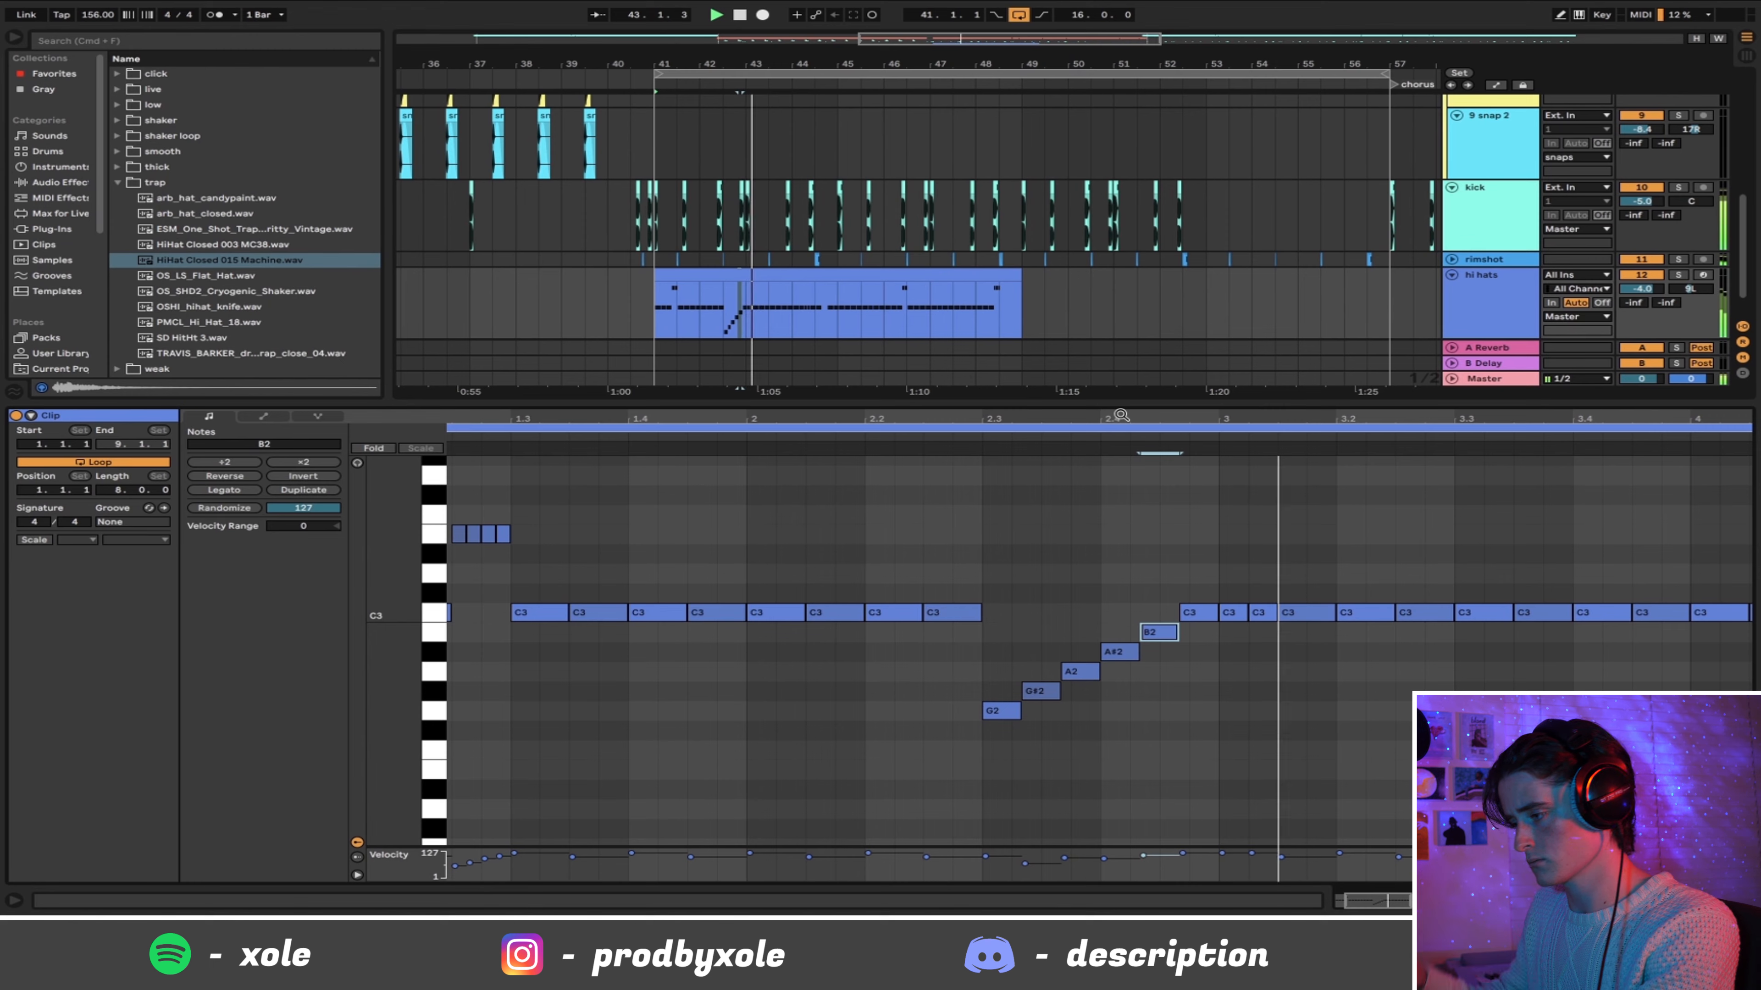
drag(1121, 415, 1122, 382)
click(768, 274)
key(super+d)
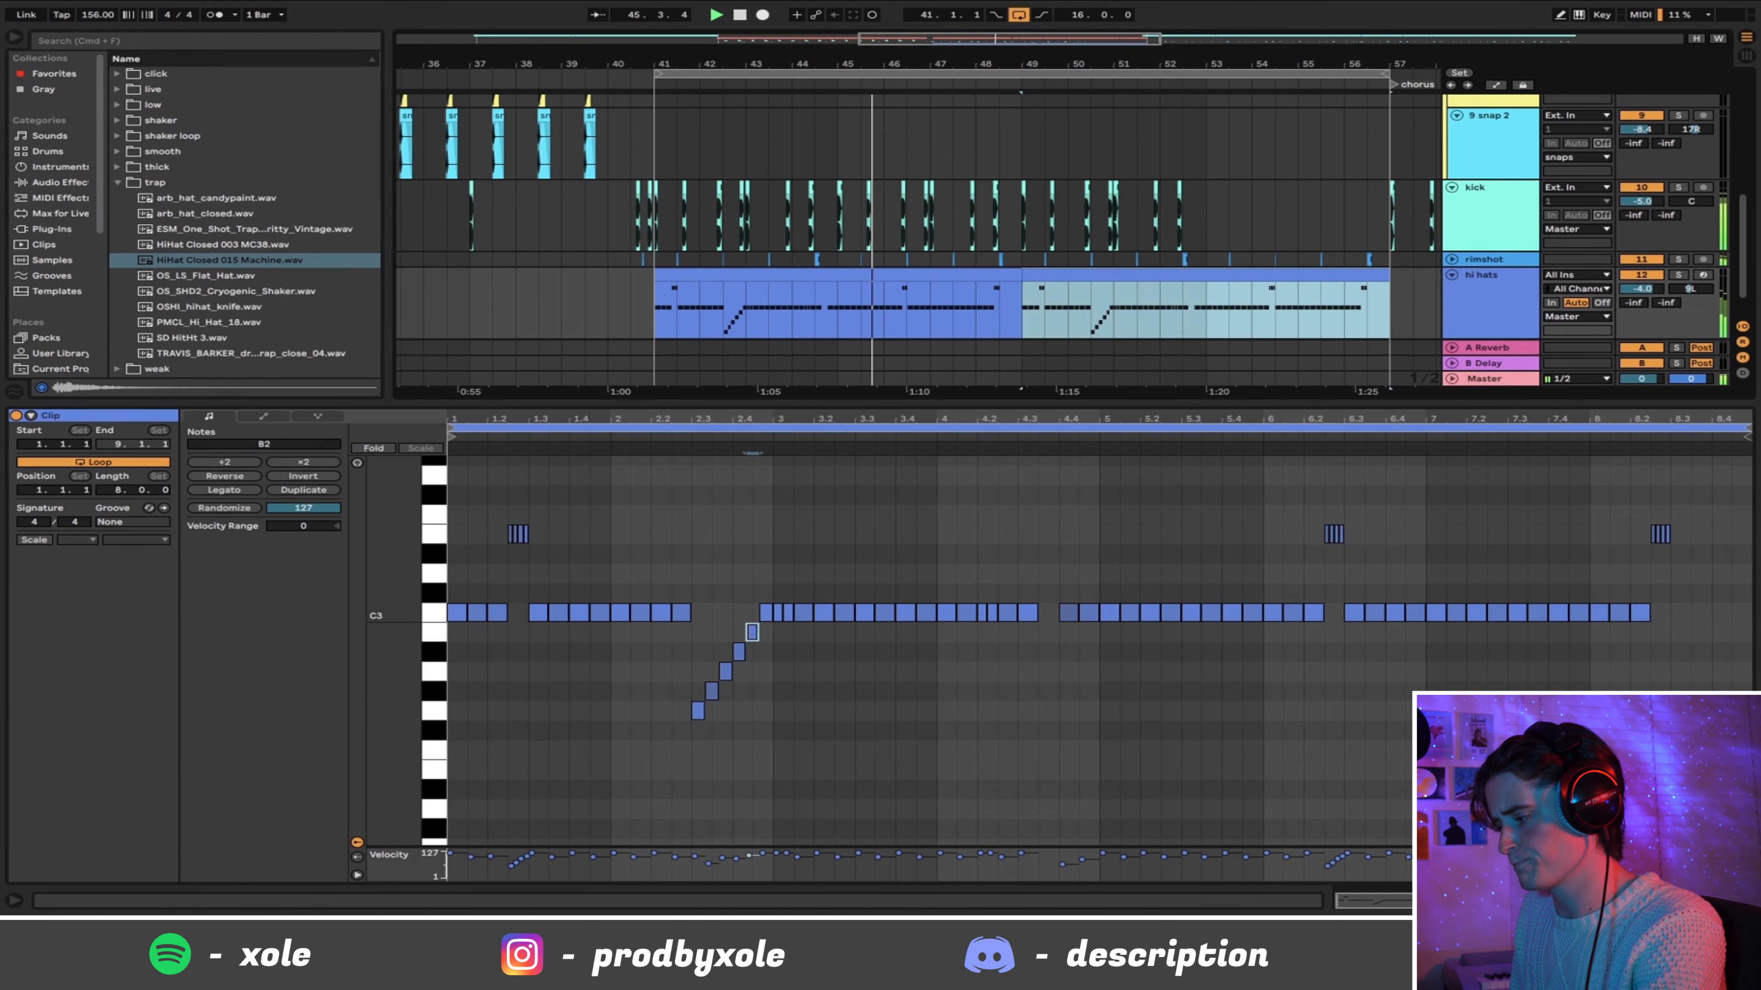
click(1746, 900)
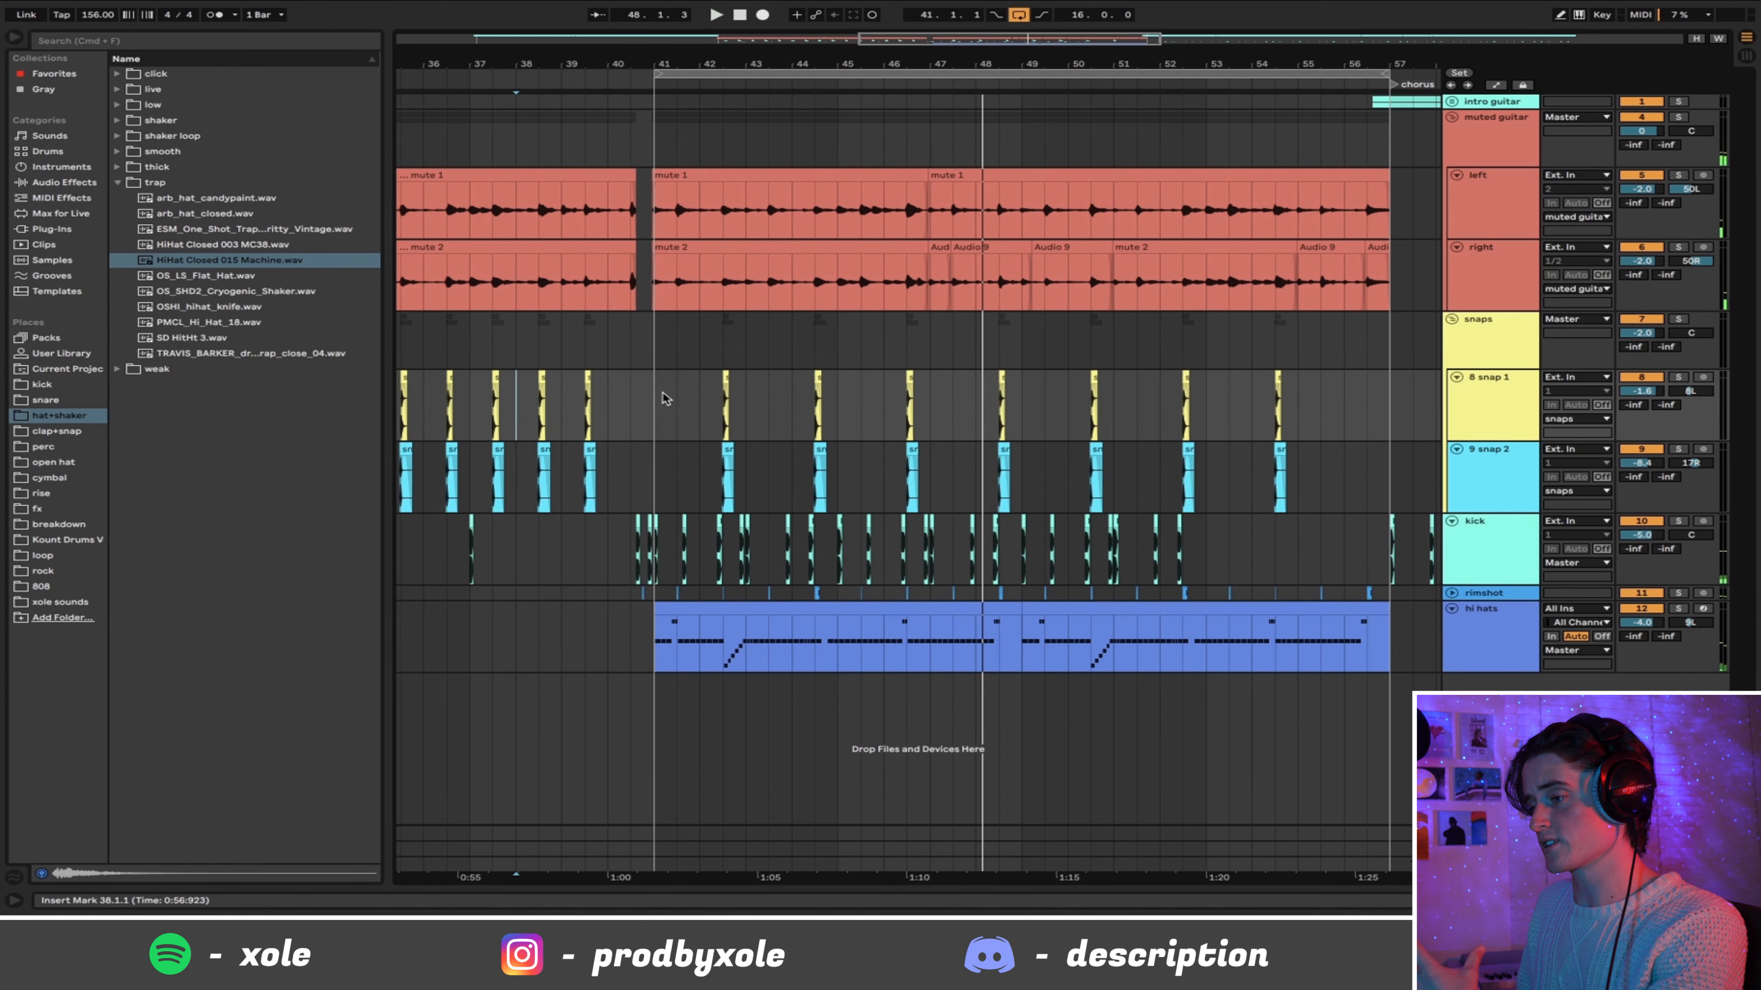
Step: Play the arrangement from shortly before bar 41 to hear the verse drums with the muted guitars
drag(664, 398, 1360, 412)
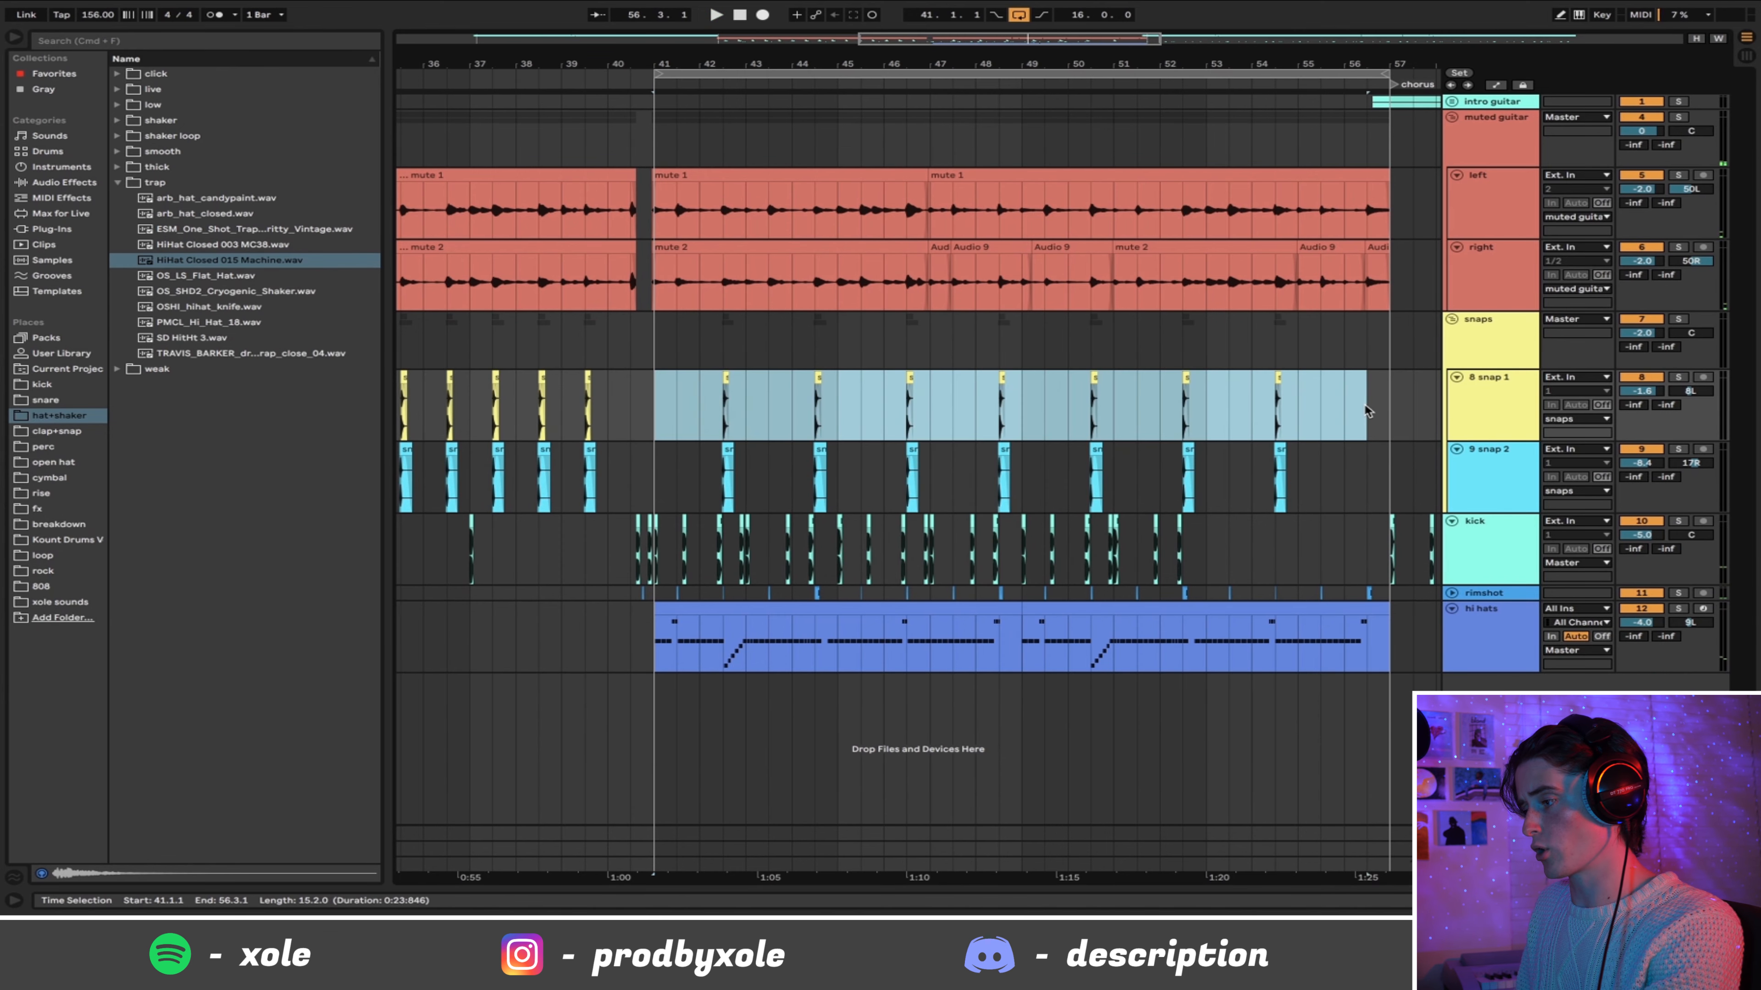
click(469, 397)
key(space)
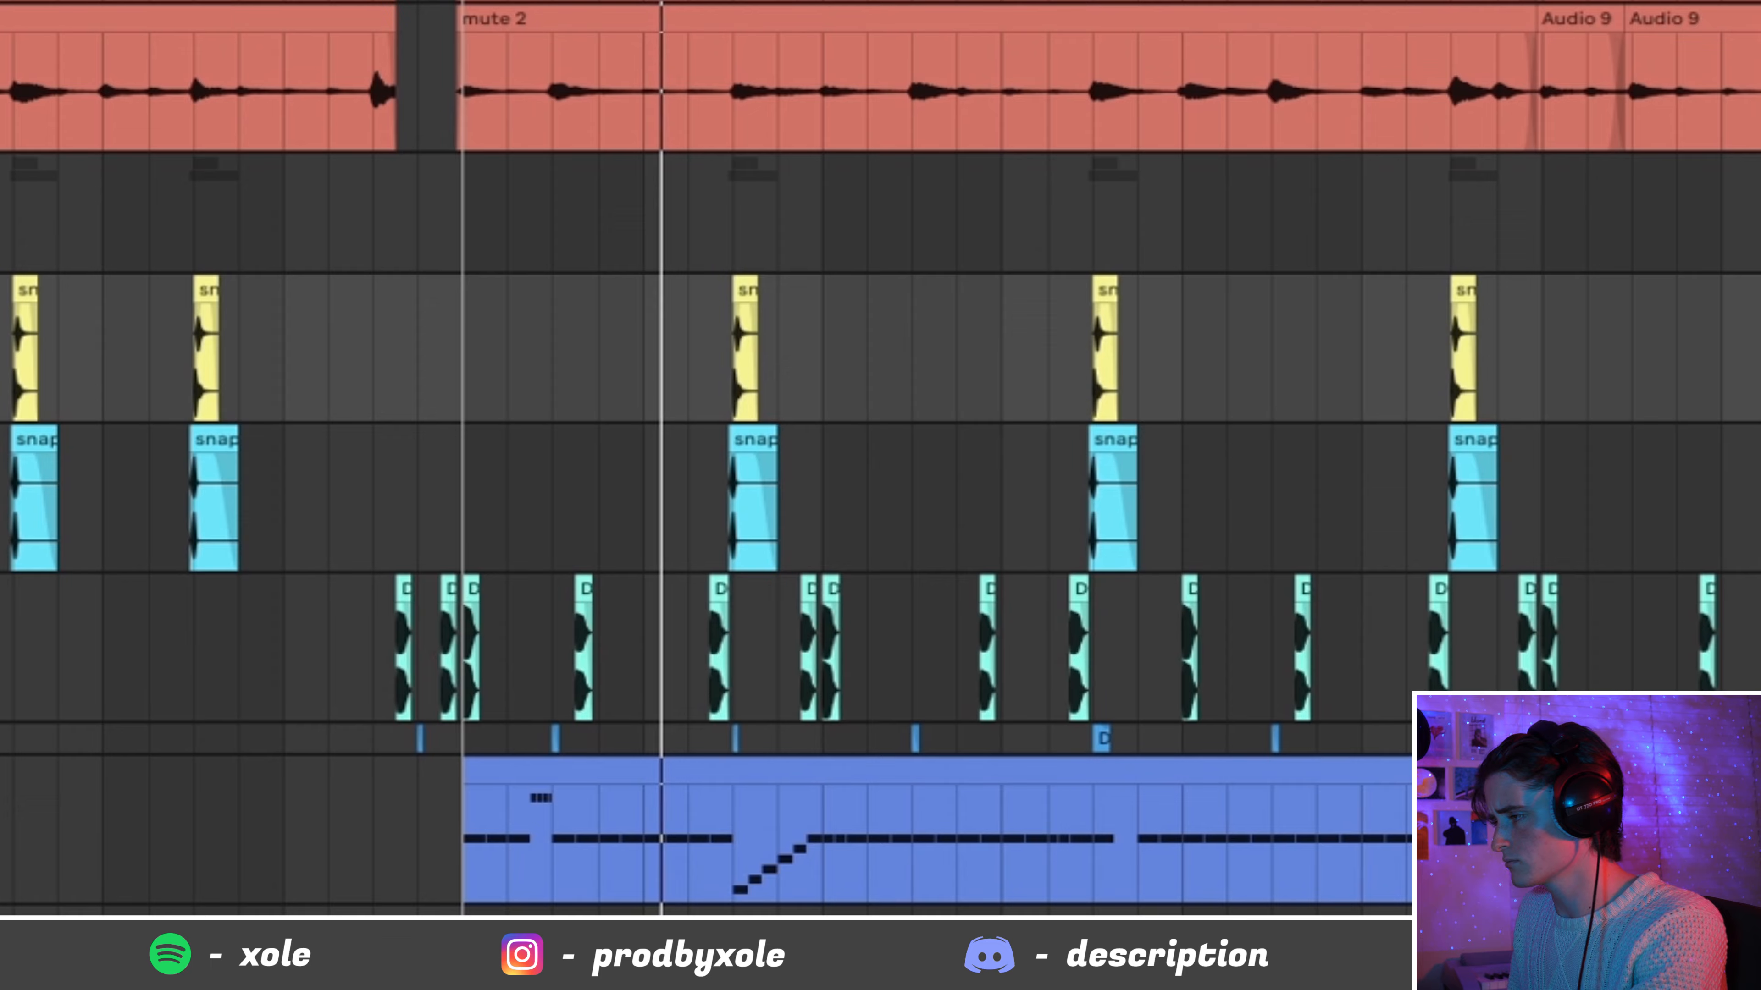
Step: Compare where the muted guitar and intro guitar tracks are used in the verse and around the chorus start at bar 57
scroll(880, 459, right, 3)
scroll(881, 458, down, 3)
scroll(880, 458, right, 1)
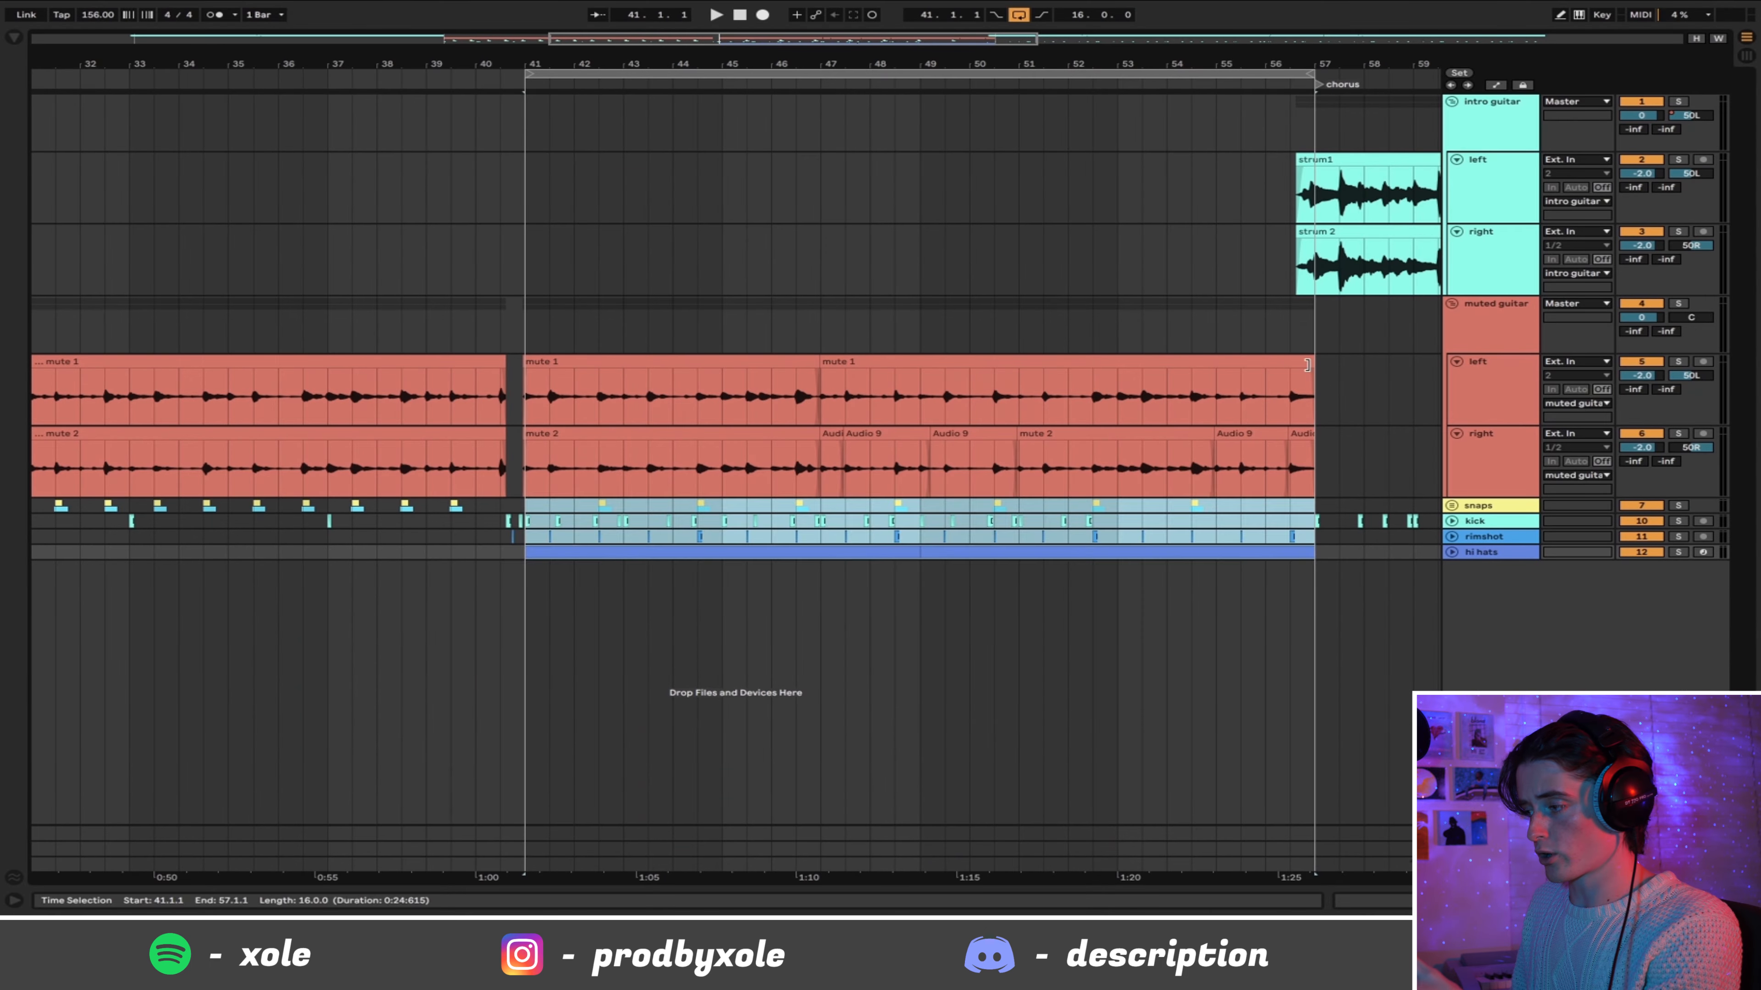
drag(1316, 329, 1412, 332)
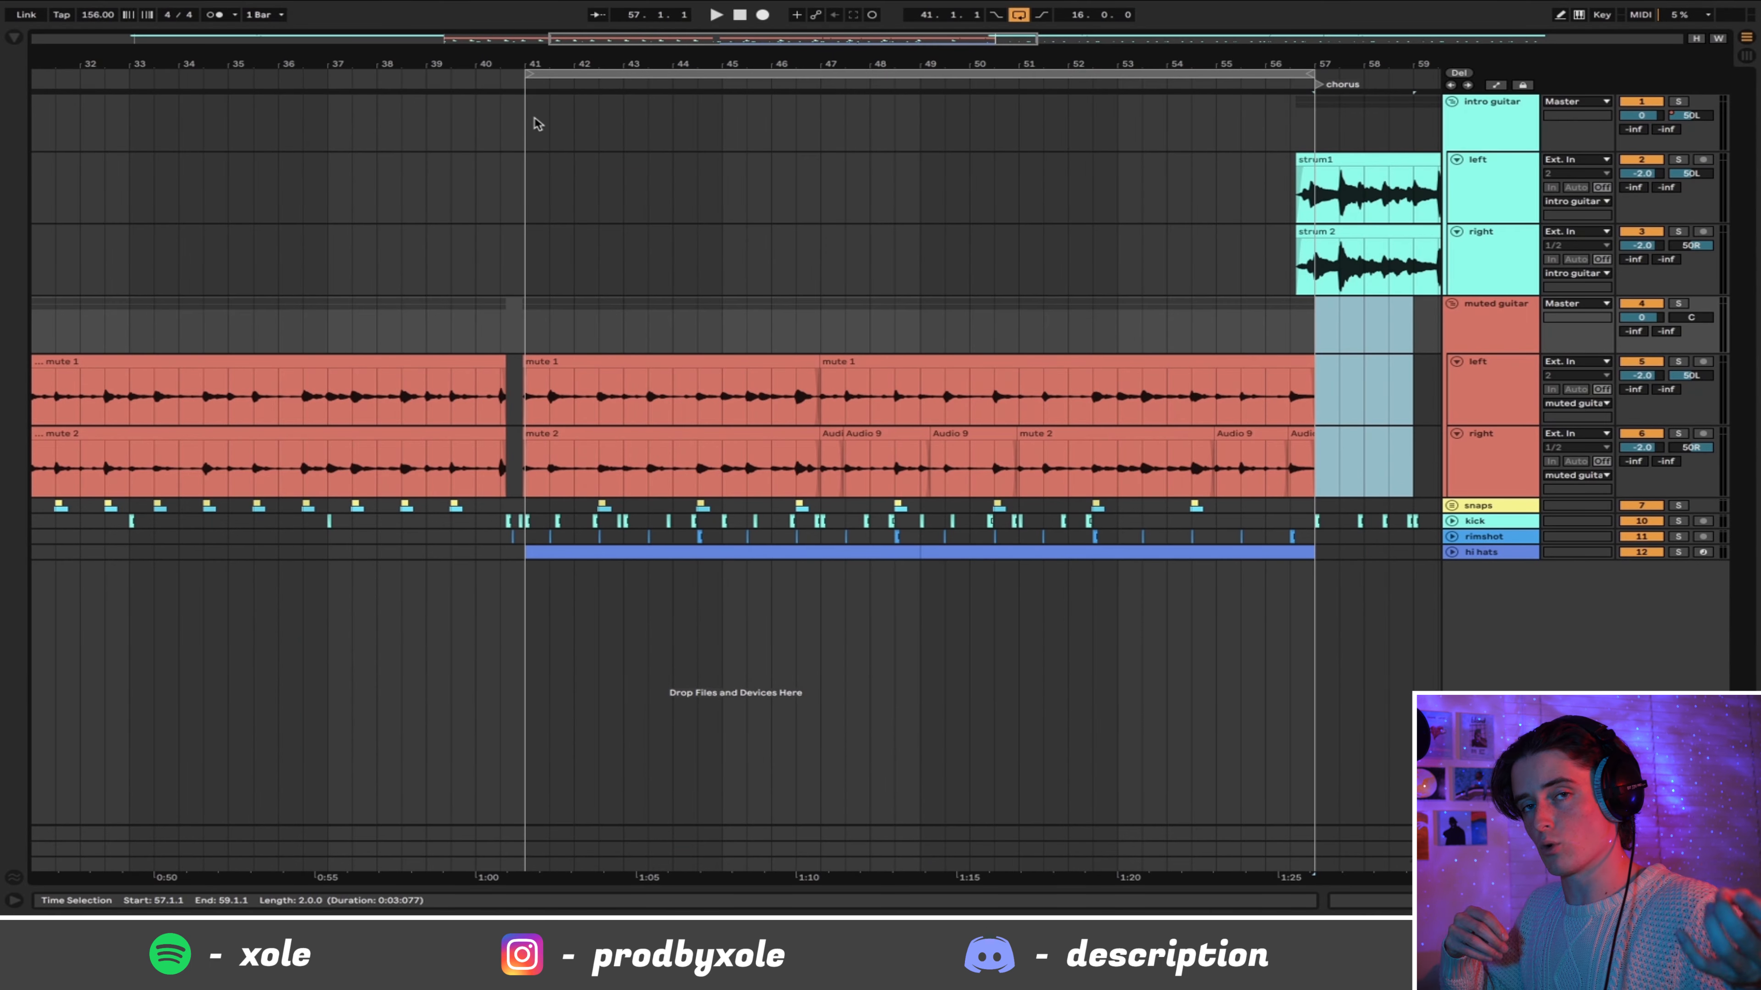
drag(537, 123, 1242, 267)
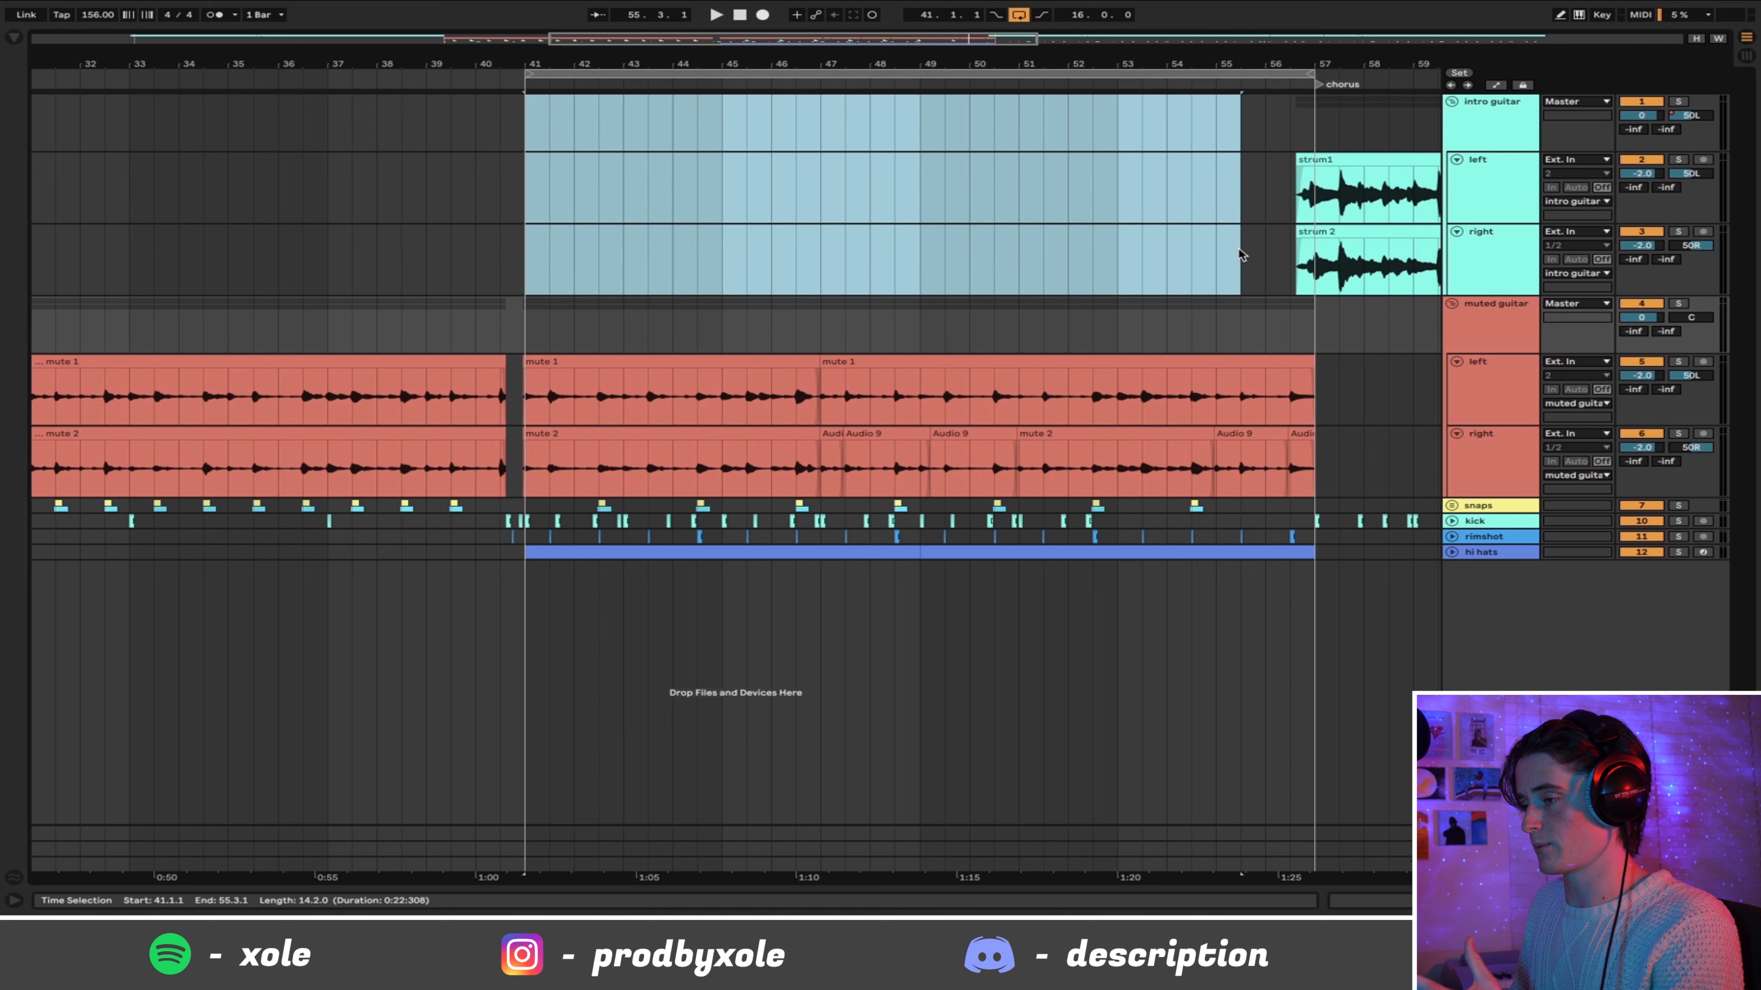
drag(531, 123, 1021, 455)
Step: Collapse the intro guitar and muted guitar groups and insert a MIDI track below the hi-hats
click(1452, 102)
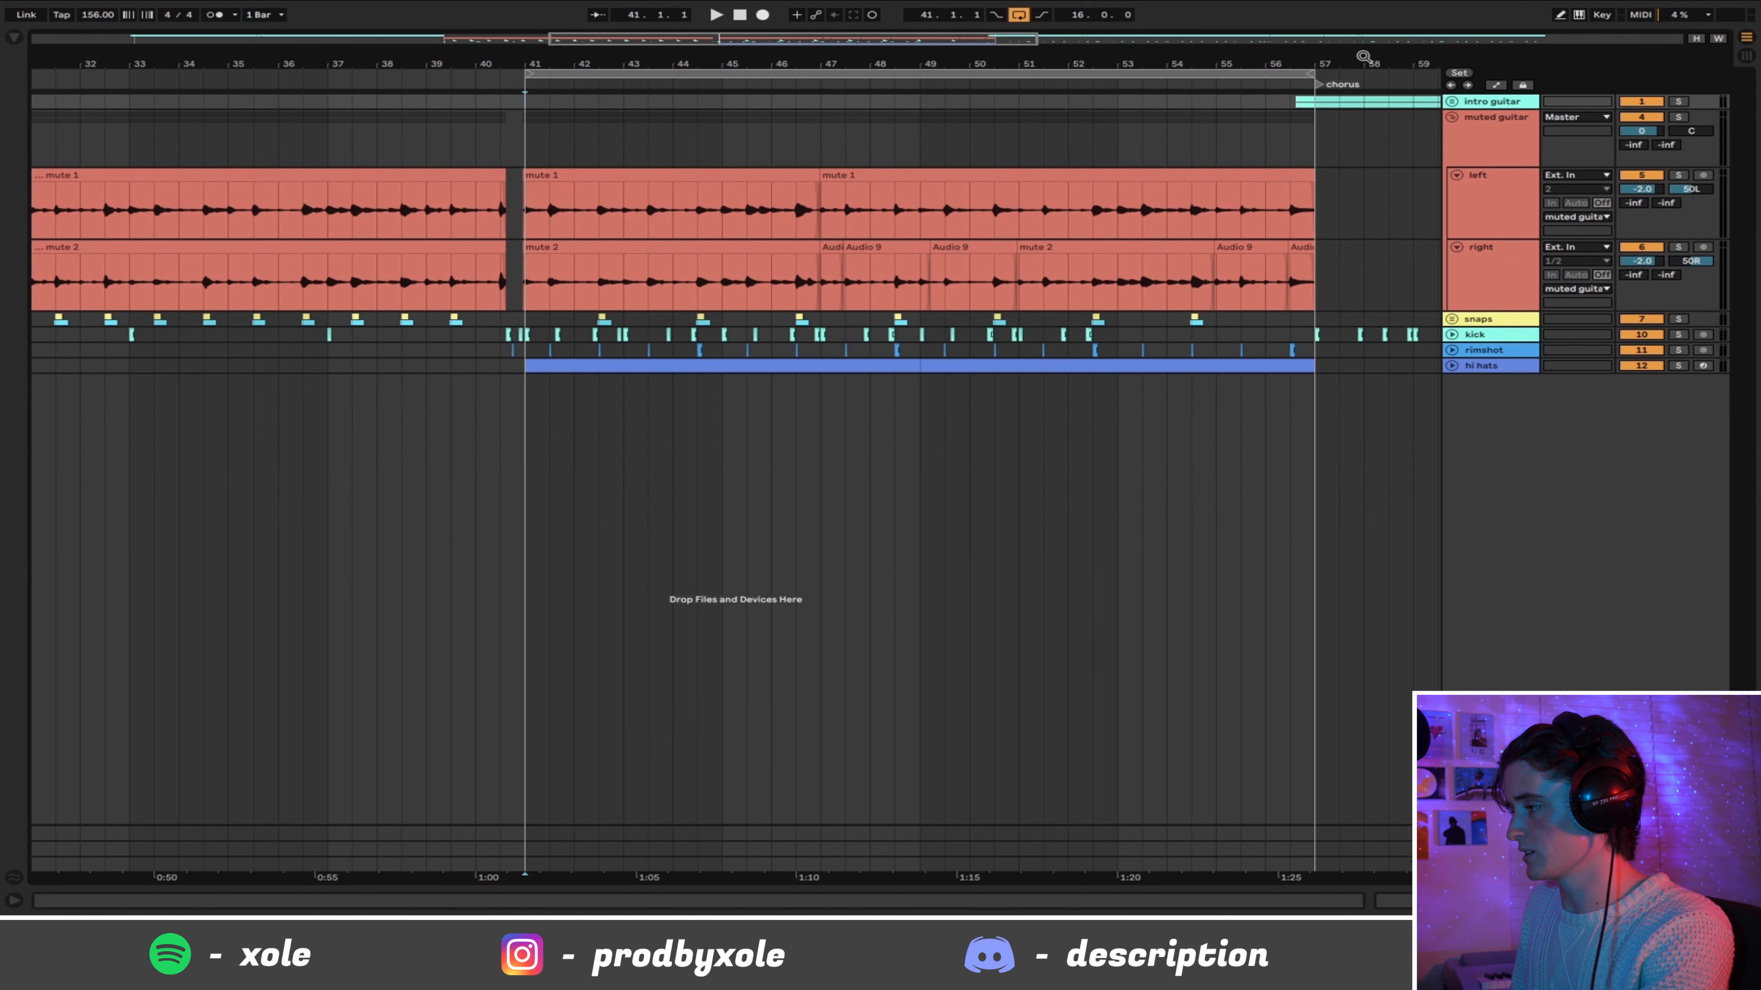
drag(1363, 57, 869, 66)
click(1452, 116)
right_click(1510, 231)
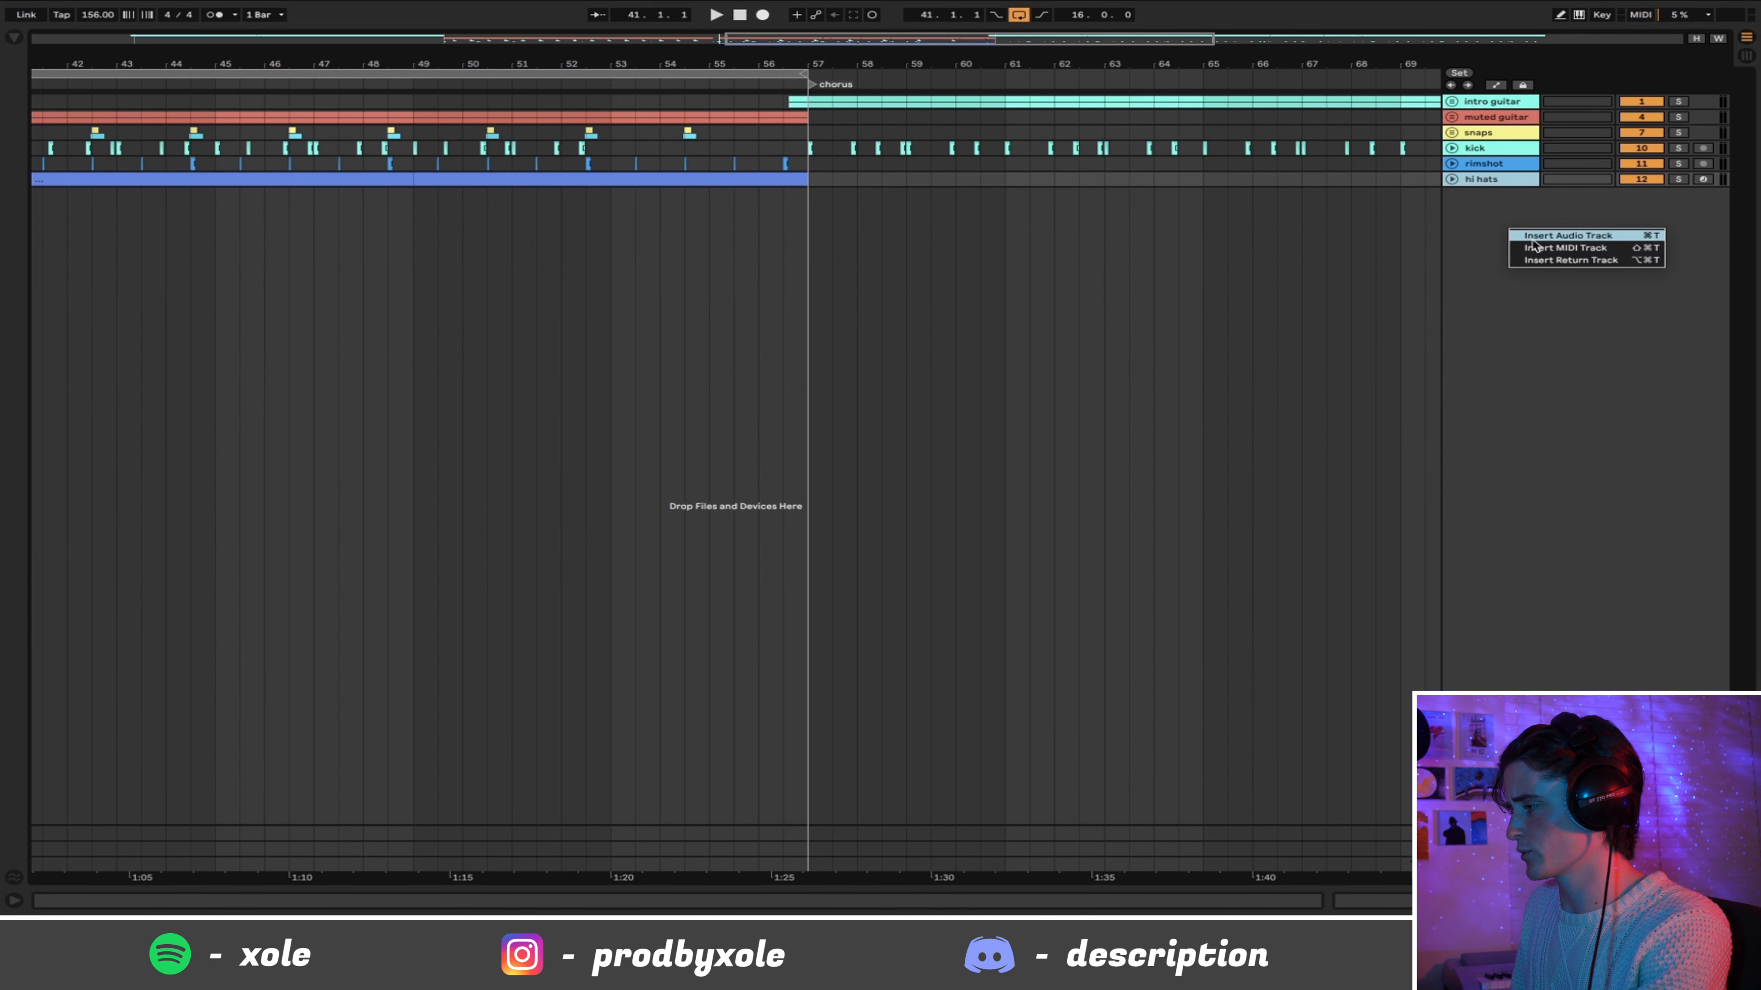
click(1537, 247)
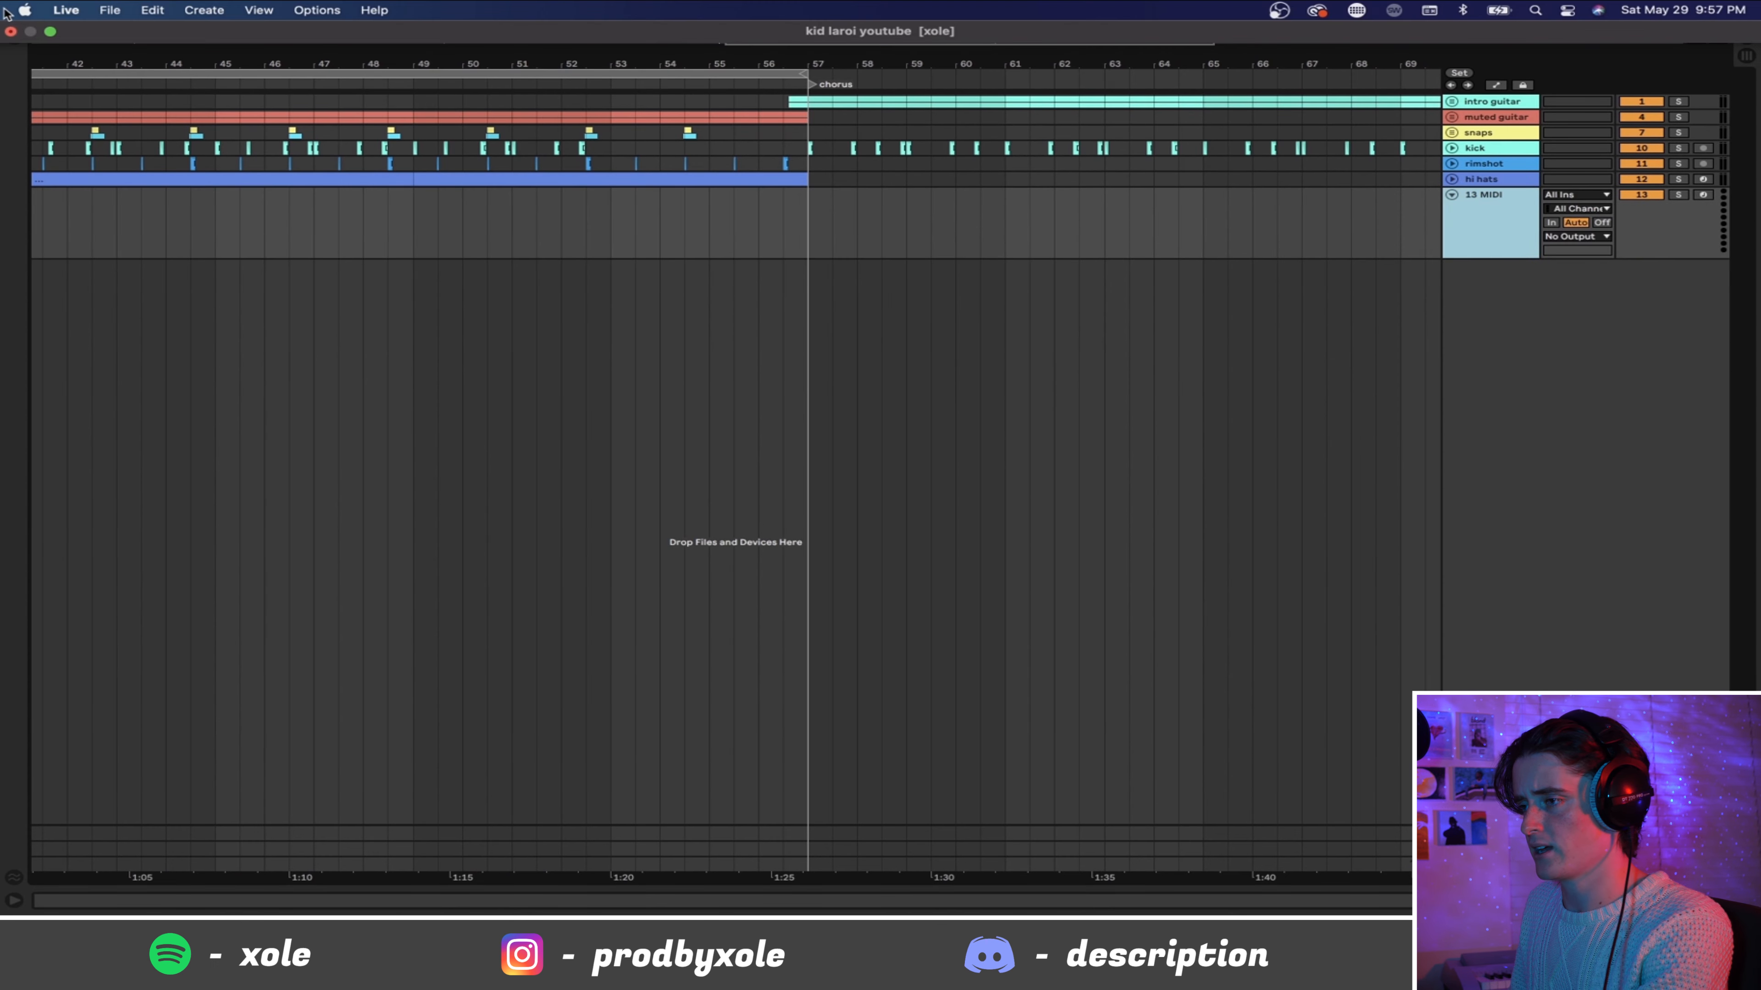
Step: Show the browser and load a Simpler instrument onto the new MIDI track
click(14, 38)
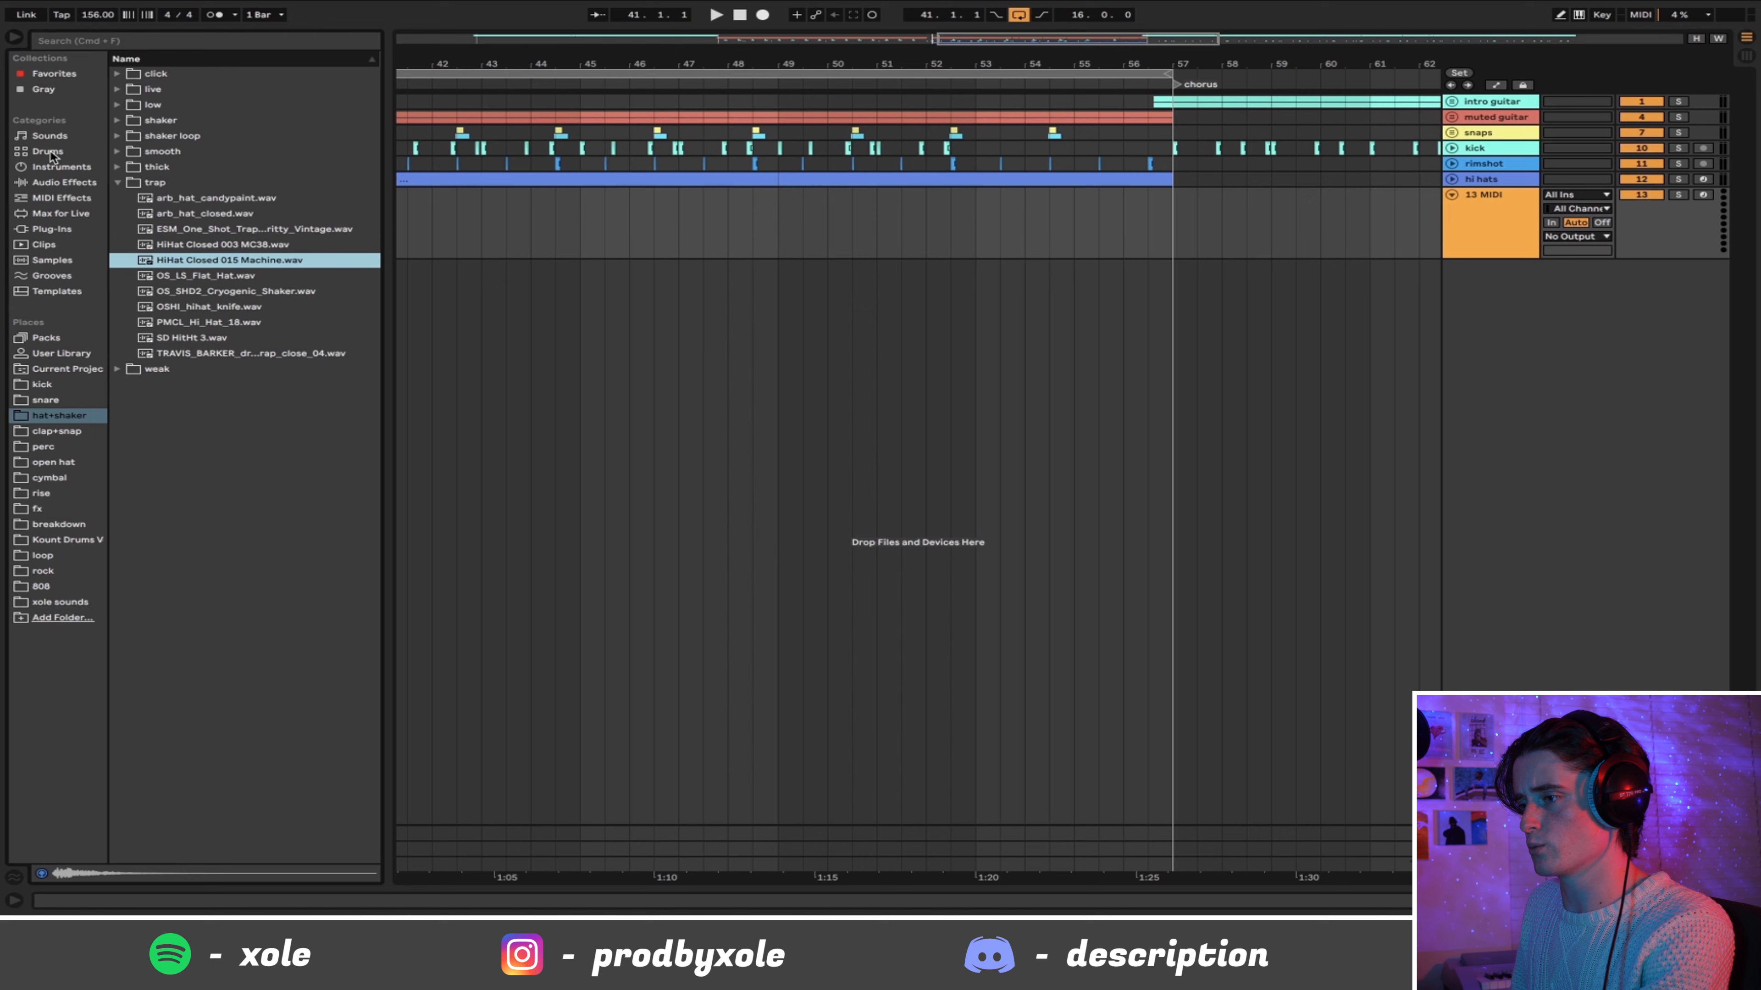
click(57, 167)
double_click(181, 231)
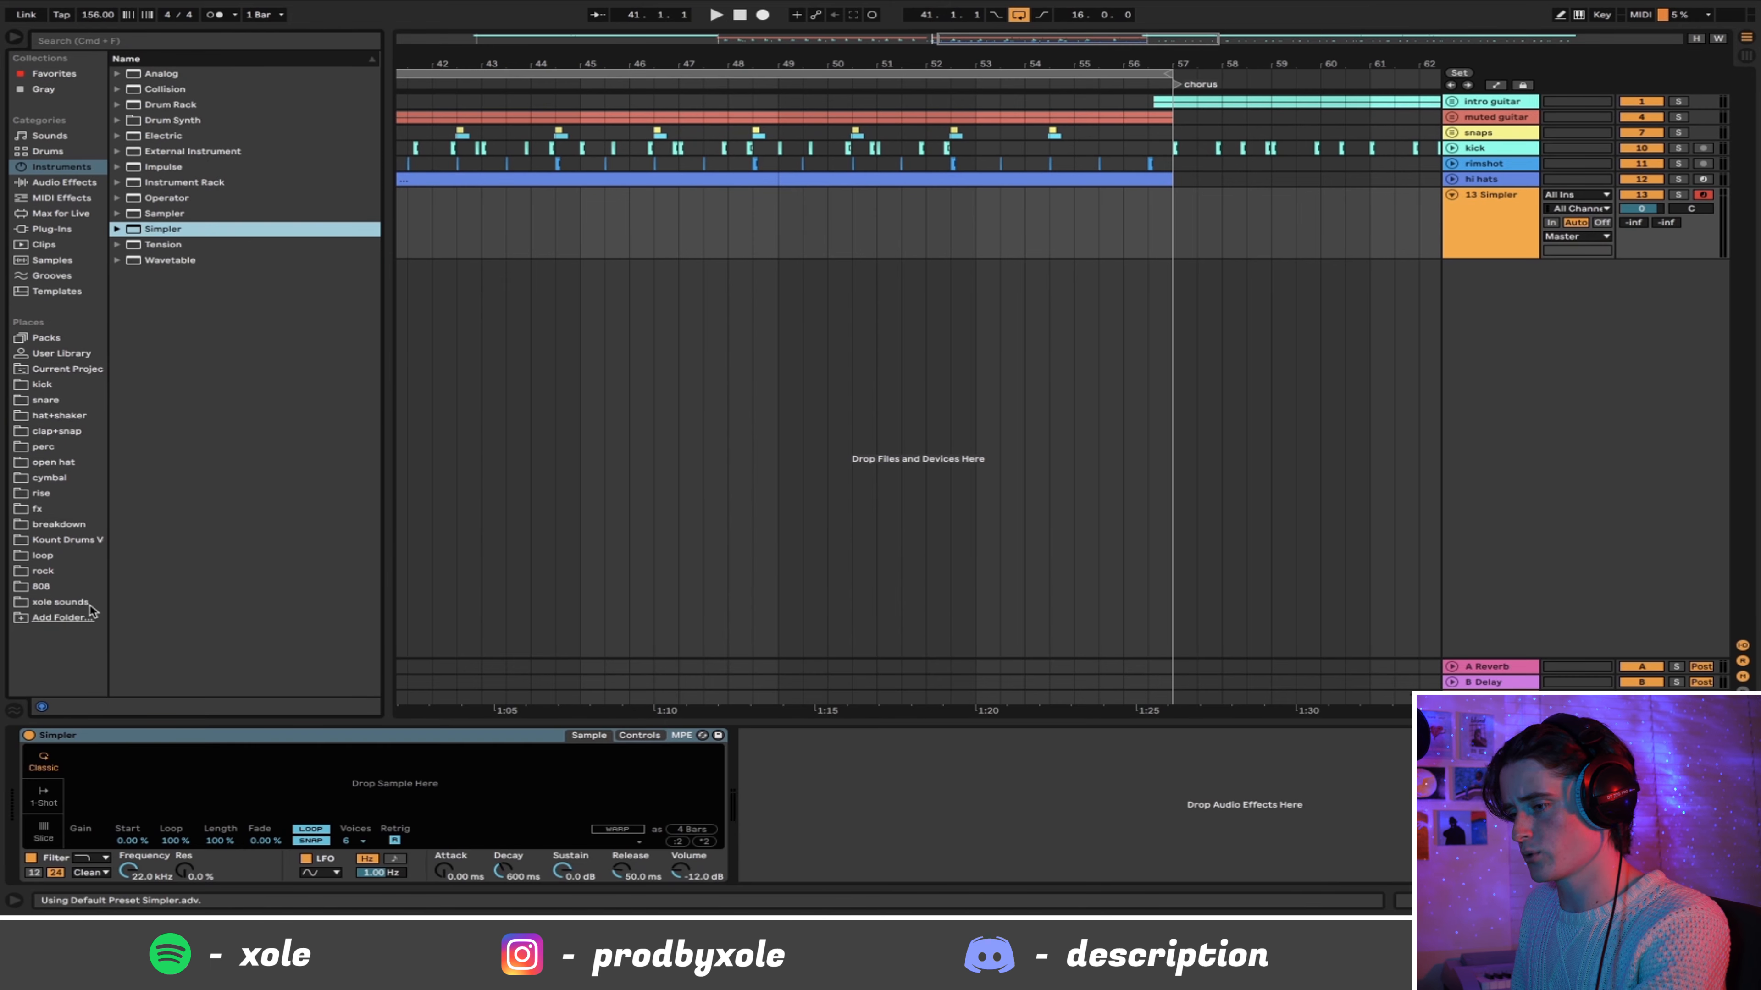
Step: Audition several 808 samples from the MIDNIGHT 808 PACK and load organic grass fed 808 into Simpler
click(67, 587)
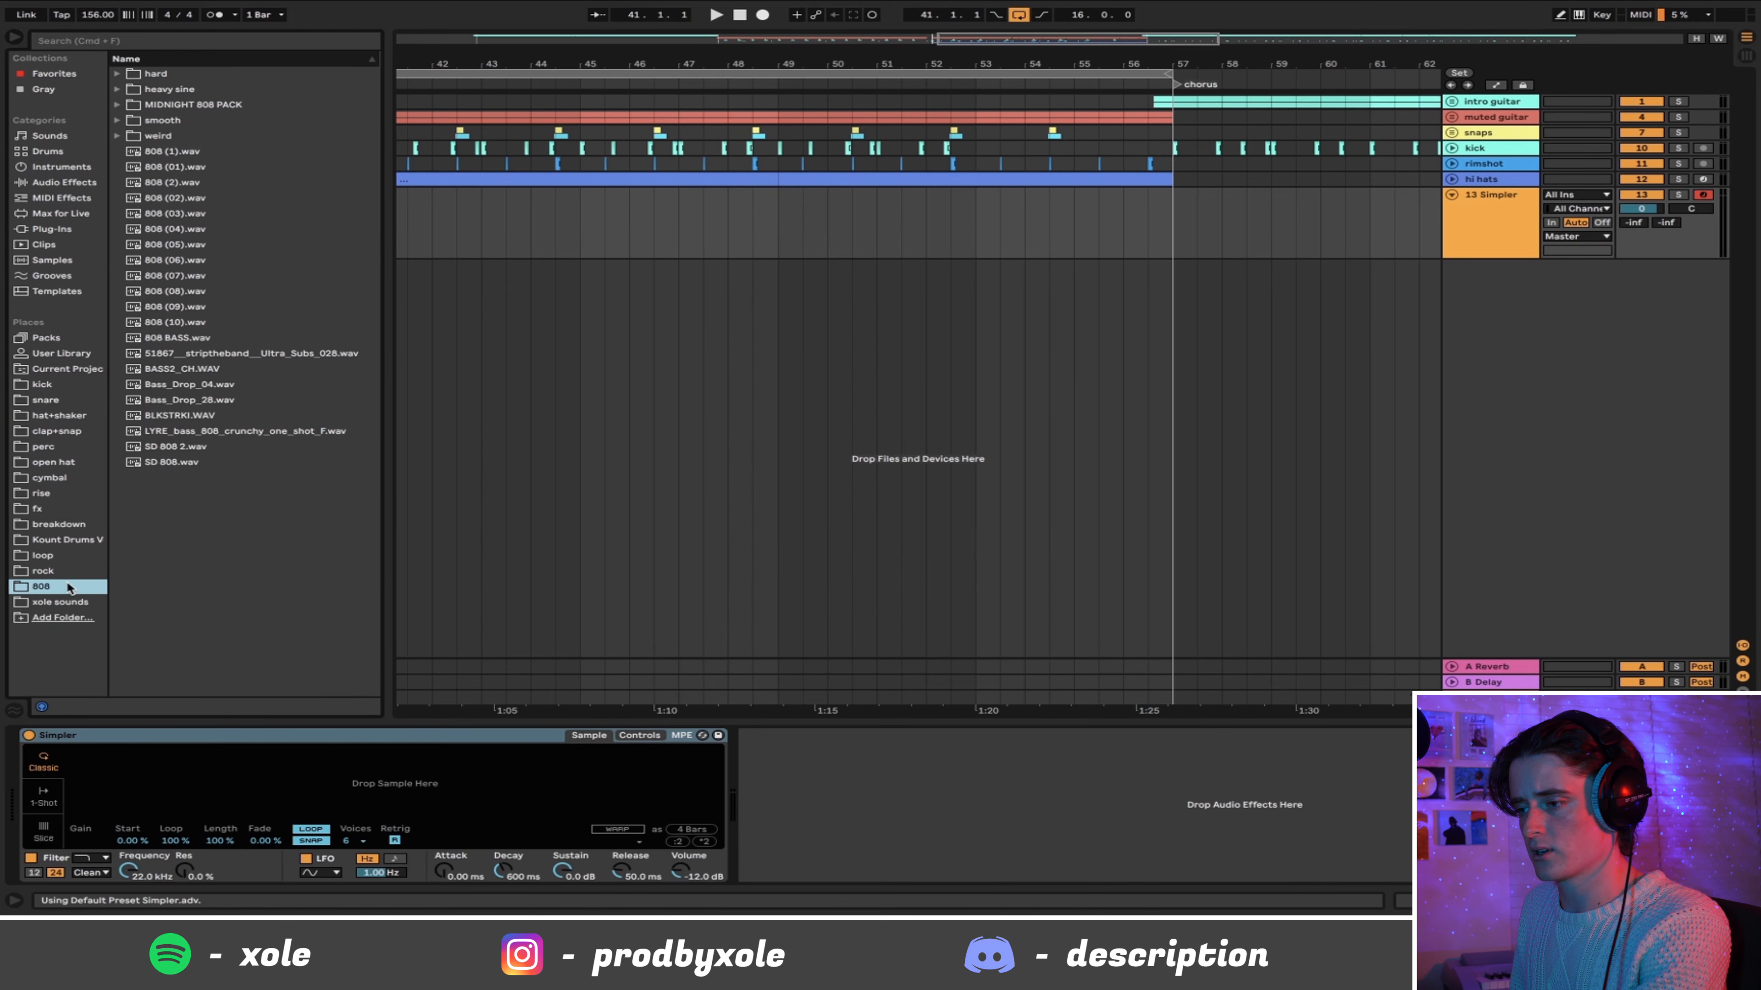
click(116, 104)
click(255, 483)
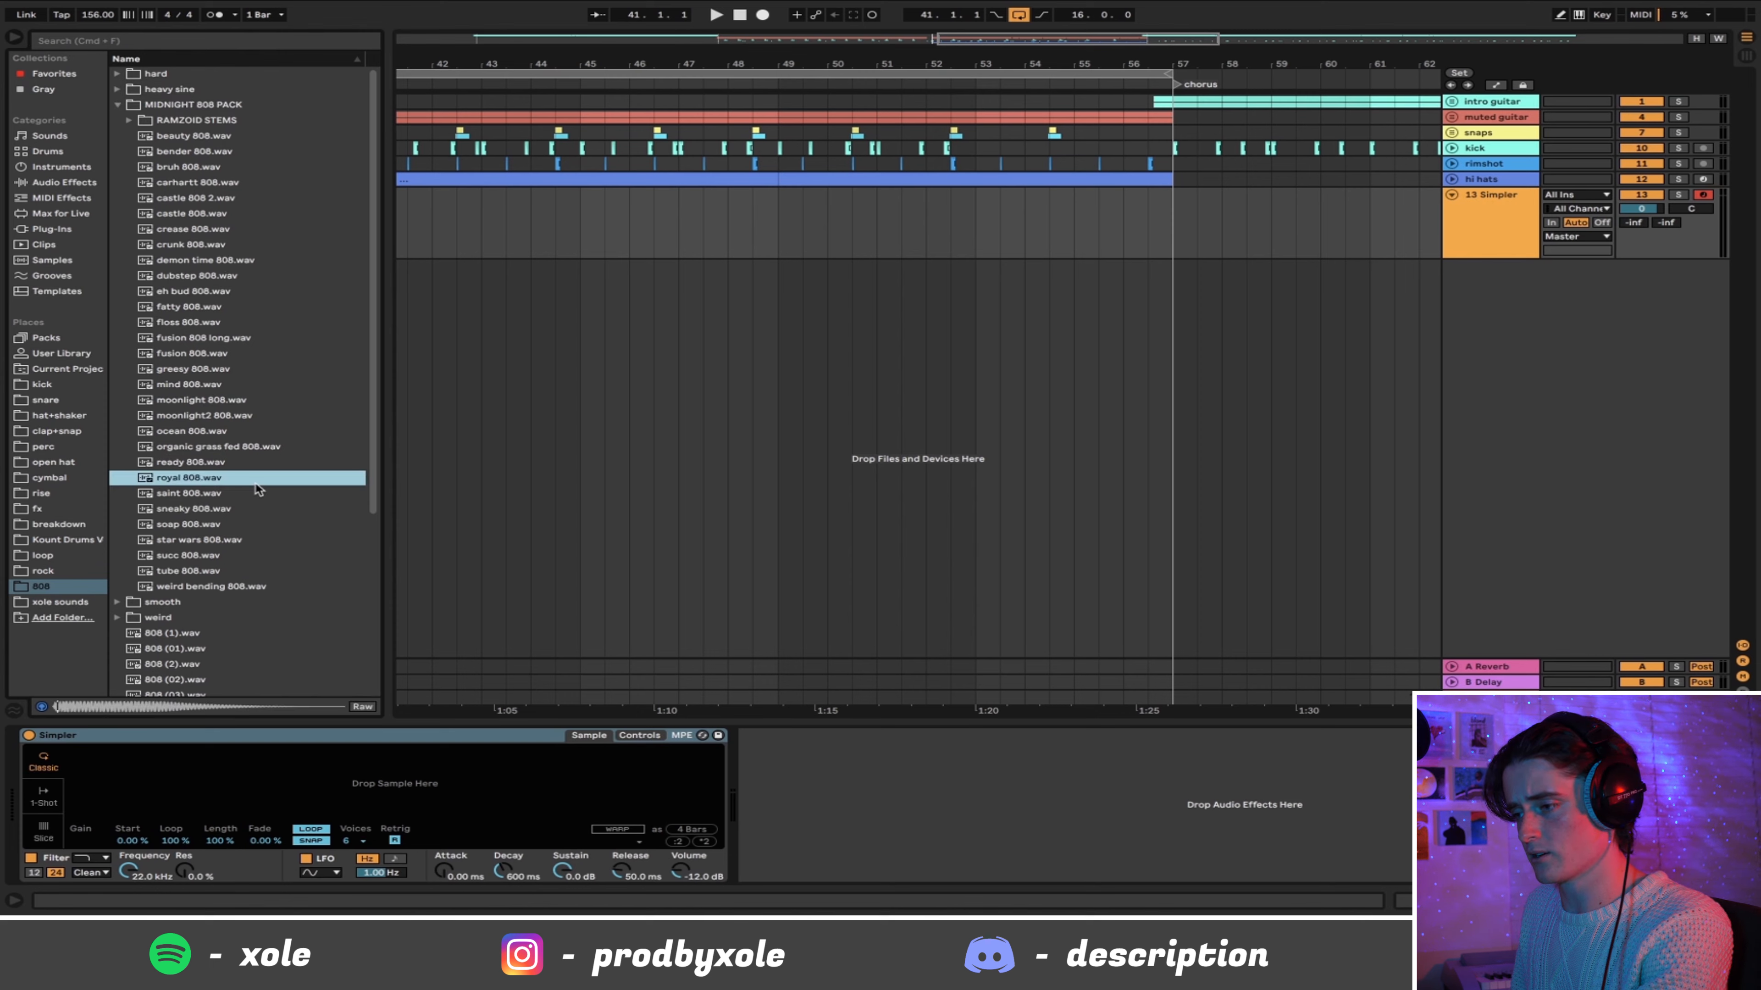
click(246, 463)
click(251, 448)
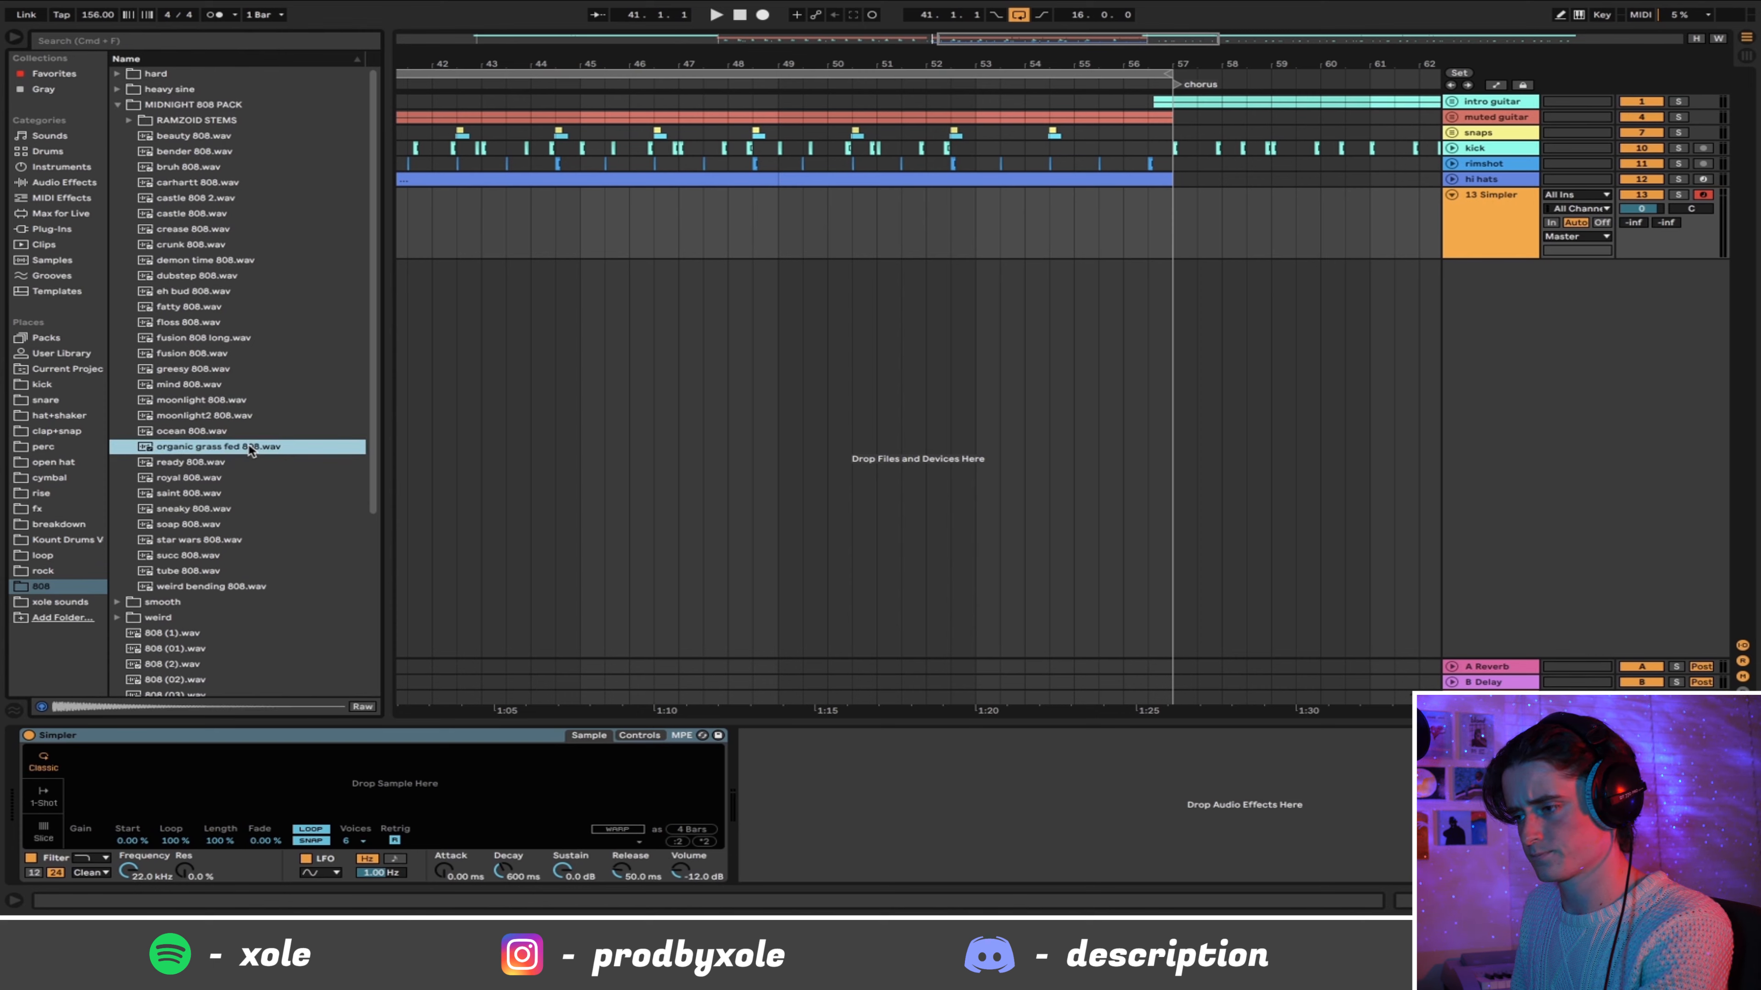
click(230, 494)
click(219, 513)
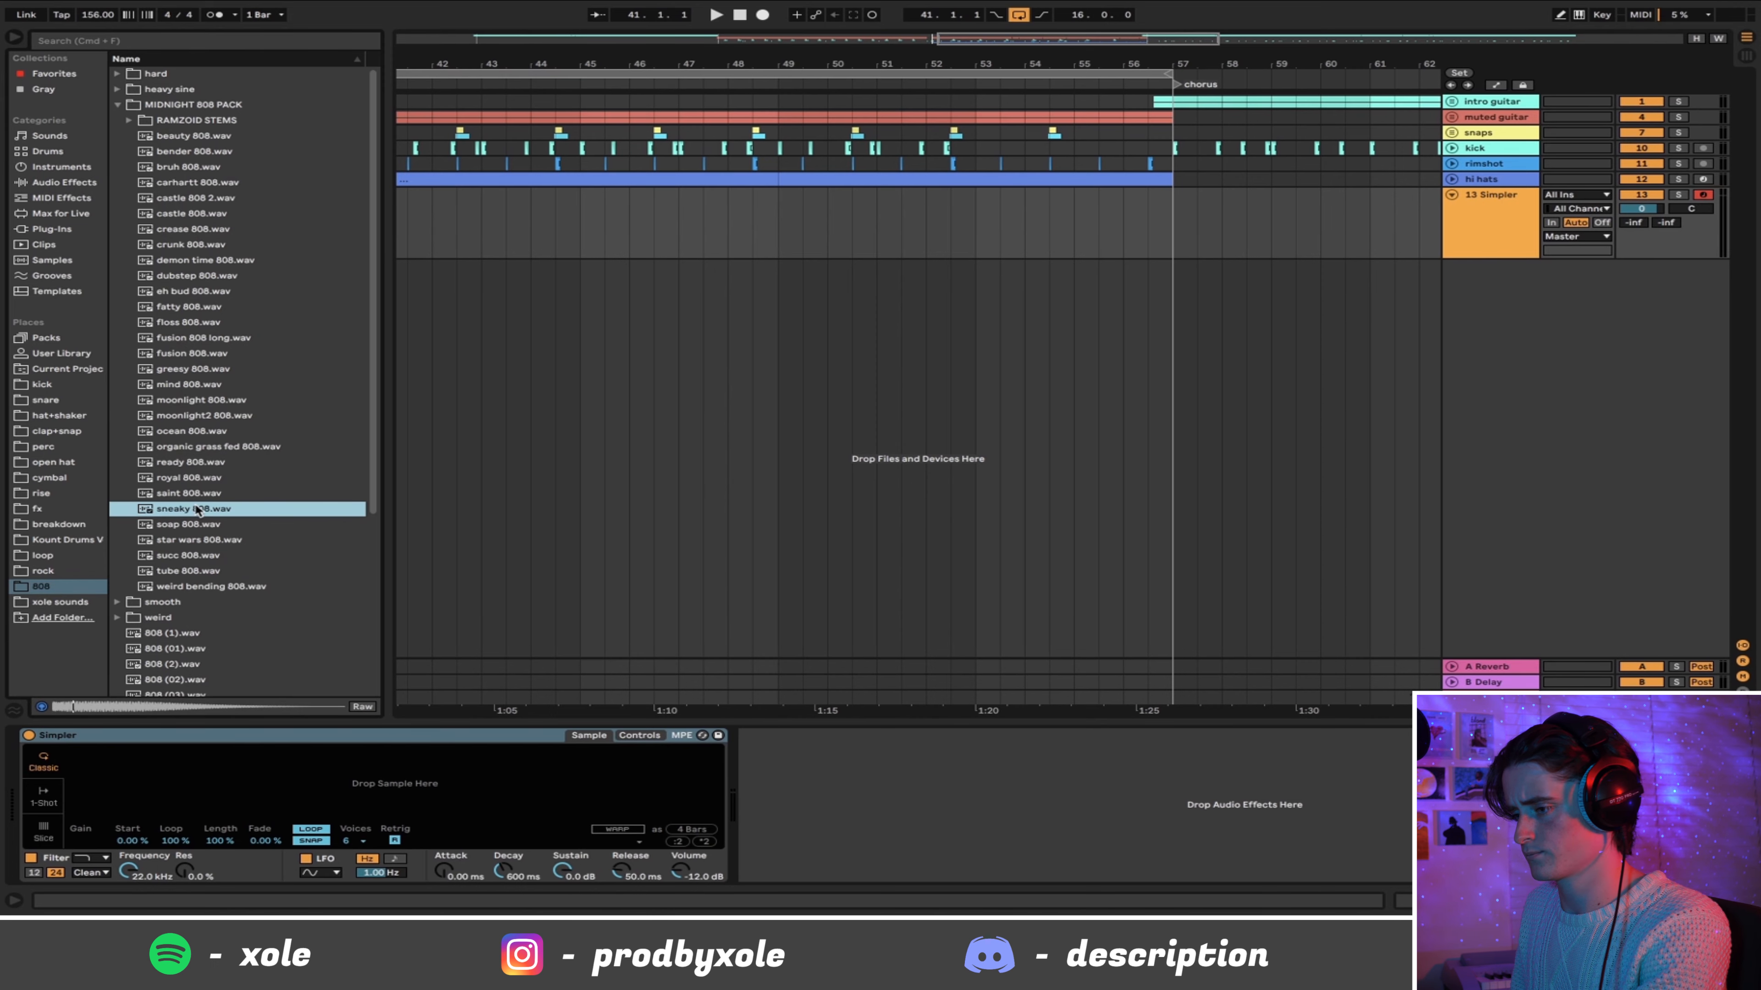
drag(344, 793, 353, 791)
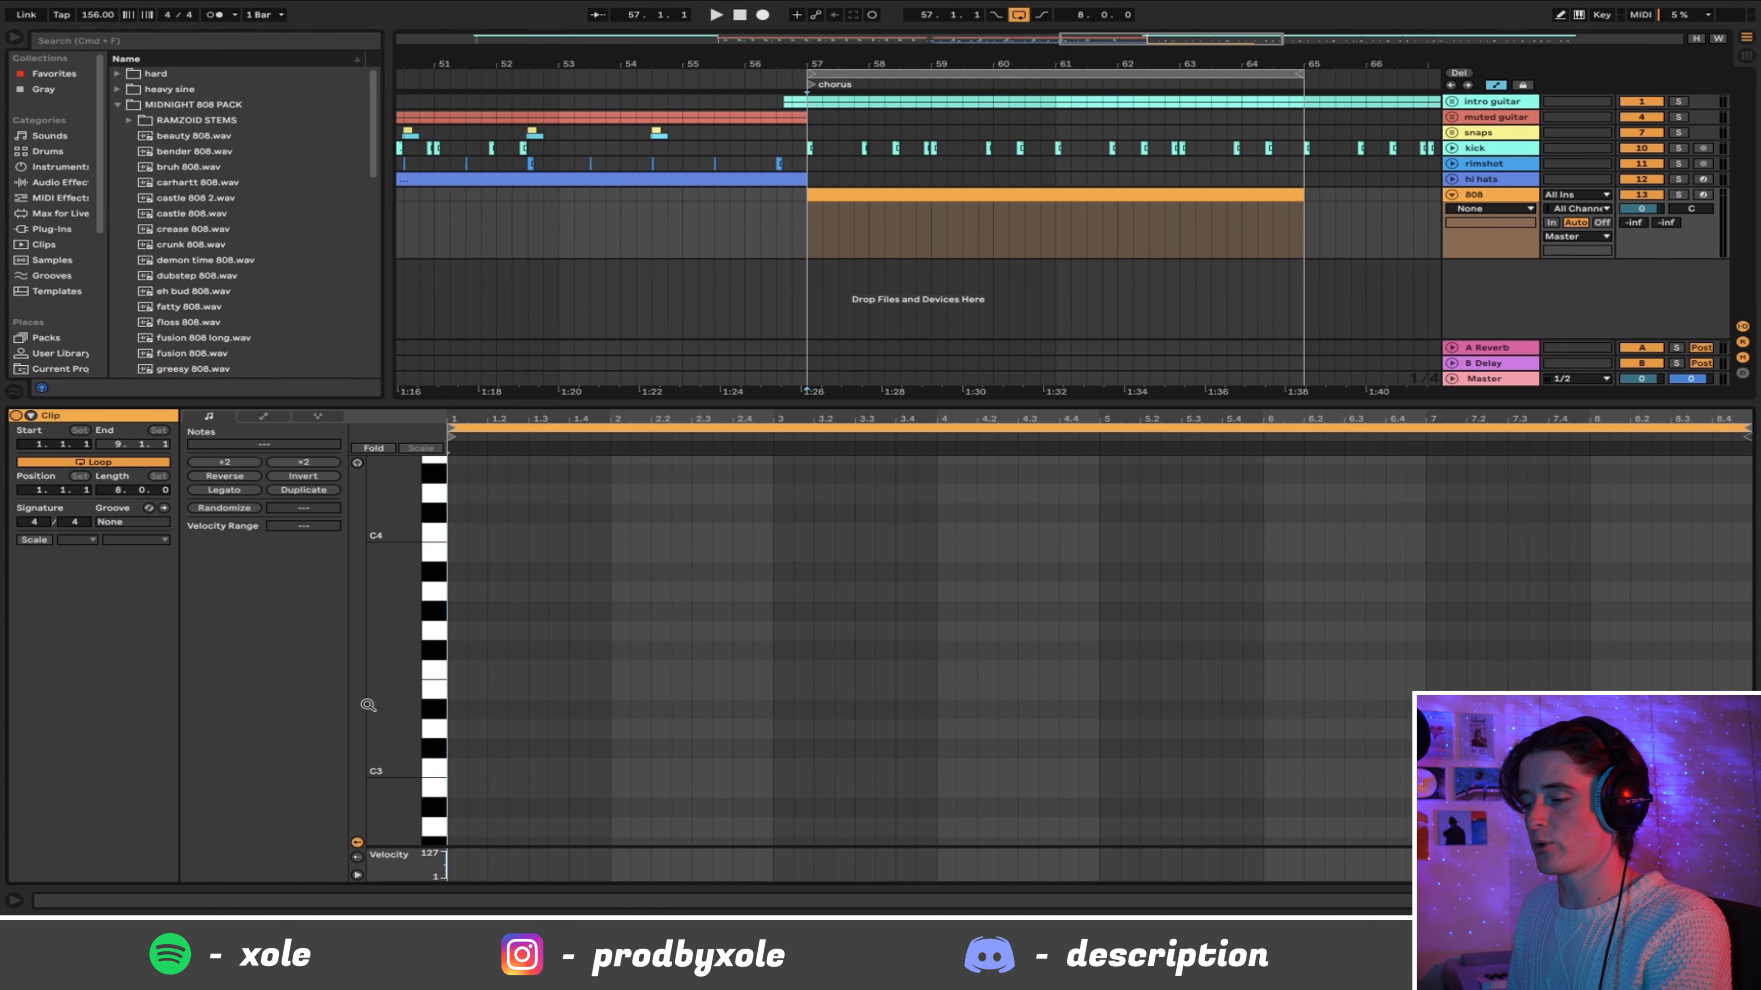
Step: Draw a two-bar F3 note at the start of the 808 clip and duplicate it to bar 3 at A#3
mouse_move(458, 676)
mouse_down()
mouse_move(814, 670)
mouse_move(770, 667)
mouse_up()
key(space)
key(super+d)
key(Up)
key(Up)
key(Up)
key(Up)
key(Up)
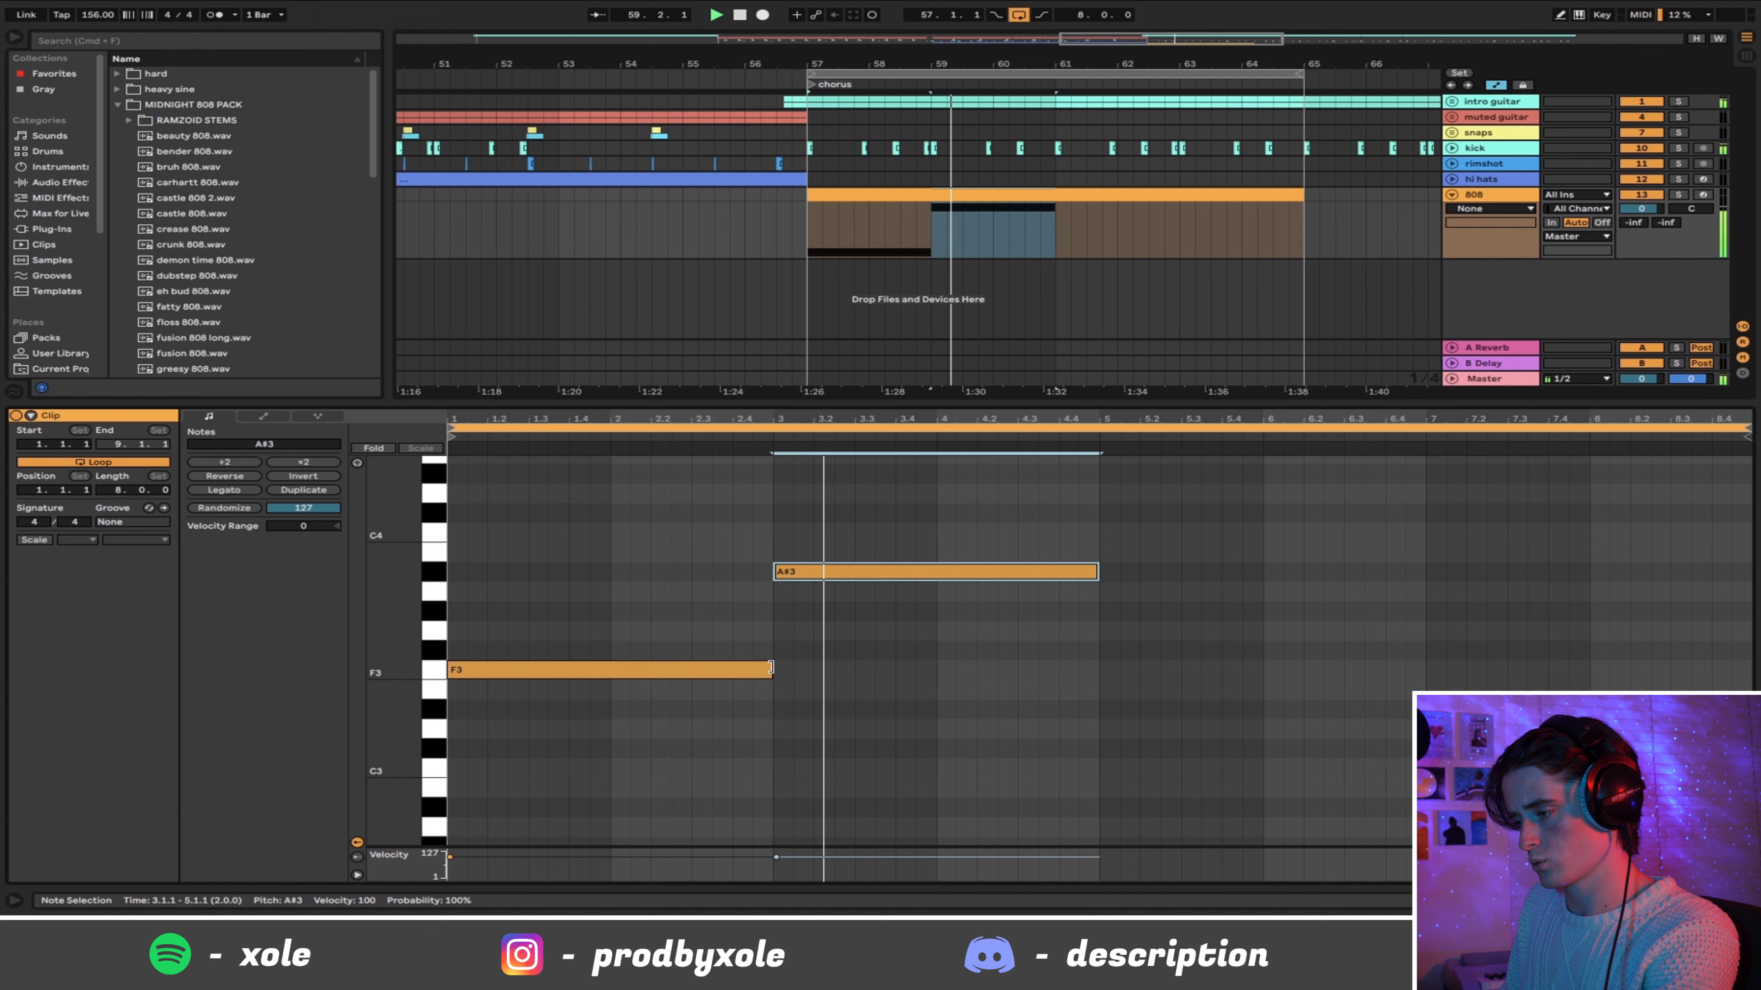
Step: Duplicate the A#3 note to bar 5, lower the copy to G#3, and play the 808 line
key(super+d)
key(Down)
key(Down)
key(Down)
key(Down)
key(Down)
key(Up)
key(Up)
key(Up)
key(space)
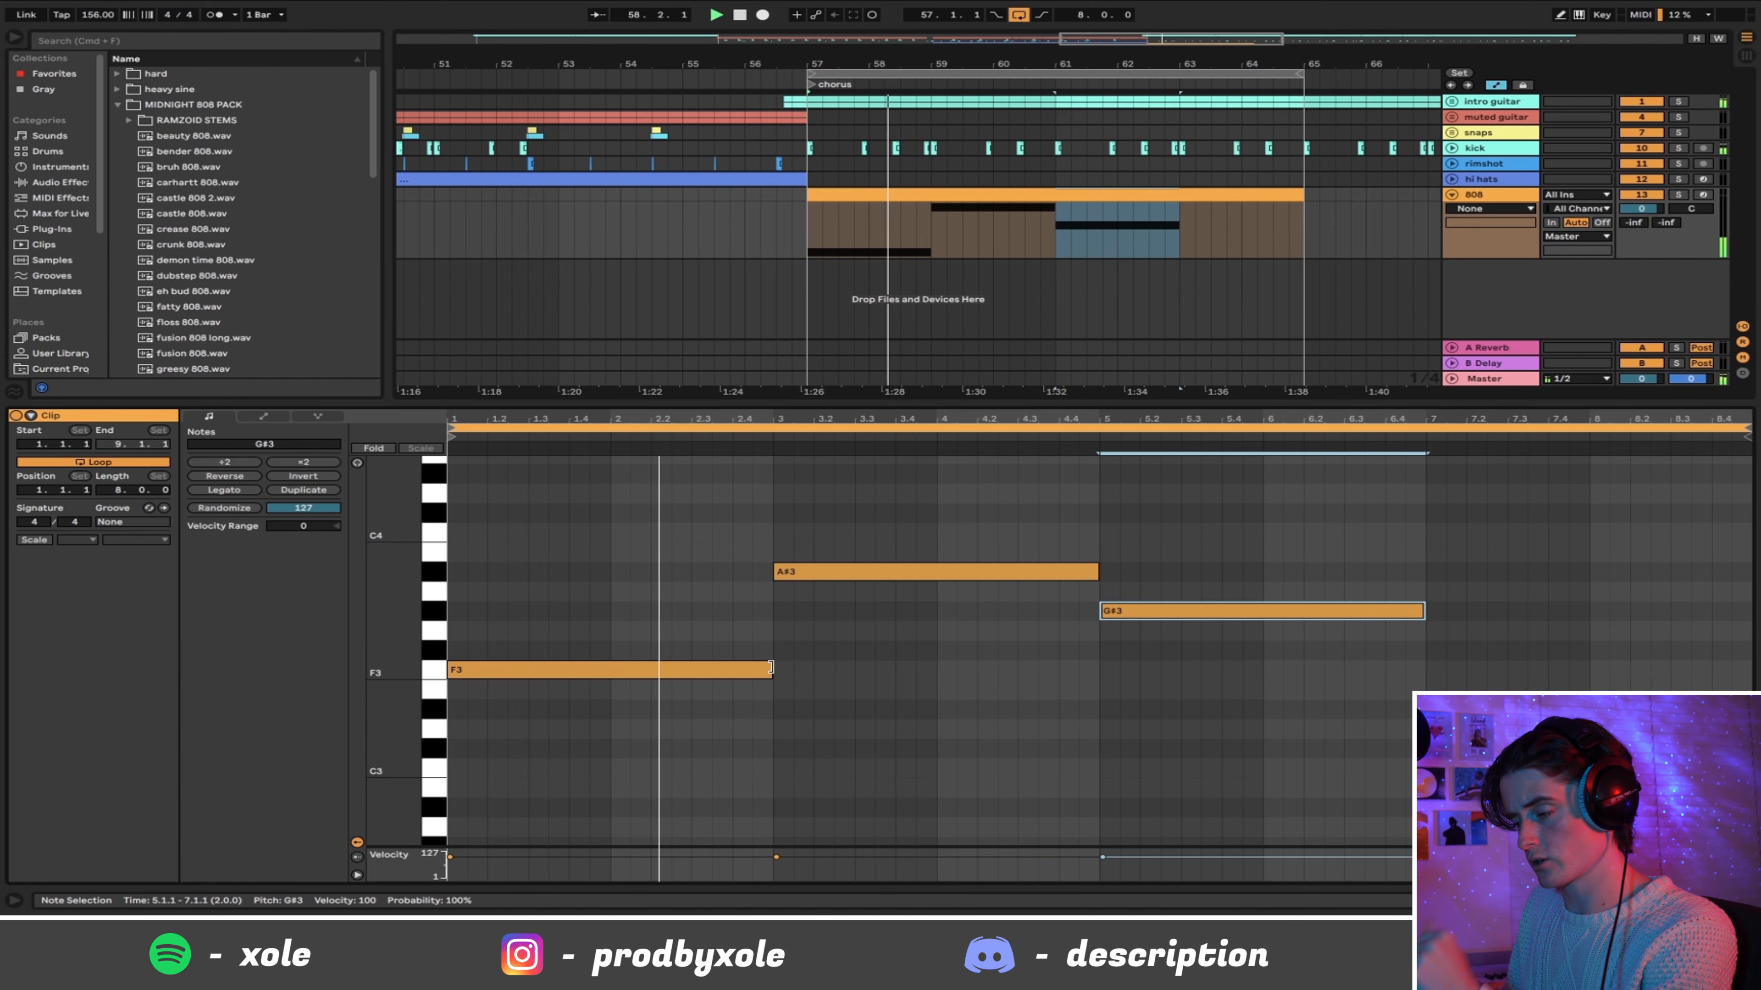
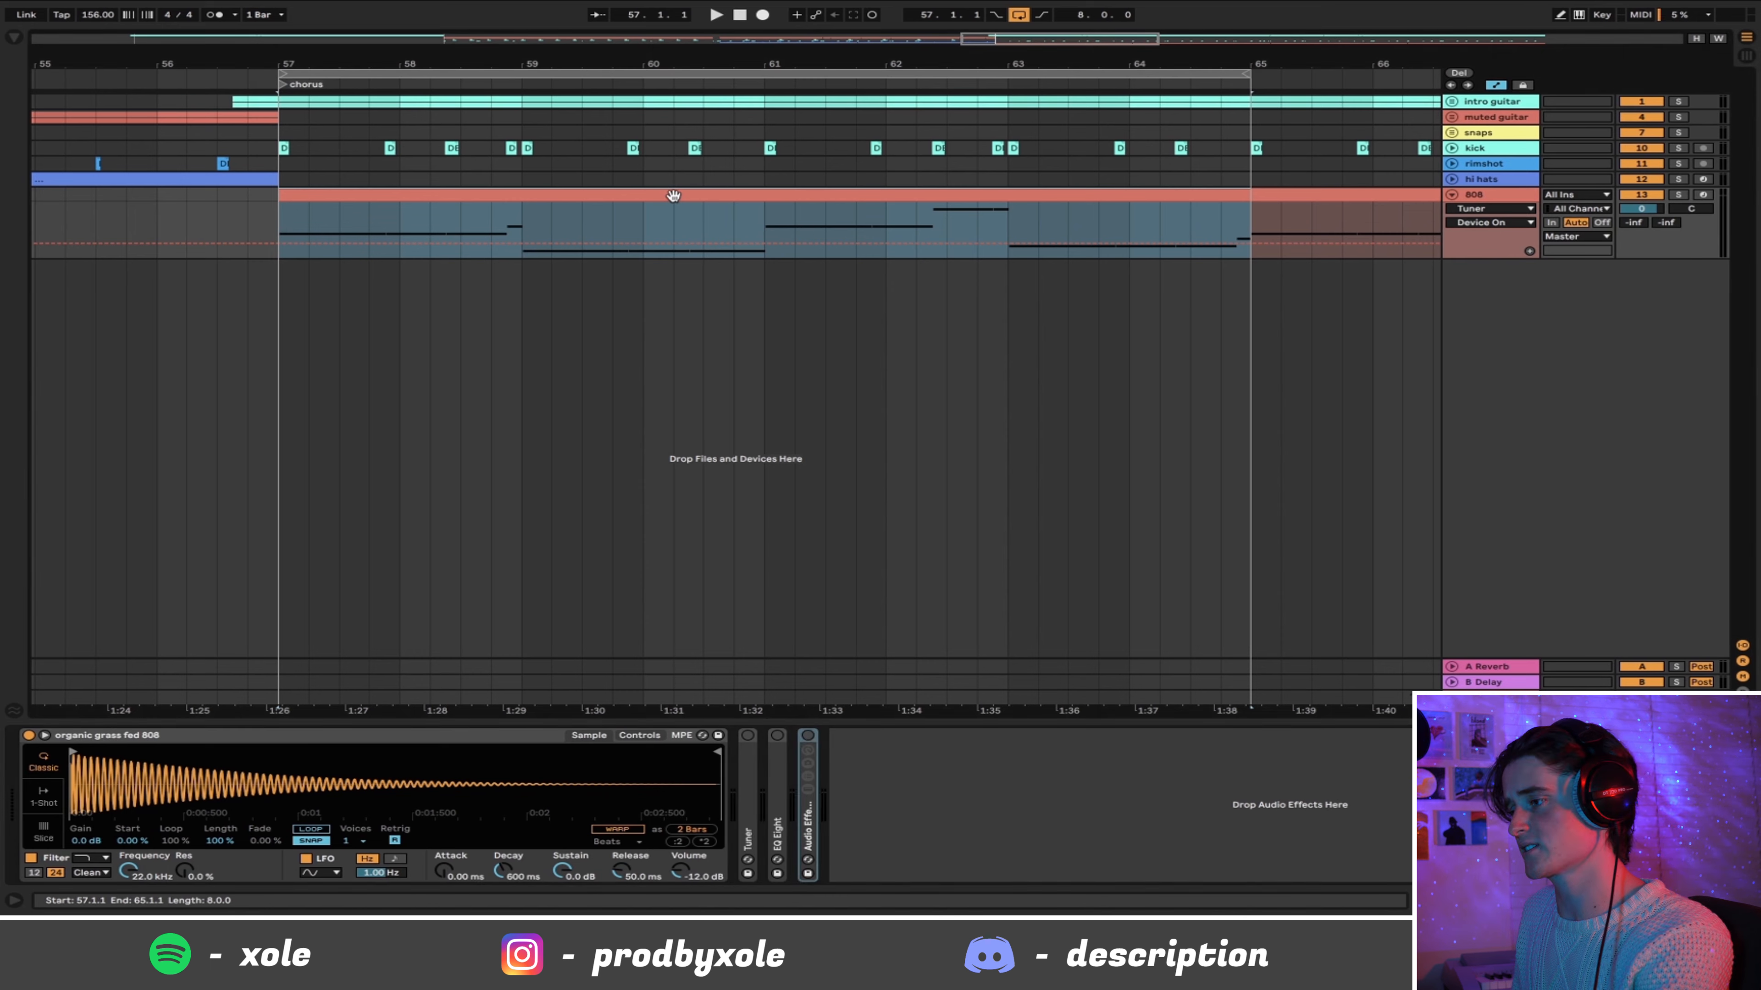
Step: Play the chorus with the completed 808 line and examine its notes in the piano roll
key(space)
scroll(922, 543, up, 1)
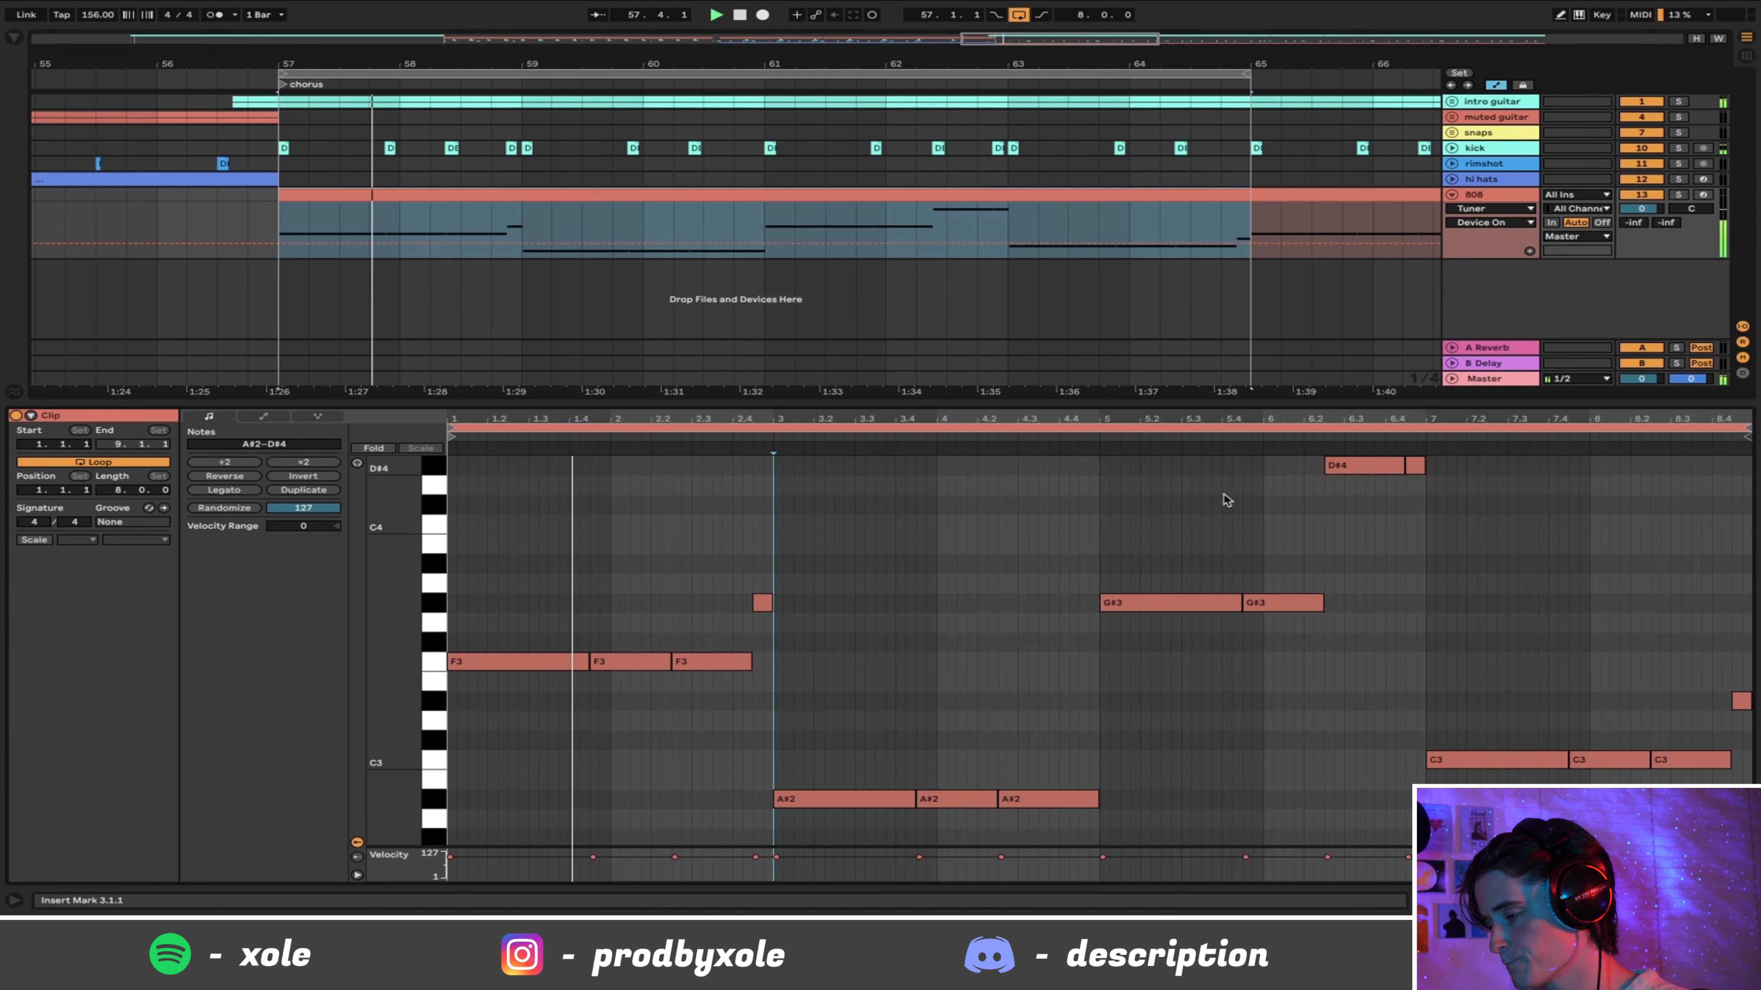
Step: Show the 808 track's device chain and delete the Tuner
click(1489, 209)
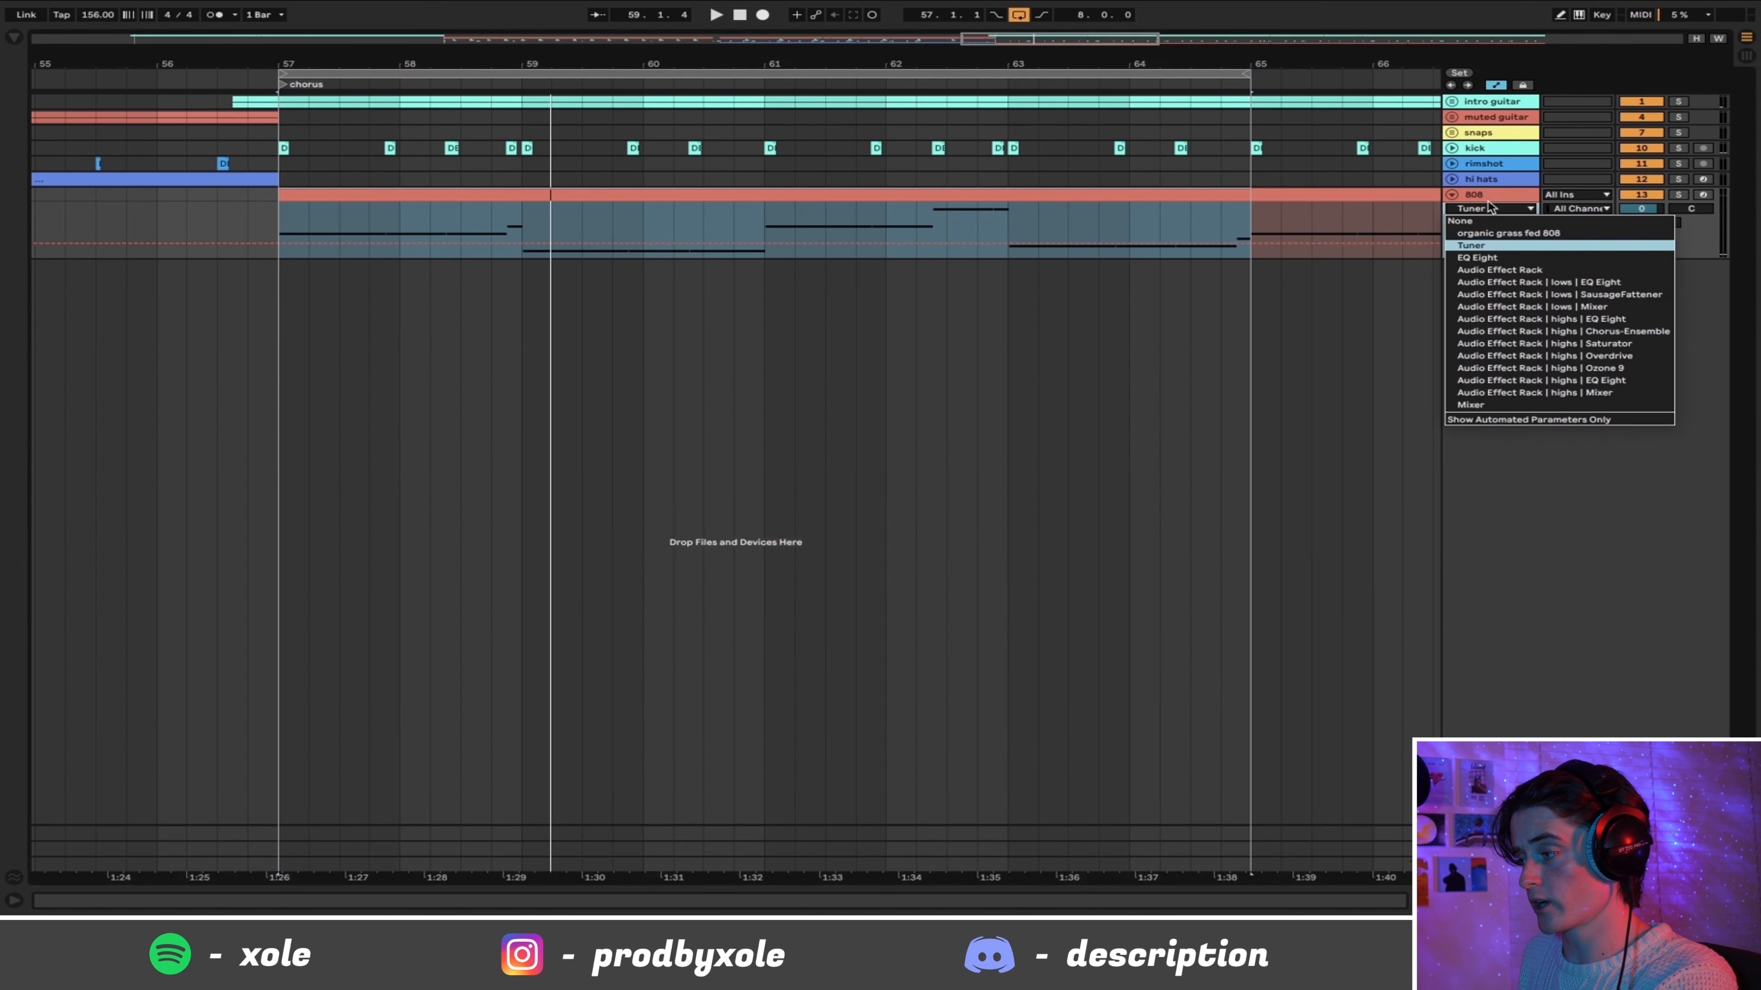
click(1490, 208)
double_click(1489, 197)
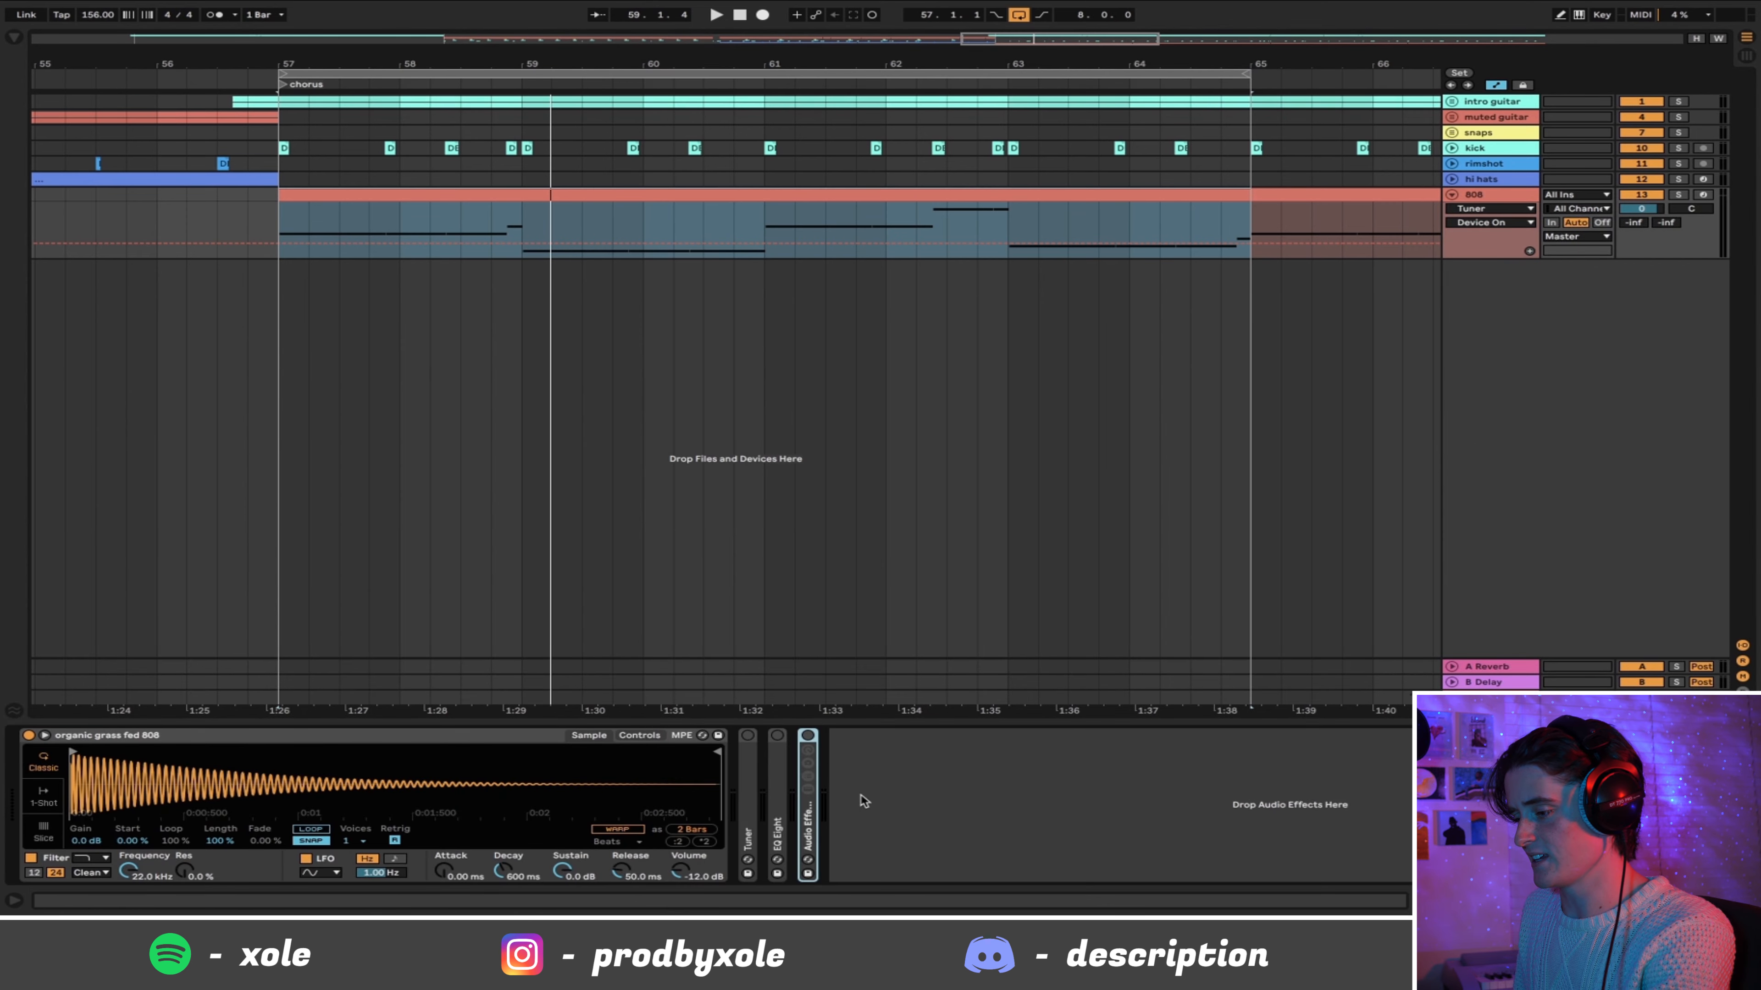
click(752, 766)
key(Delete)
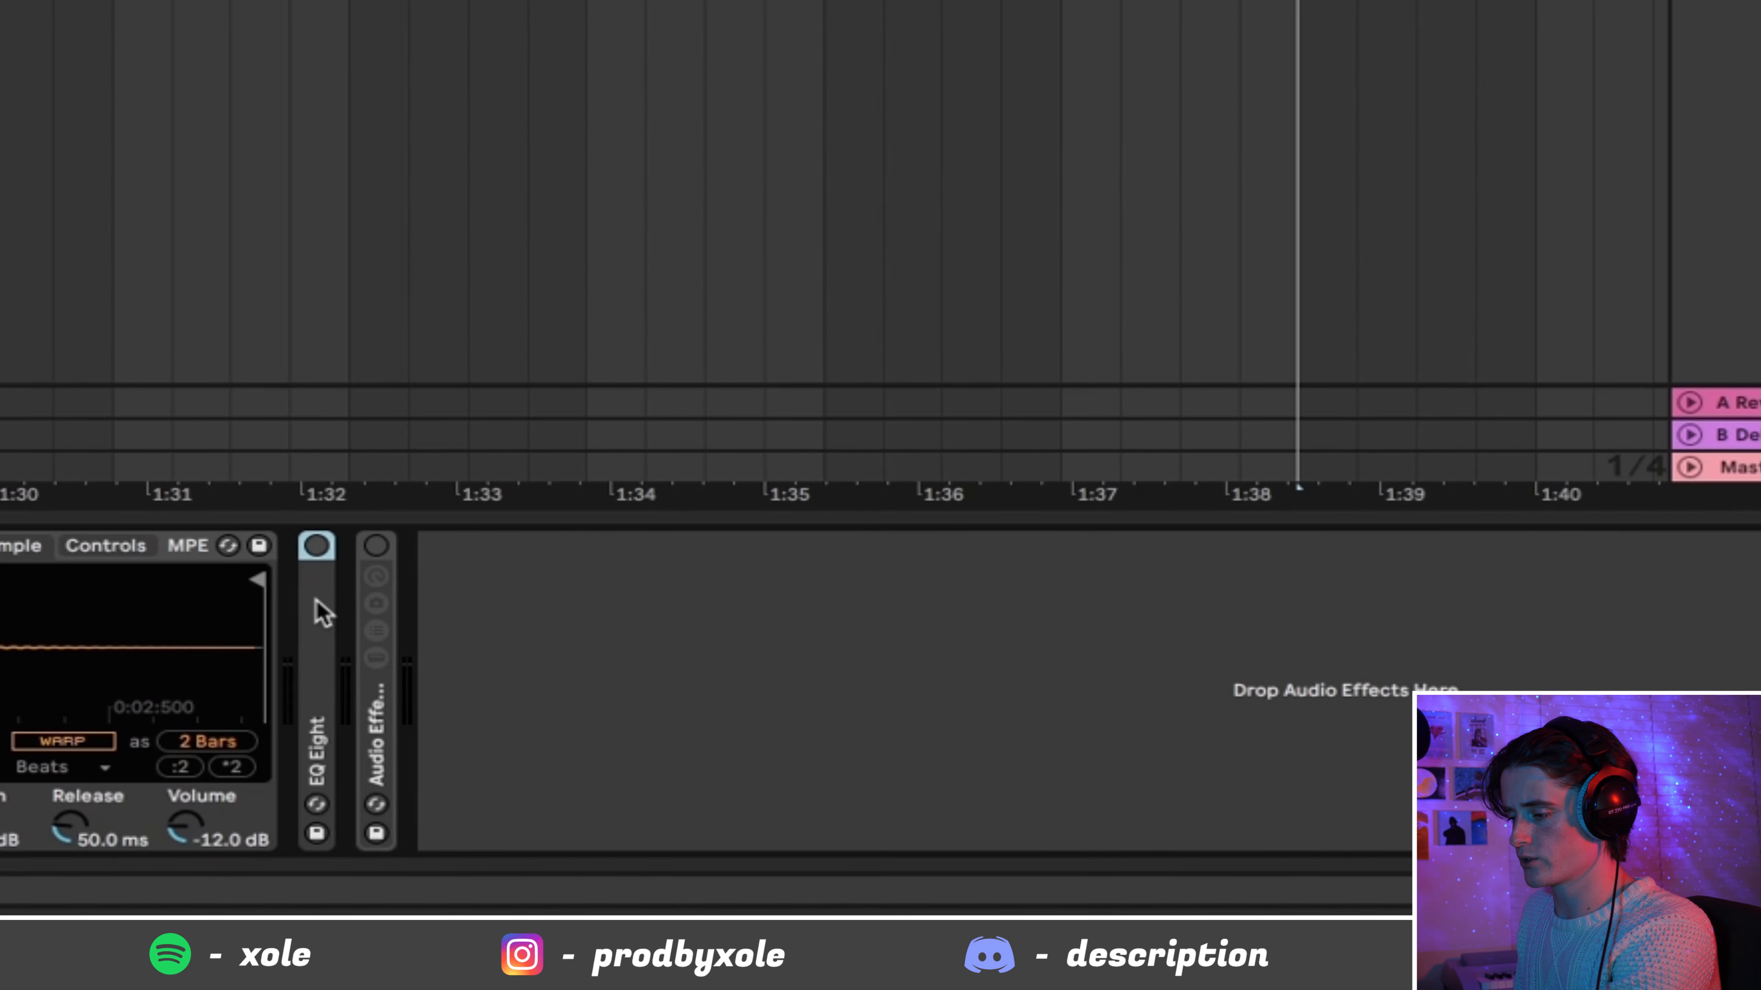
Step: Turn on the 808's EQ Eight after inspecting its curve, collapse it, and expand the Audio Effect Rack holding the lows and highs chains
double_click(320, 615)
click(317, 547)
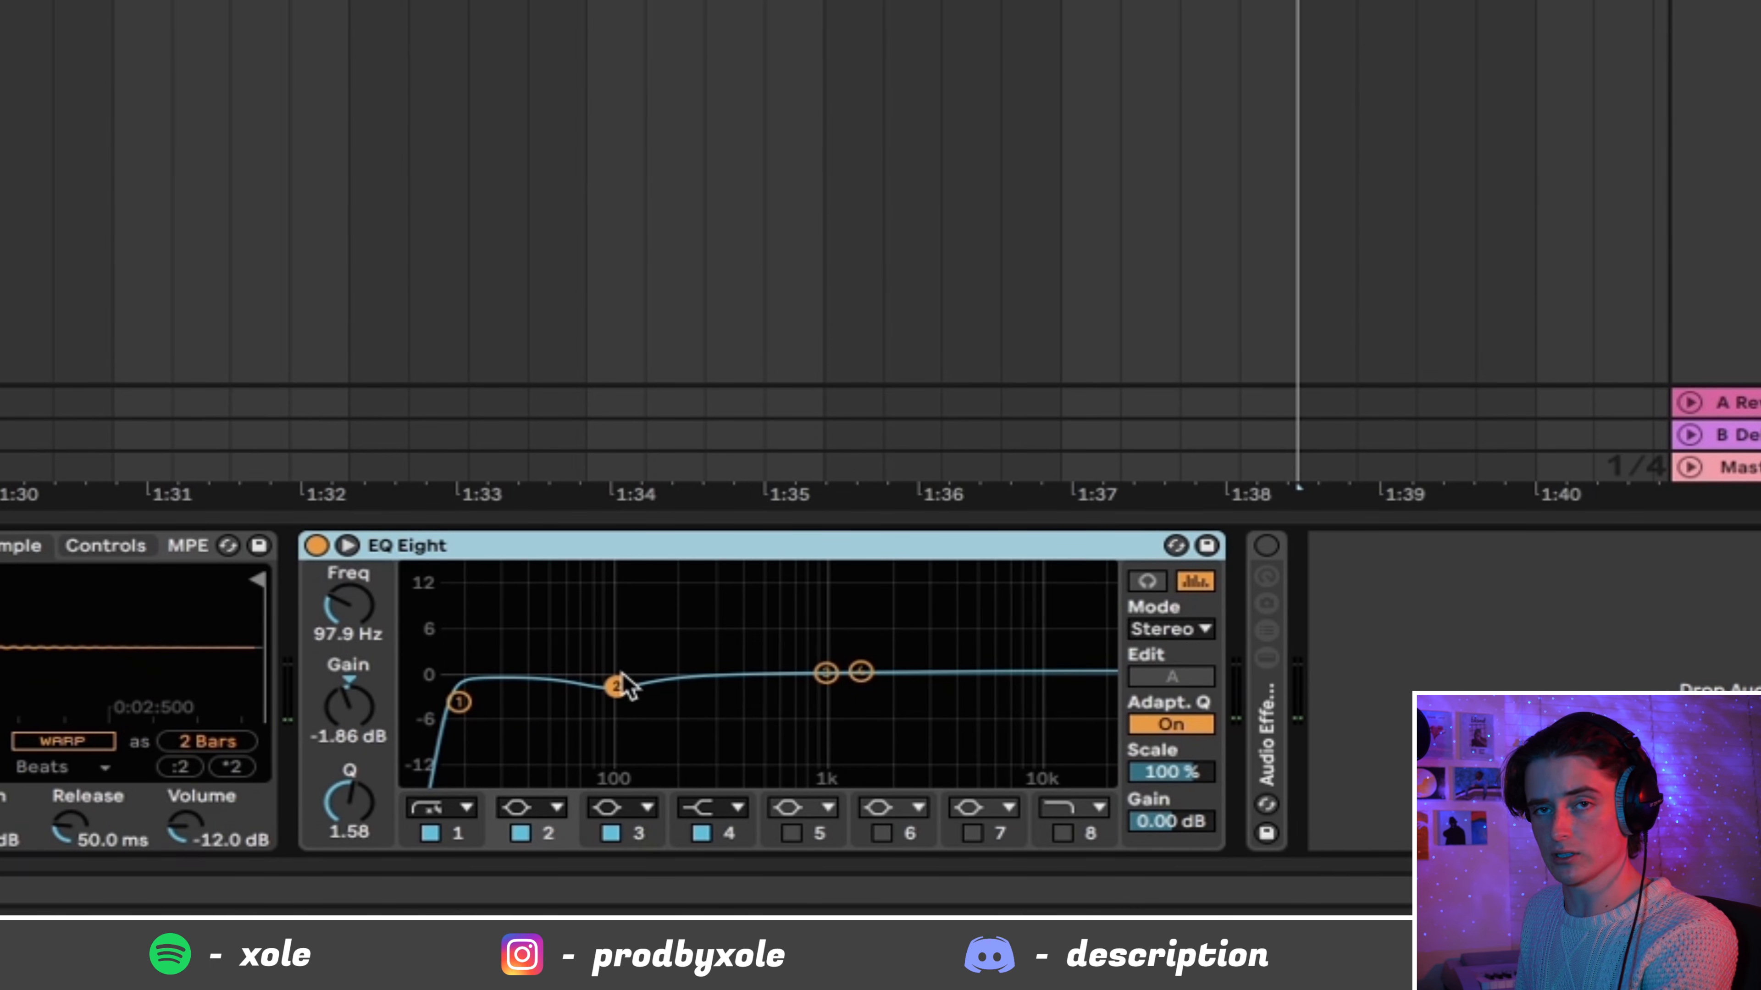
double_click(1251, 708)
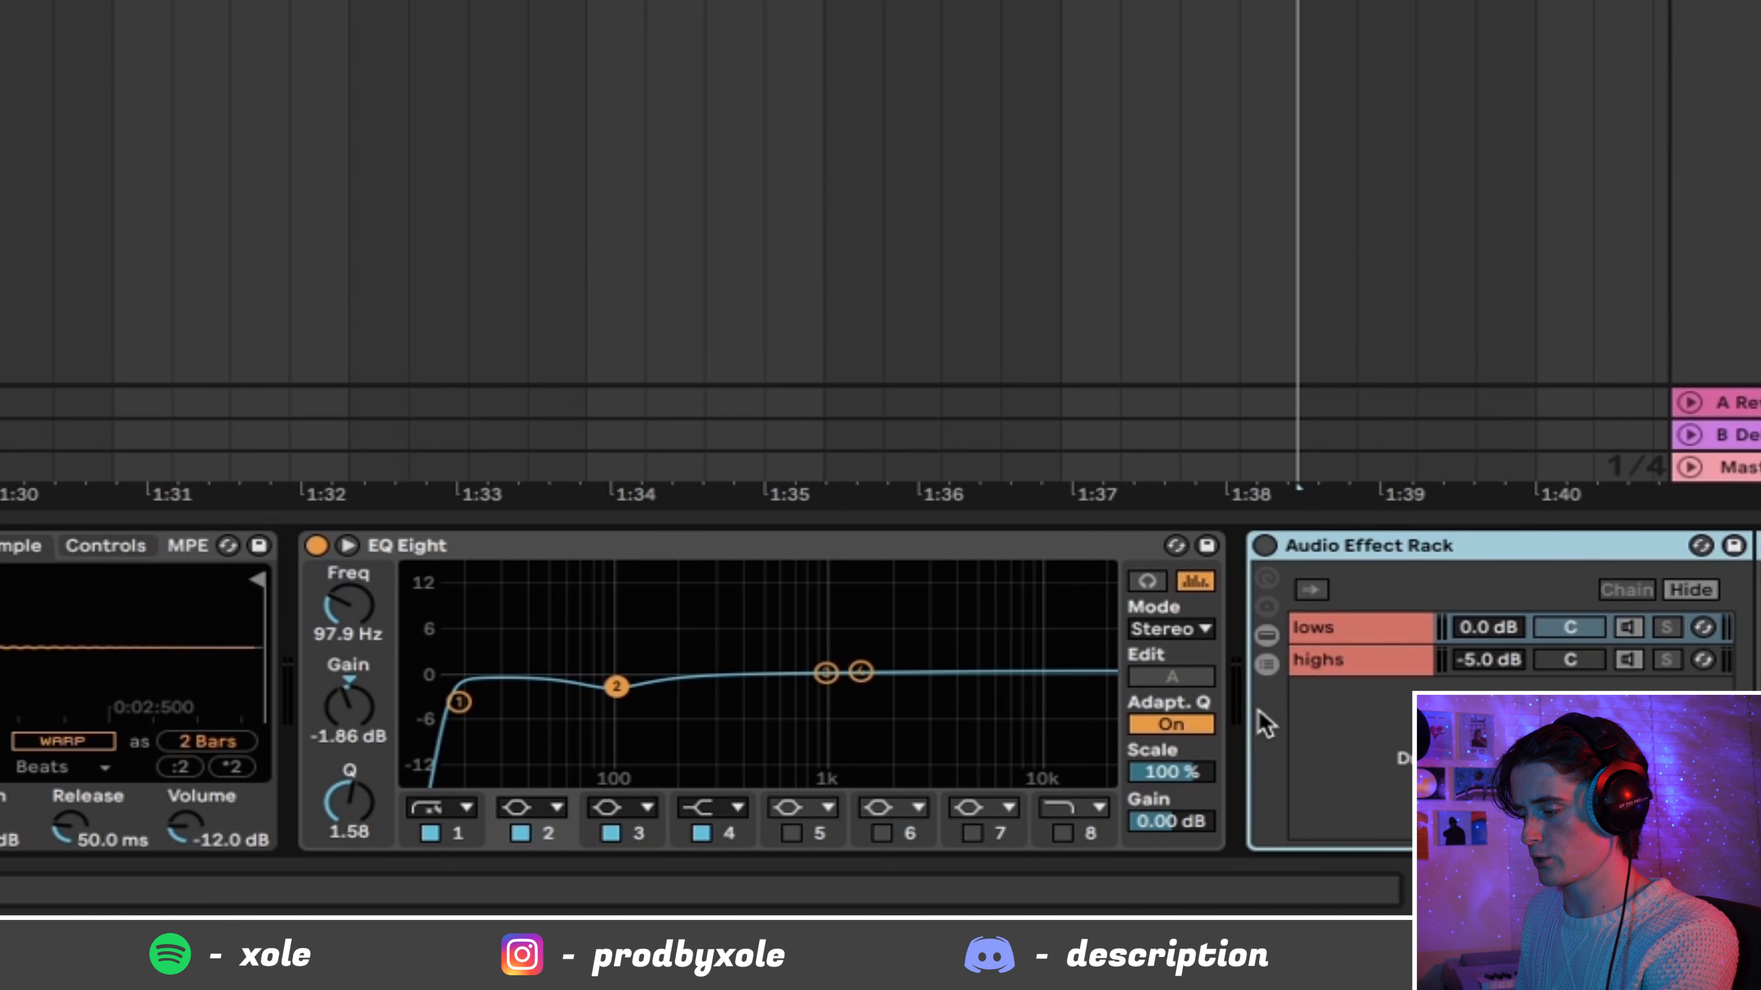
double_click(914, 546)
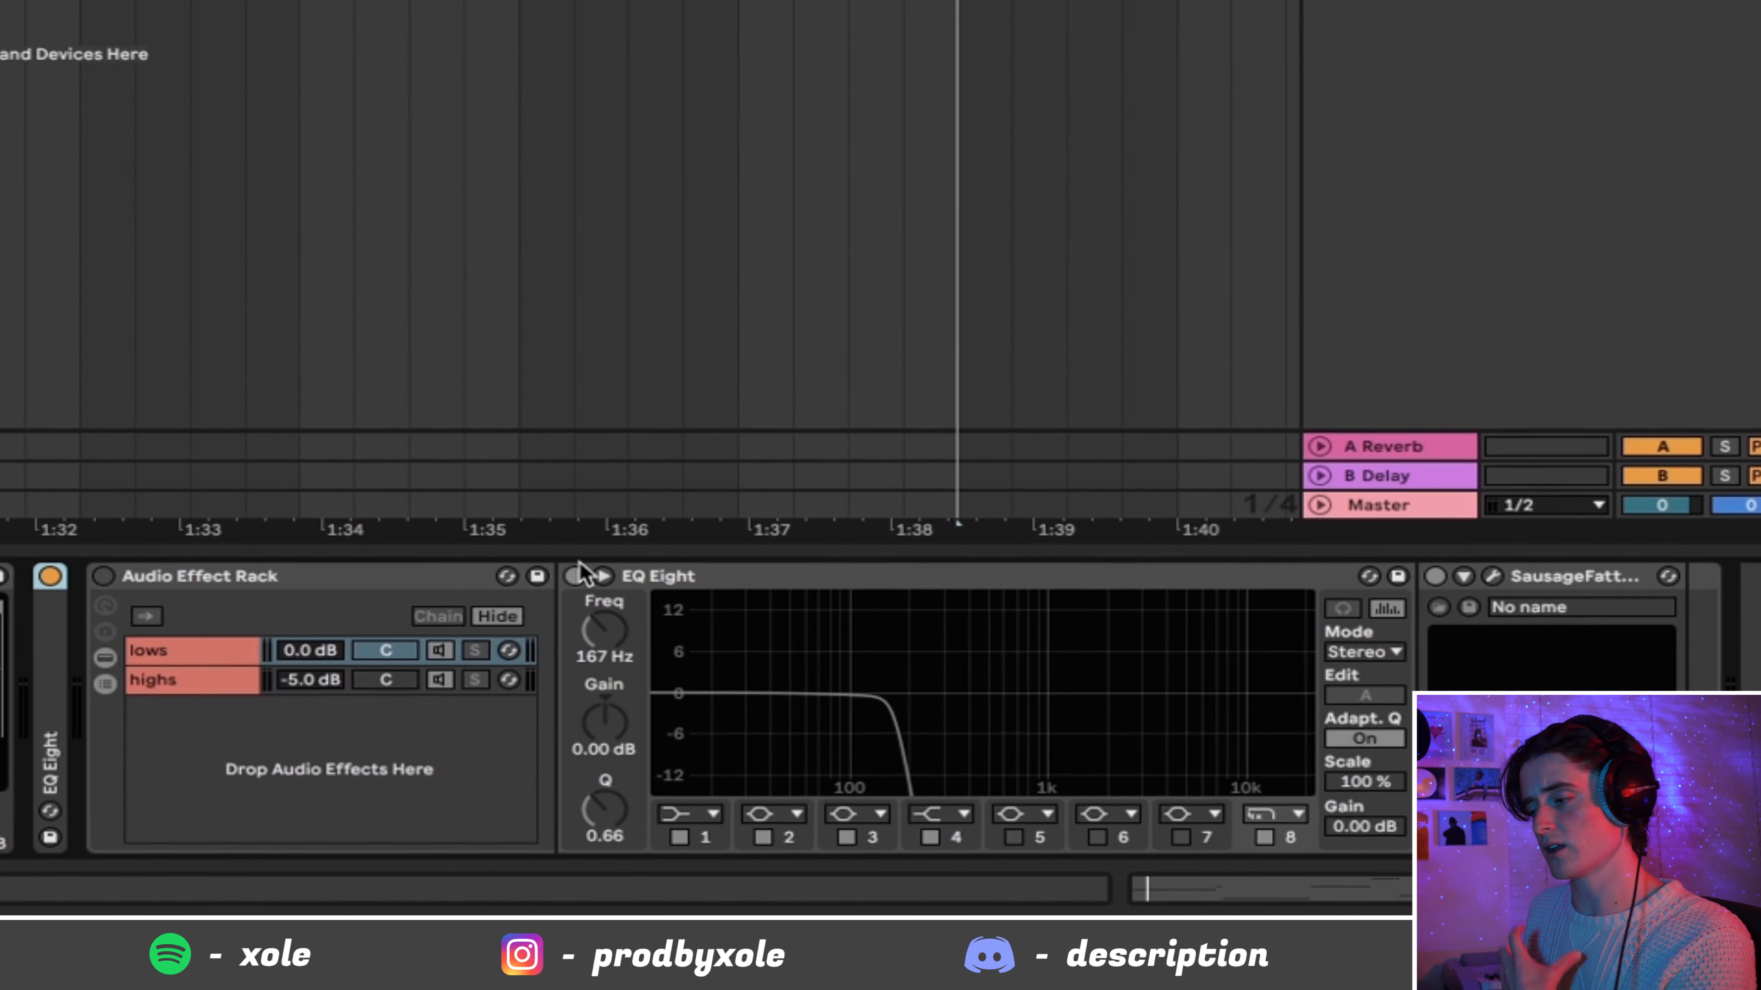
Step: Examine the 808's Audio Effect Rack and its split into lows and highs chains, ending on the lows chain
click(222, 582)
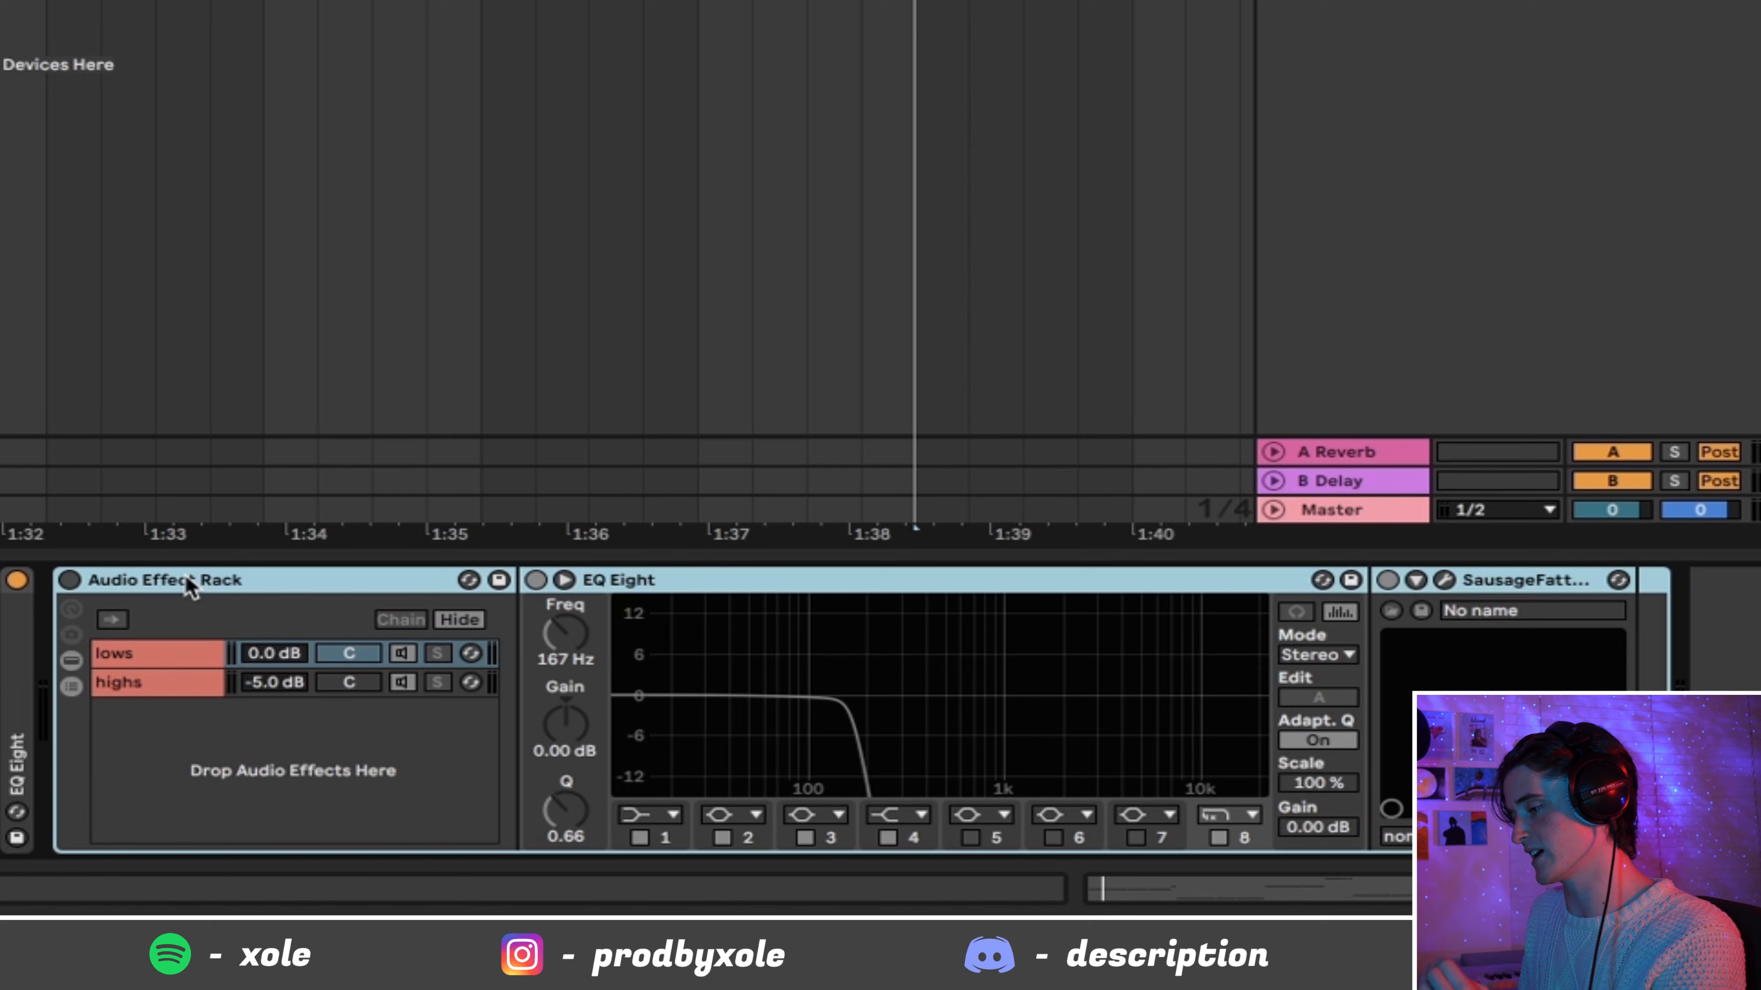
click(166, 663)
click(158, 685)
click(154, 660)
click(205, 582)
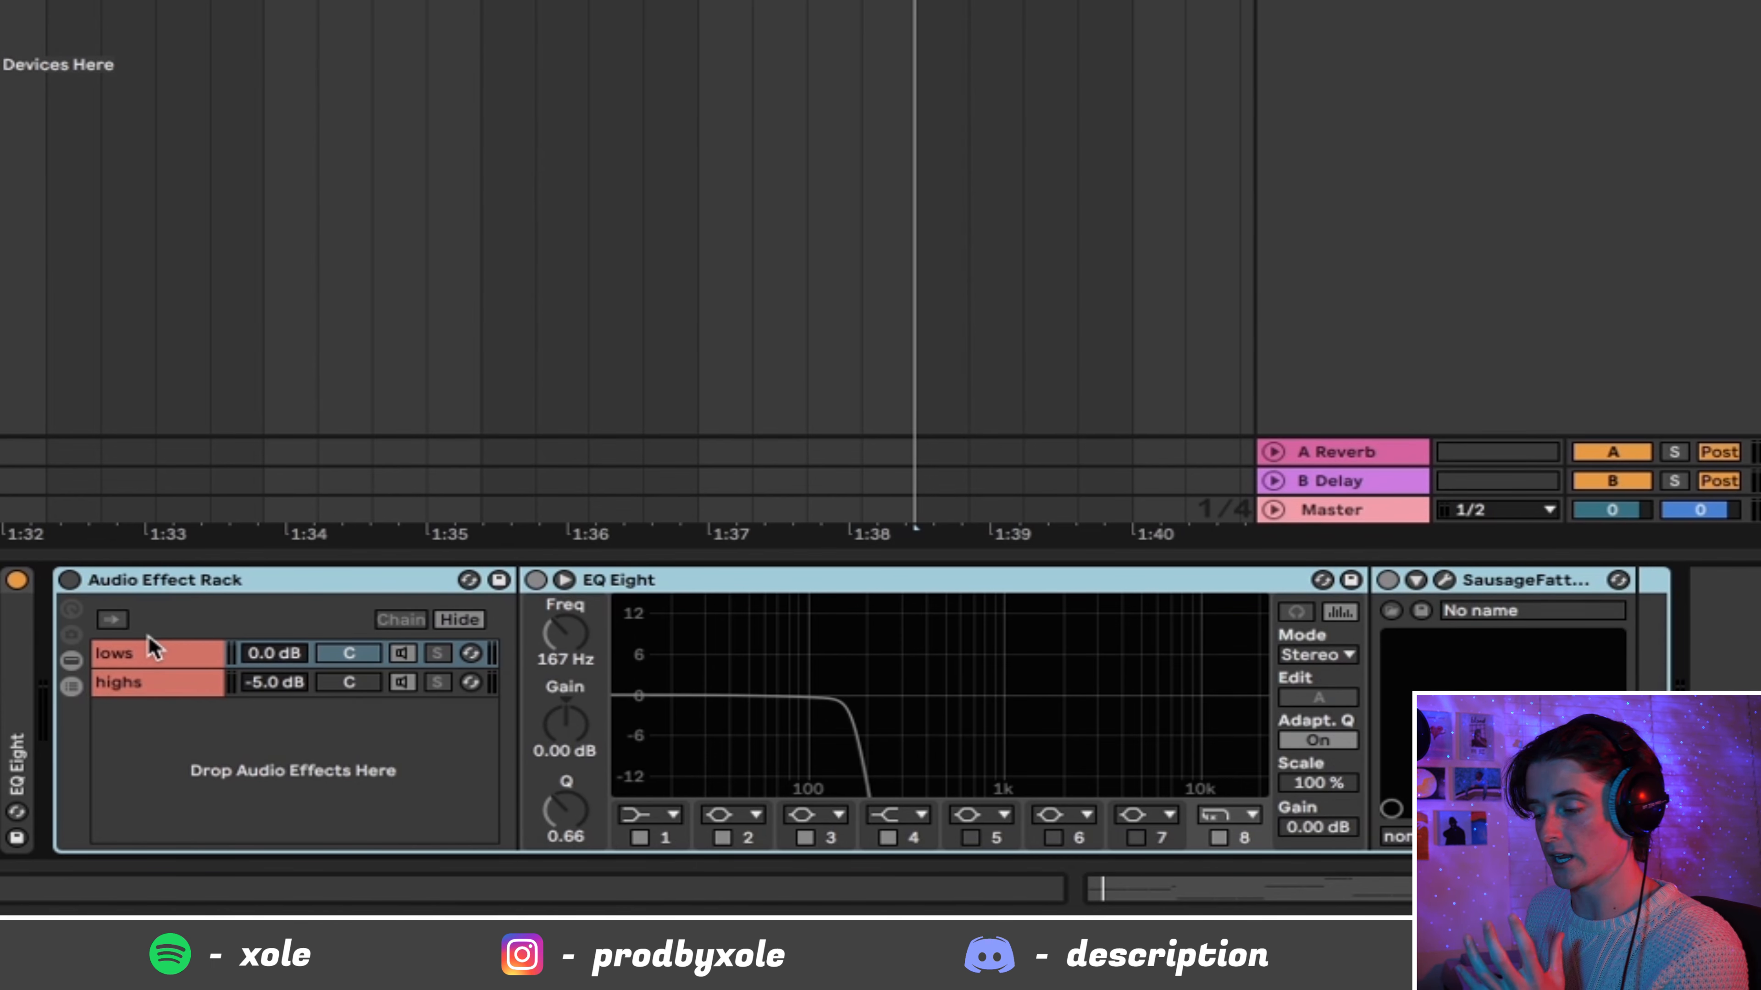
click(154, 660)
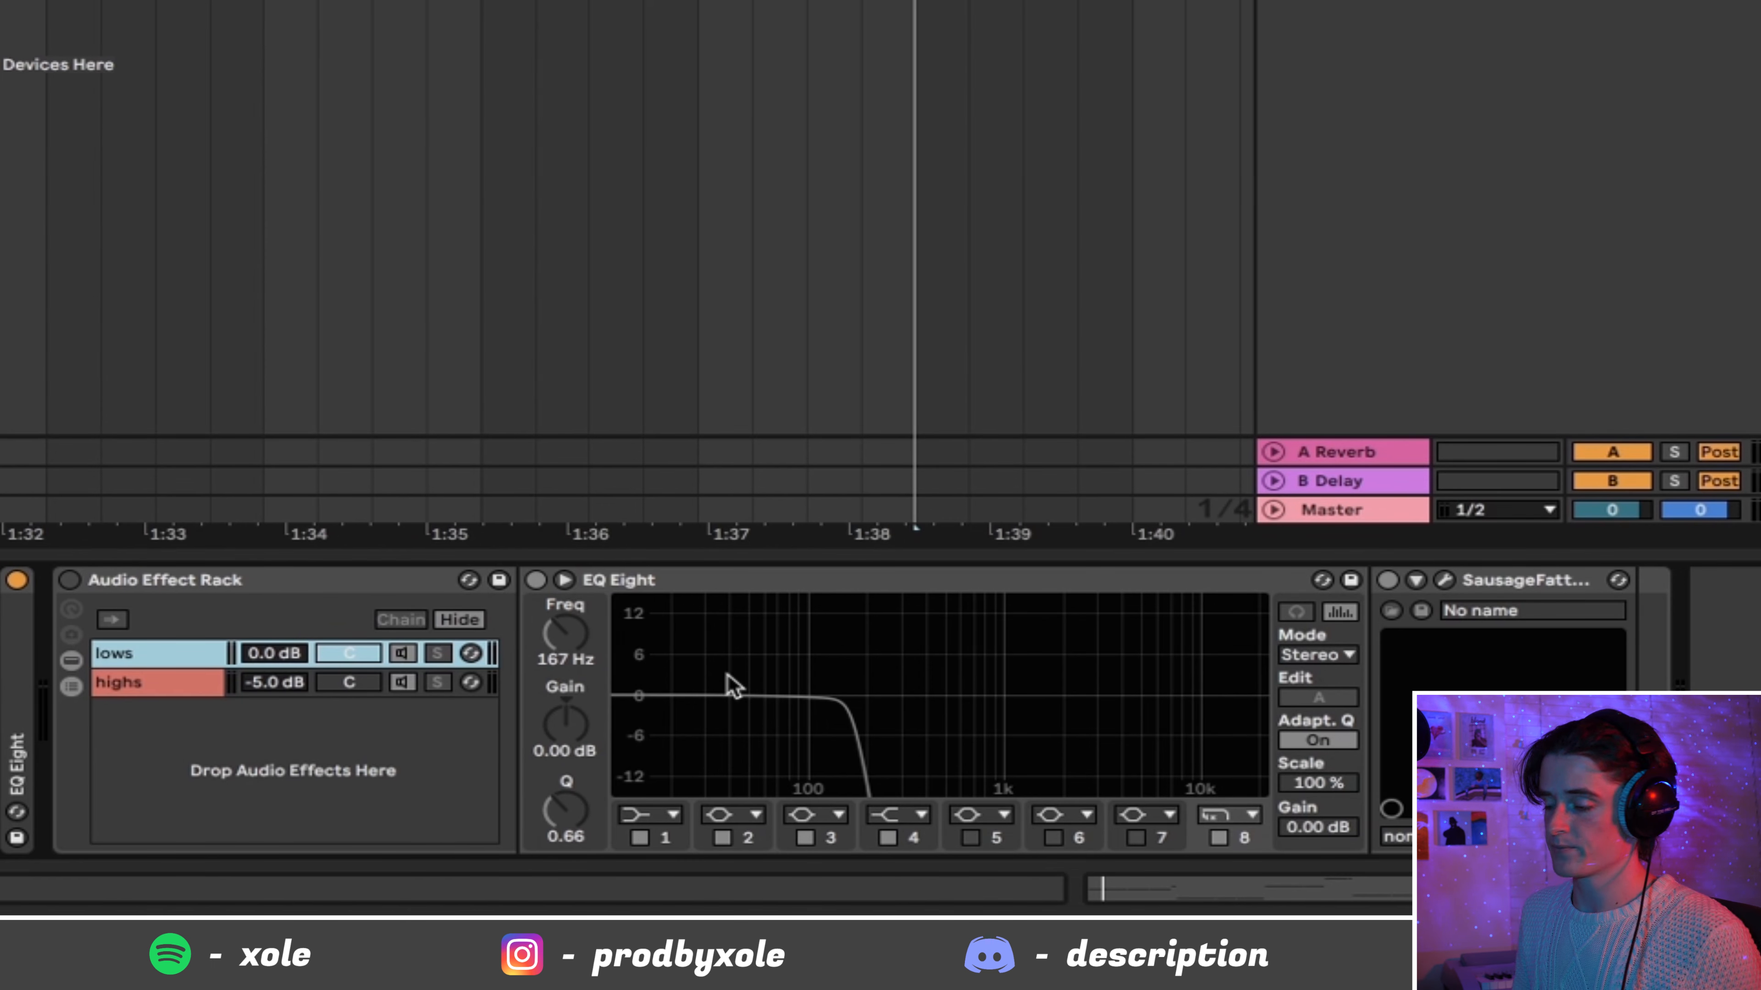
Step: Turn on the Audio Effect Rack, mute its highs chain, and play the 808 through the lows chain alone
click(71, 581)
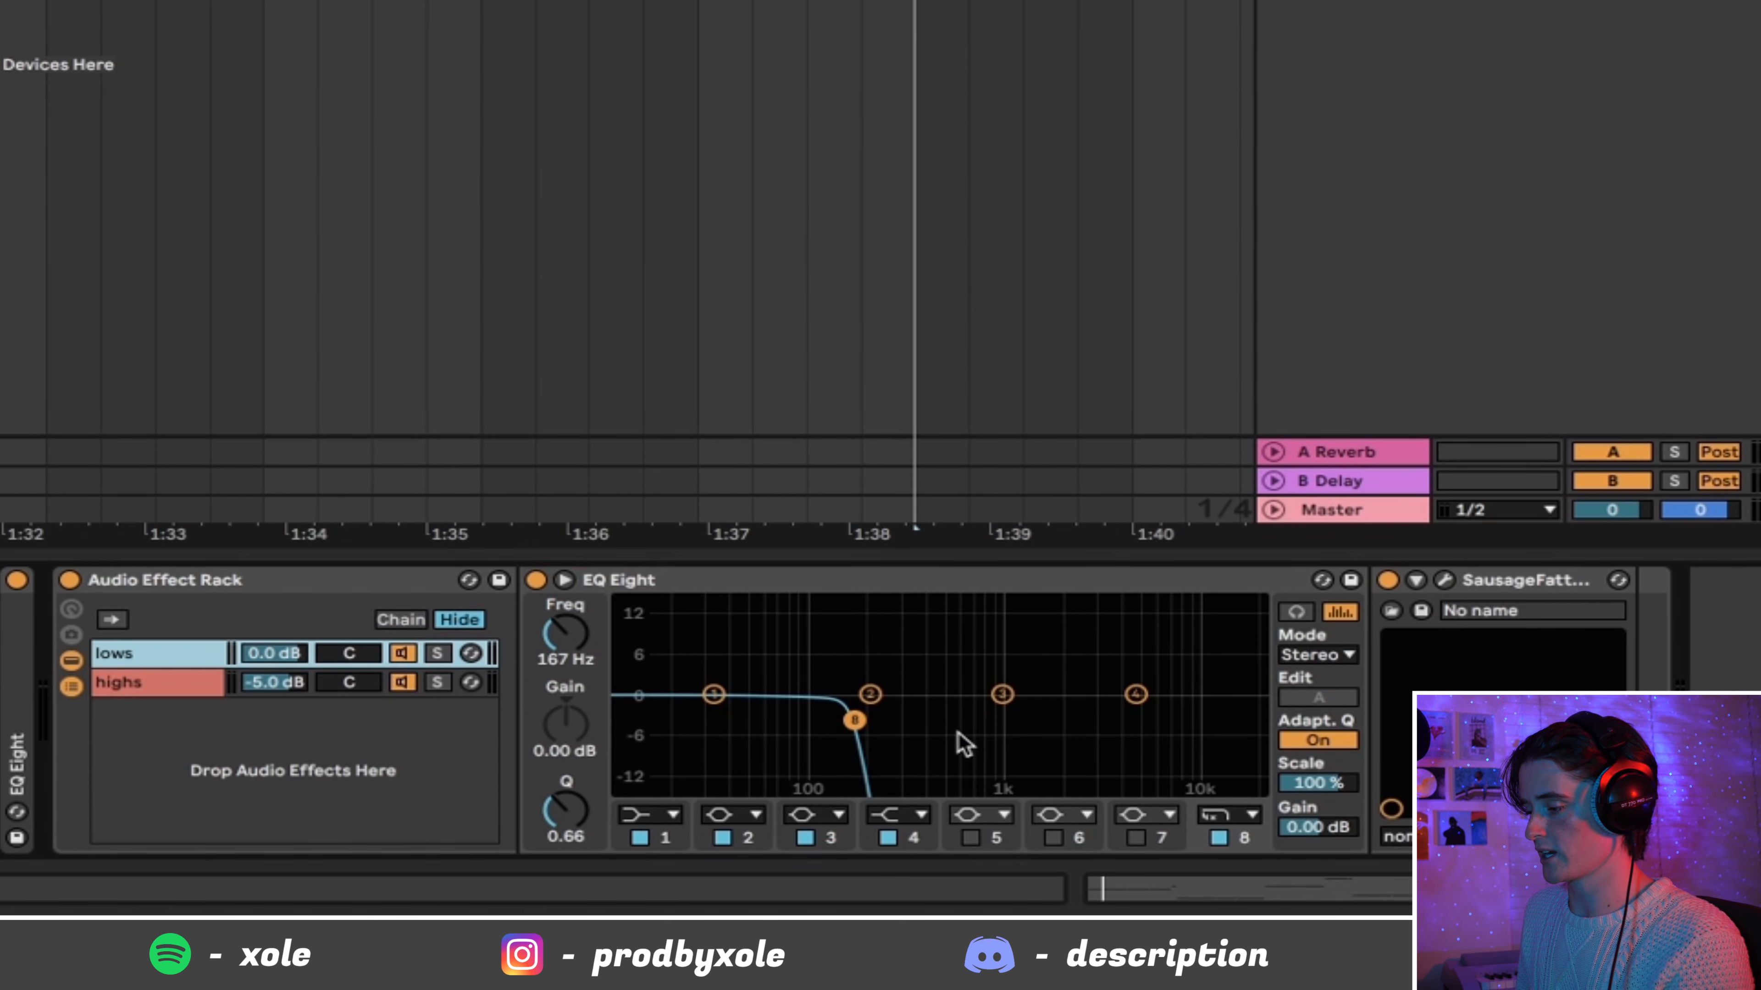
click(385, 685)
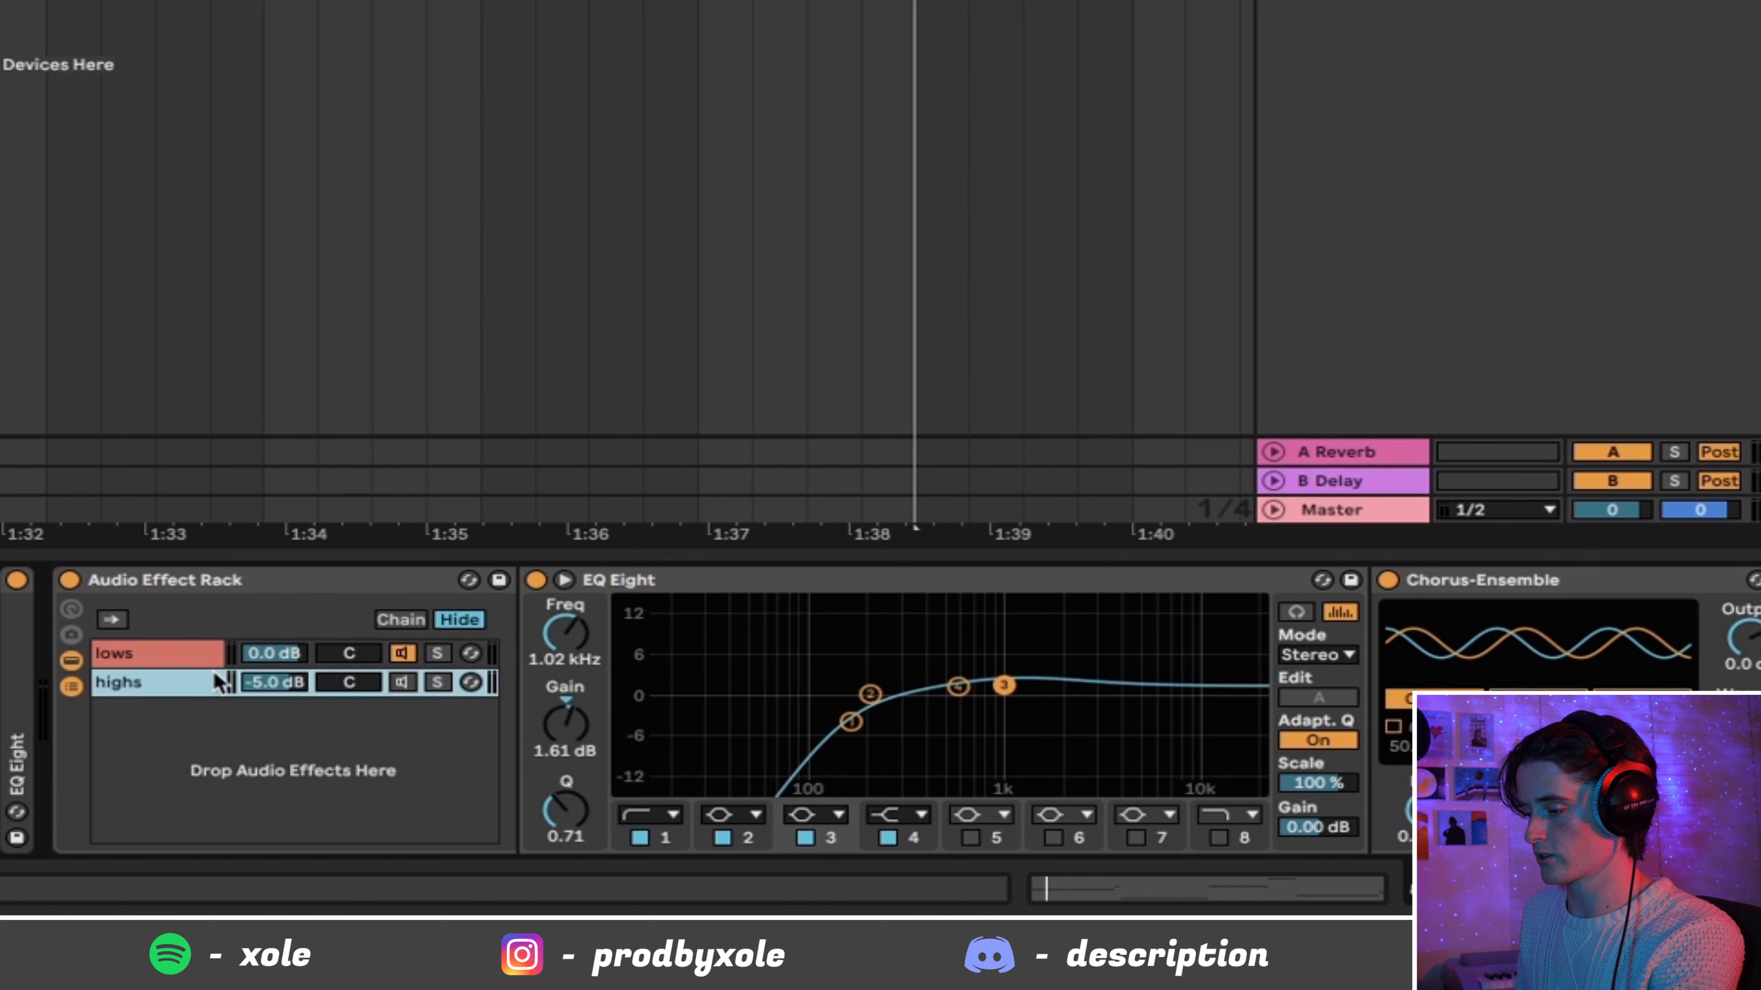
click(163, 658)
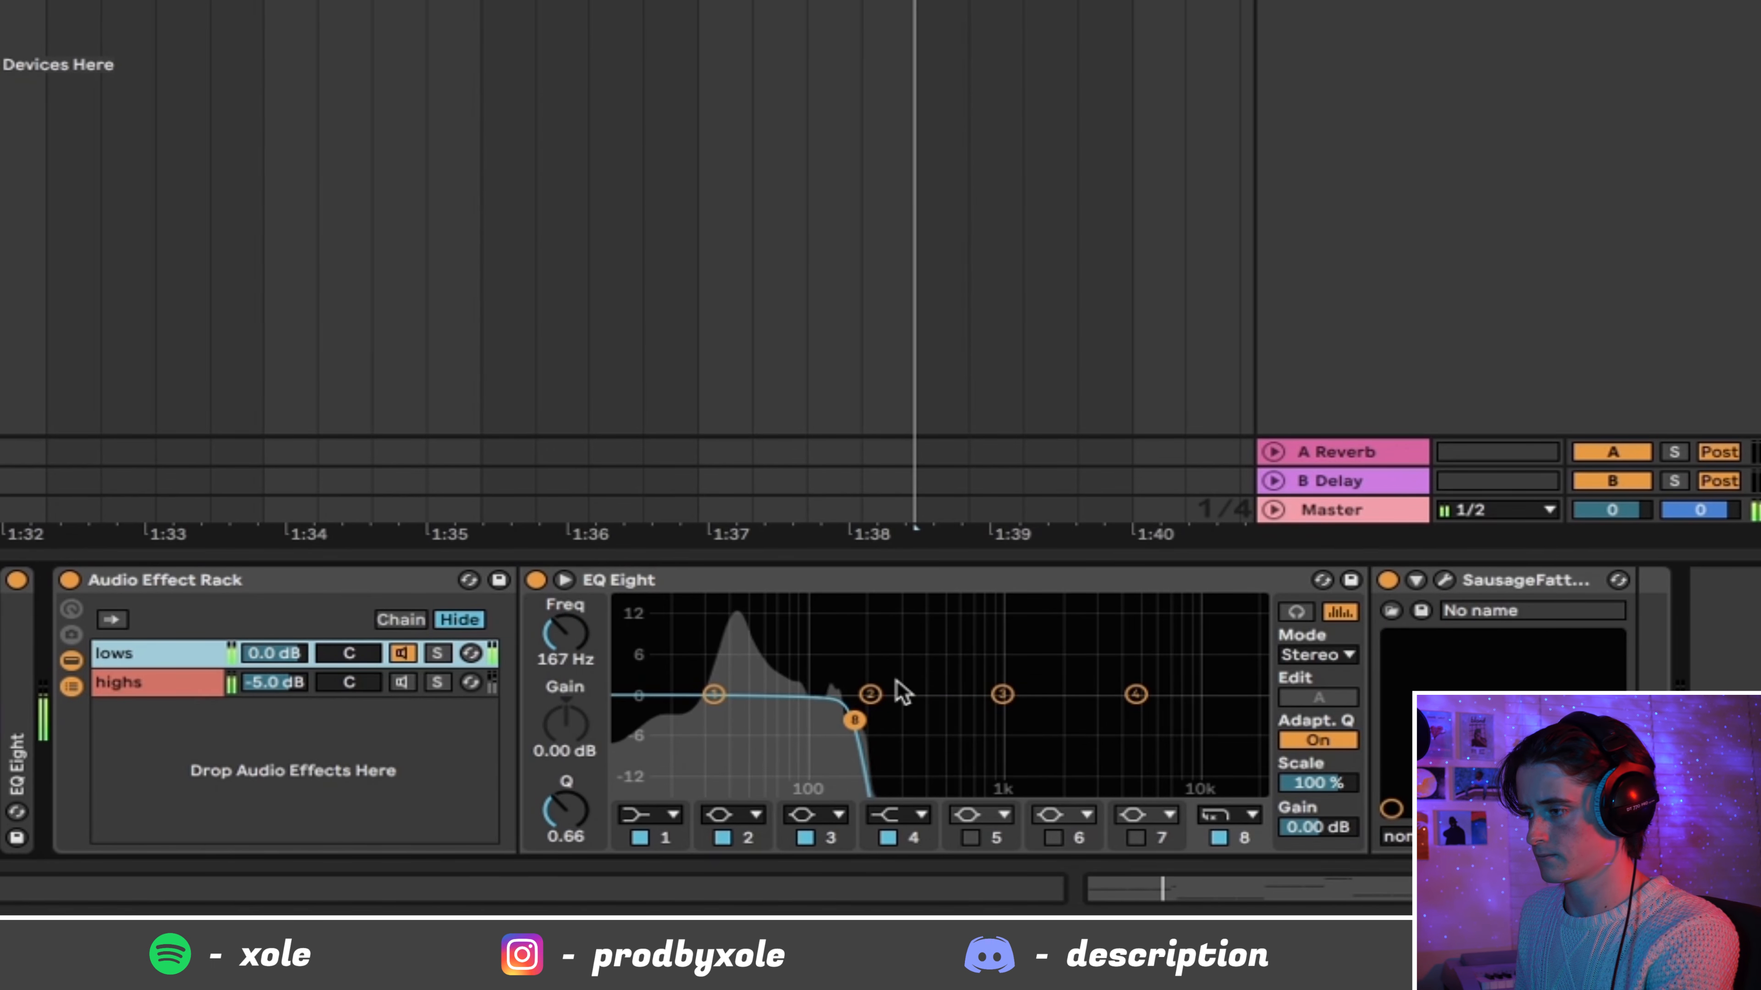
Step: Examine the highs chain's devices: EQ Eight, Chorus-Ensemble, Saturator, Overdrive and Ozone 9
click(198, 688)
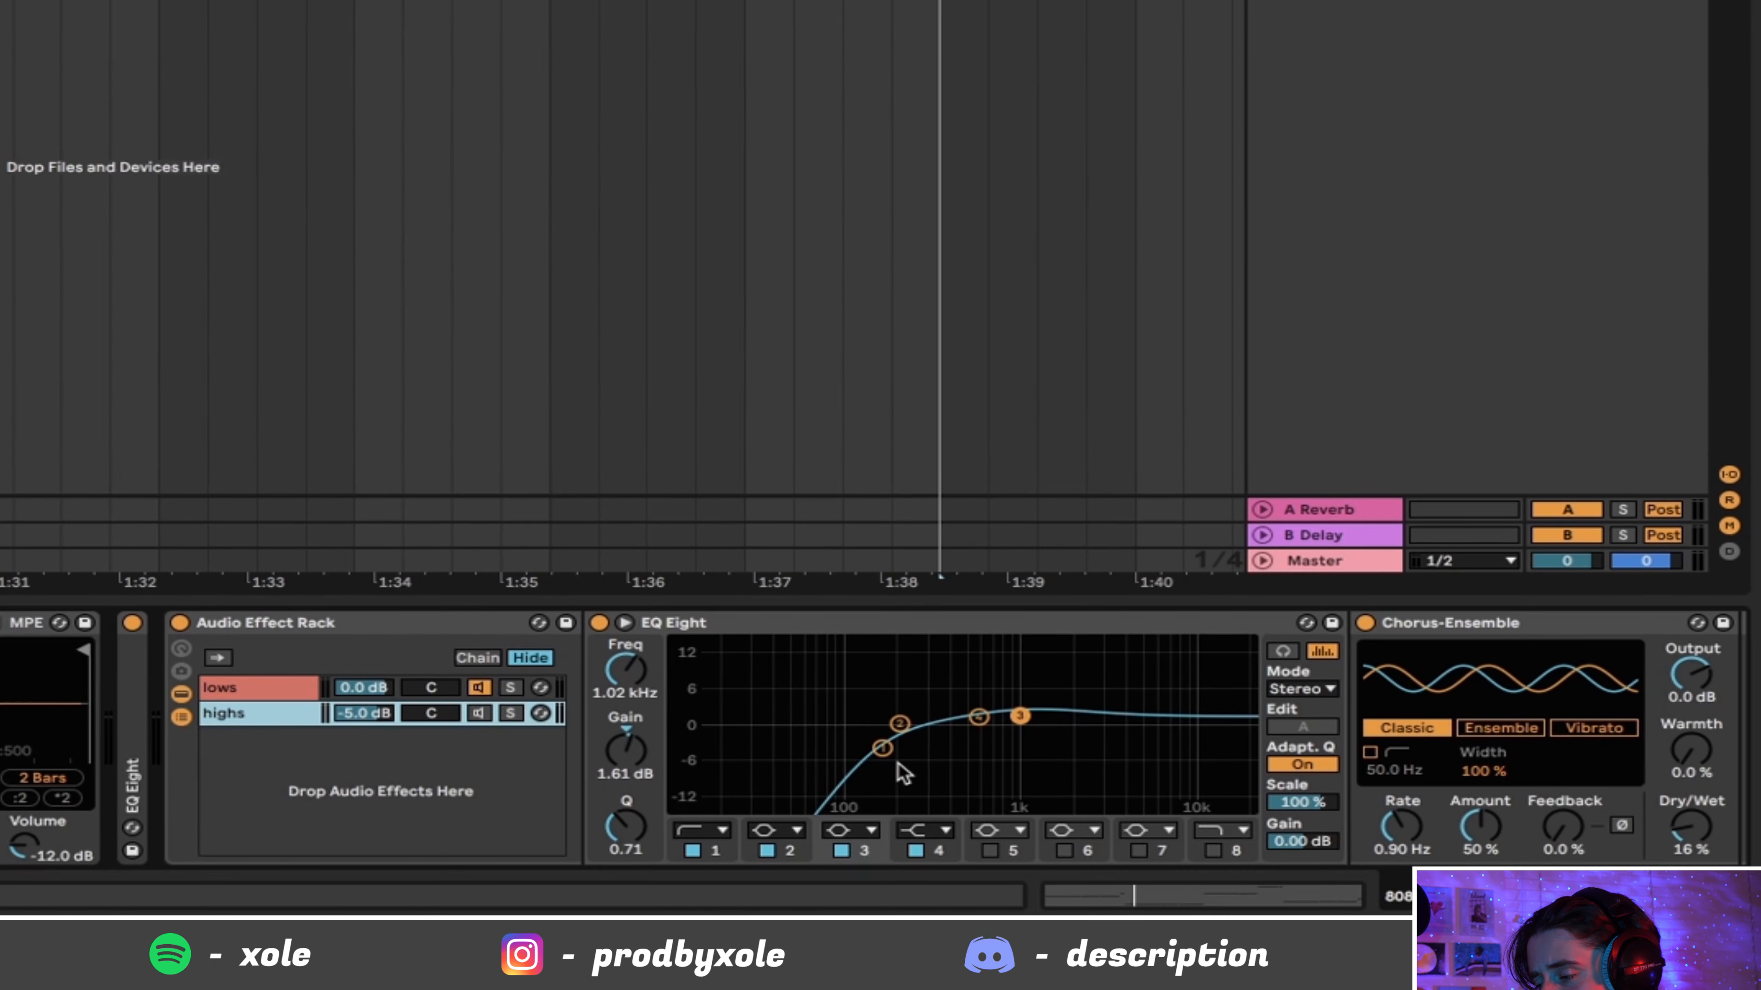
scroll(1036, 780, right, 10)
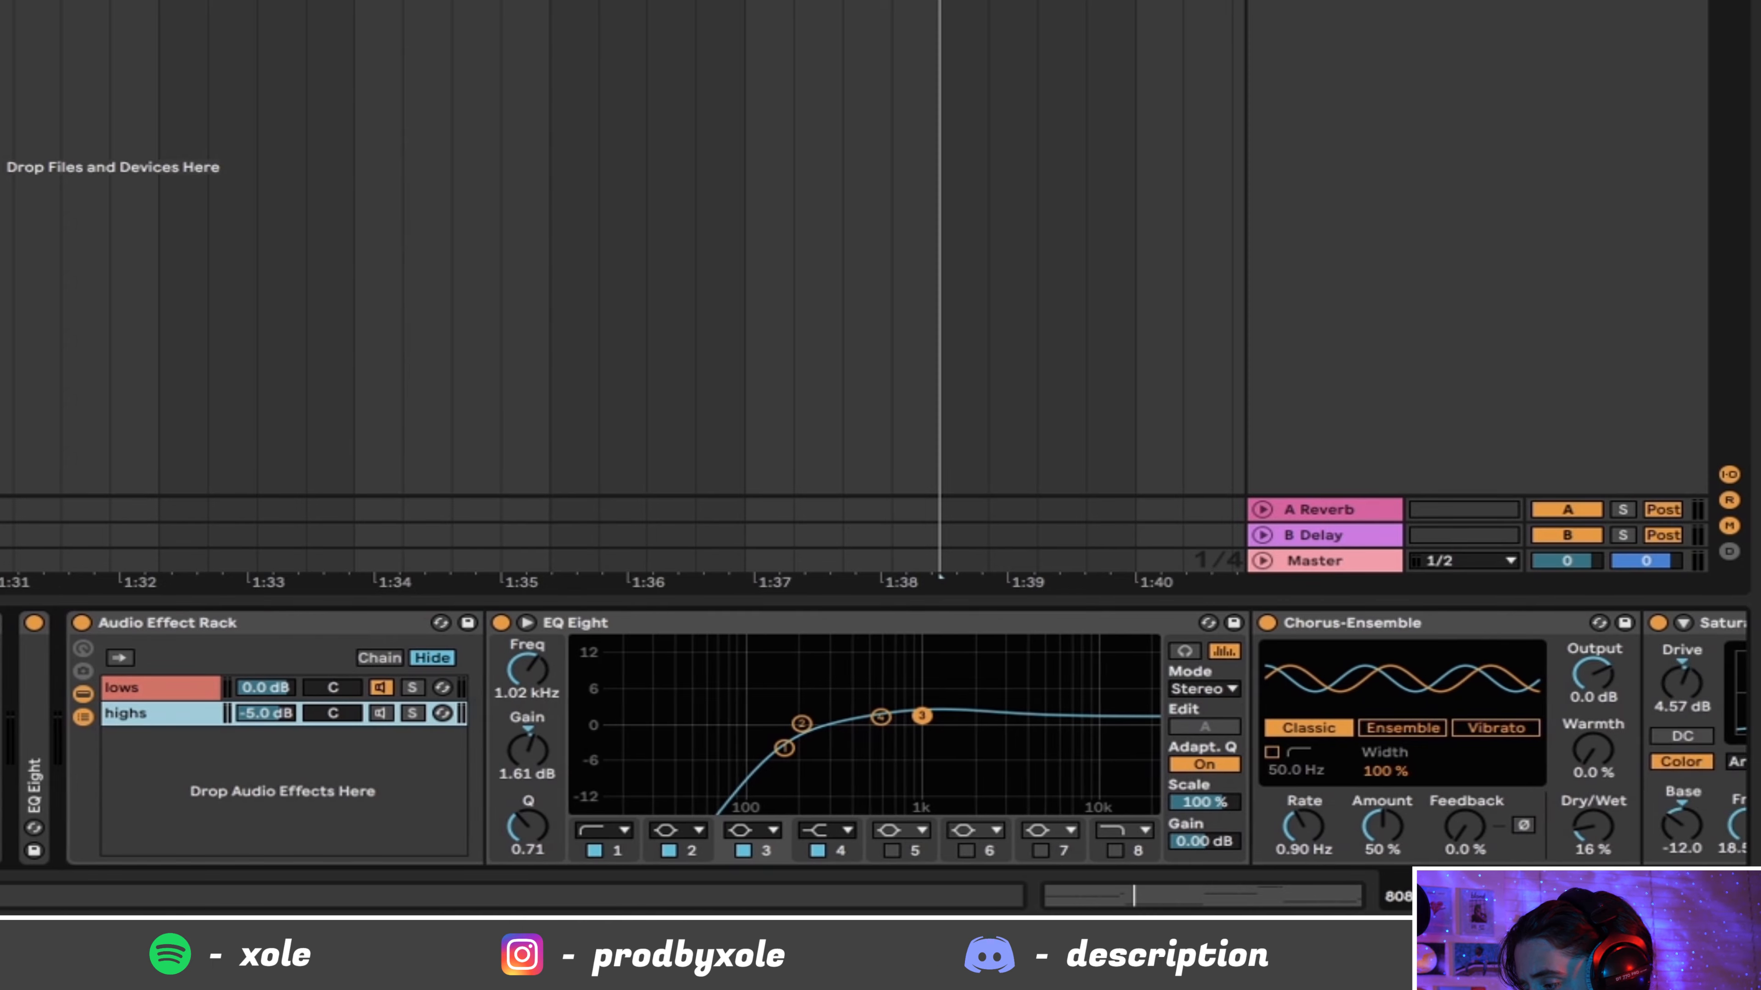
click(276, 622)
click(897, 632)
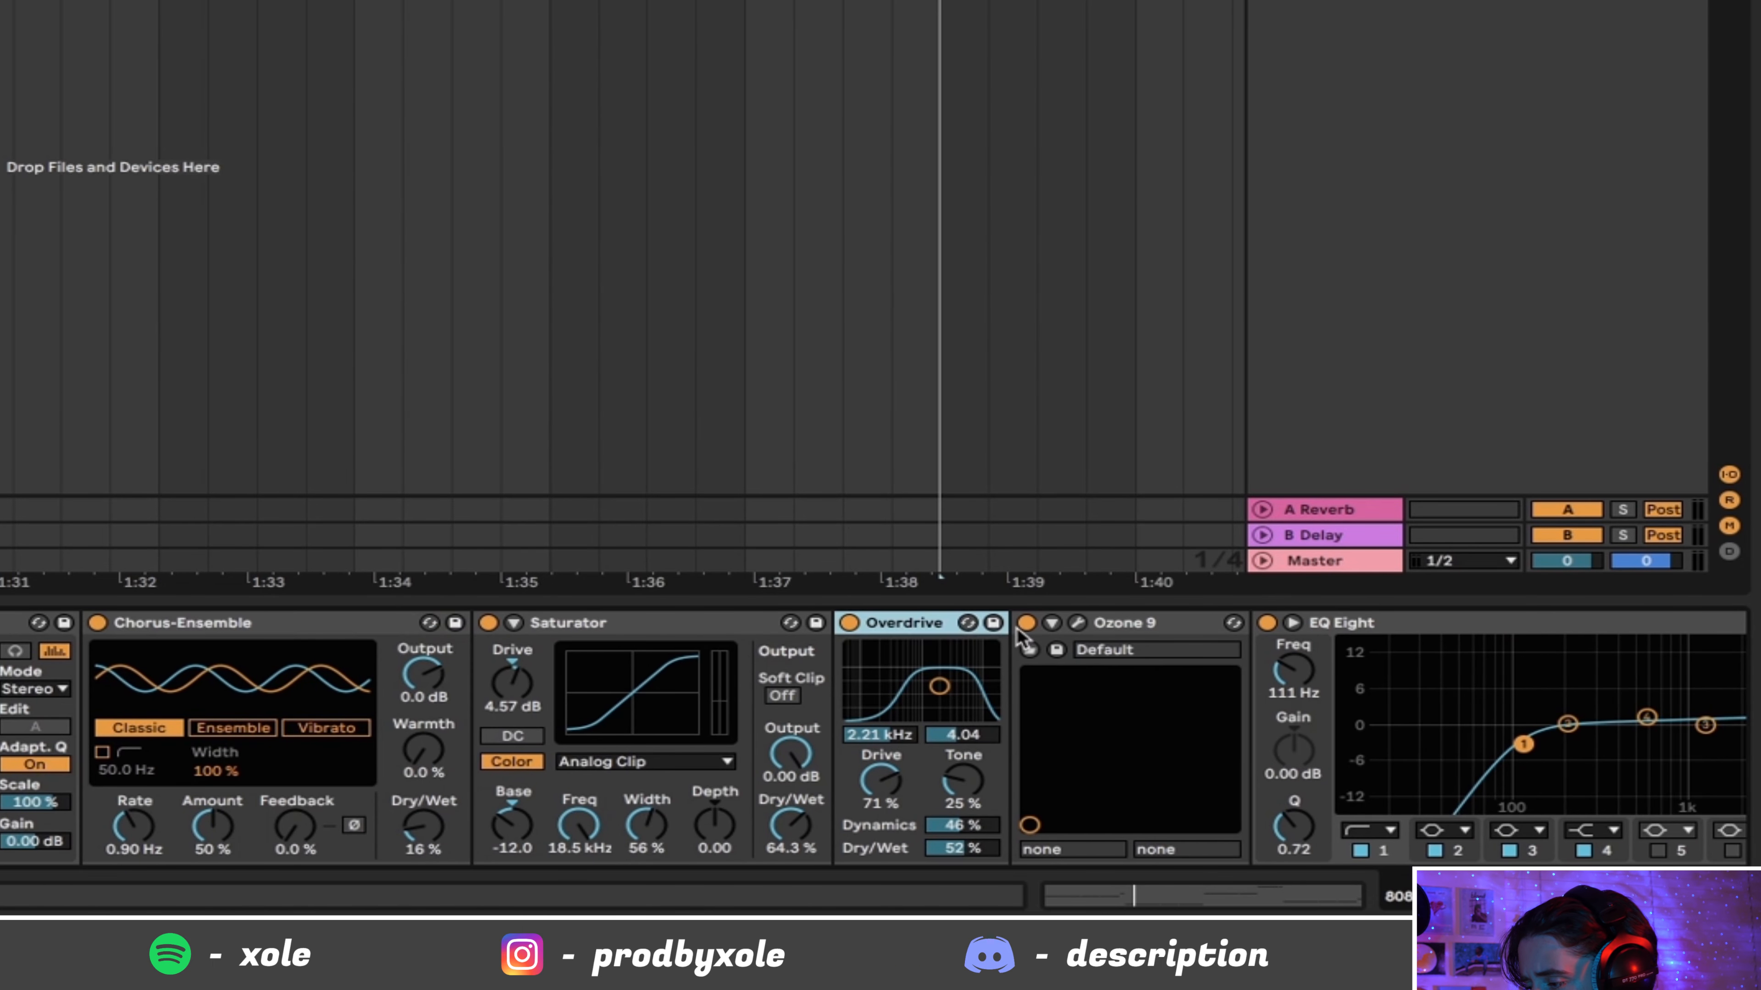
click(1147, 626)
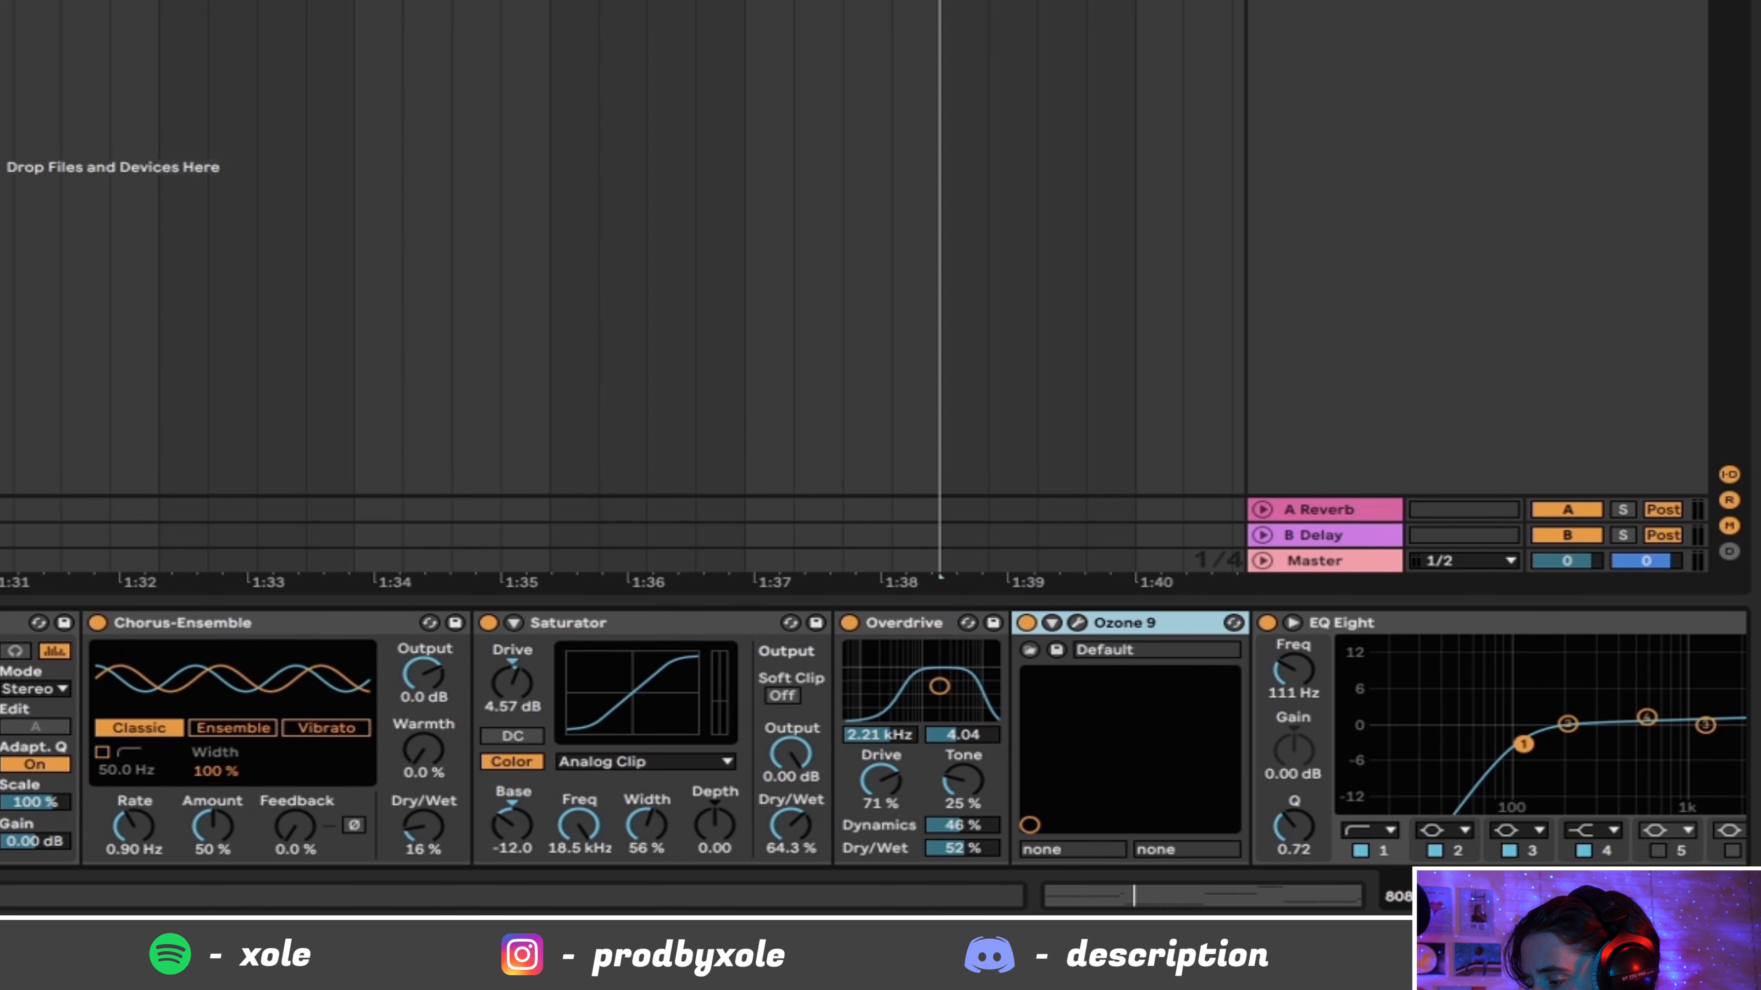
scroll(874, 739, right, 5)
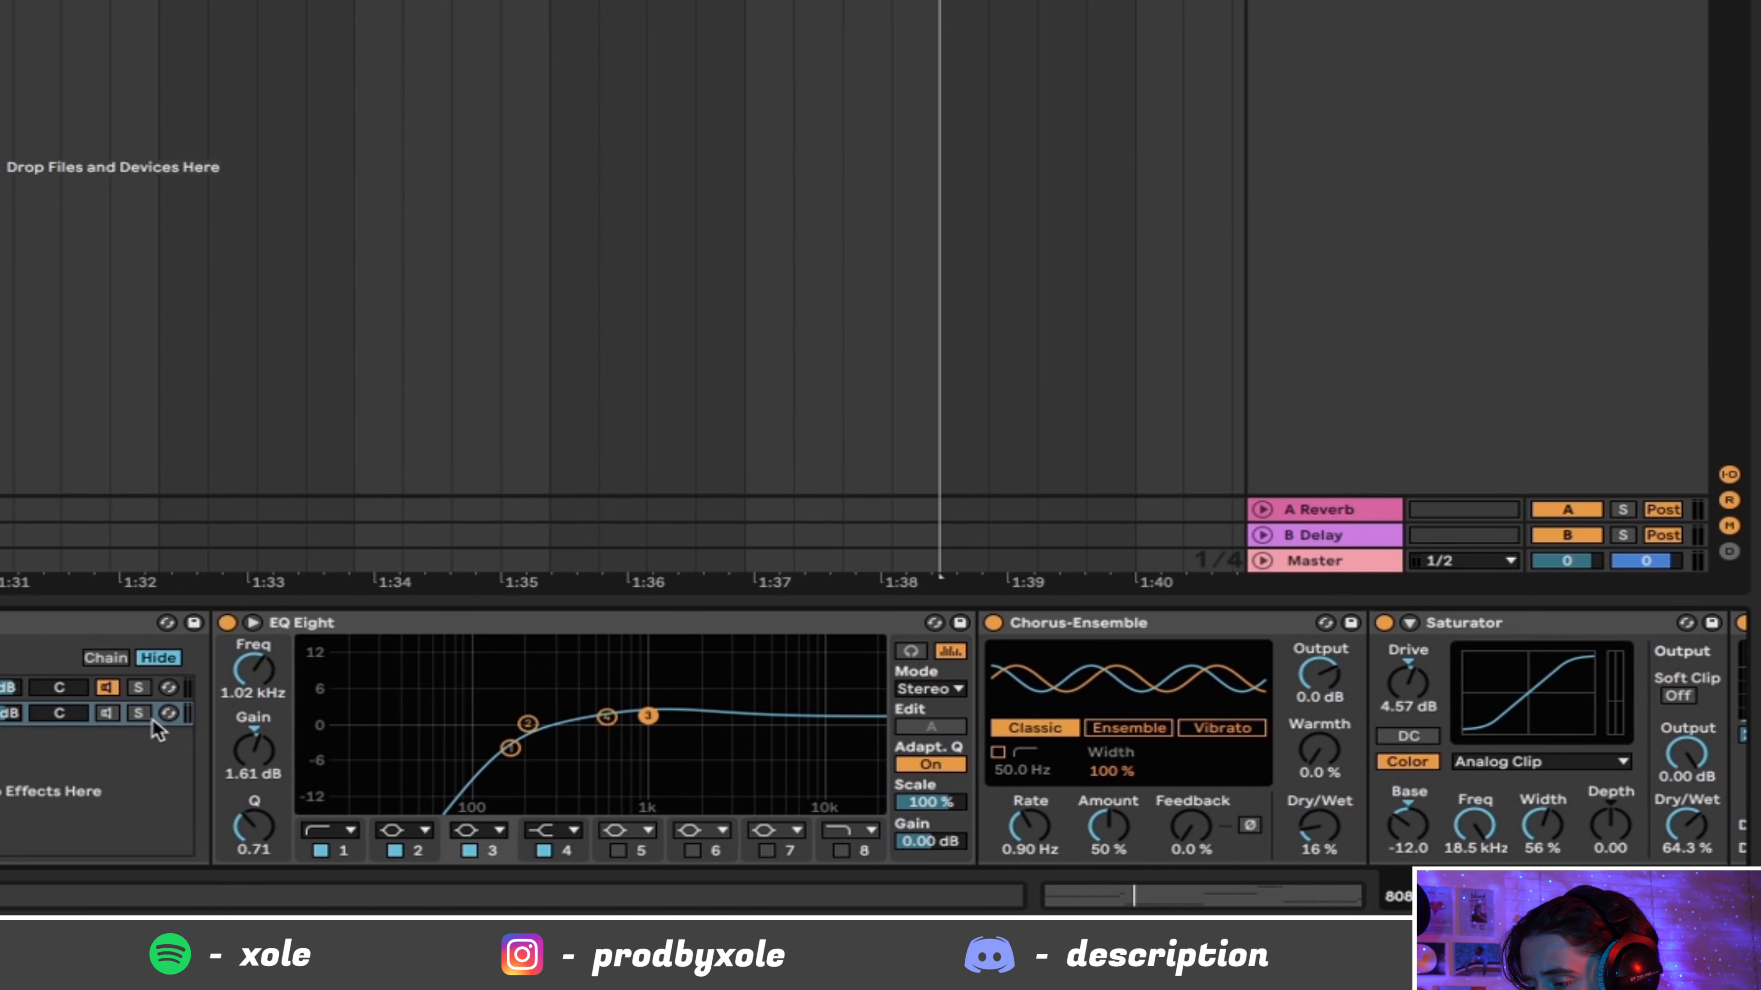
Step: Solo the highs chain and play the 808 through it alone
click(138, 713)
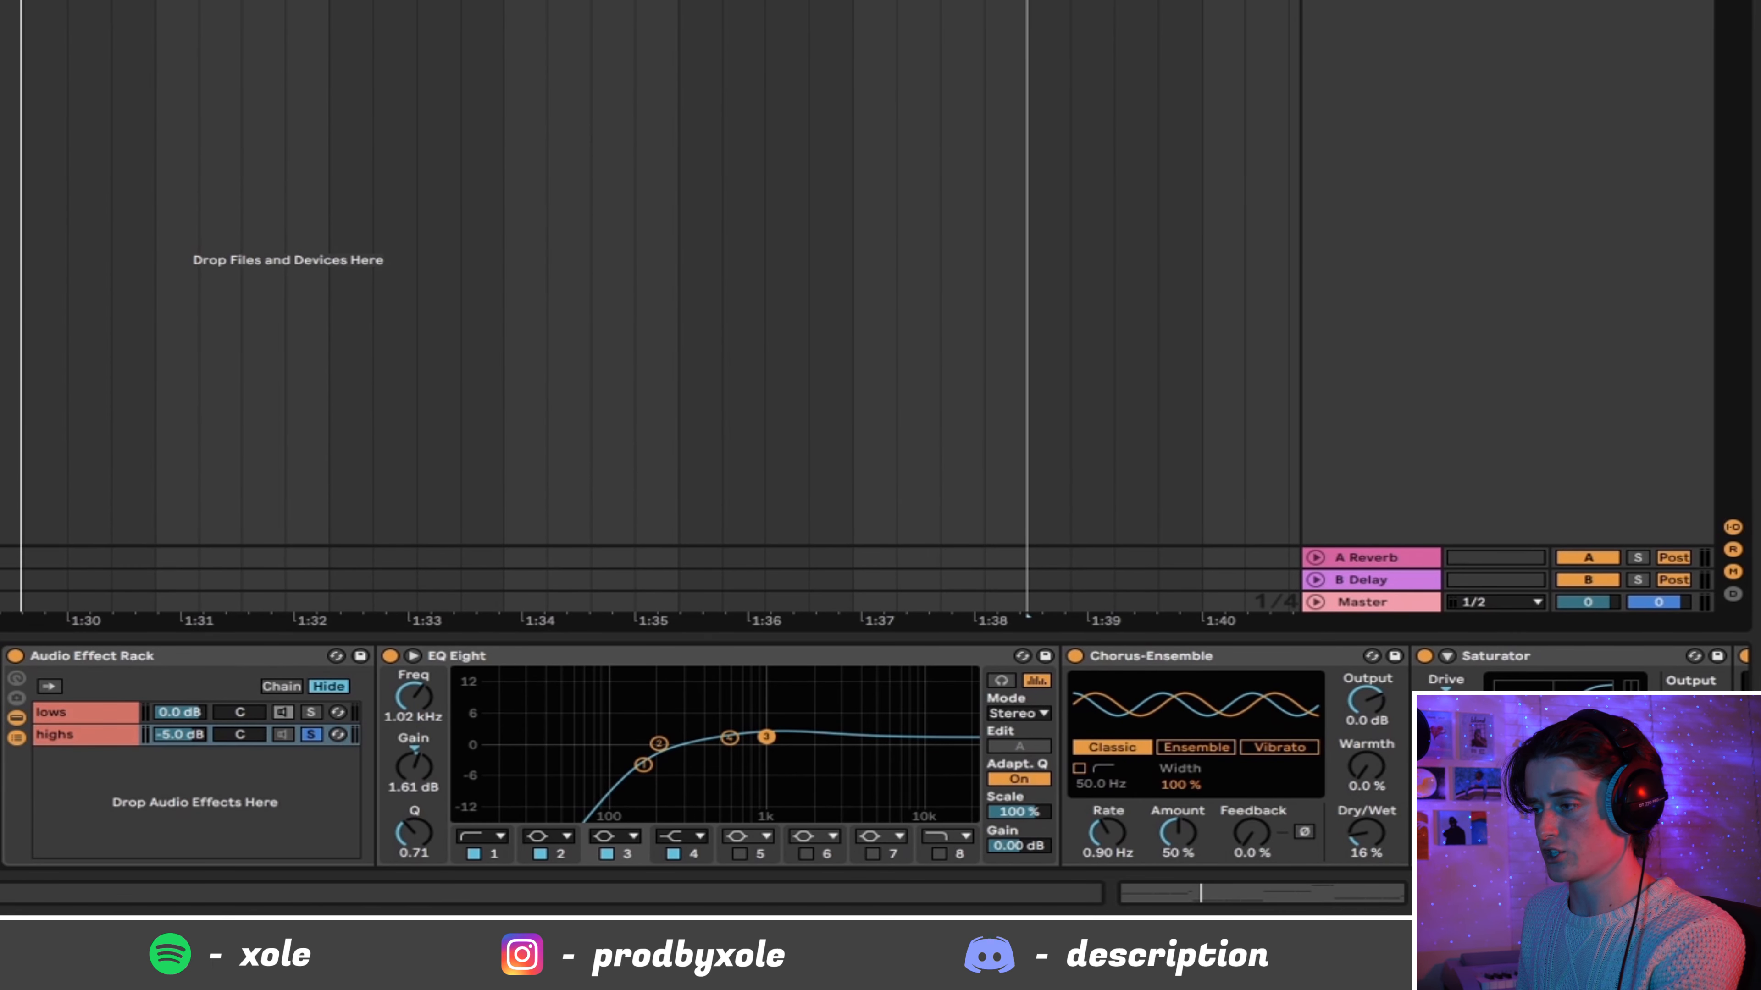
key(space)
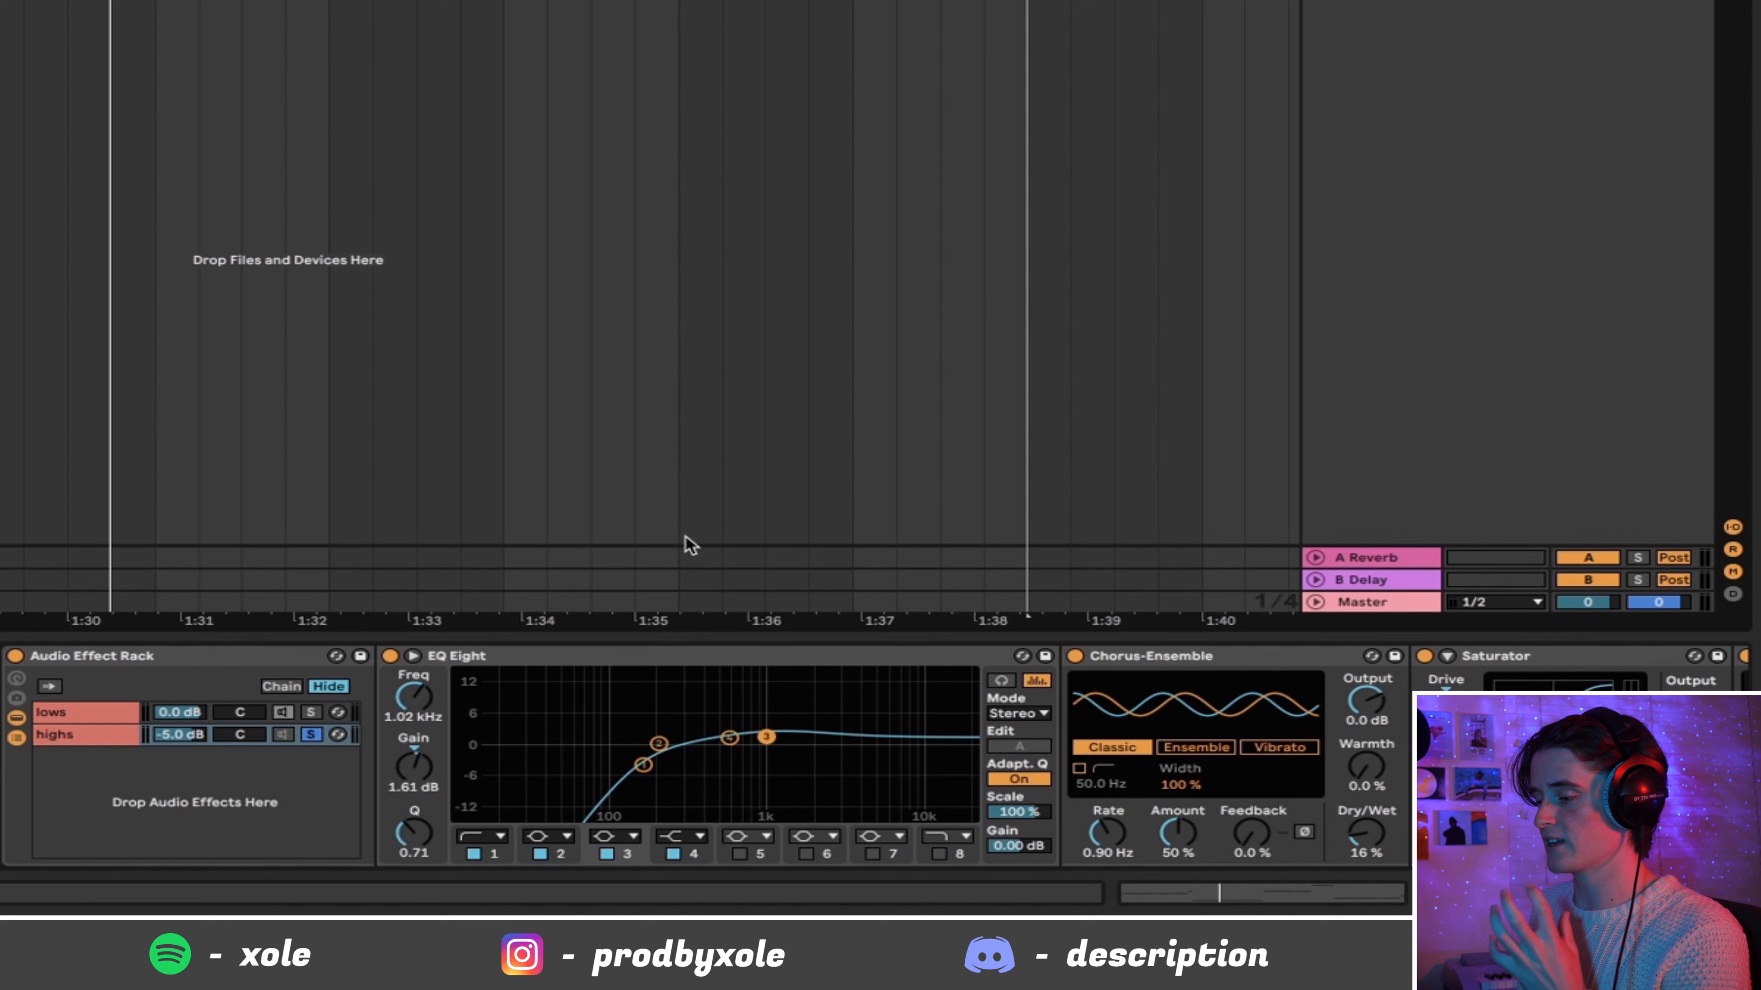
Step: Reactivate the highs chain, clear its solo, and play the chorus with both rack chains
click(284, 737)
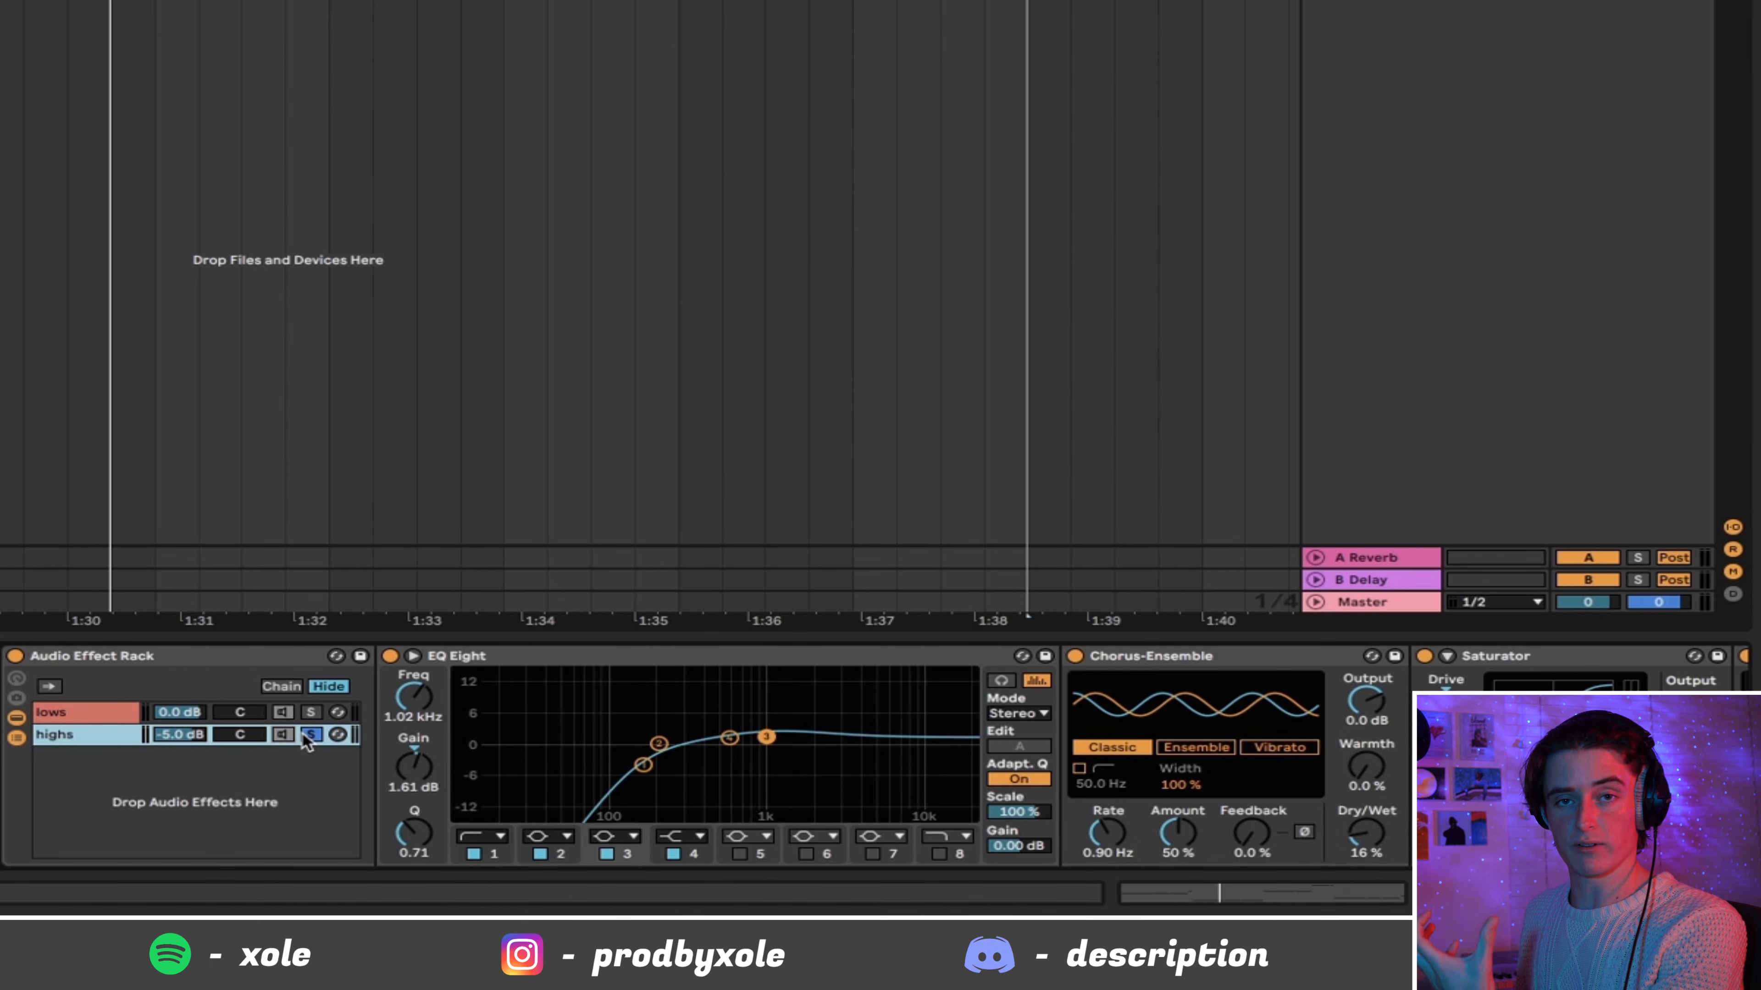
click(310, 735)
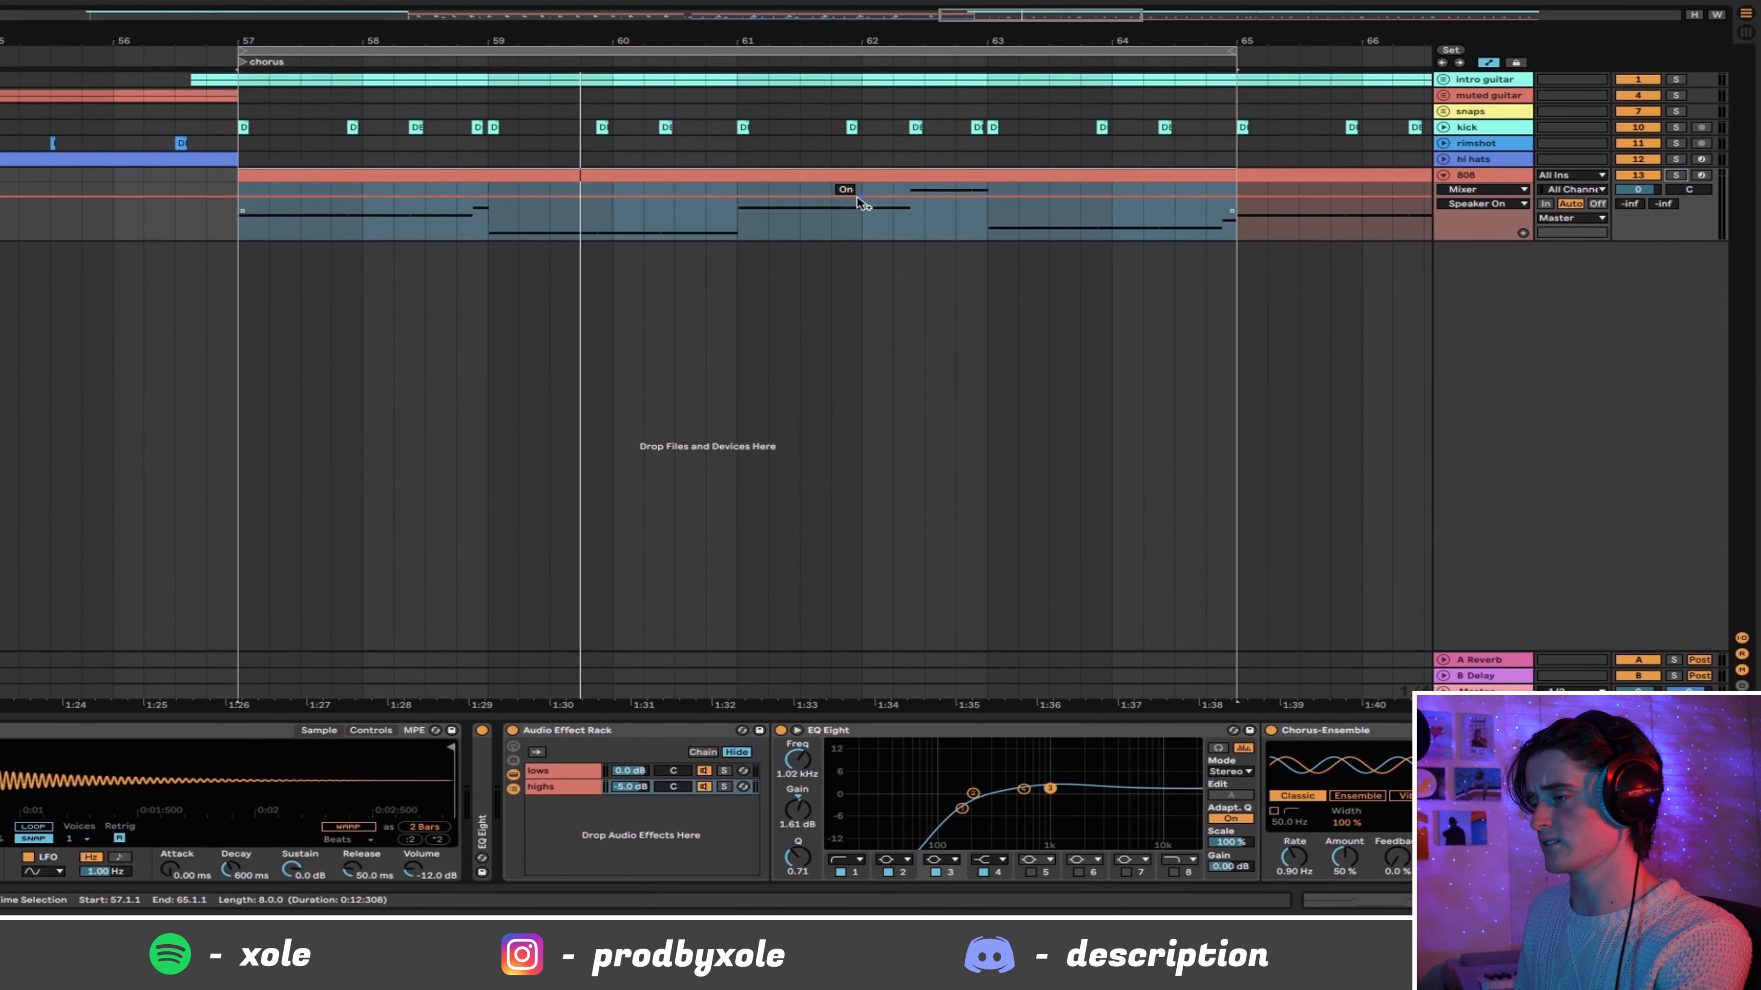
key(space)
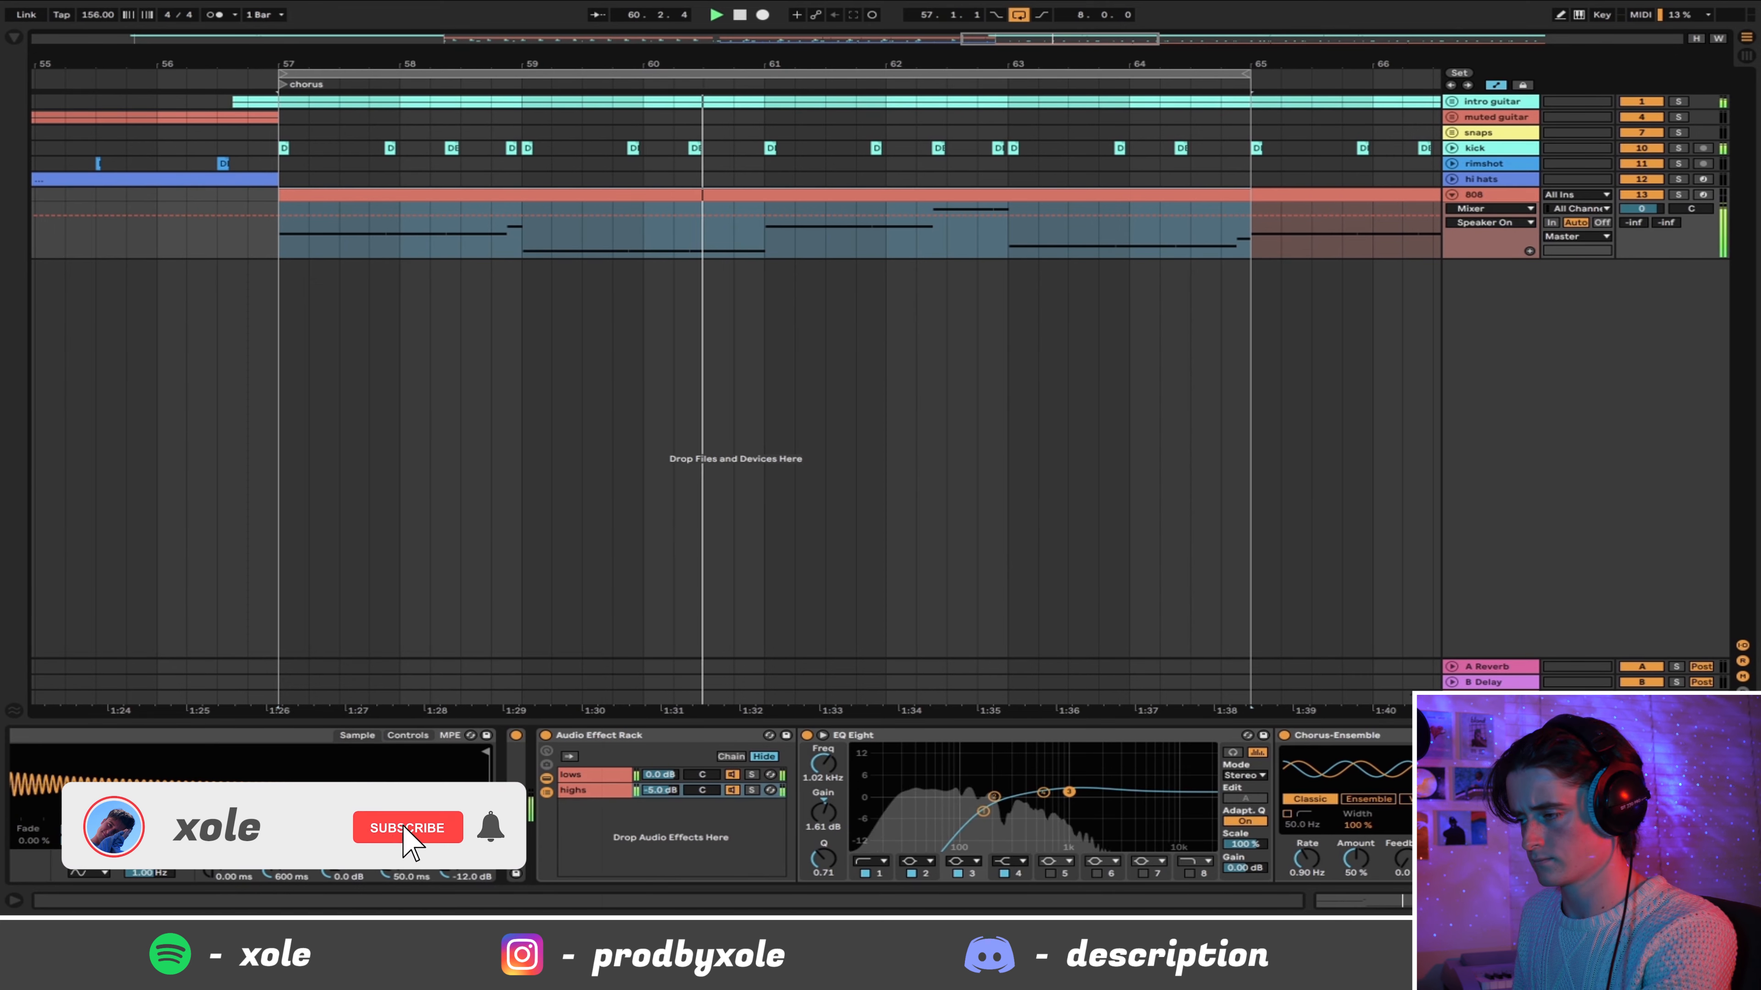
Step: Insert an audio track below the 808 and open the clap+snap sample folder in the browser
key(super+alt+l)
right_click(1511, 305)
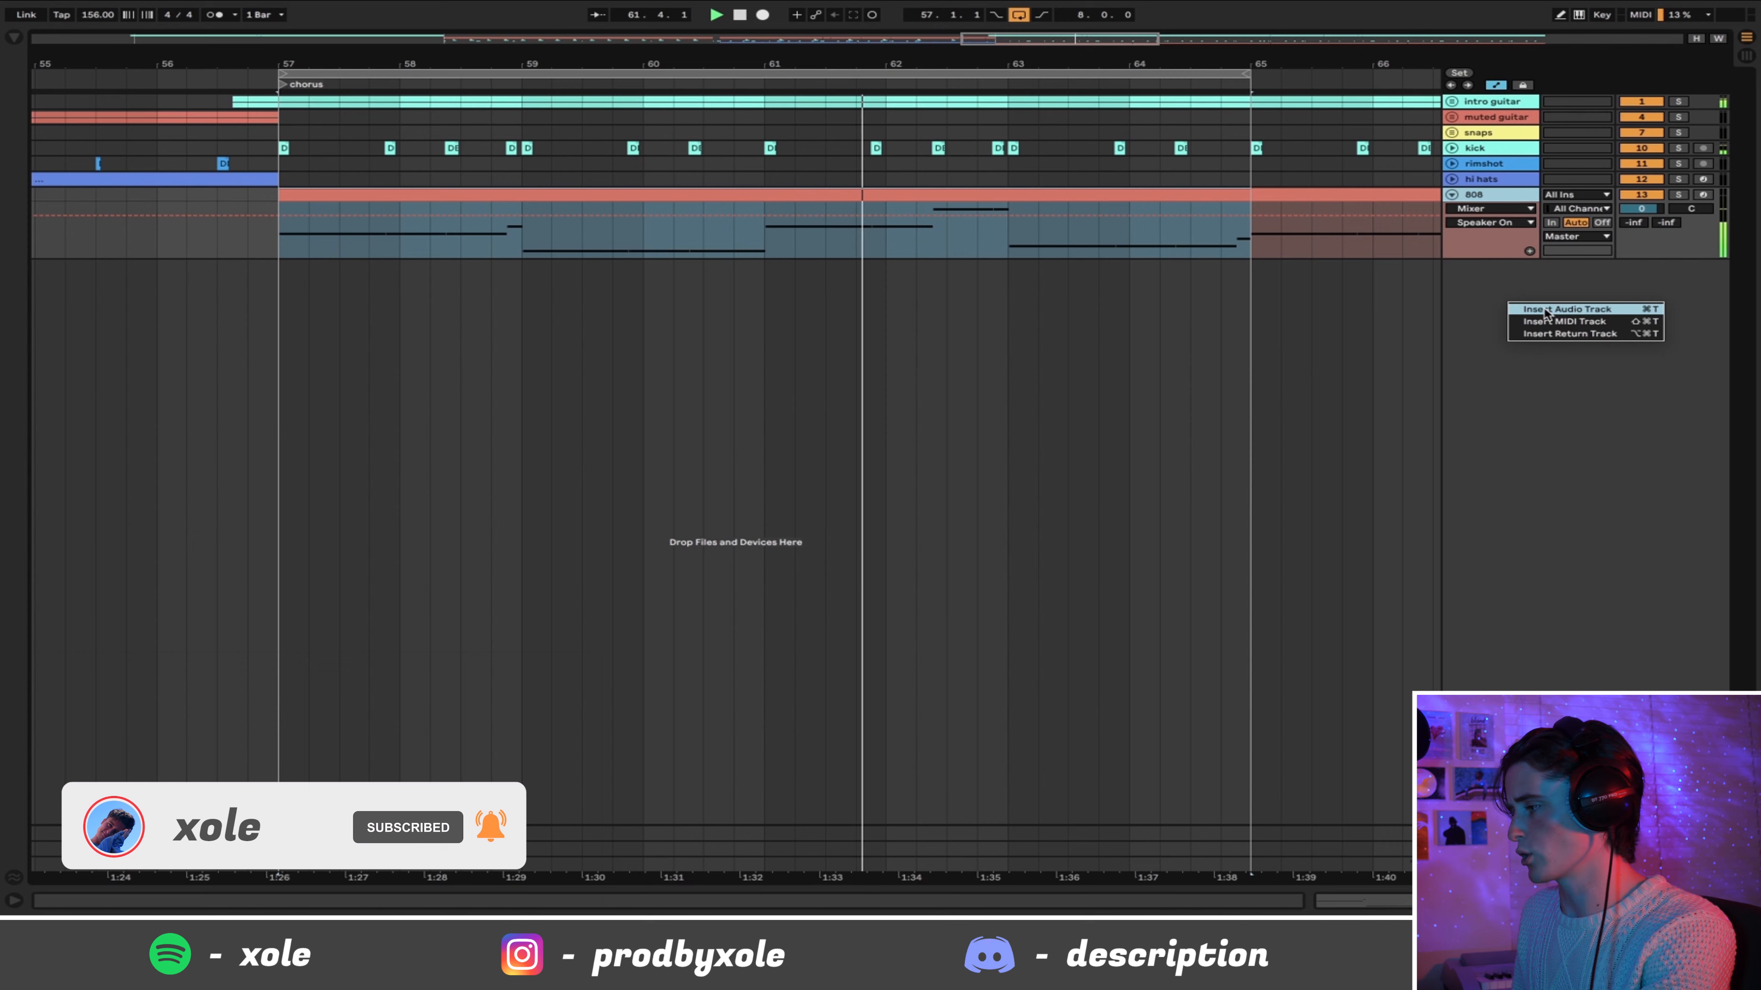
click(1545, 308)
key(super+alt+b)
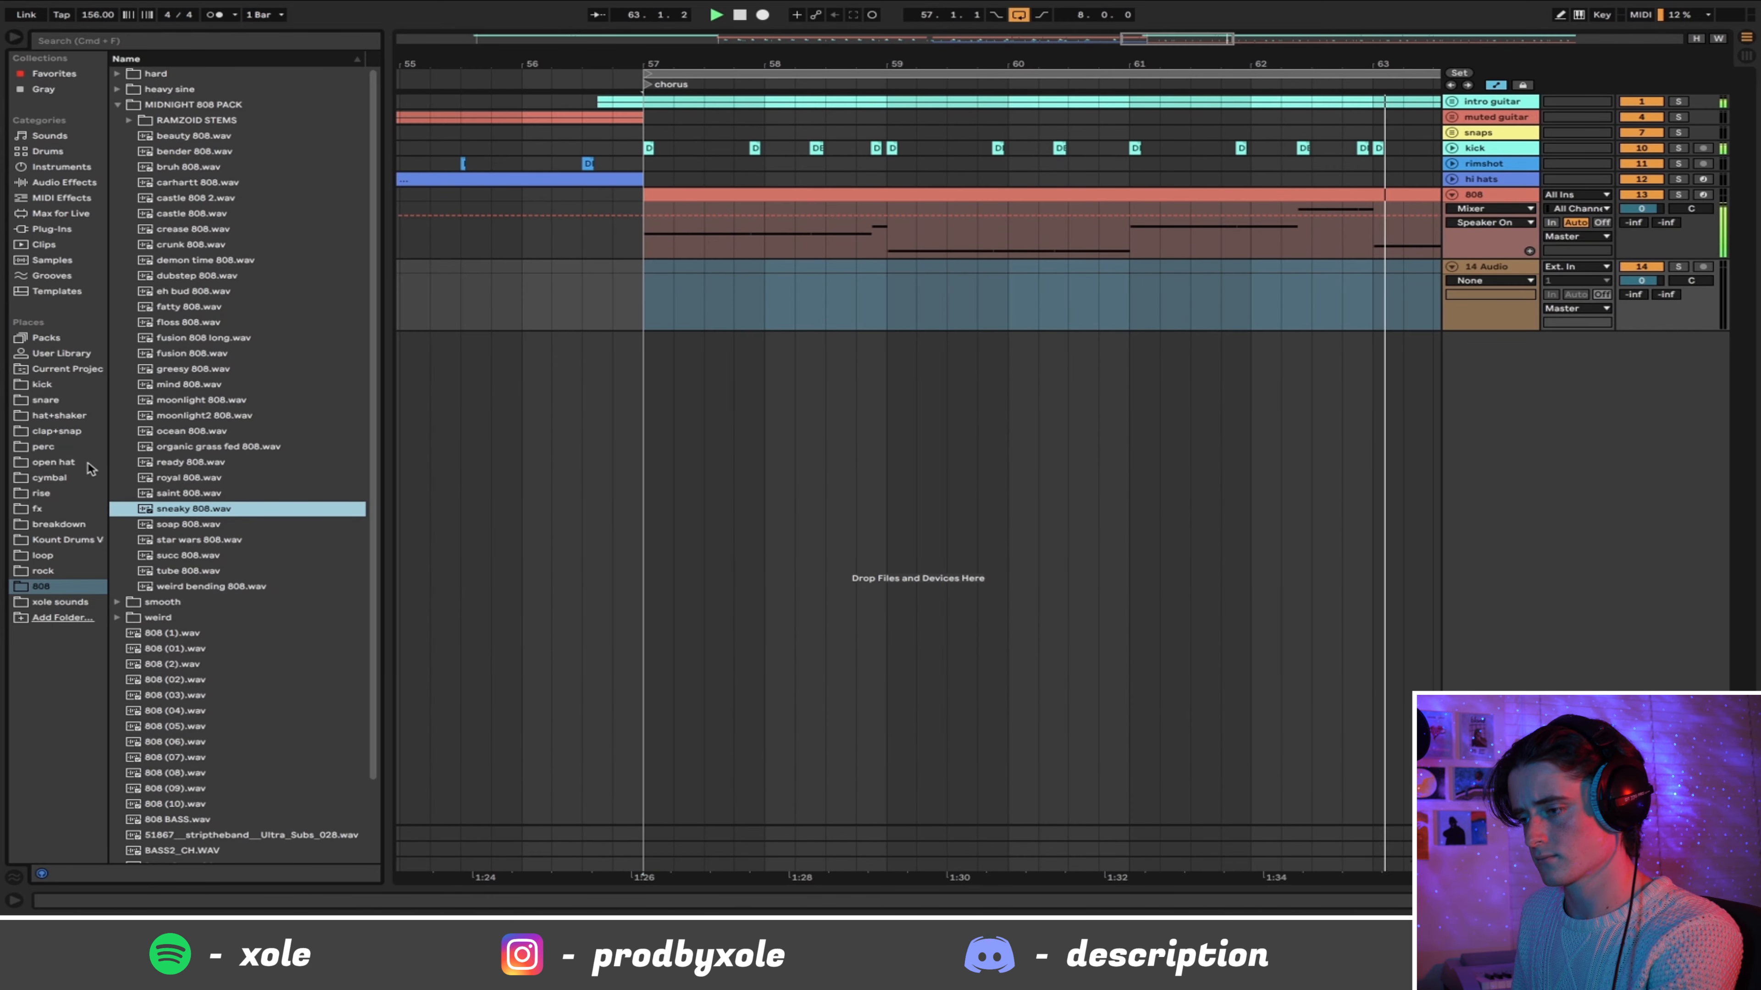
click(44, 433)
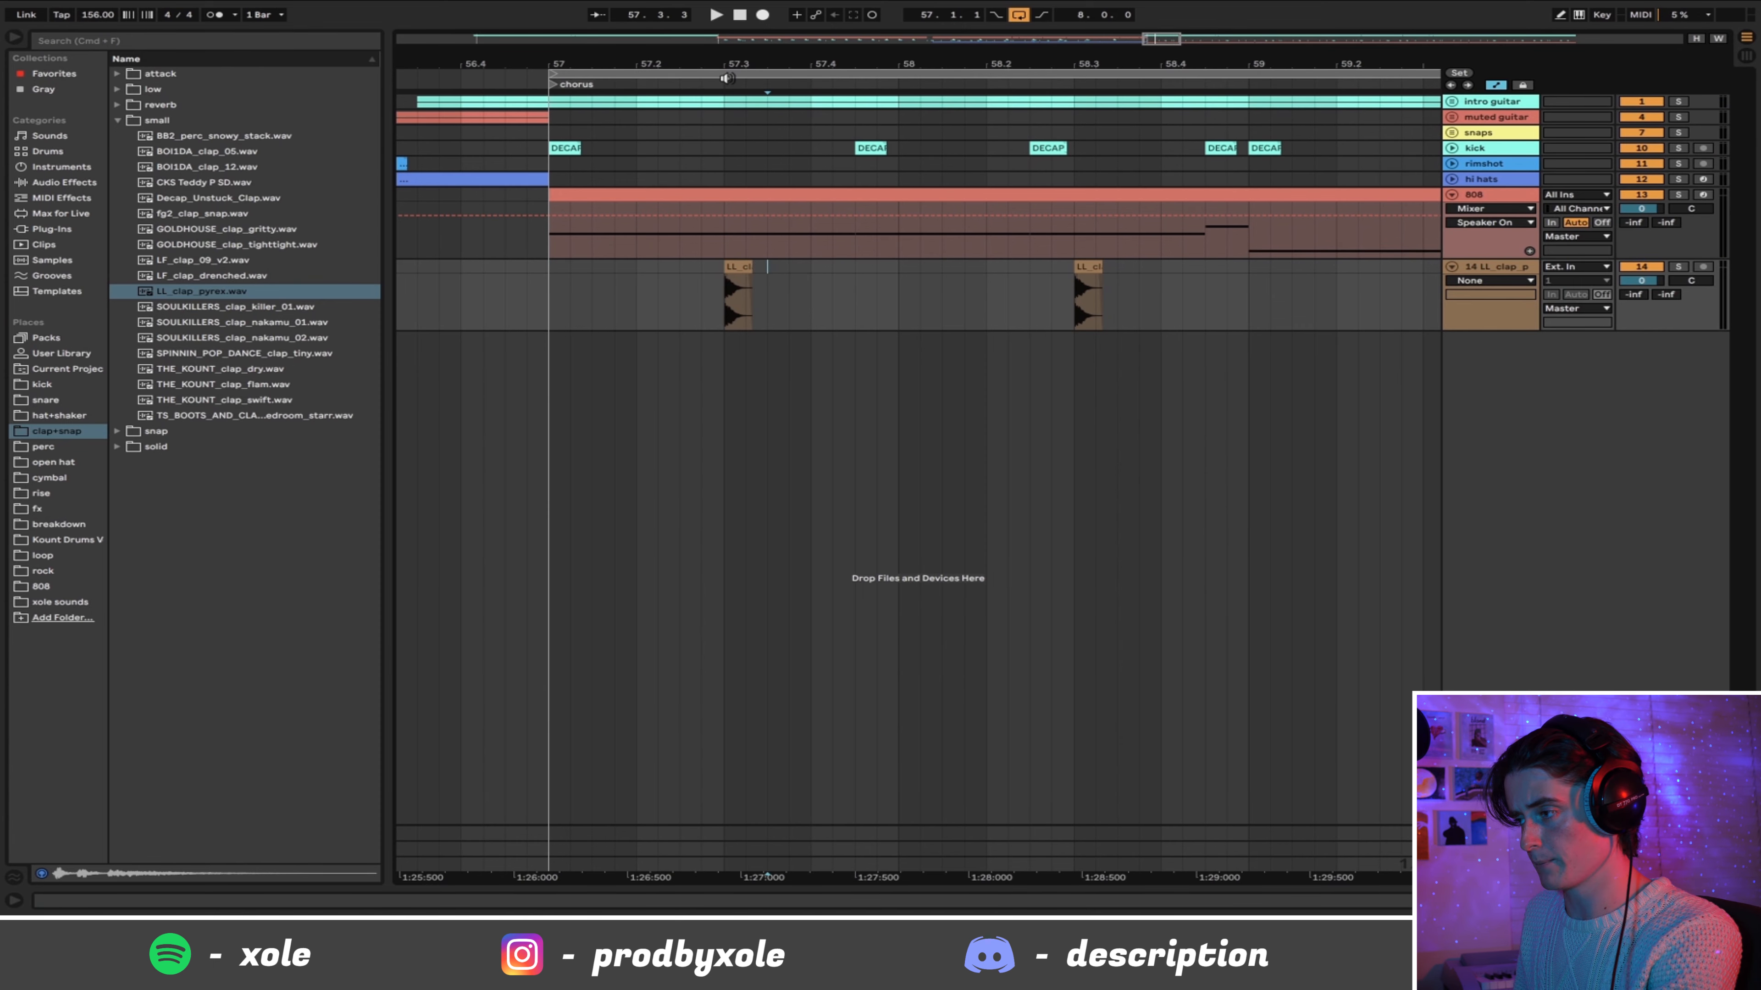
Step: Turn off automation mode and trim the end of the LL_clap_pyrex clip at 57.3 to a very short hit
drag(726, 77, 811, 283)
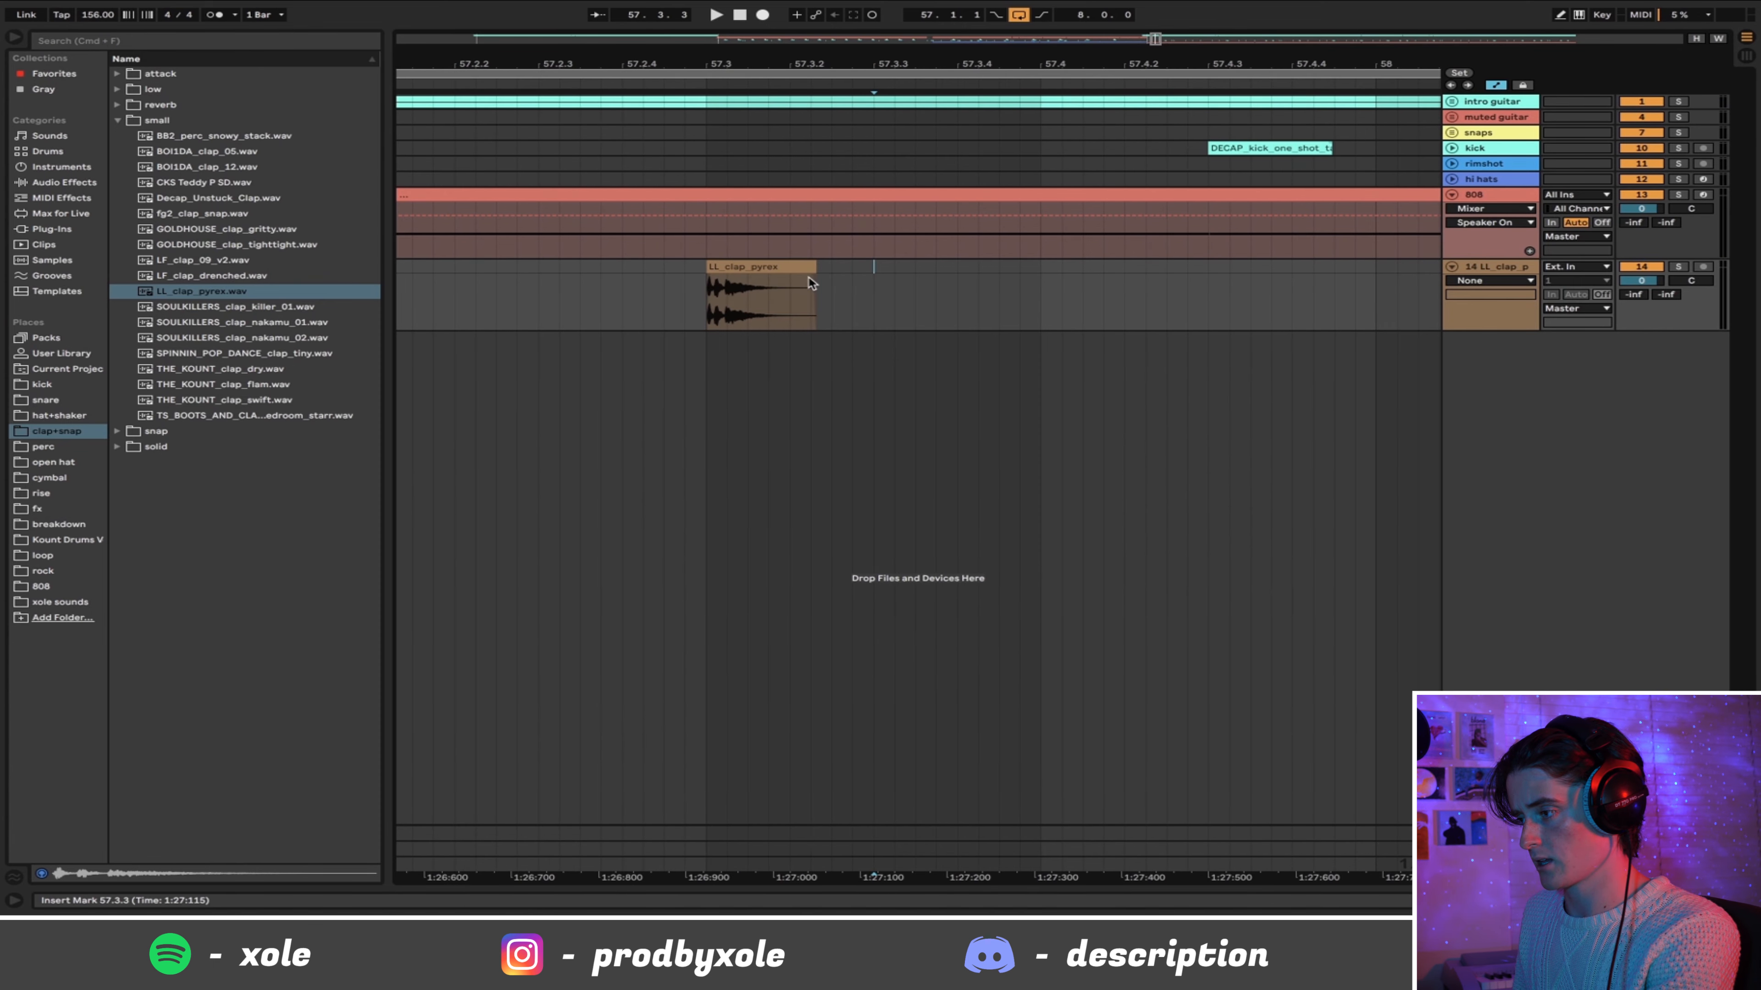
click(1494, 85)
drag(725, 74, 742, 61)
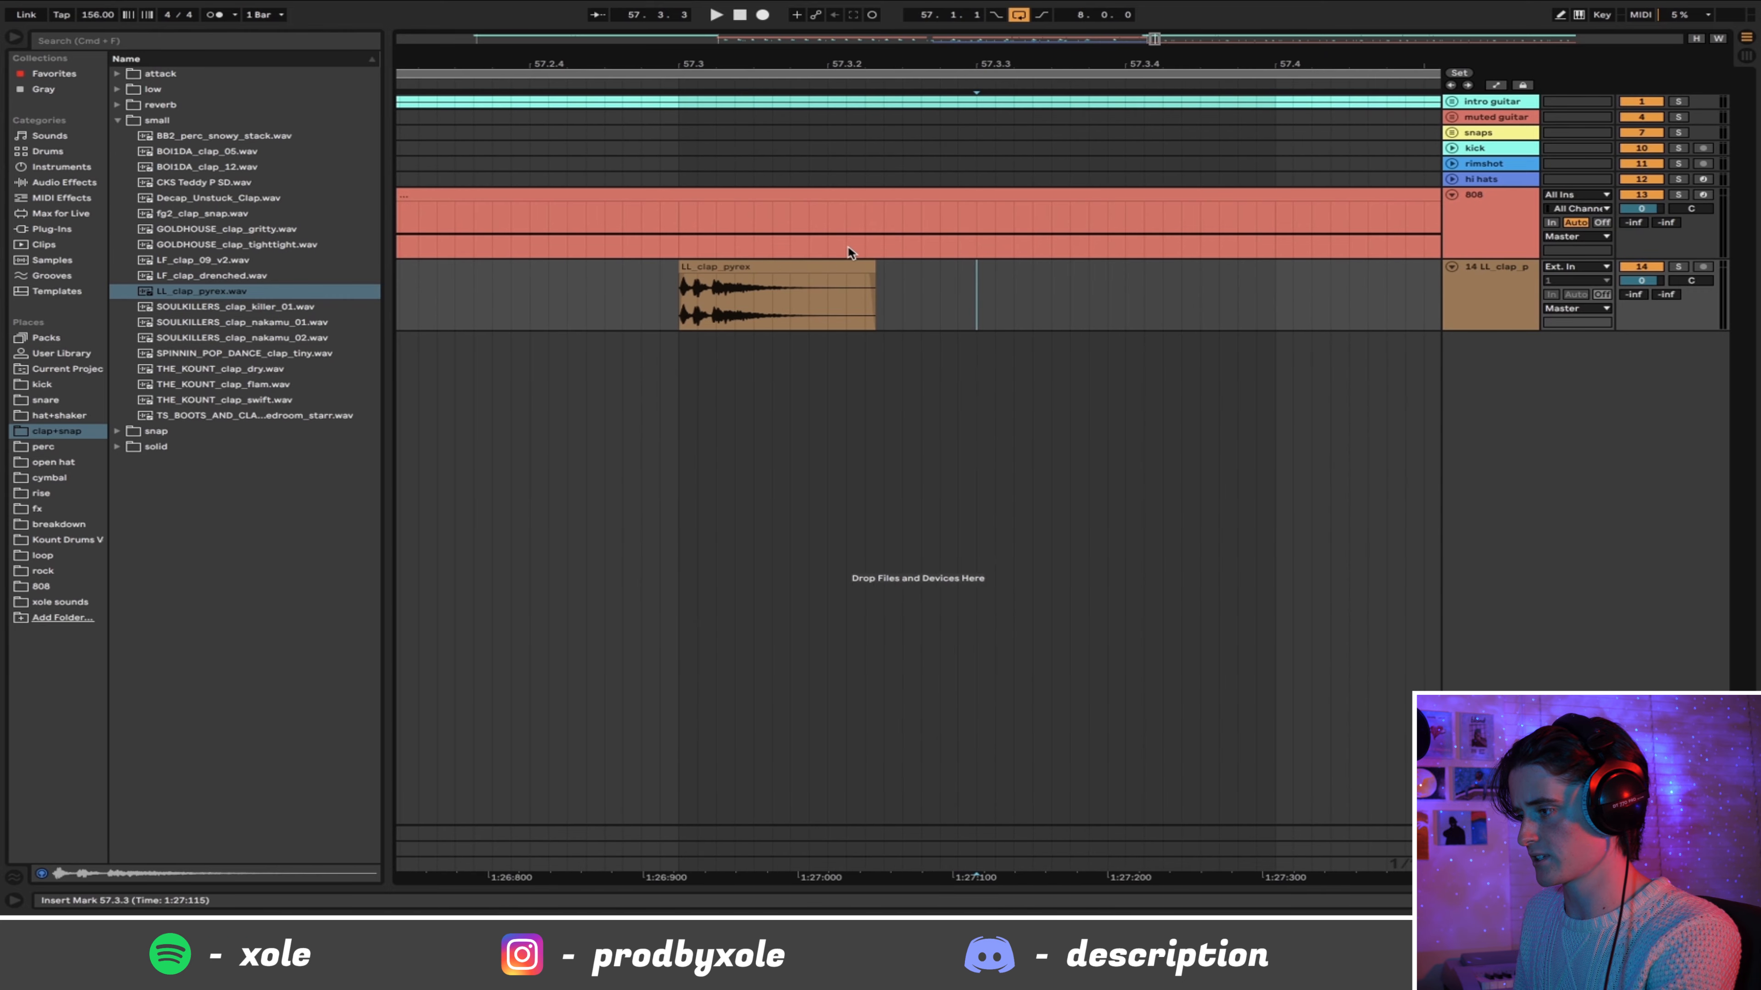
drag(869, 266, 738, 266)
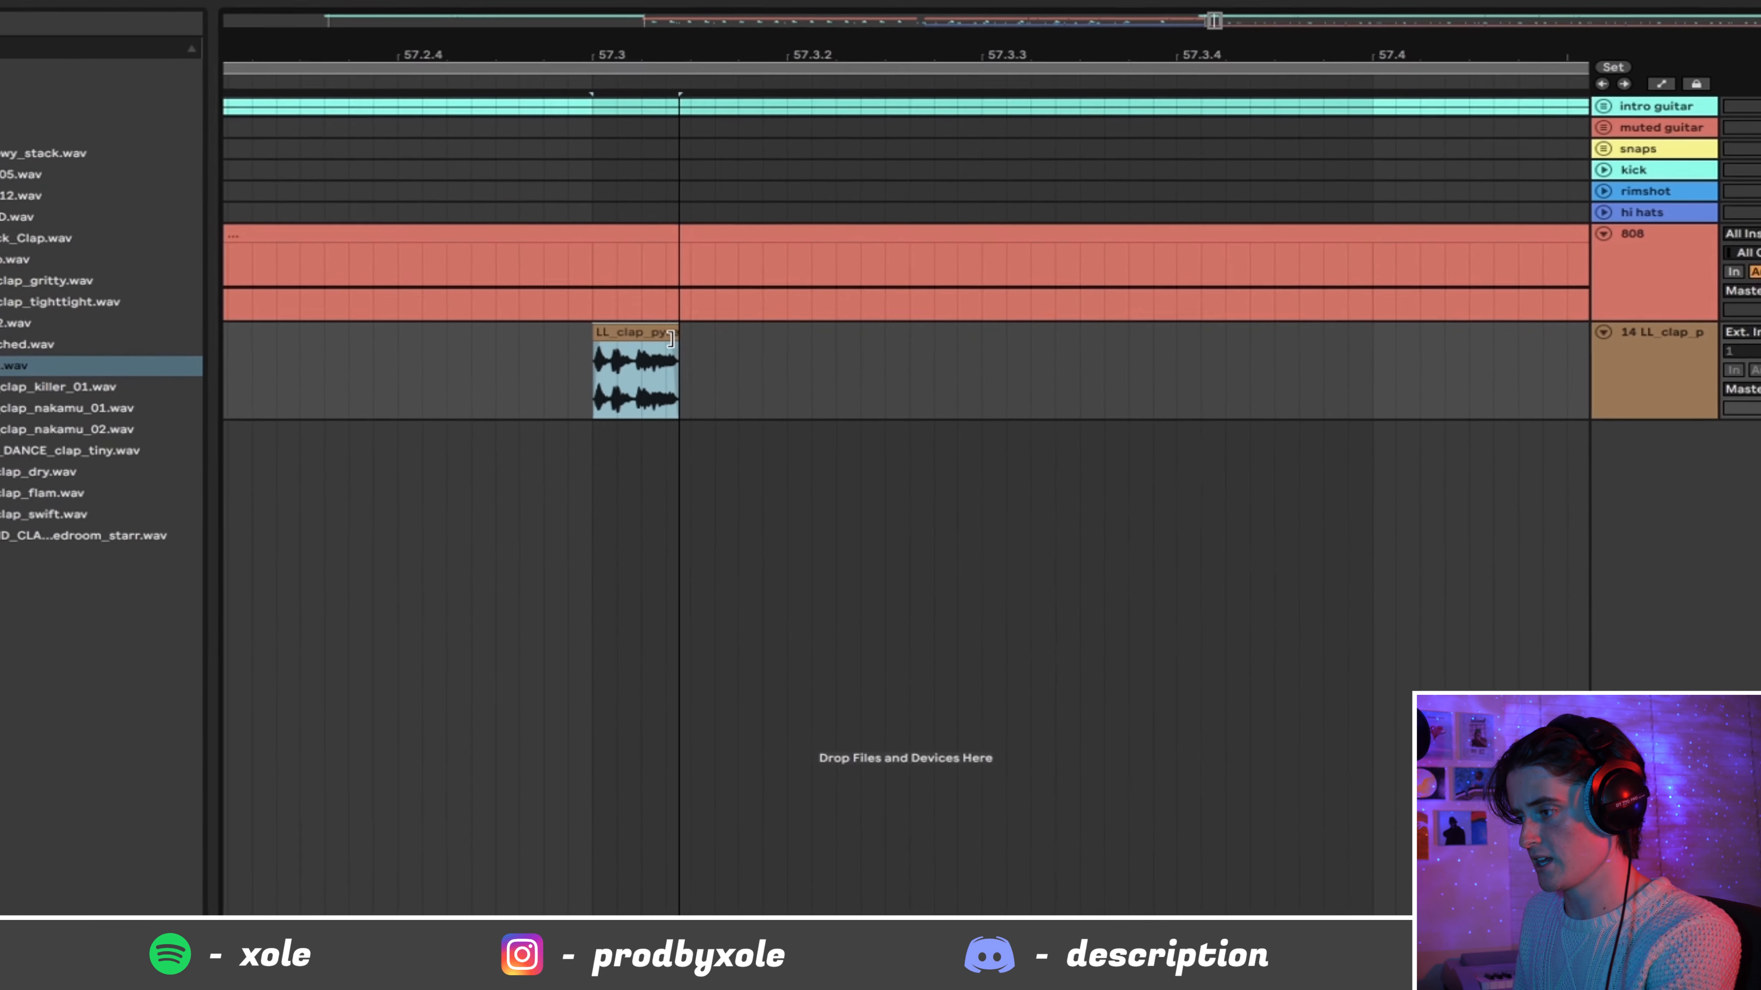
drag(767, 65, 794, 35)
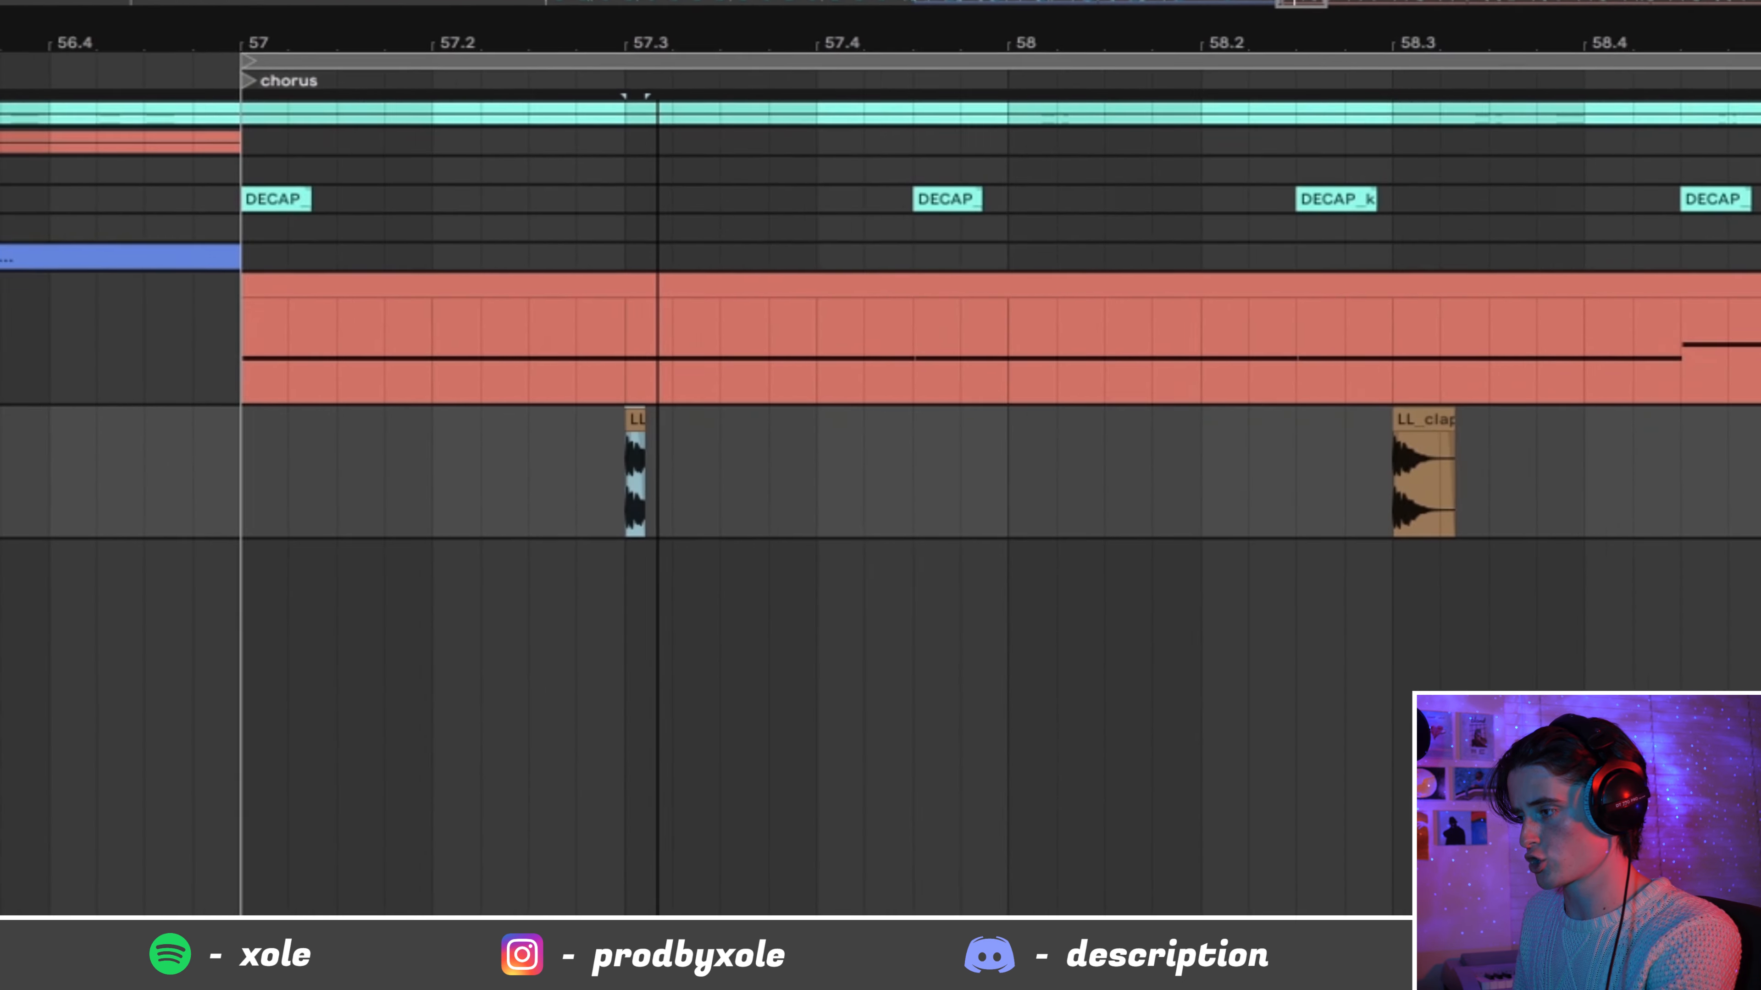
drag(657, 42, 651, 31)
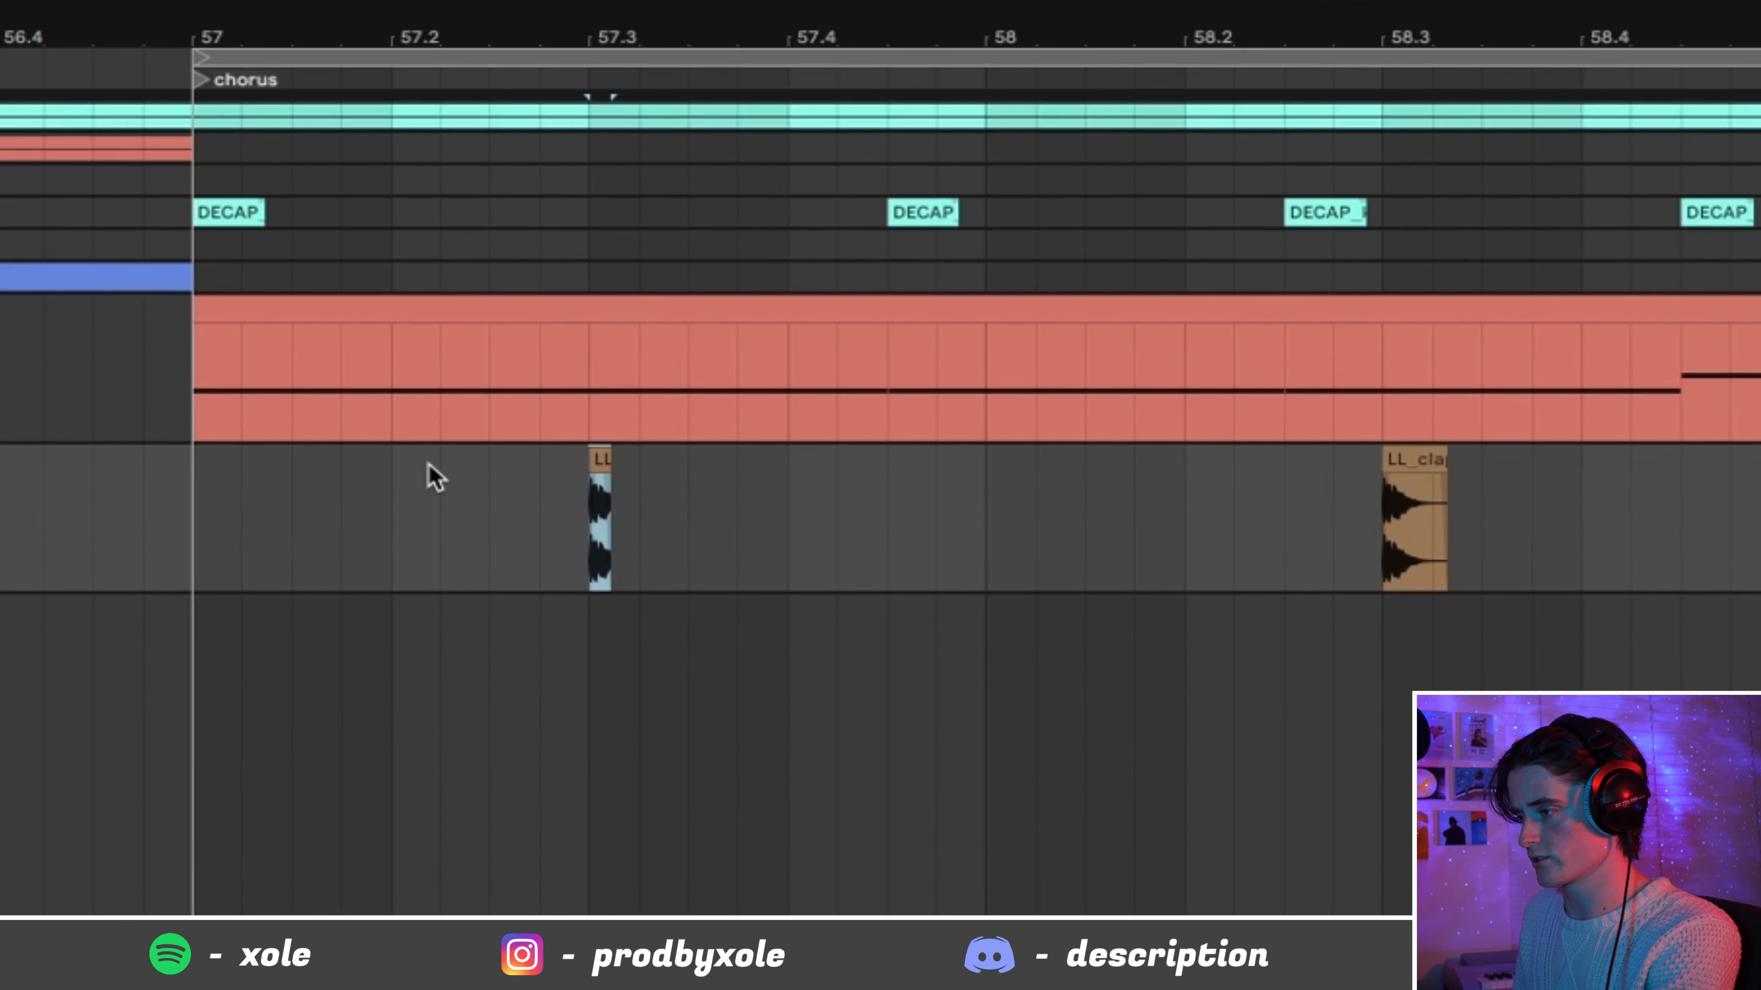
Step: Play the chorus from bar 57, extend the end of the shortened clap at 57.3 slightly, and listen again
click(192, 510)
key(space)
key(space)
drag(599, 29, 598, 145)
drag(741, 459, 825, 455)
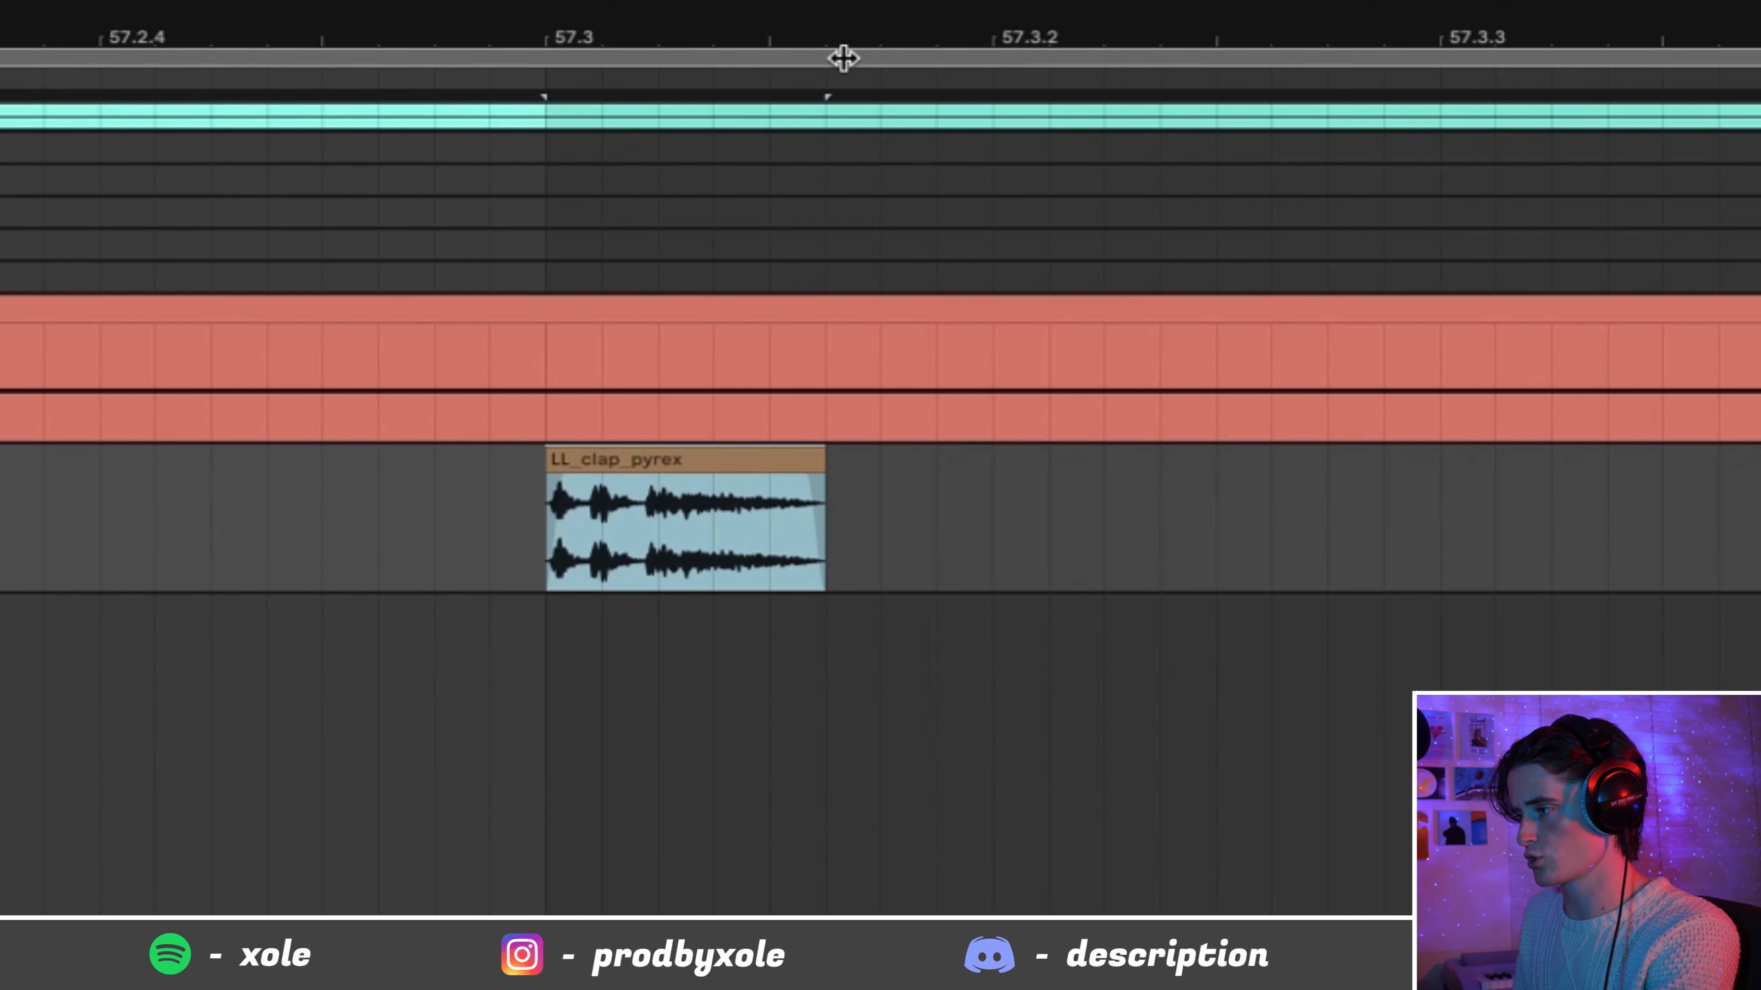
drag(845, 37, 845, 3)
click(678, 506)
key(space)
Step: Duplicate the two-bar clap pattern in bars 57 and 58 three times to fill the chorus up to bar 65
drag(1183, 38, 581, 6)
click(702, 492)
drag(702, 492, 221, 489)
key(ctrl+d)
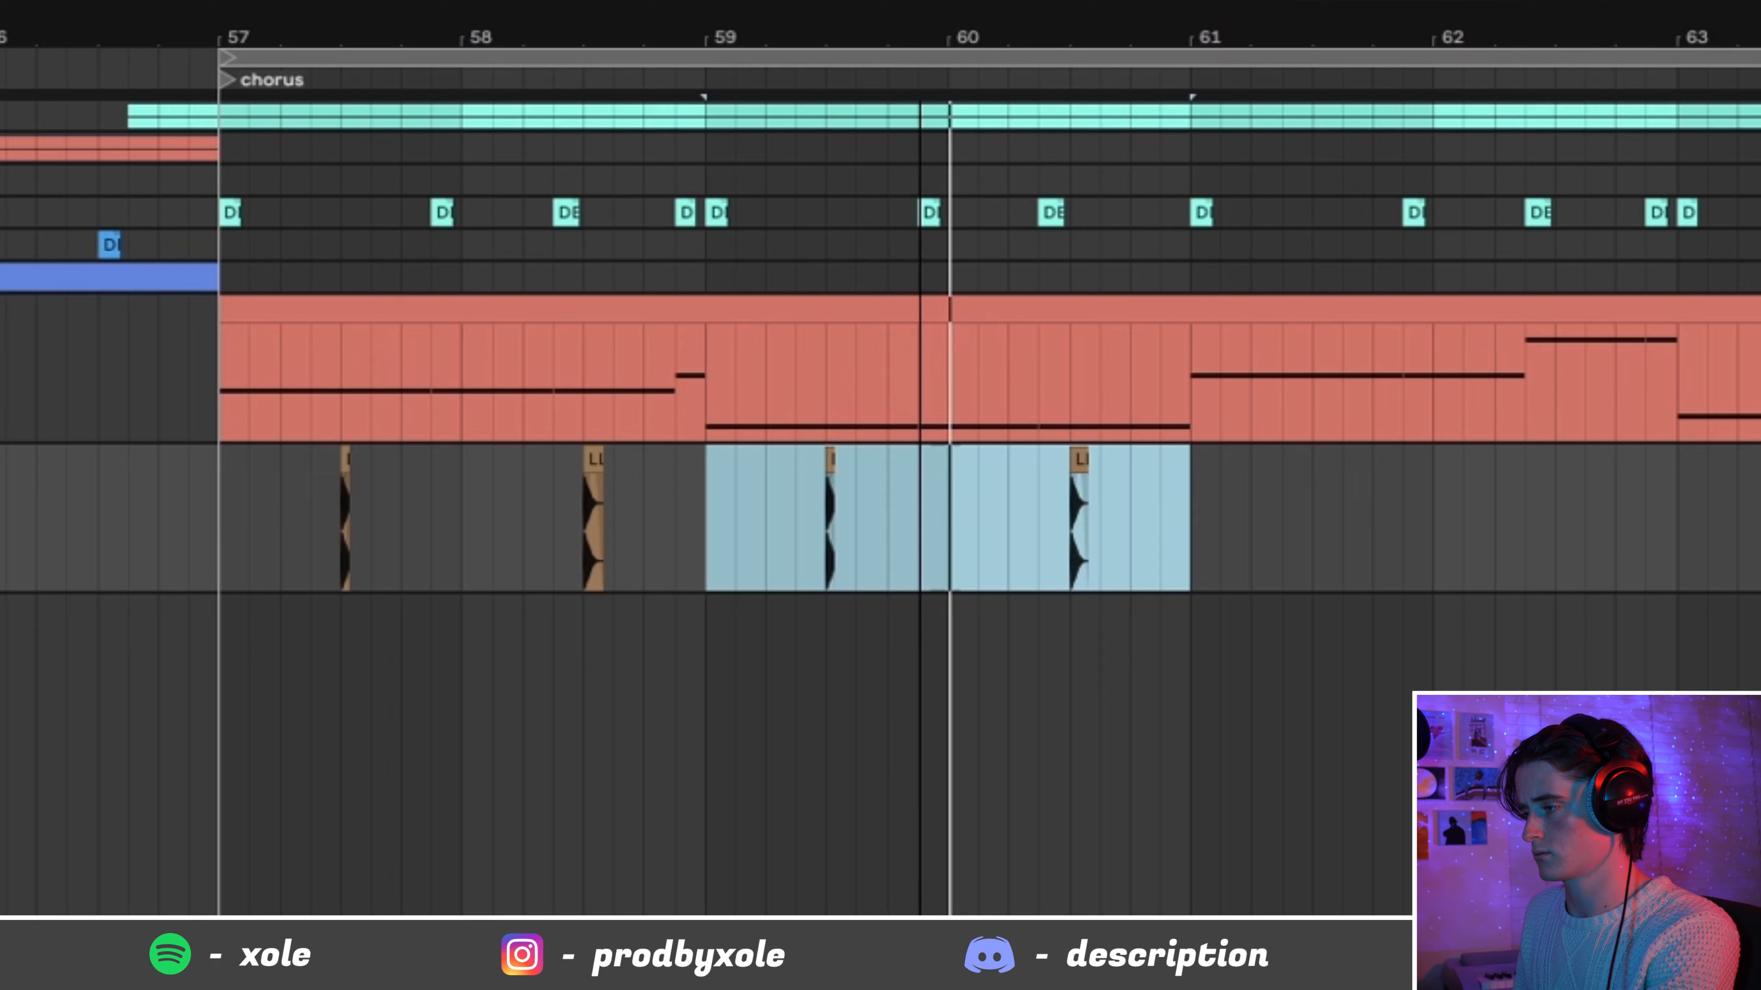
drag(920, 24, 527, 6)
key(ctrl+d)
key(ctrl+d)
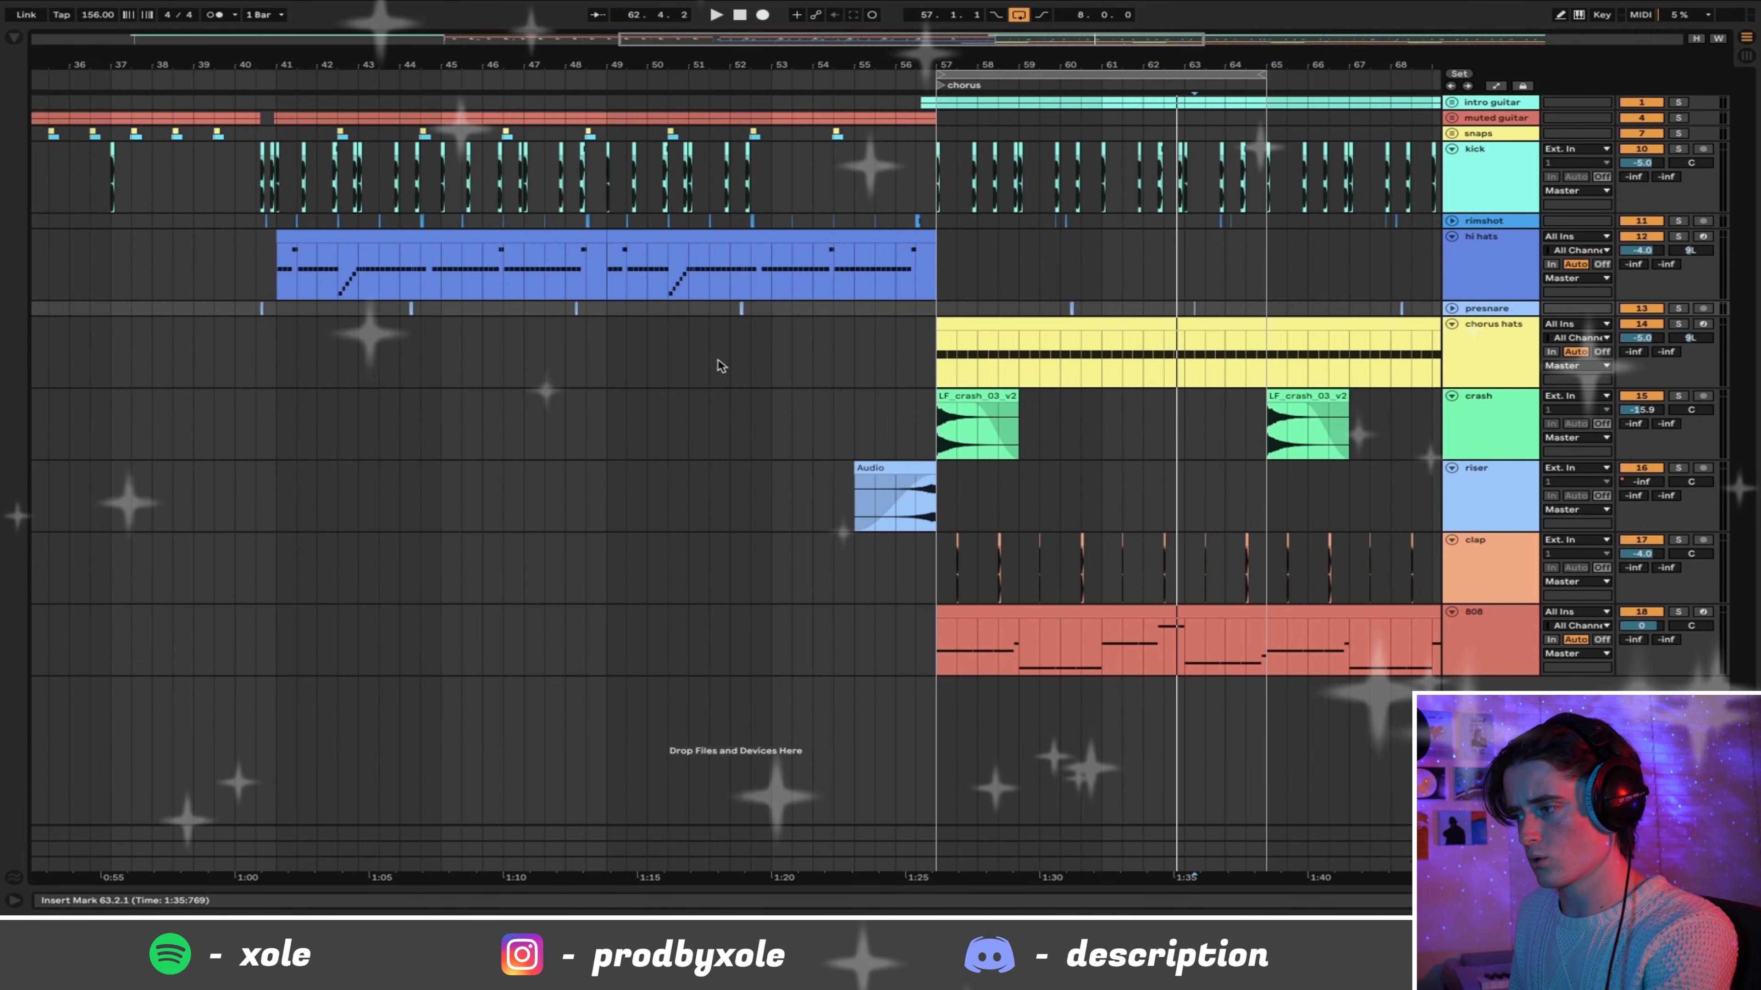
Step: Play the arrangement and review its verse and chorus tracks, including chorus hats, crash, riser, clap and 808
drag(566, 325, 1080, 661)
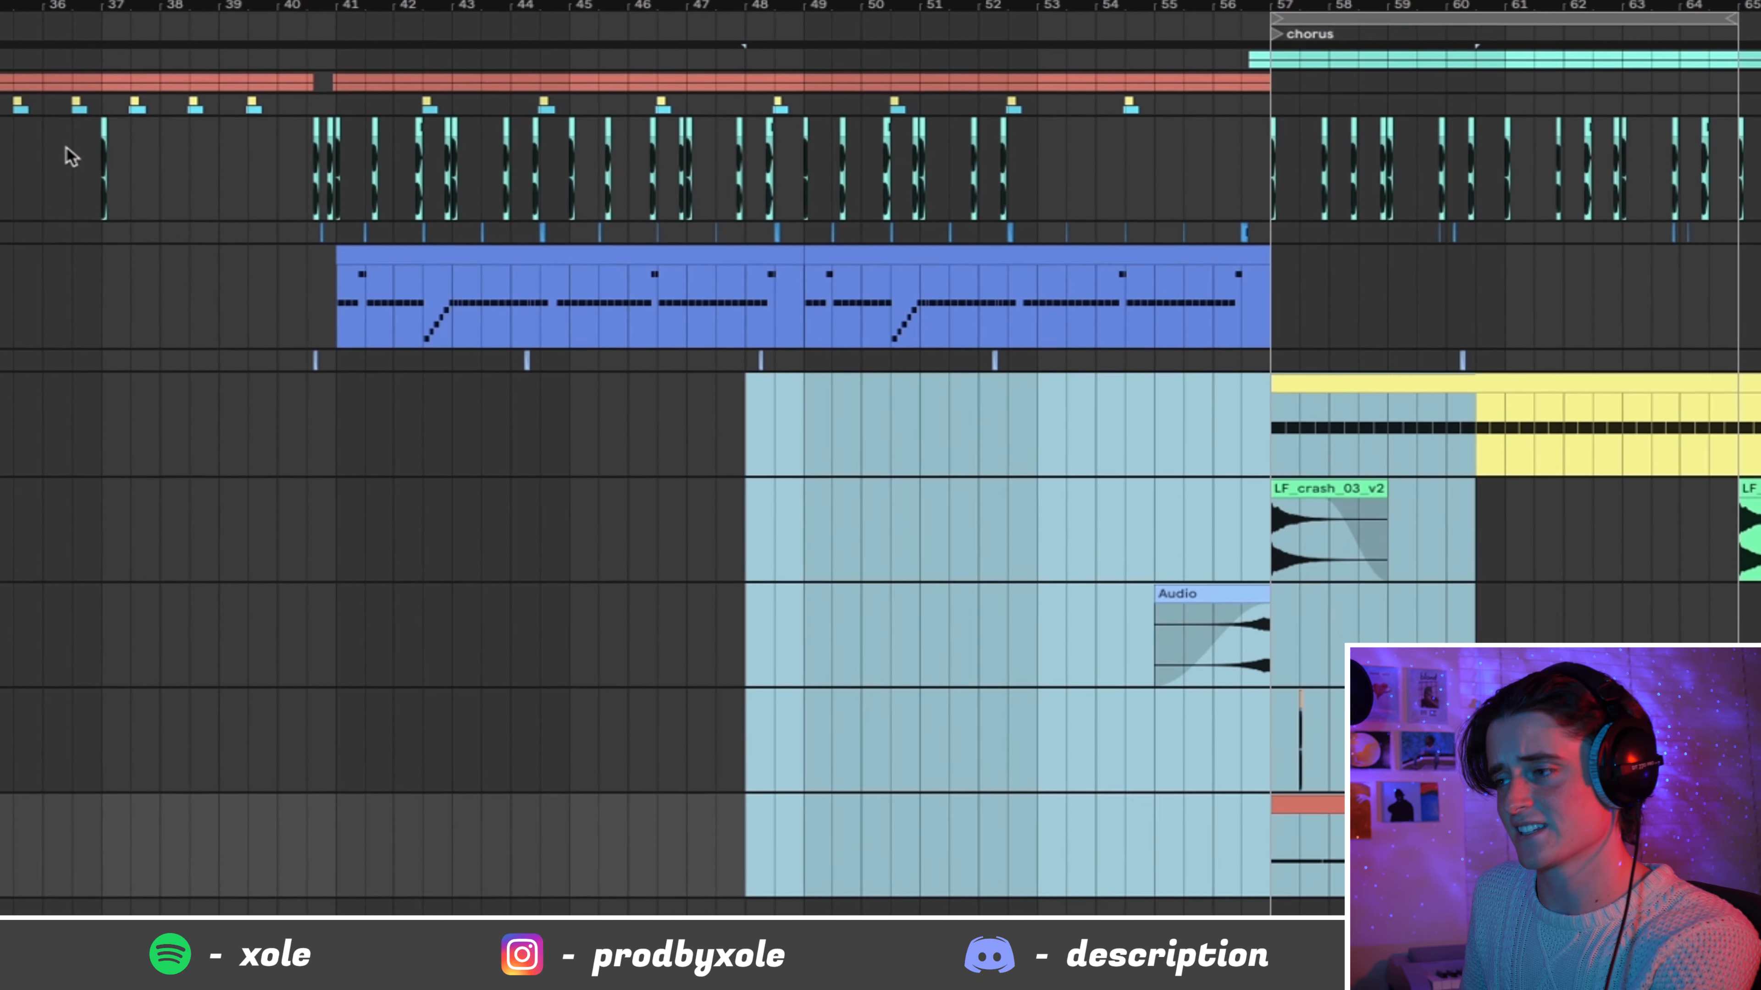
click(78, 152)
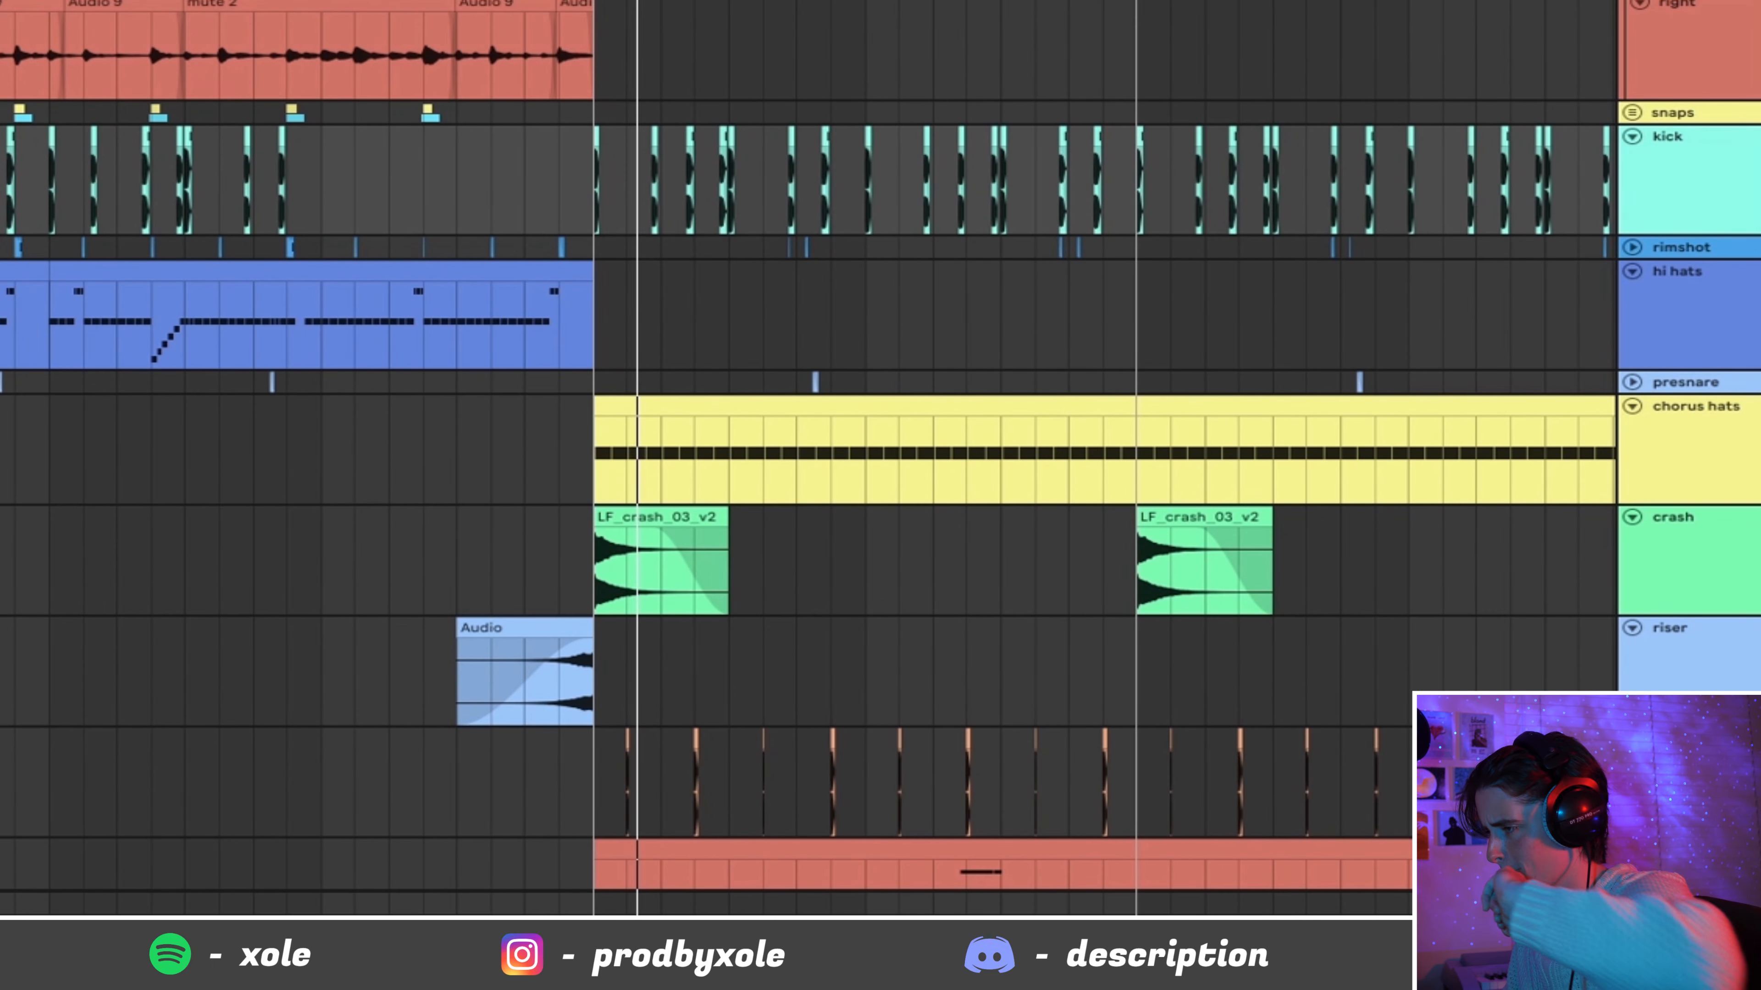
scroll(1088, 218, down, 3)
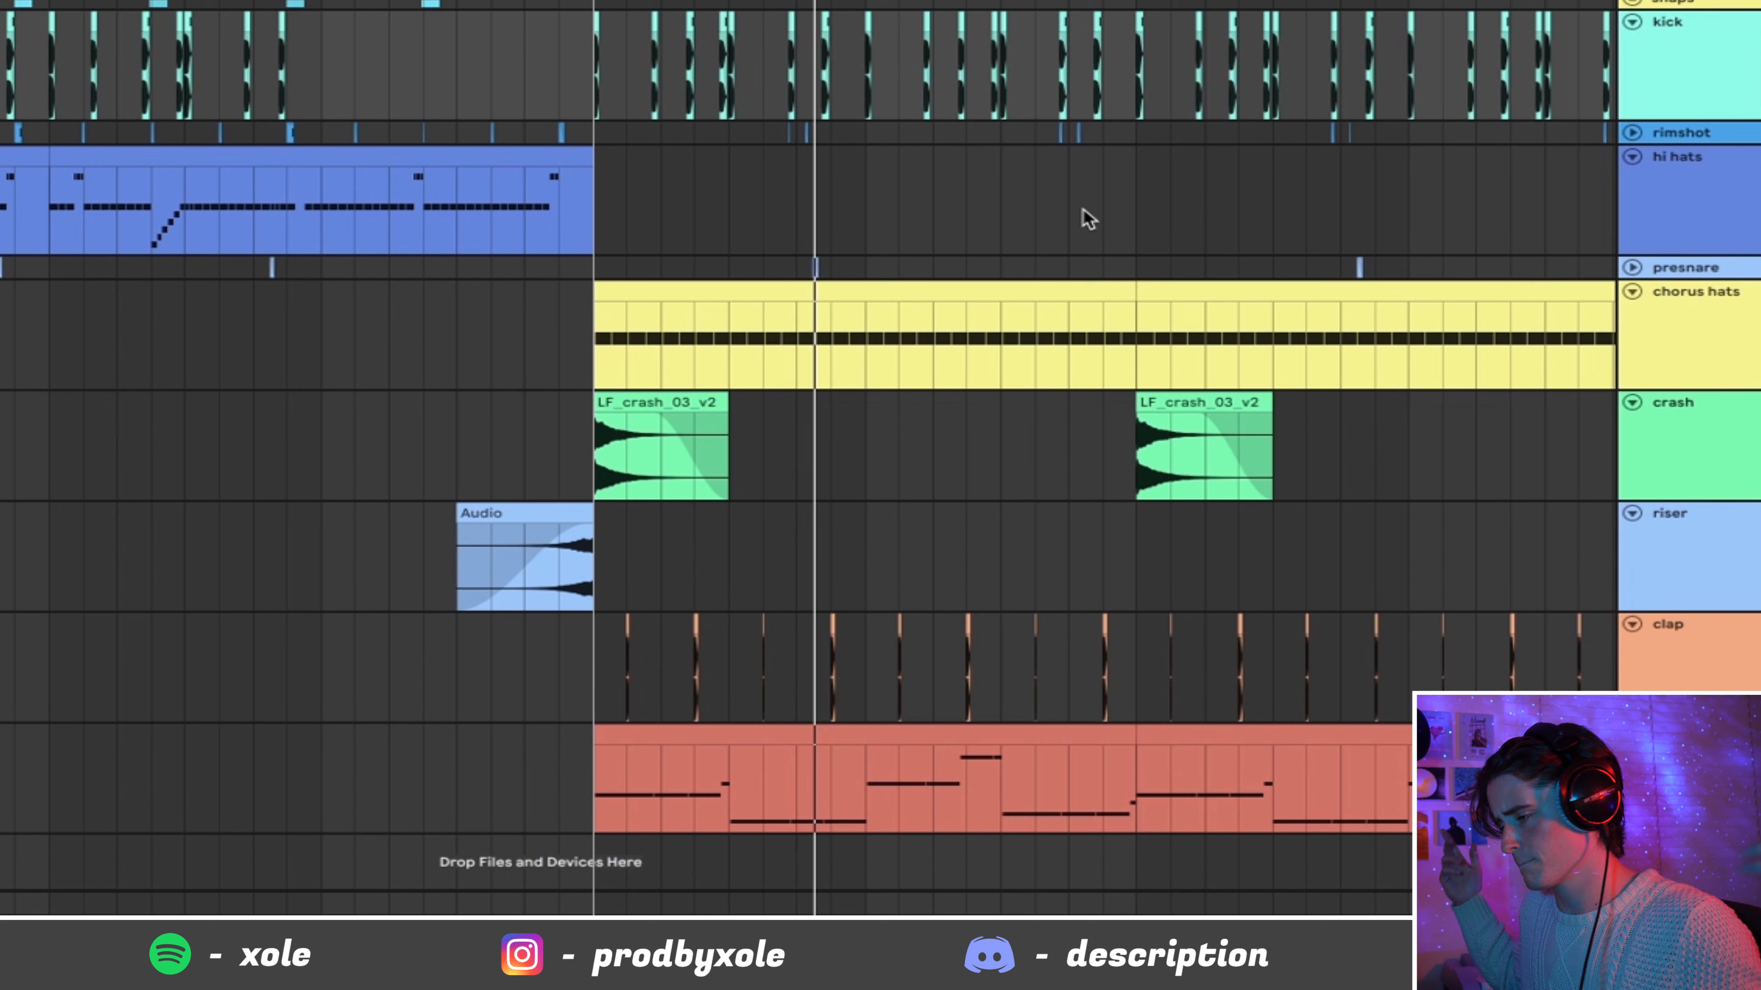
scroll(1109, 235, up, 3)
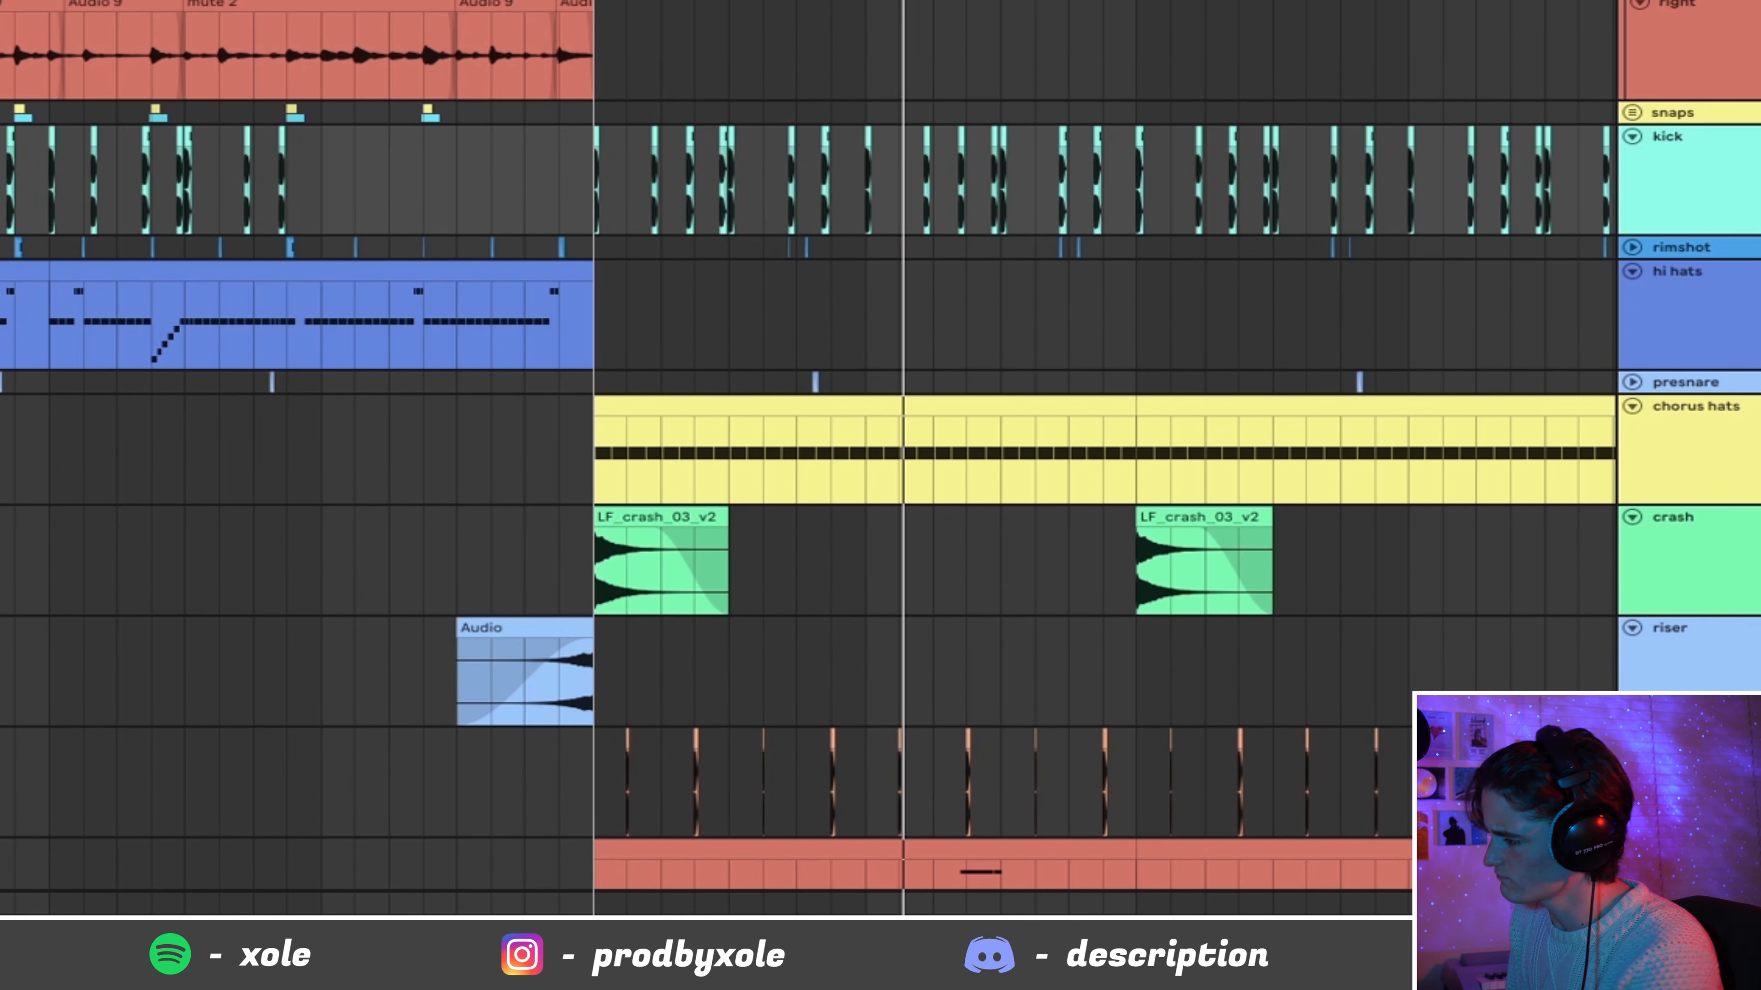
scroll(832, 416, down, 7)
scroll(831, 416, up, 7)
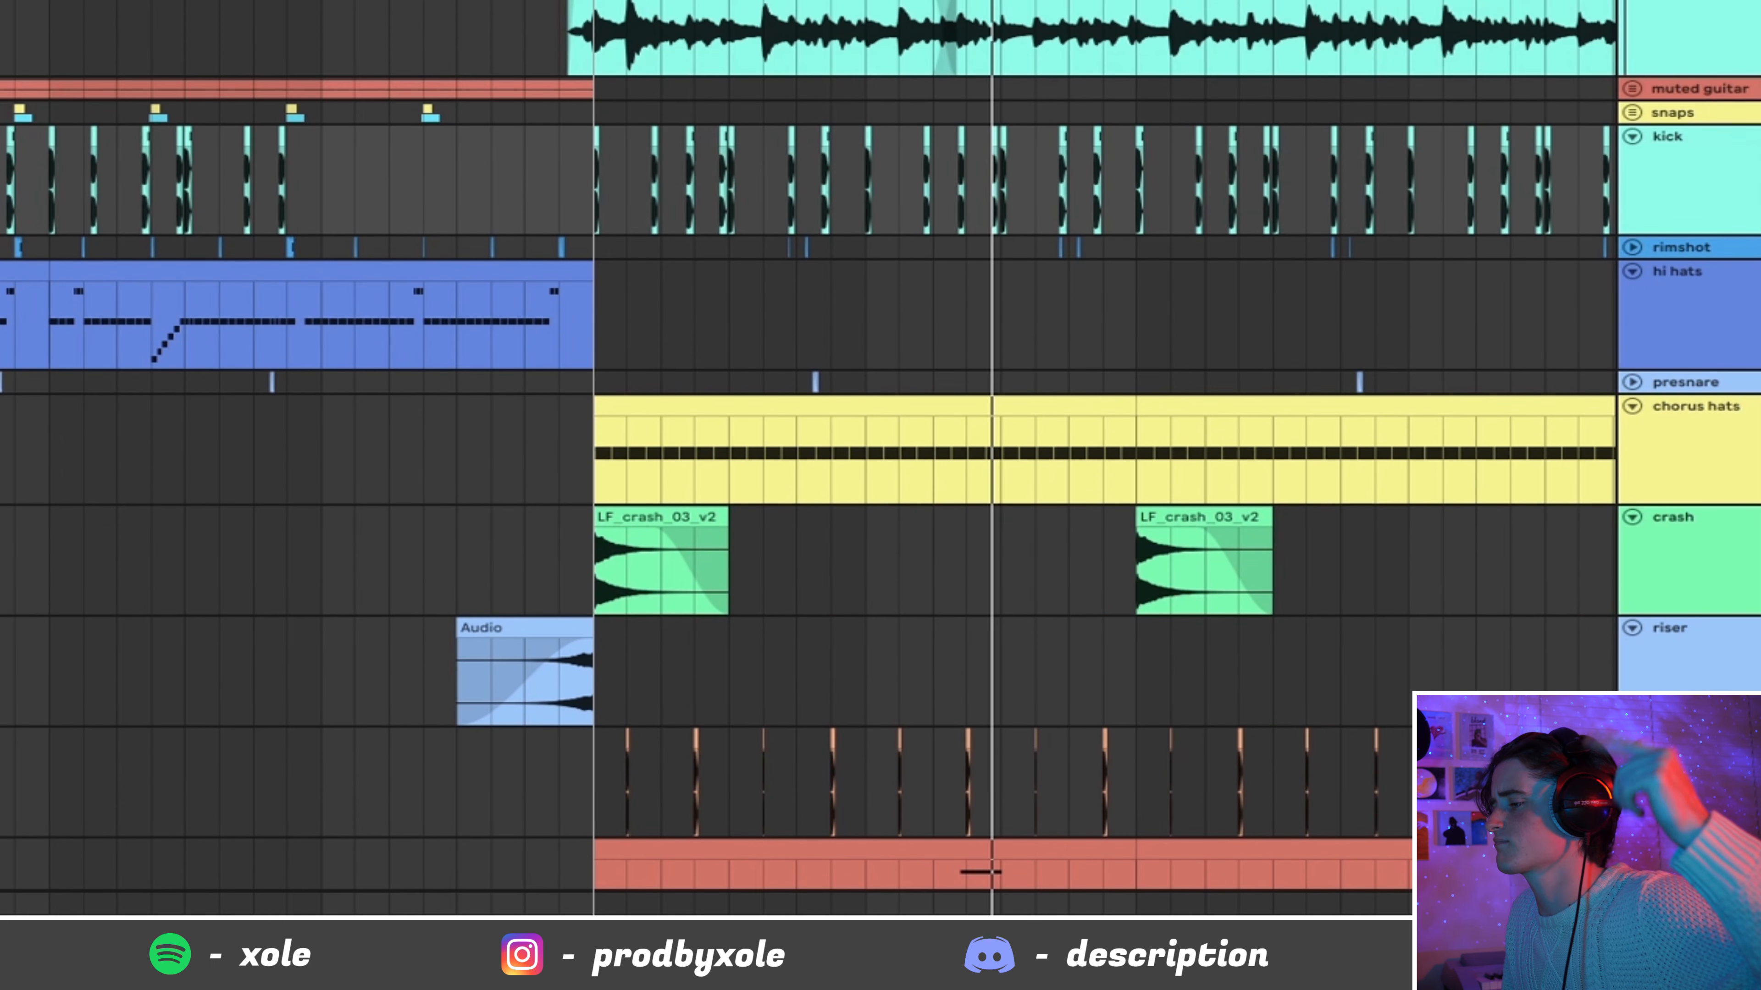
scroll(804, 458, right, 2)
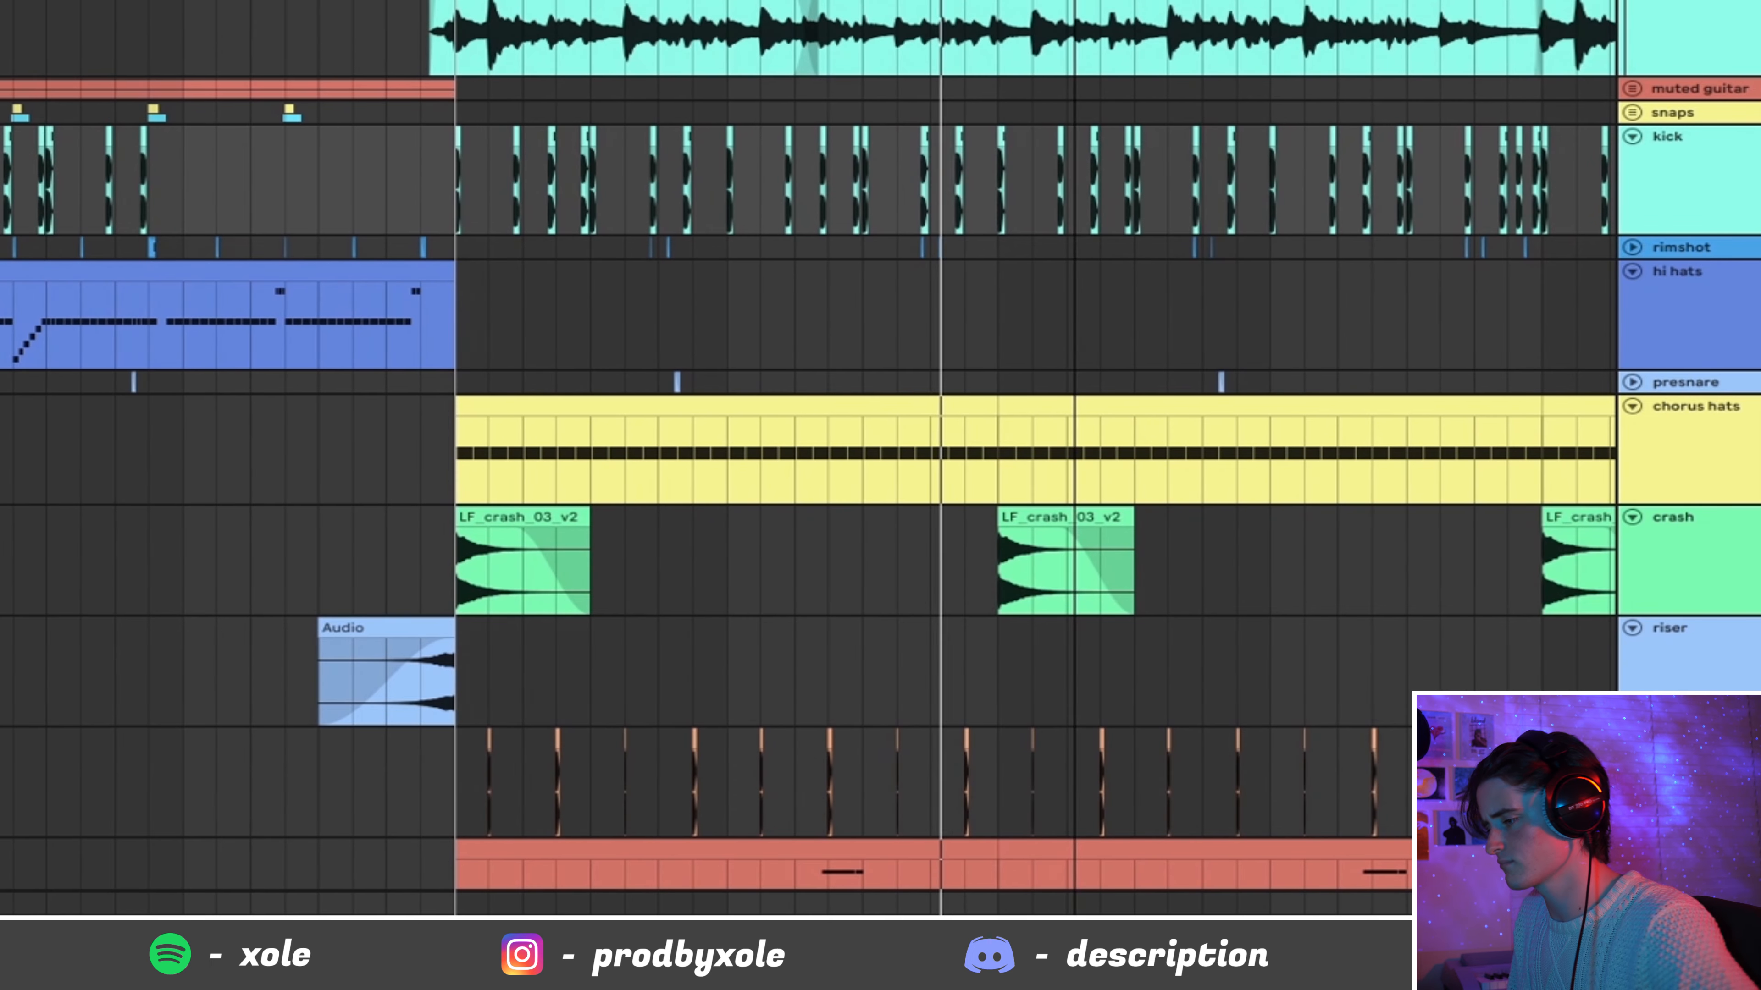